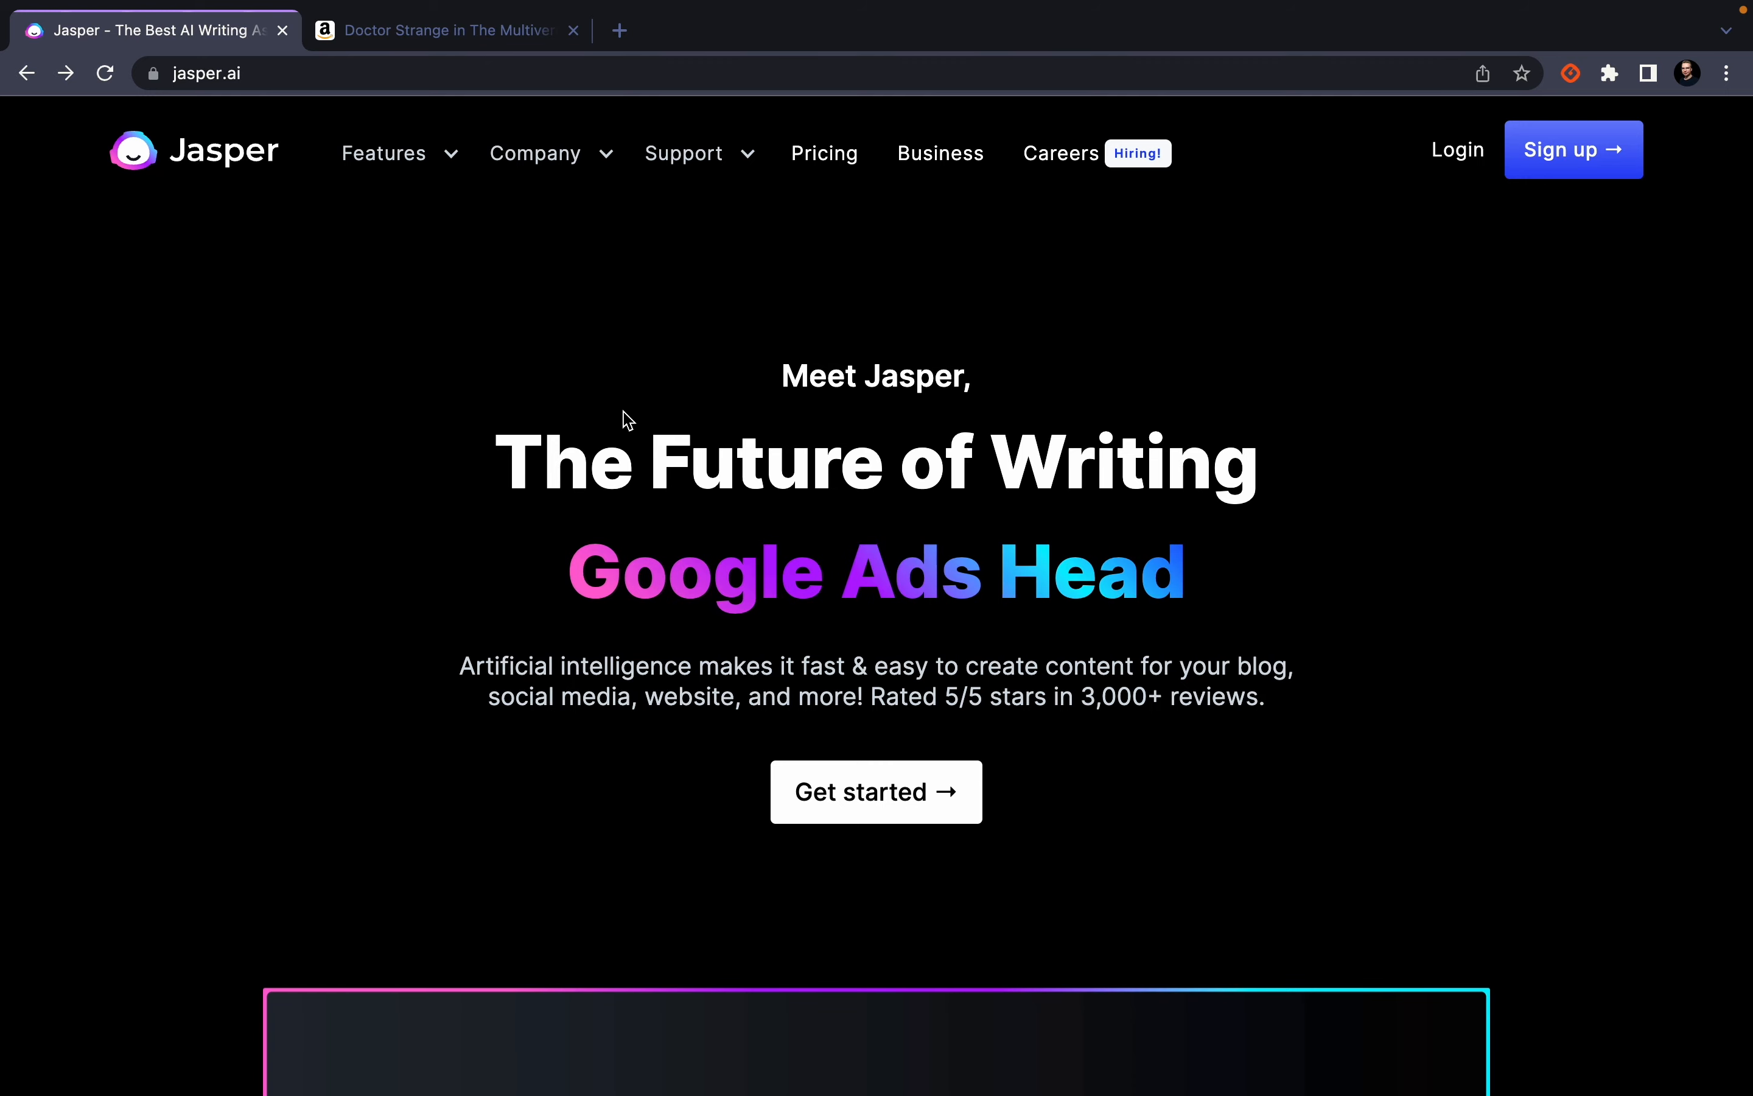
{"action": "scroll", "coordinate": [628, 420], "scroll_direction": "down", "scroll_amount": 3}
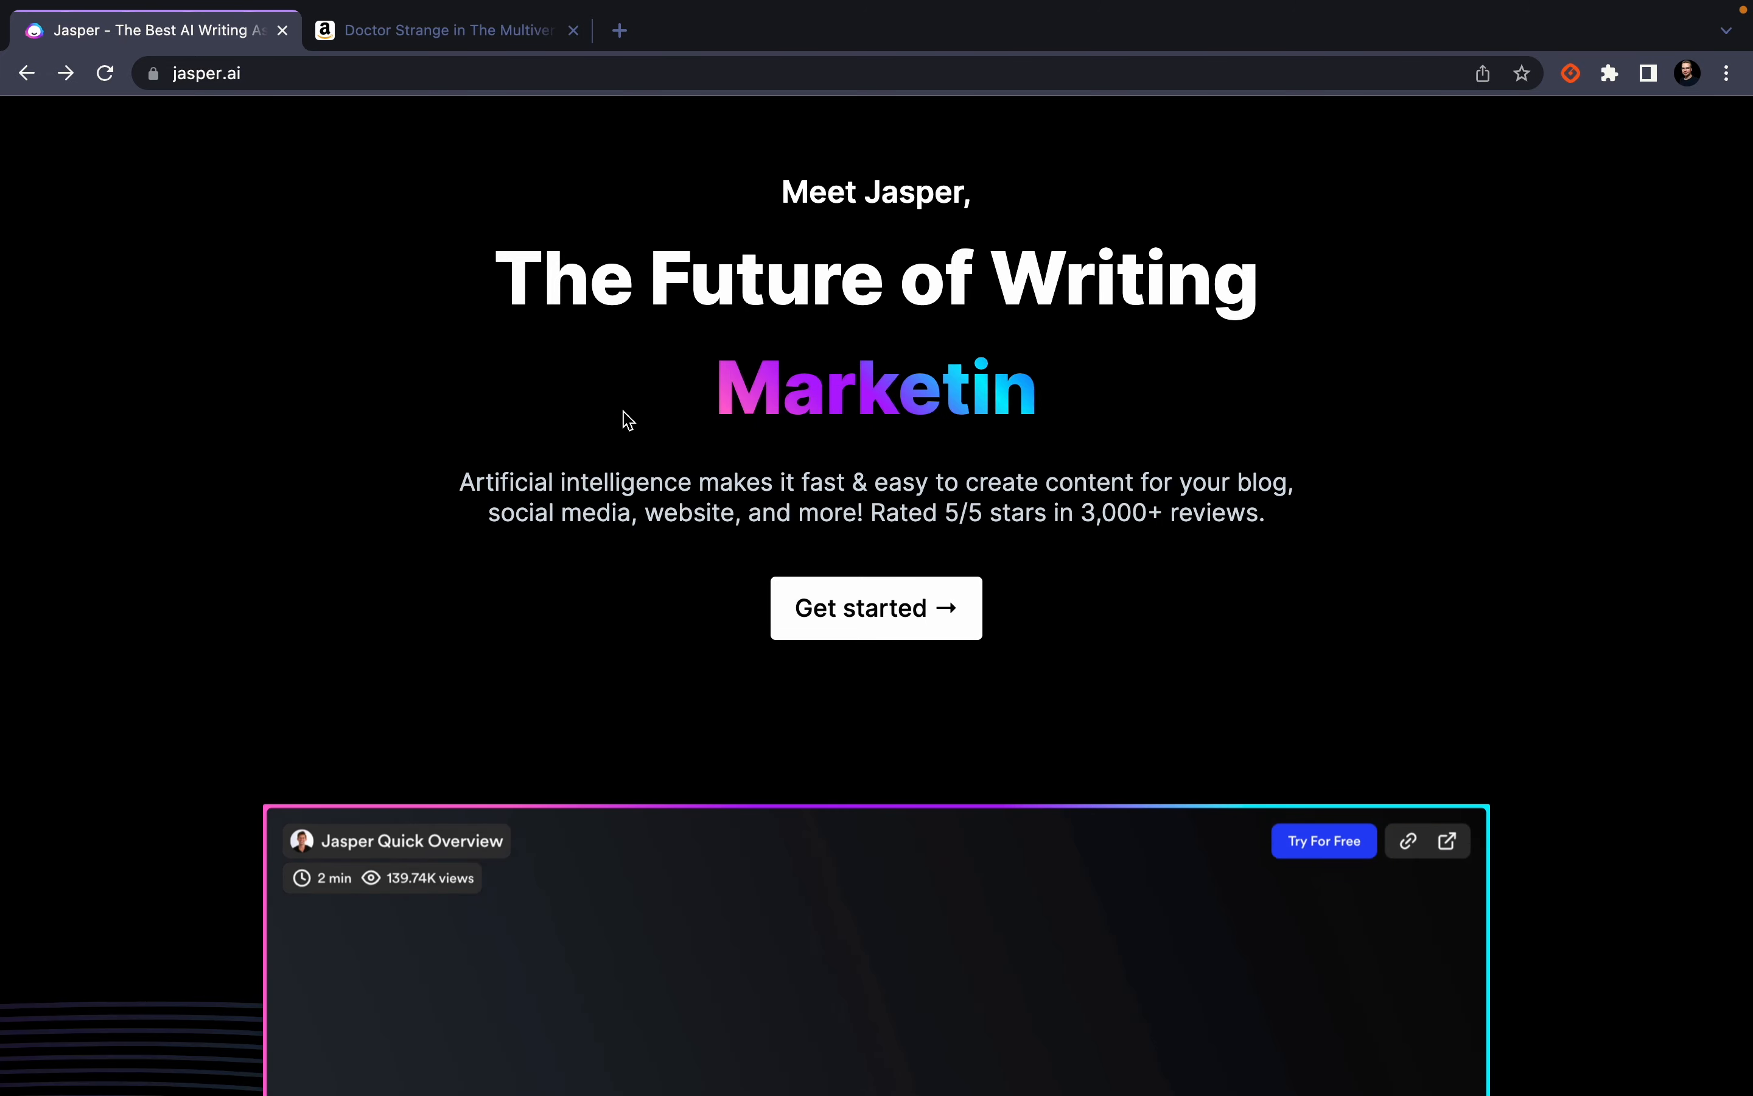
{"action": "scroll", "coordinate": [627, 420], "scroll_direction": "up", "scroll_amount": 3}
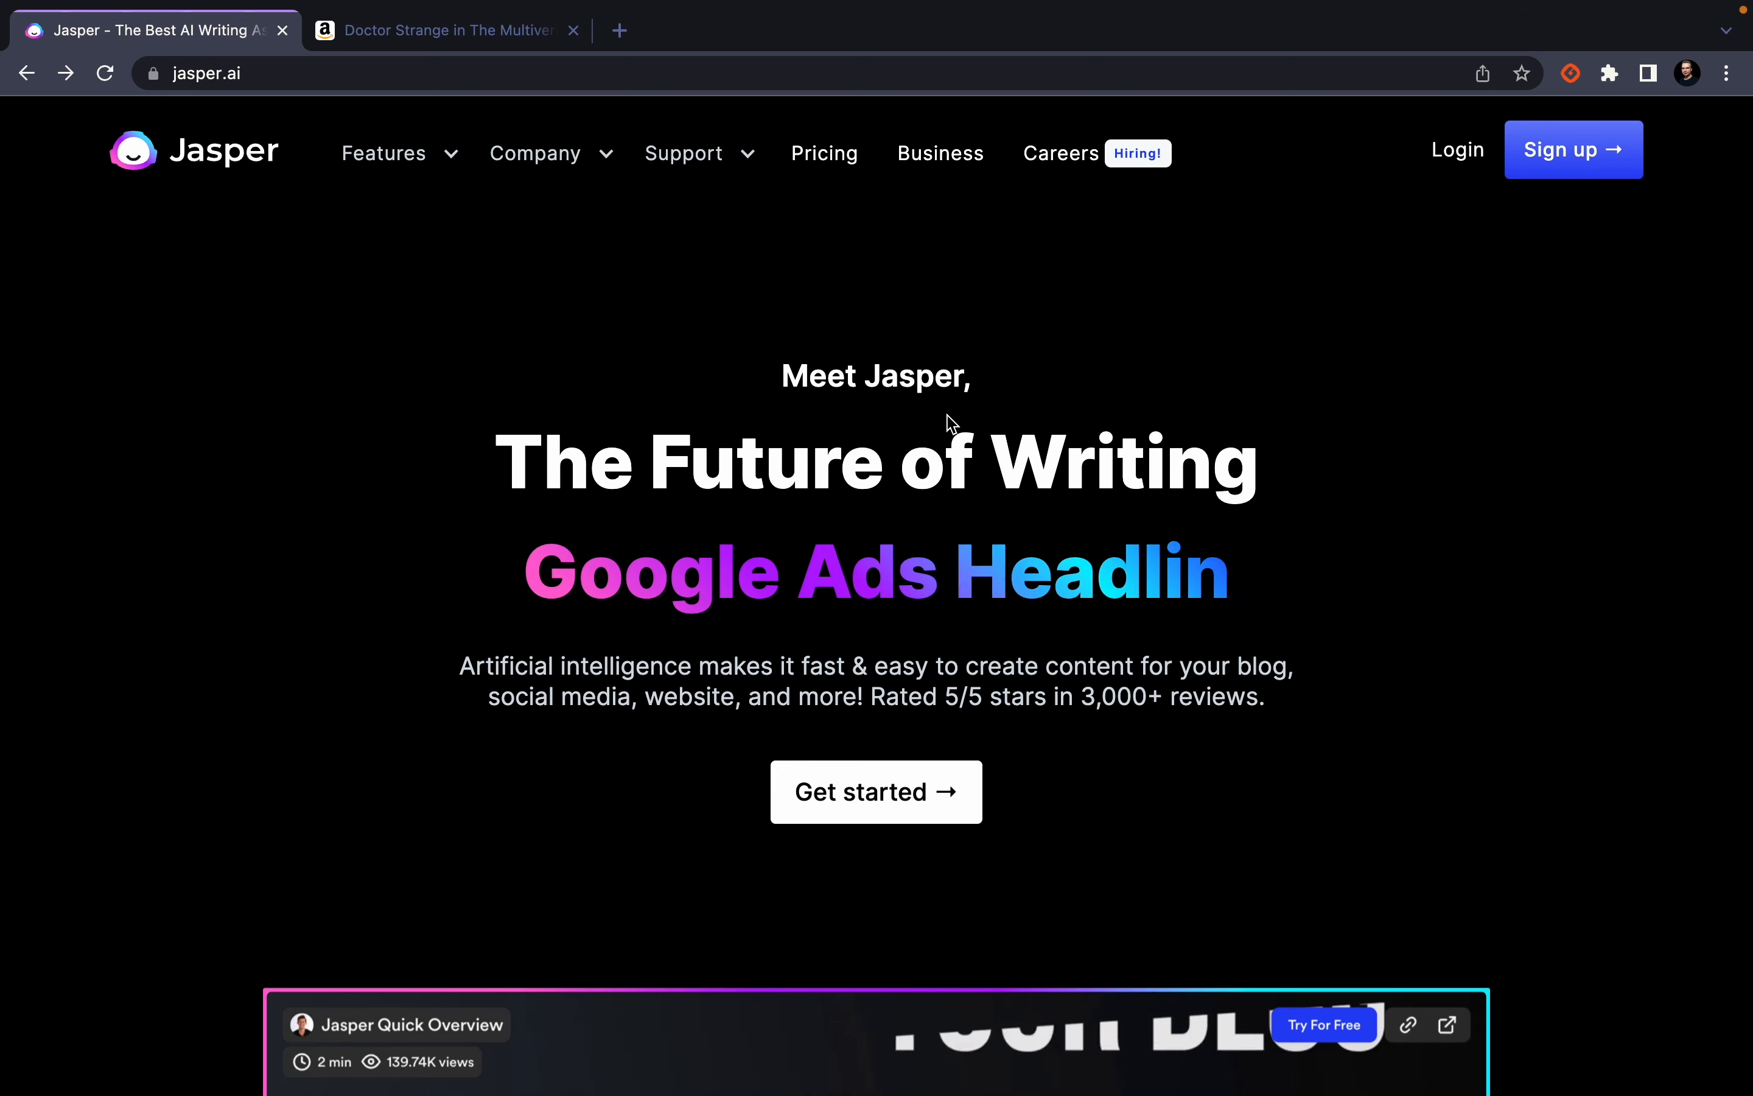
Step: Review the Amazon product page for the Doctor Strange in The Multiverse of Madness Blu-ray, including its title and offer details
{"action": "left_click", "coordinate": [491, 33]}
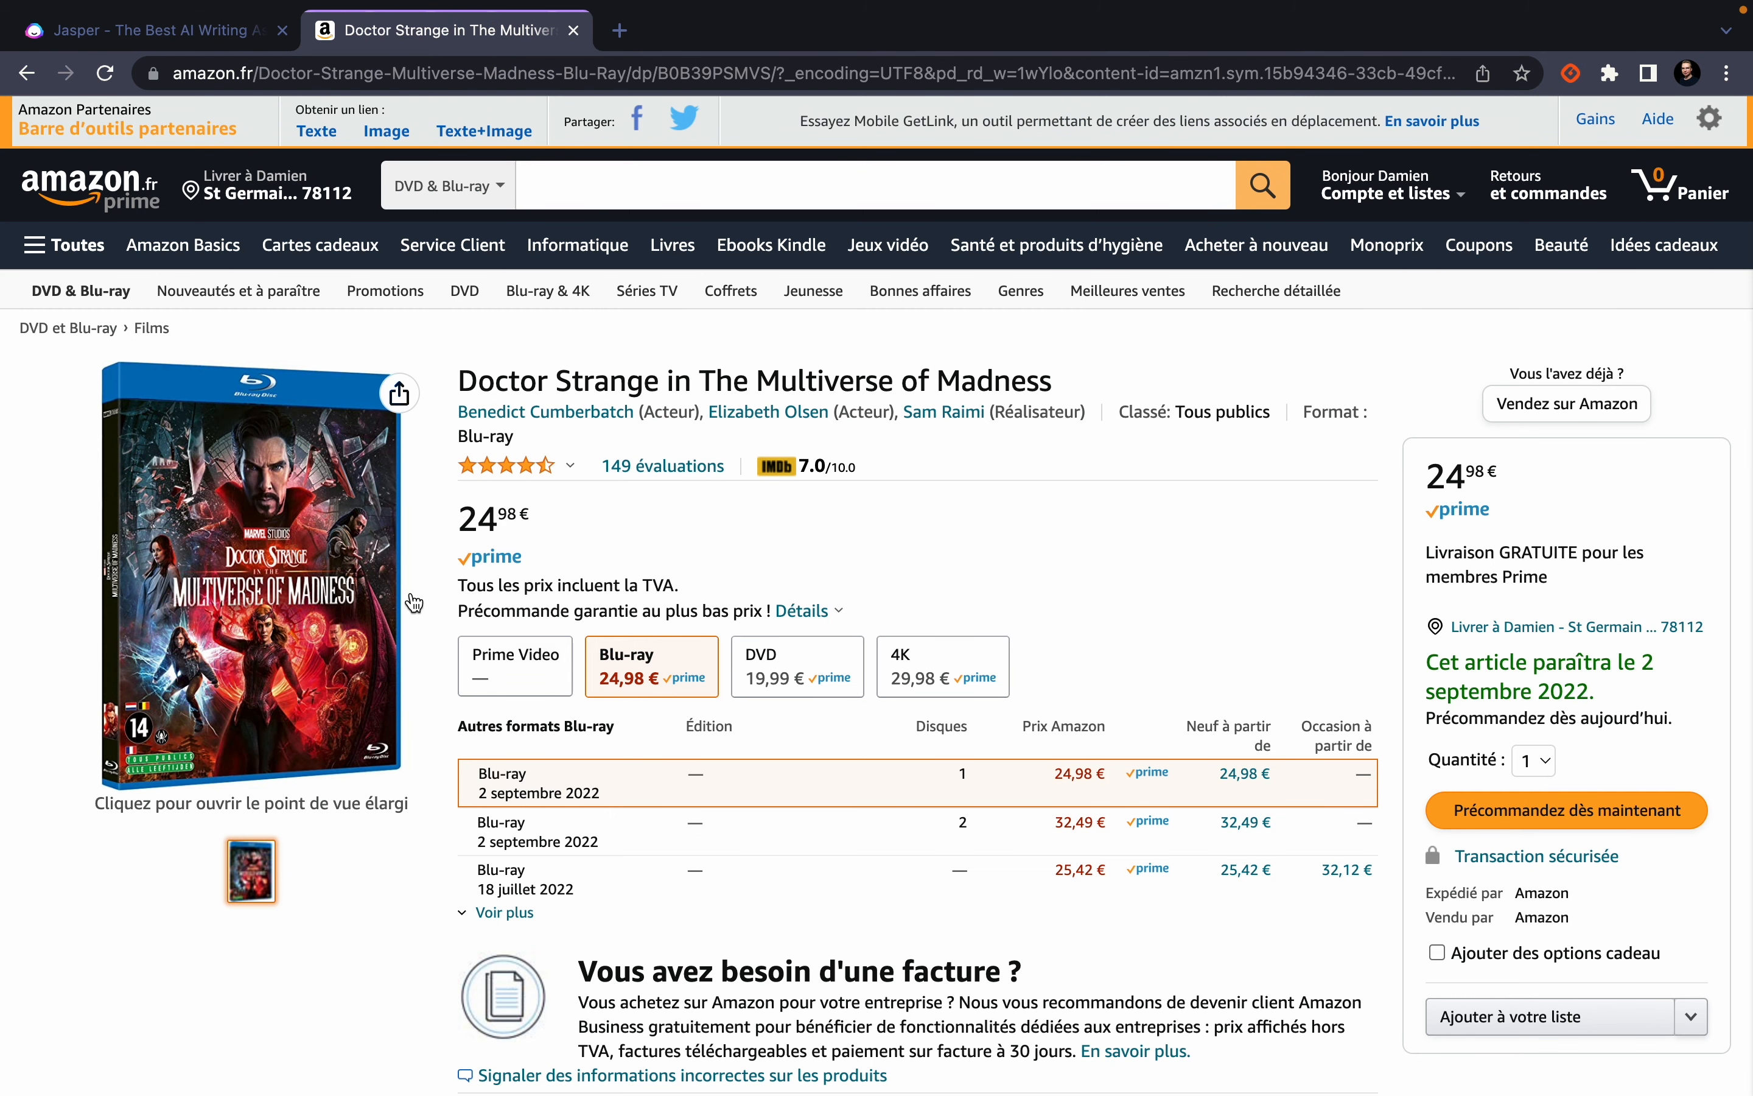
{"action": "left_click_drag", "start_coordinate": [461, 377], "coordinate": [937, 375]}
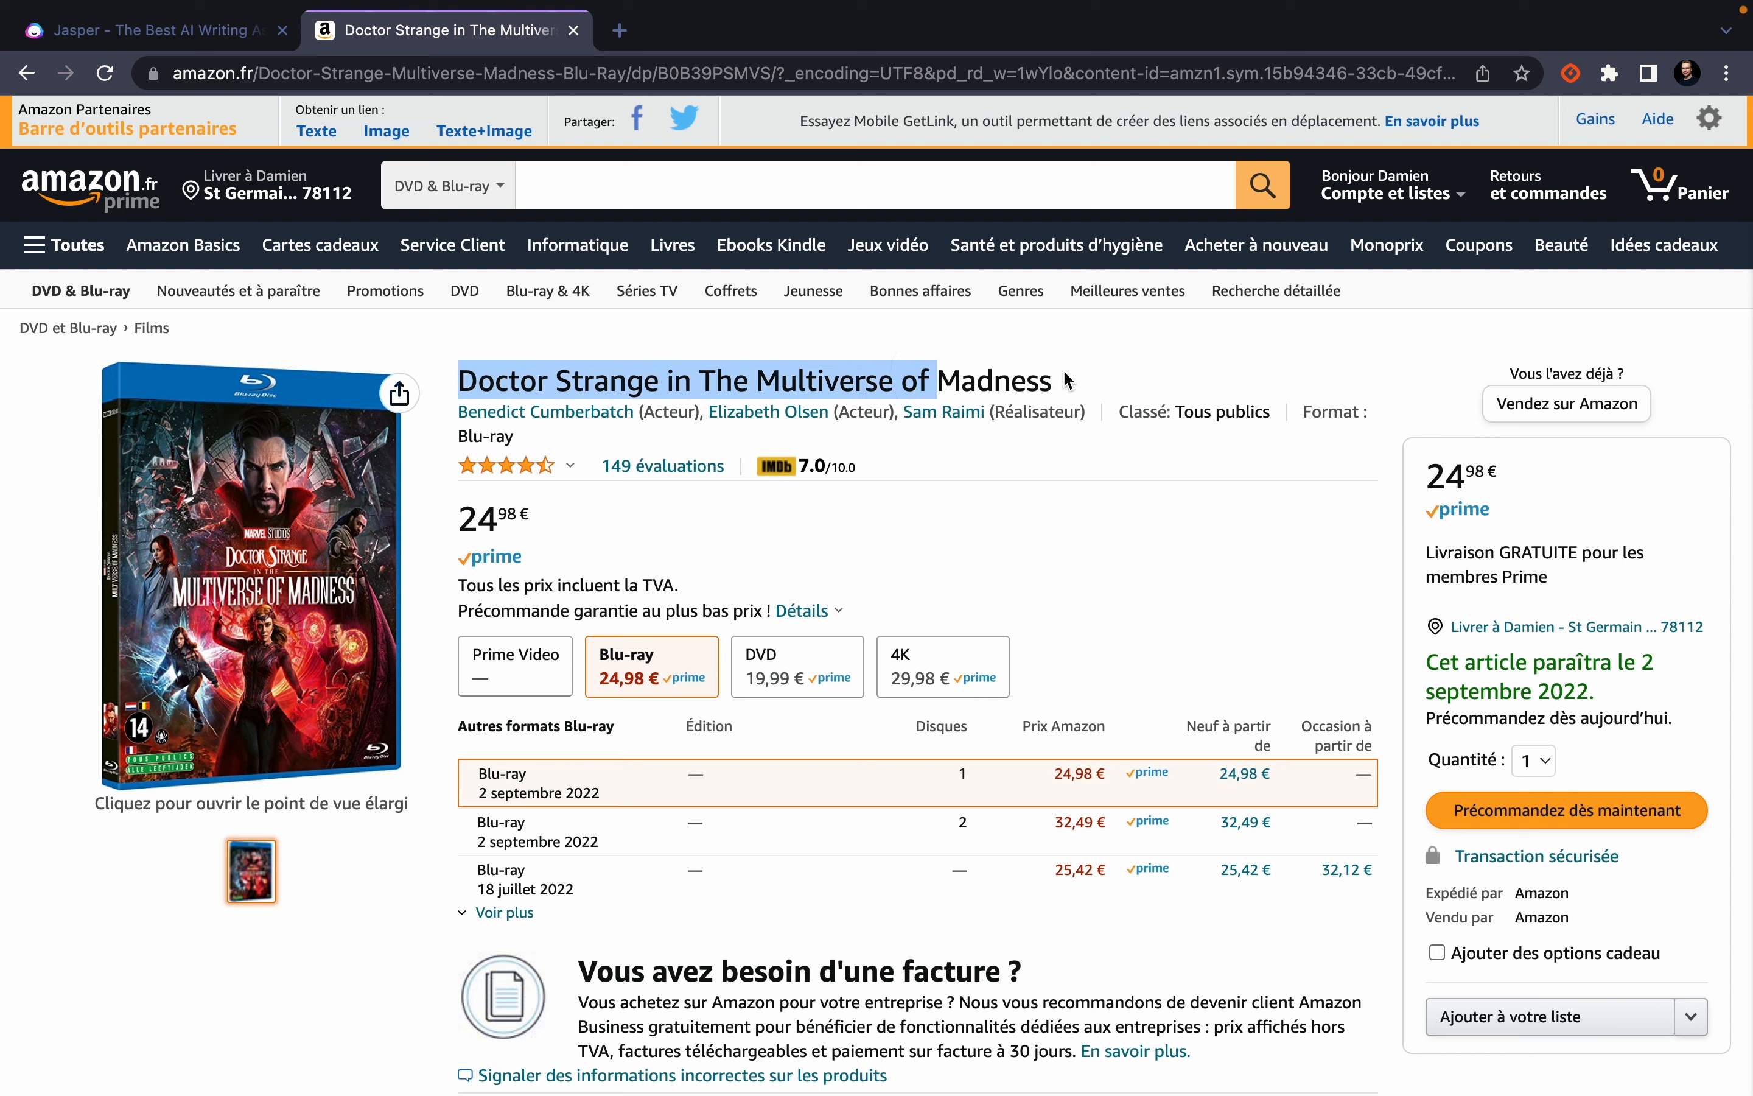
{"action": "left_click", "coordinate": [1072, 491]}
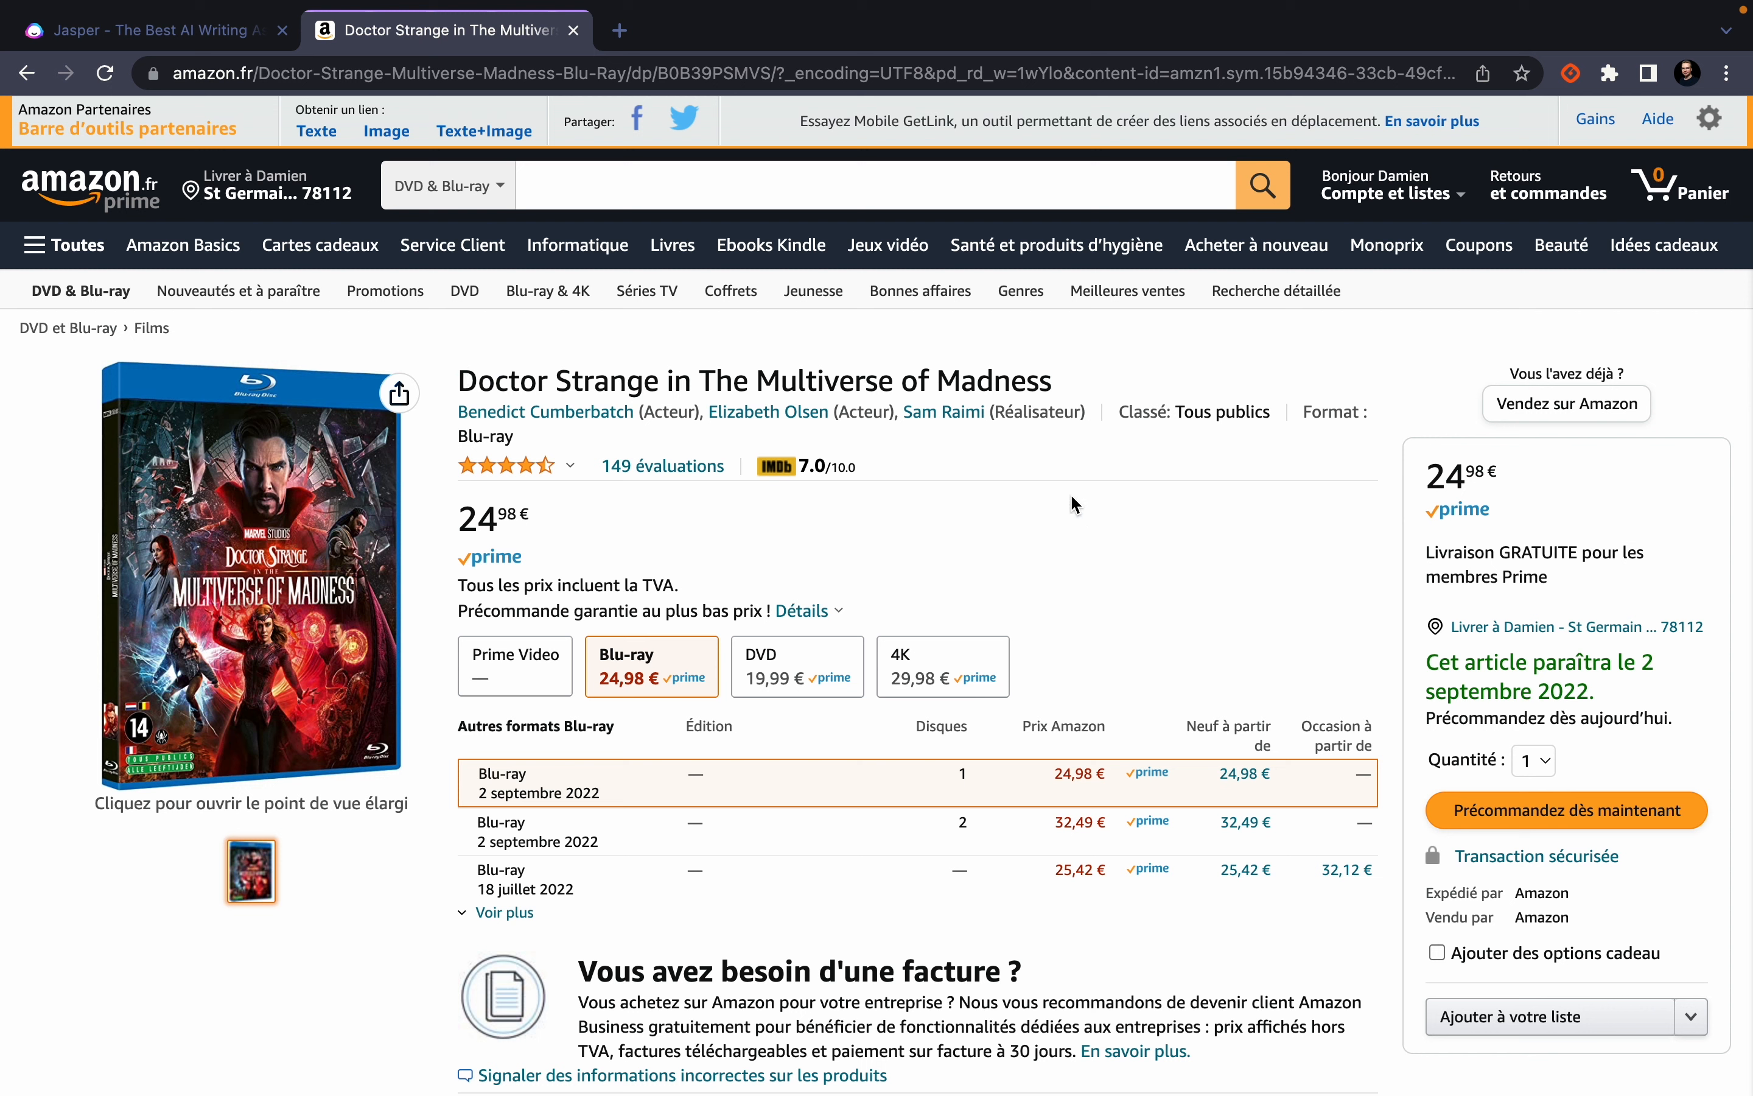
{"action": "scroll", "coordinate": [1005, 529], "scroll_direction": "down", "scroll_amount": 3}
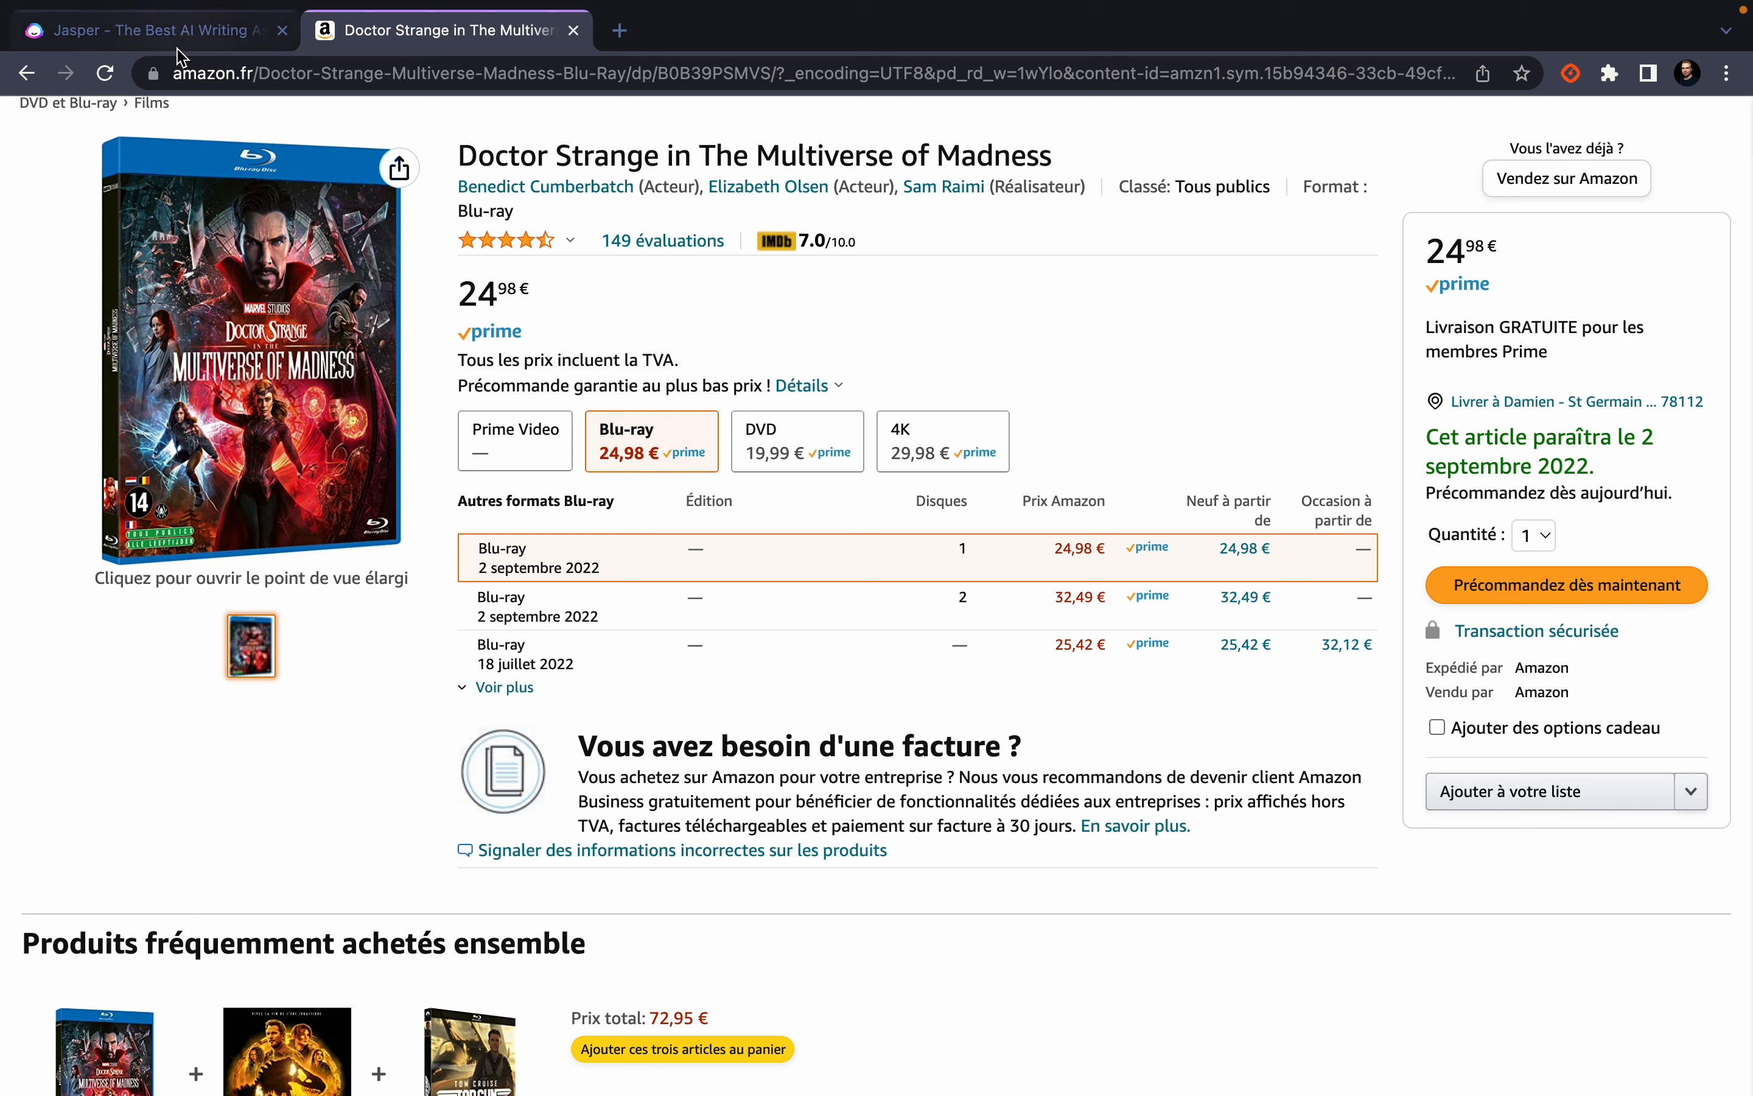
Step: Return to the Jasper site and examine the Starter, Boss Mode and Business plans on its pricing page
{"action": "left_click", "coordinate": [160, 29]}
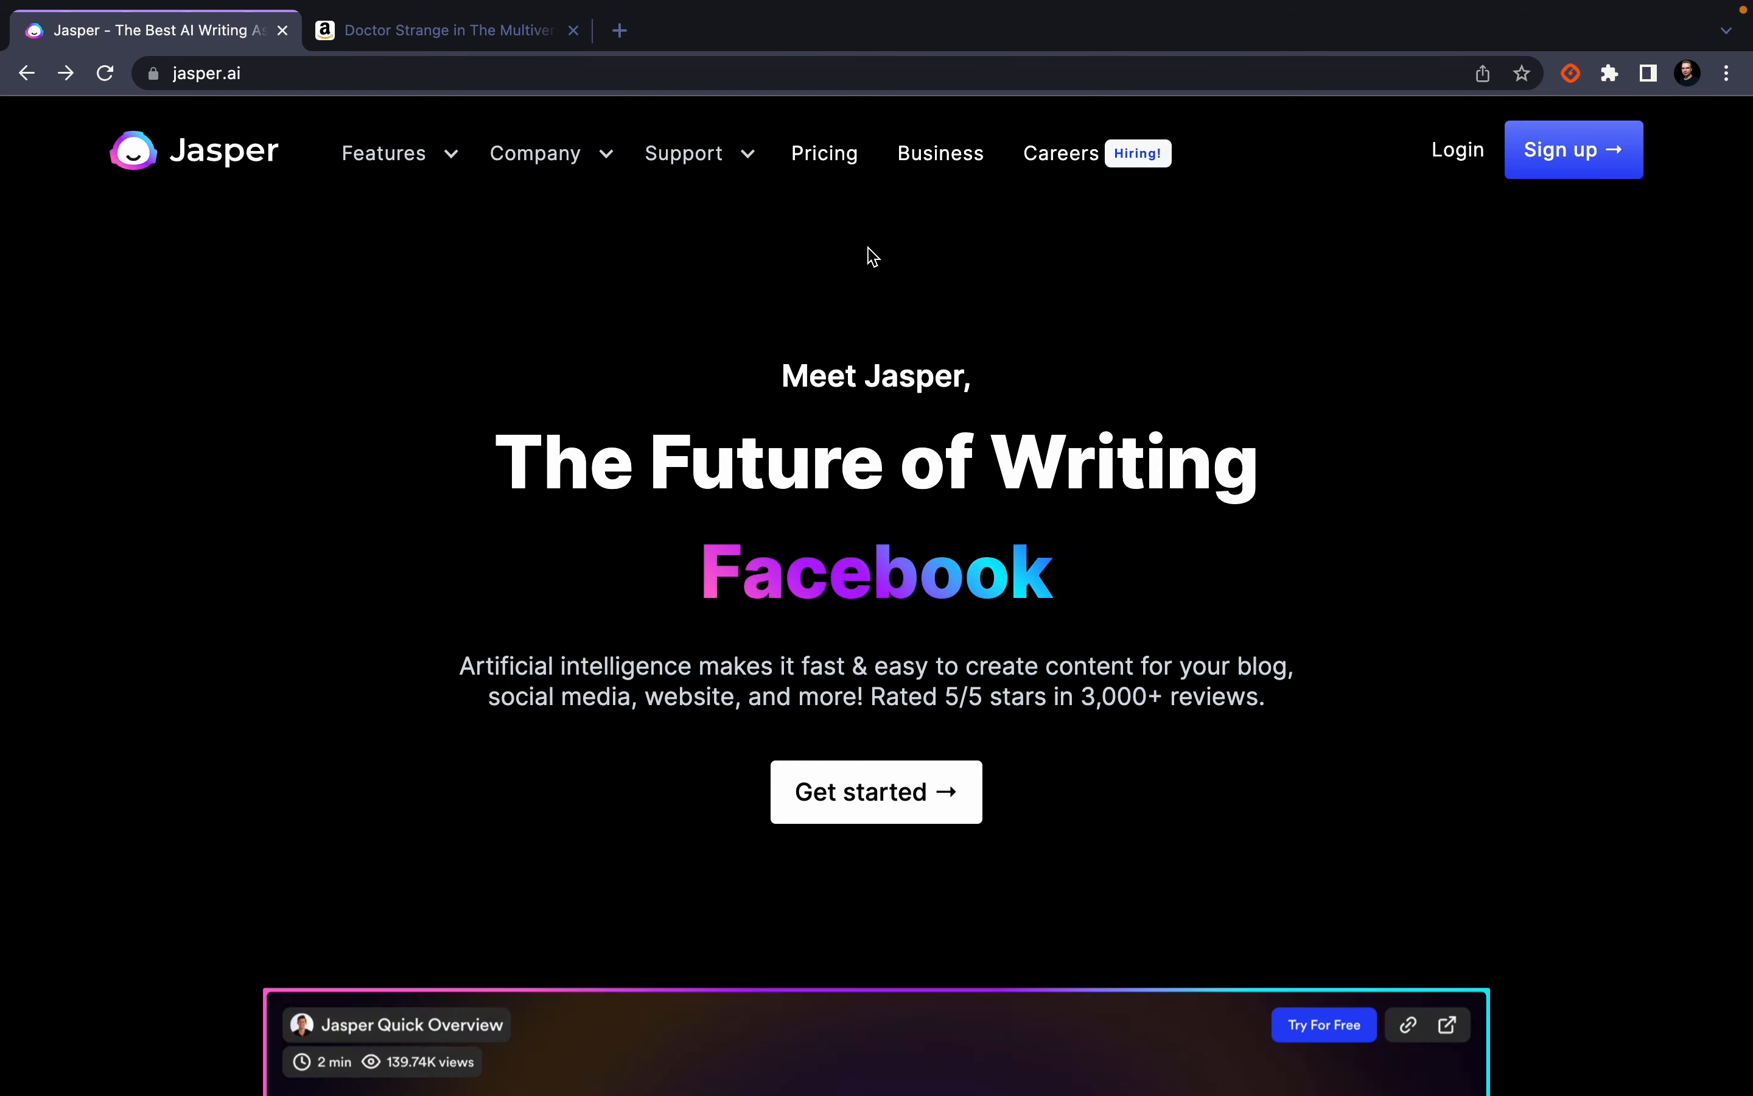
{"action": "left_click", "coordinate": [827, 159]}
{"action": "scroll", "coordinate": [243, 615], "scroll_direction": "down", "scroll_amount": 5}
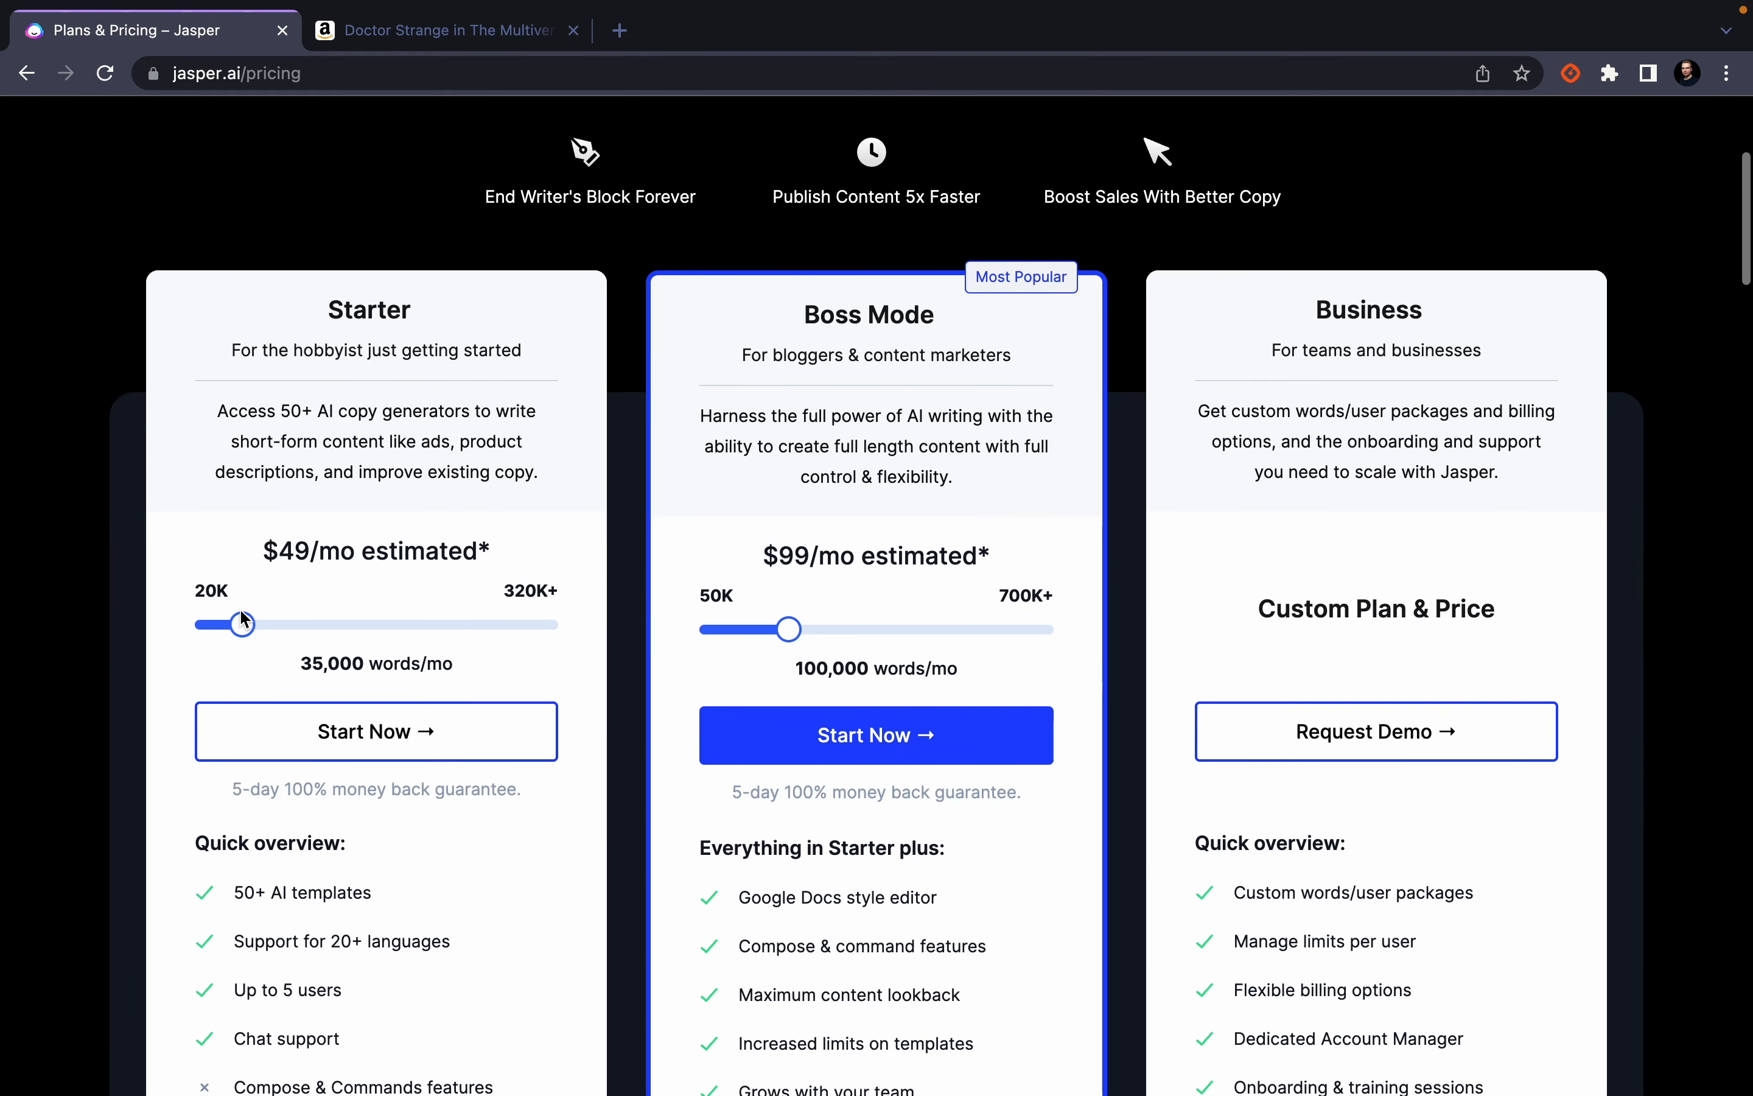
{"action": "scroll", "coordinate": [240, 608], "scroll_direction": "down", "scroll_amount": 2}
{"action": "scroll", "coordinate": [287, 595], "scroll_direction": "down", "scroll_amount": 1}
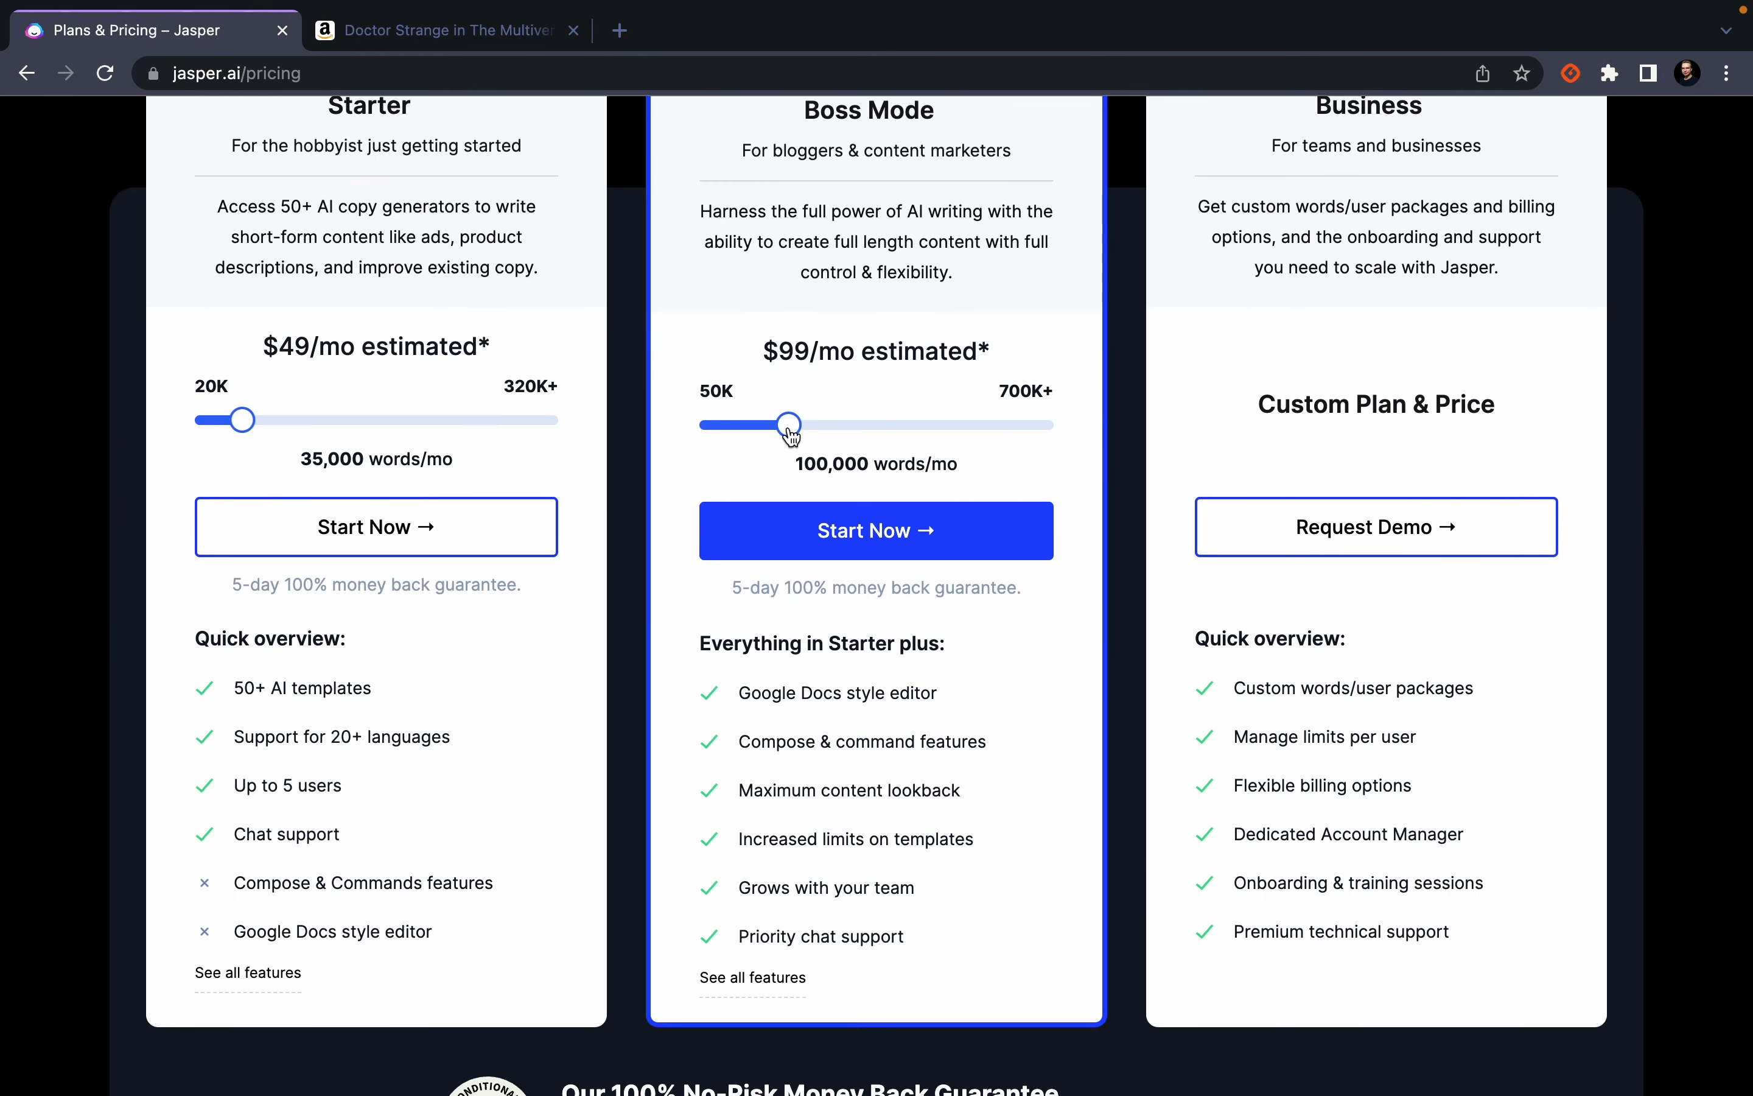
{"action": "scroll", "coordinate": [319, 623], "scroll_direction": "up", "scroll_amount": 3}
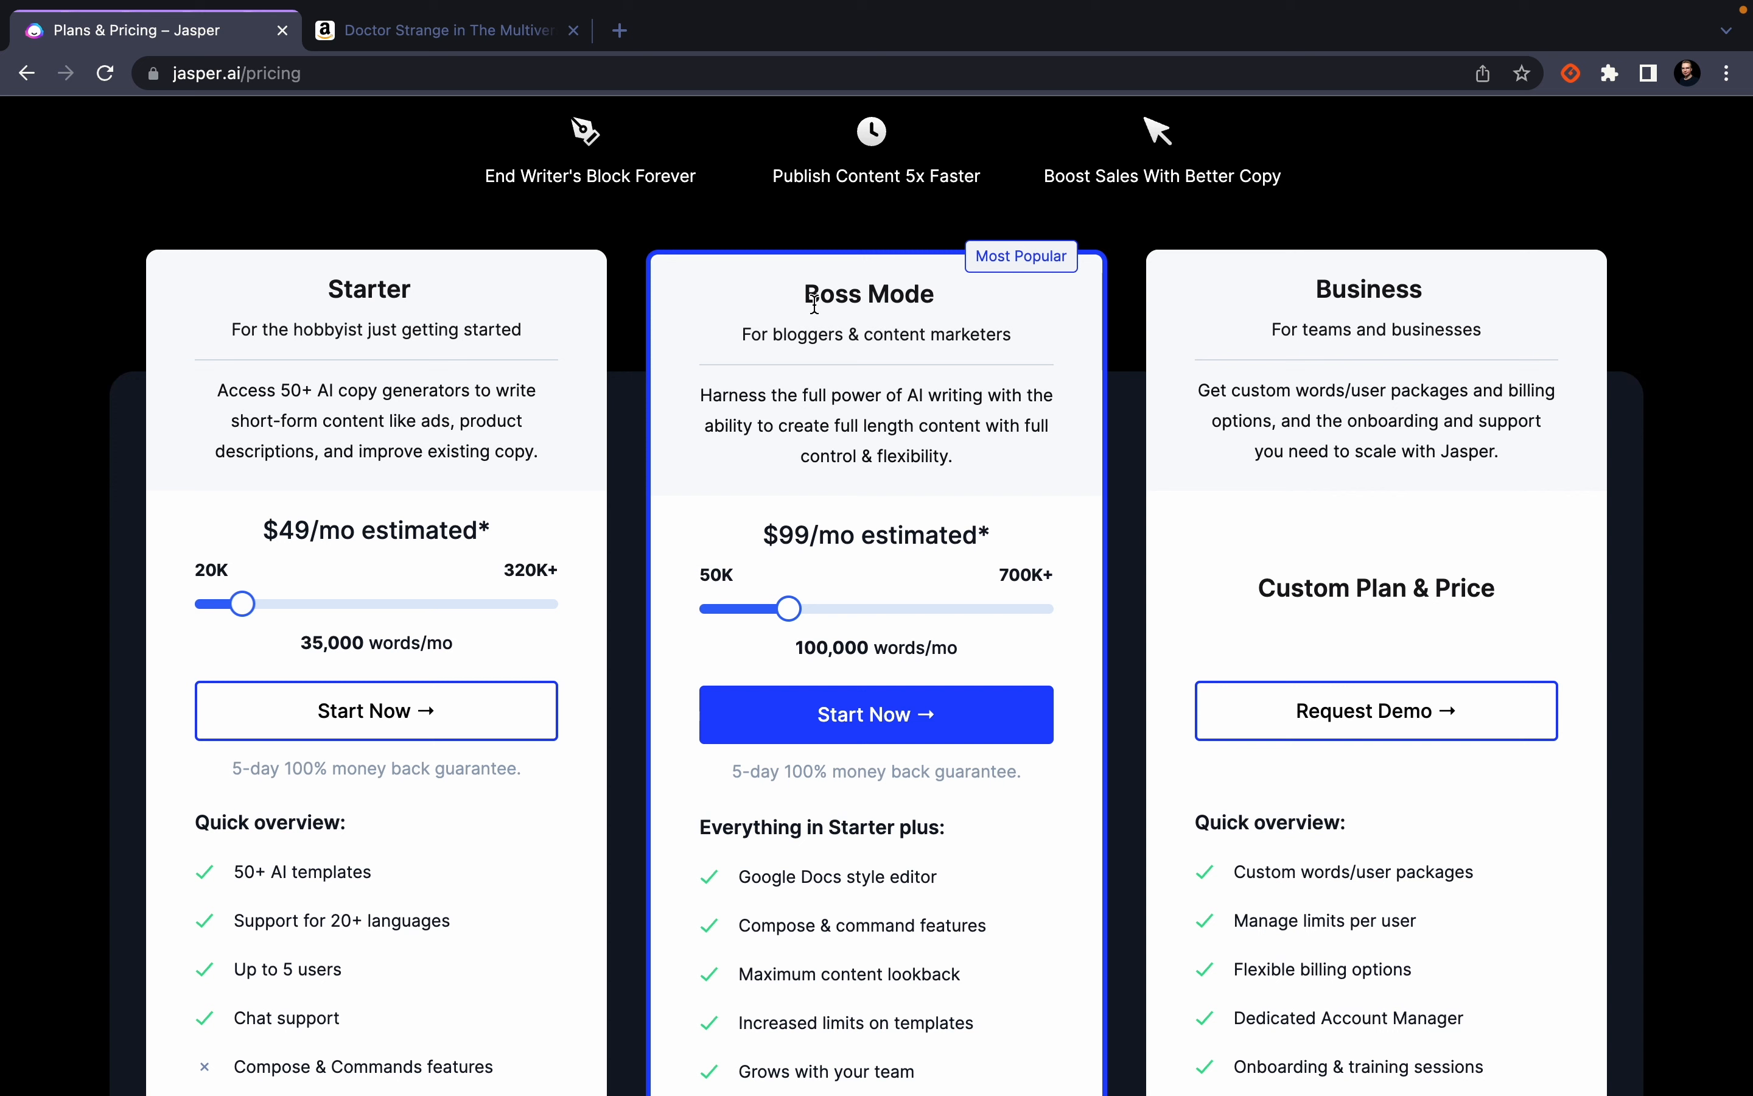
{"action": "left_click_drag", "start_coordinate": [829, 304], "coordinate": [952, 289]}
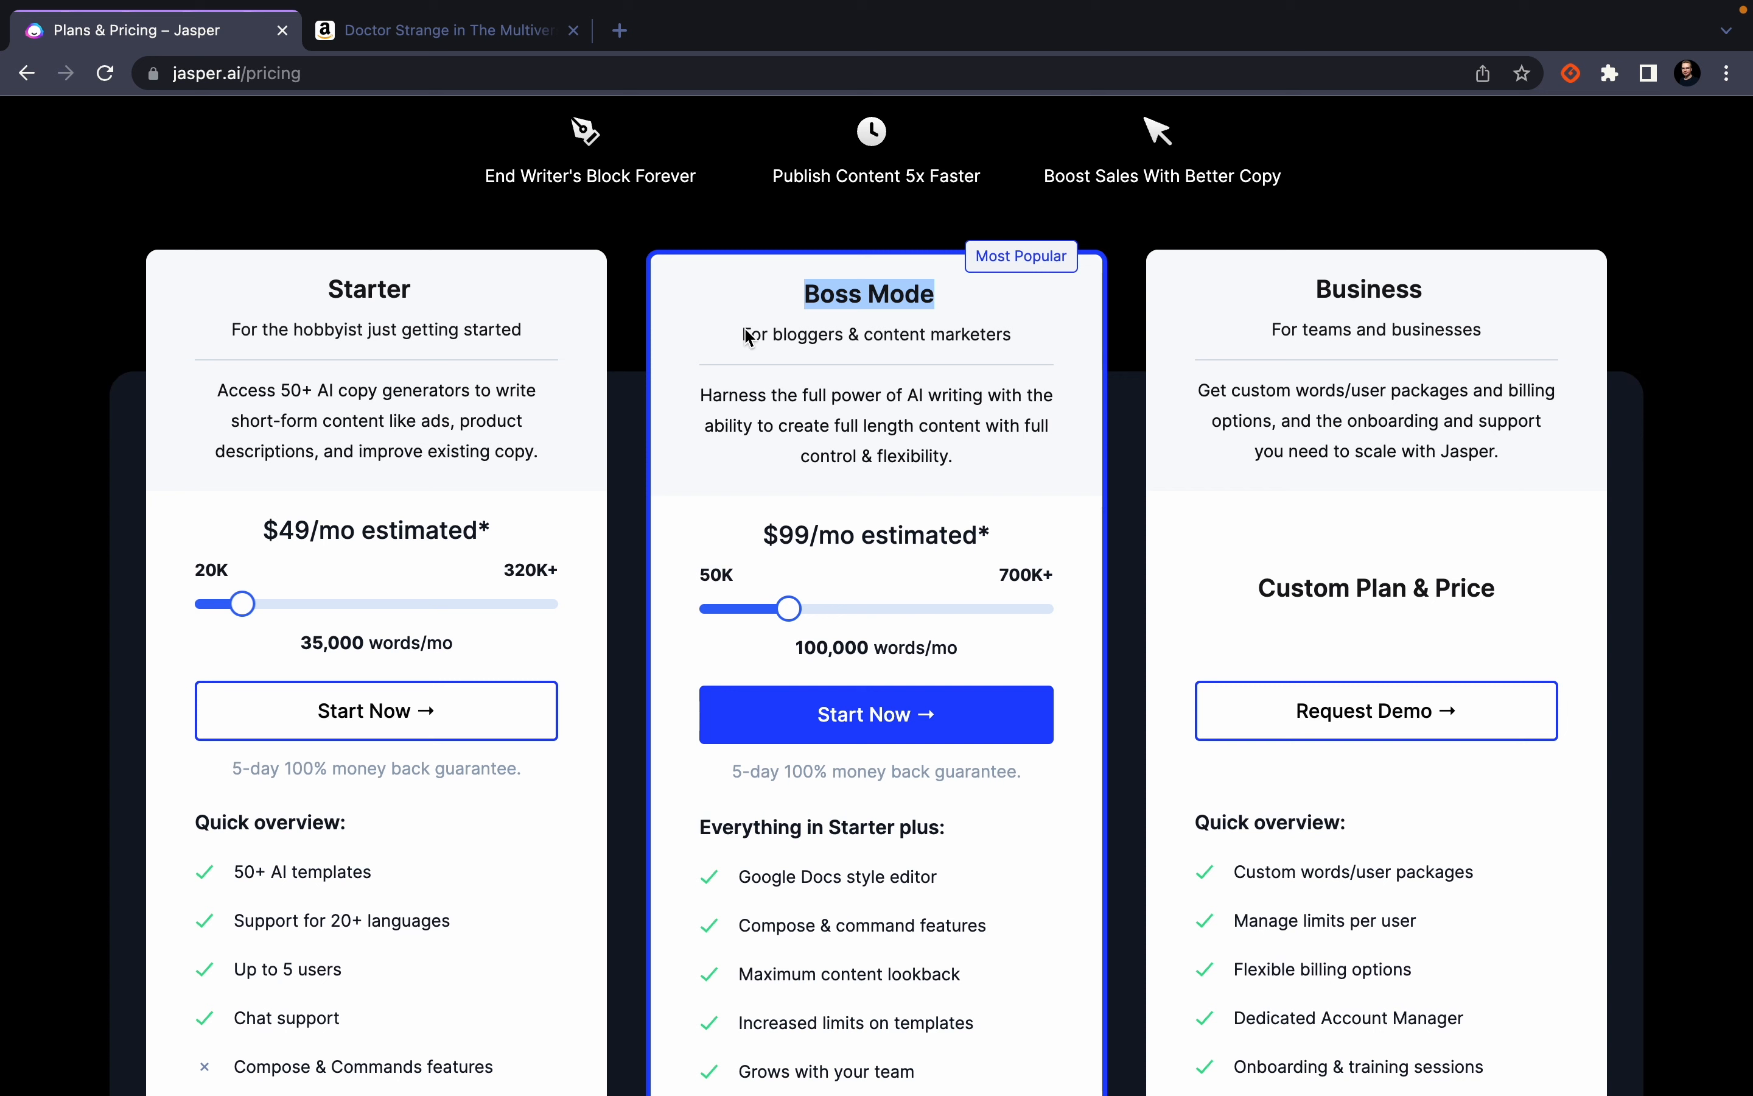
{"action": "left_click", "coordinate": [832, 424]}
Step: Set the Boss Mode plan to 50,000 words per month and check its starting price
{"action": "left_click_drag", "start_coordinate": [796, 610], "coordinate": [701, 609]}
{"action": "left_click", "coordinate": [904, 537]}
{"action": "double_click", "coordinate": [914, 537]}
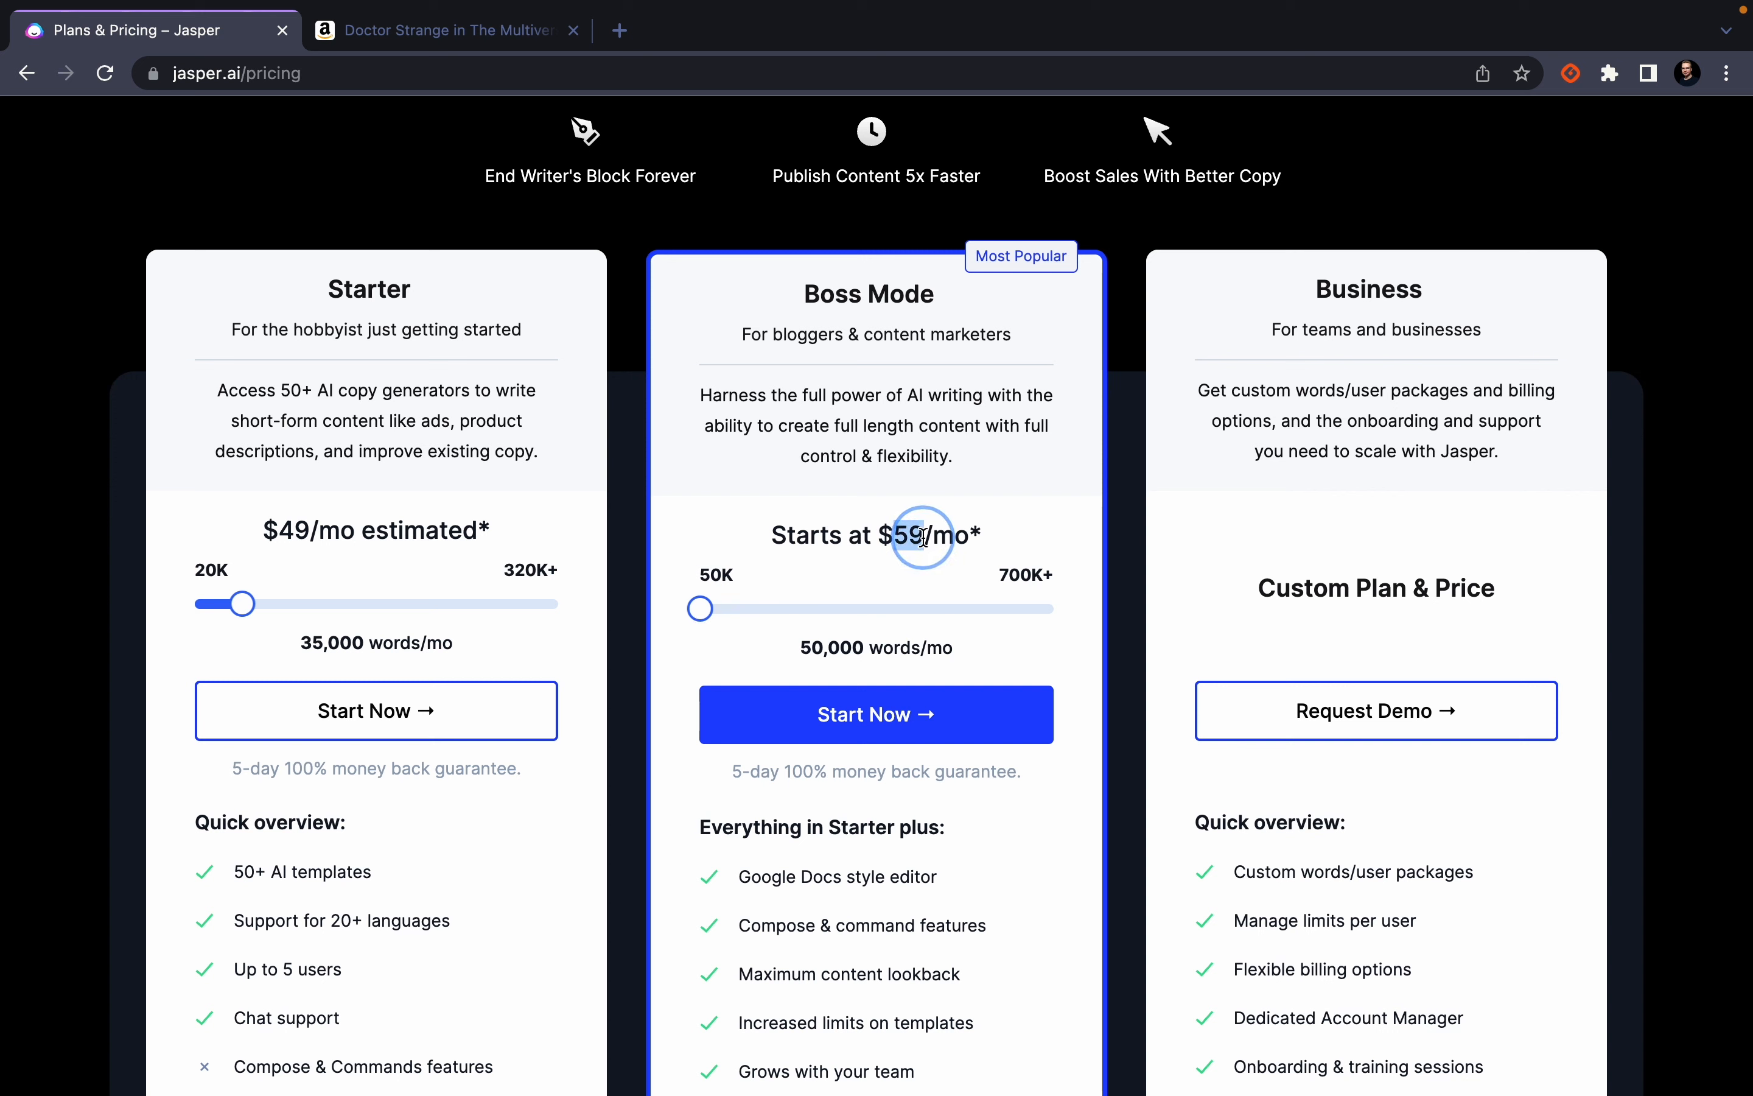
Step: Compare the Starter plan's monthly price and word allowance with those of the Boss Mode plan
{"action": "left_click_drag", "start_coordinate": [239, 529], "coordinate": [380, 532]}
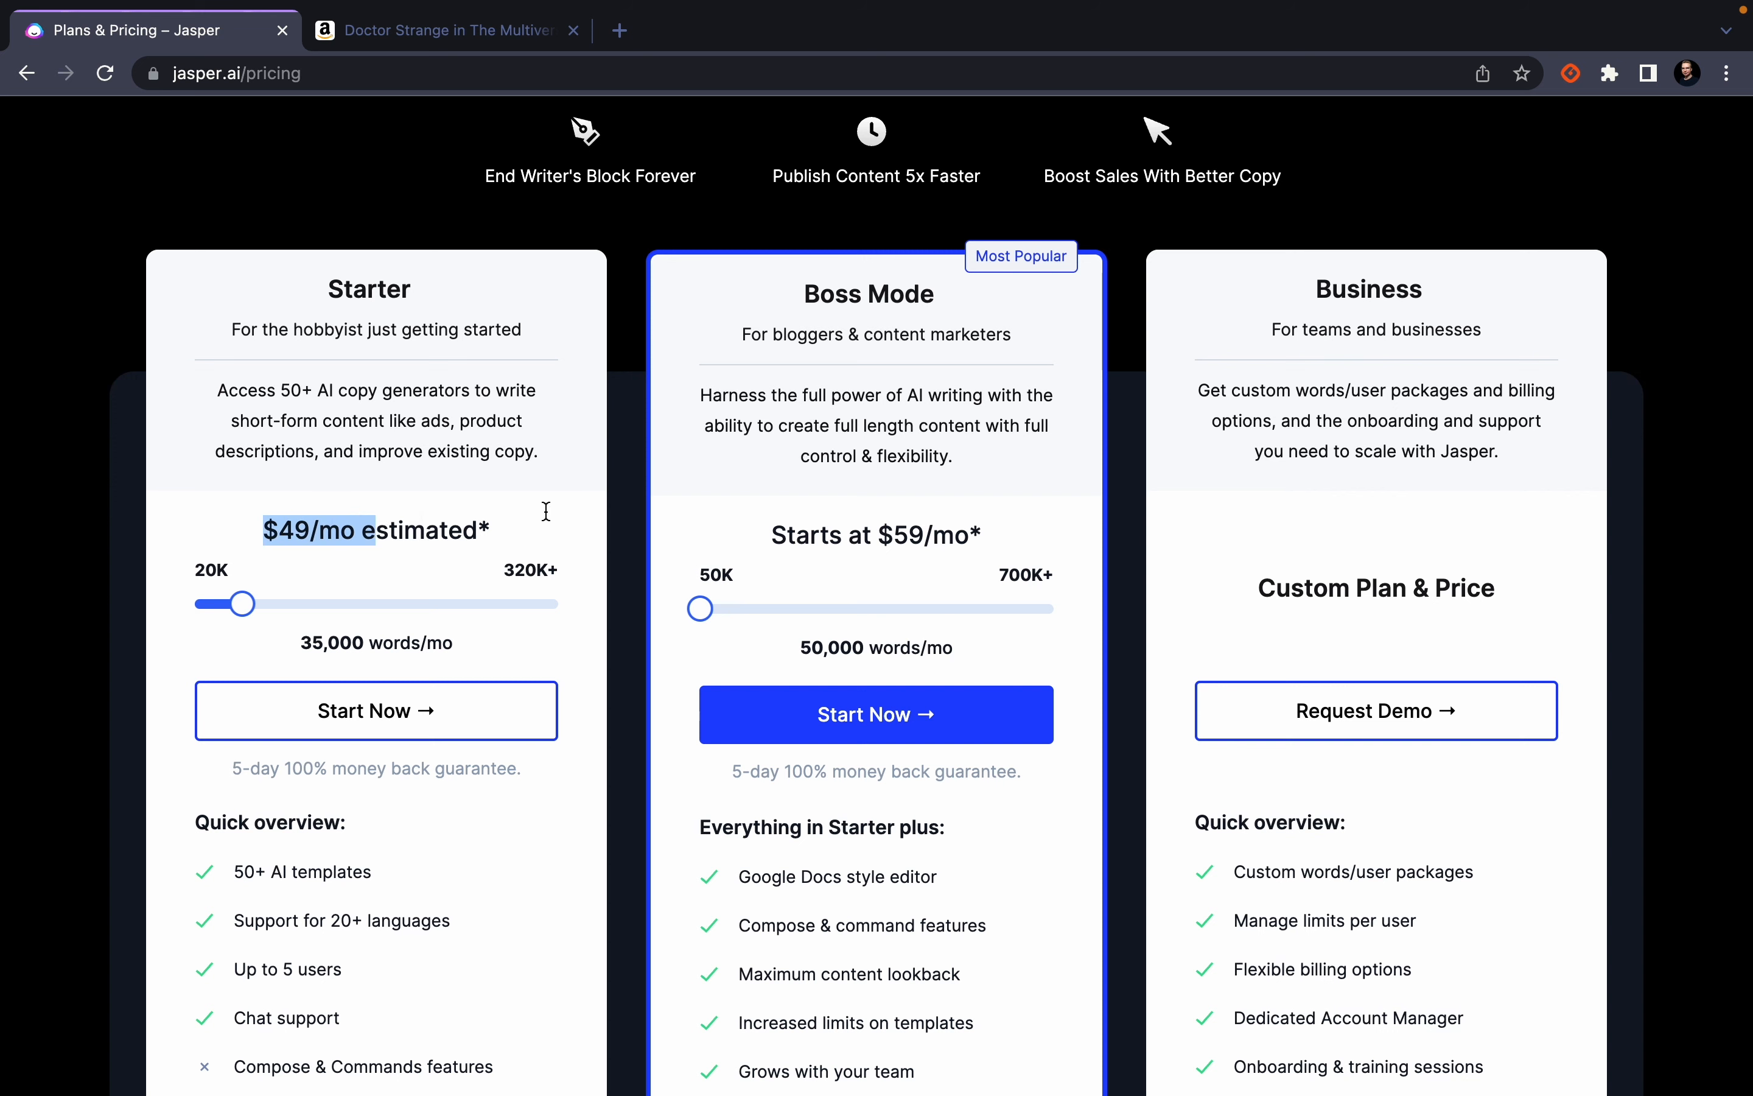
{"action": "left_click", "coordinate": [869, 402]}
{"action": "left_click_drag", "start_coordinate": [811, 293], "coordinate": [1022, 304]}
{"action": "left_click", "coordinate": [859, 502]}
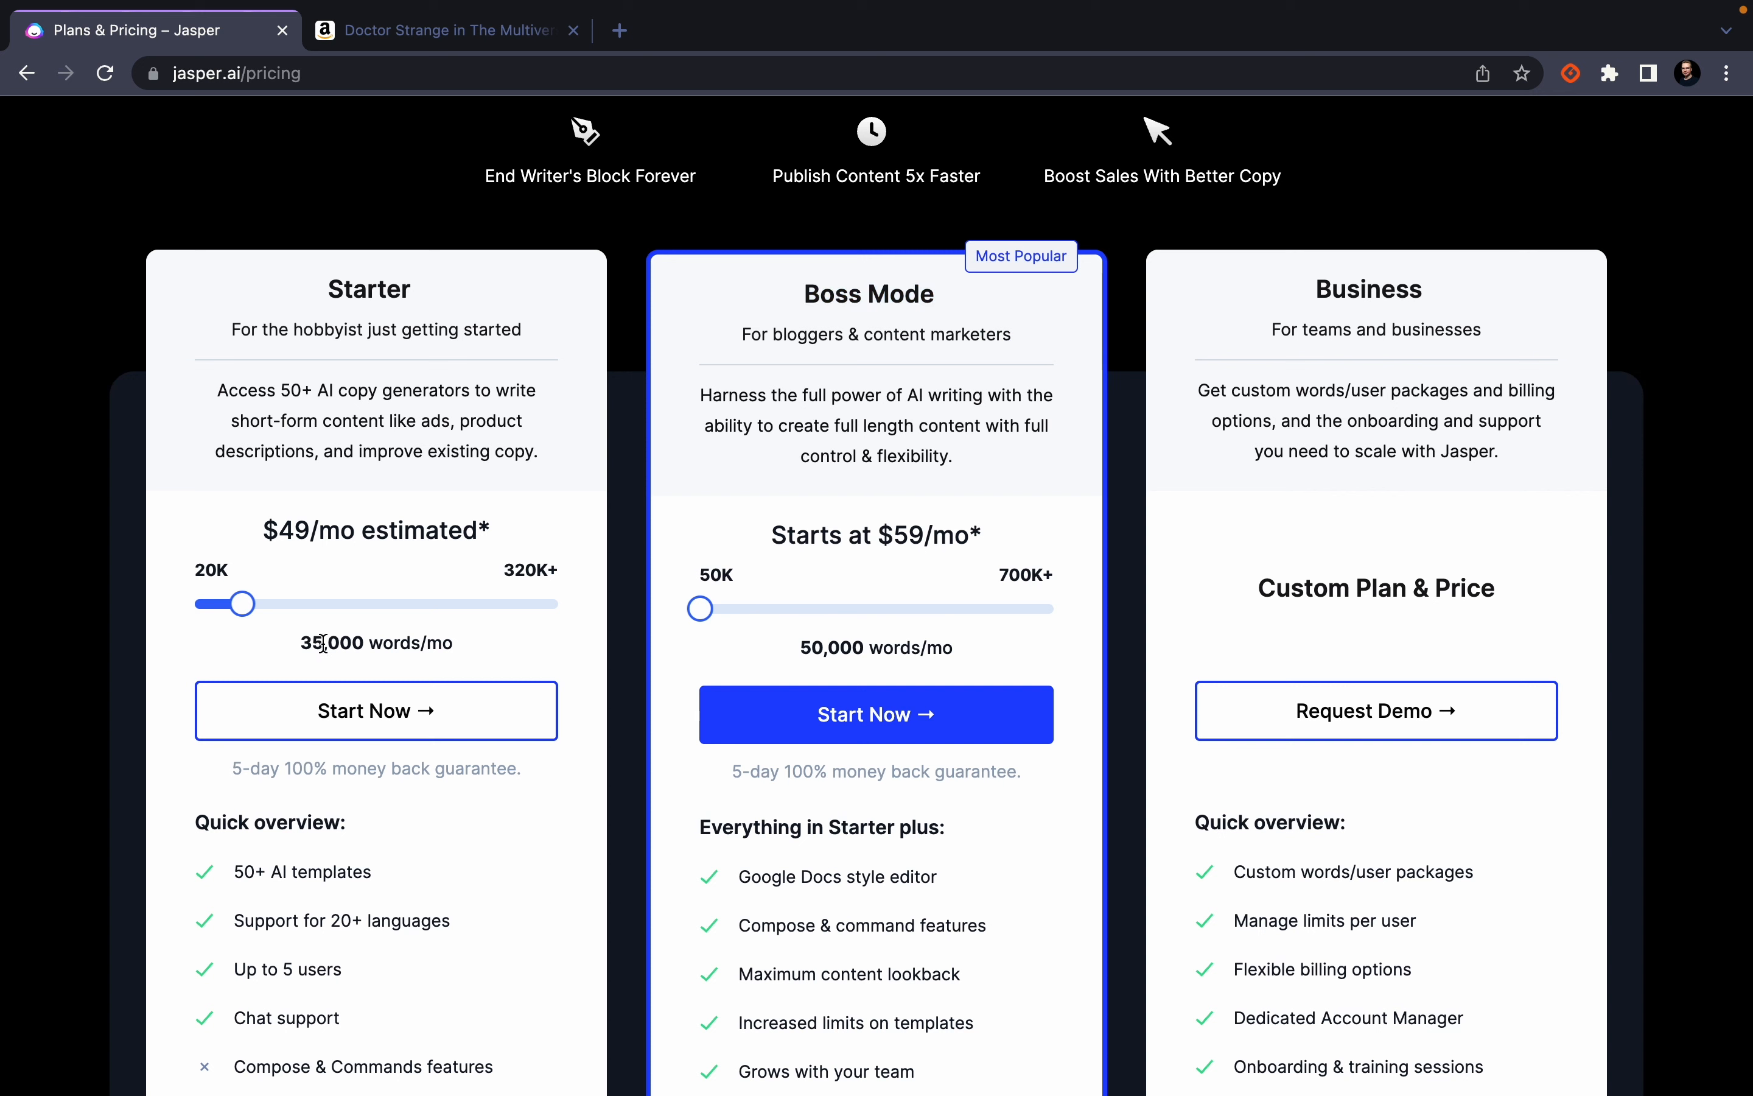
{"action": "left_click_drag", "start_coordinate": [301, 643], "coordinate": [418, 639]}
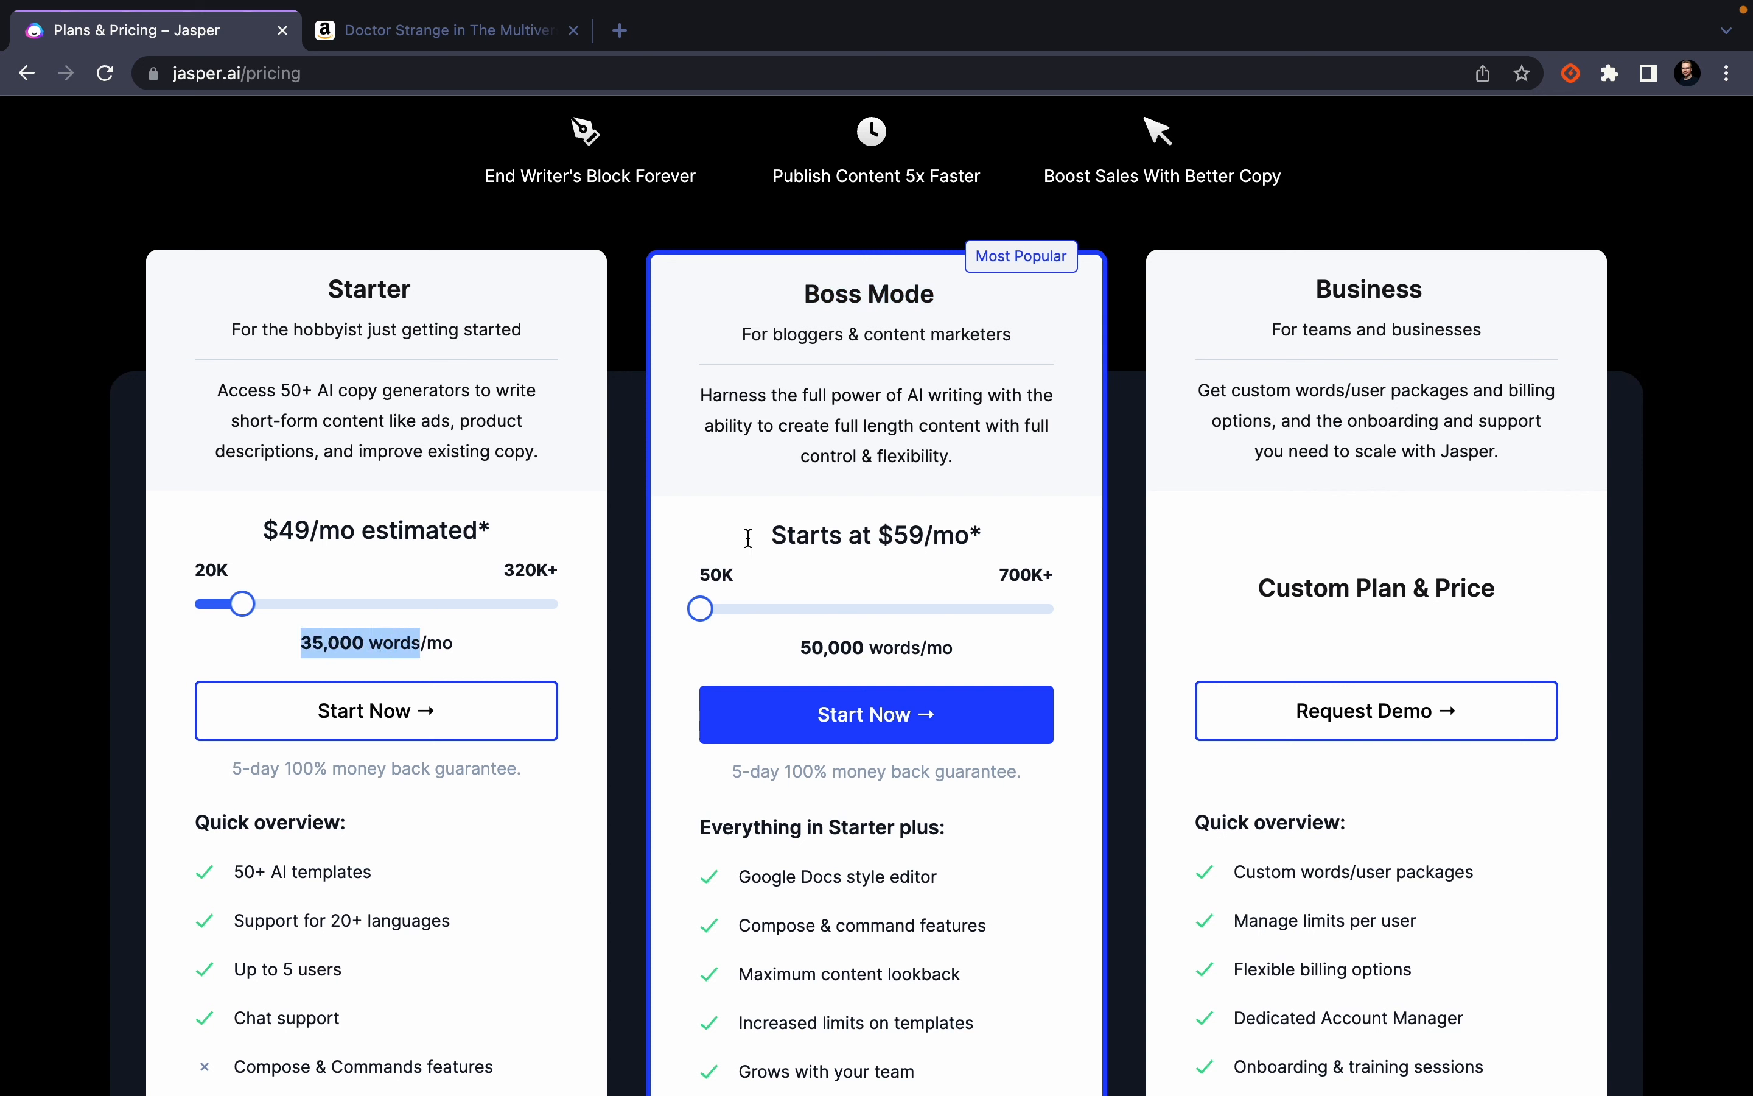
{"action": "left_click", "coordinate": [797, 465]}
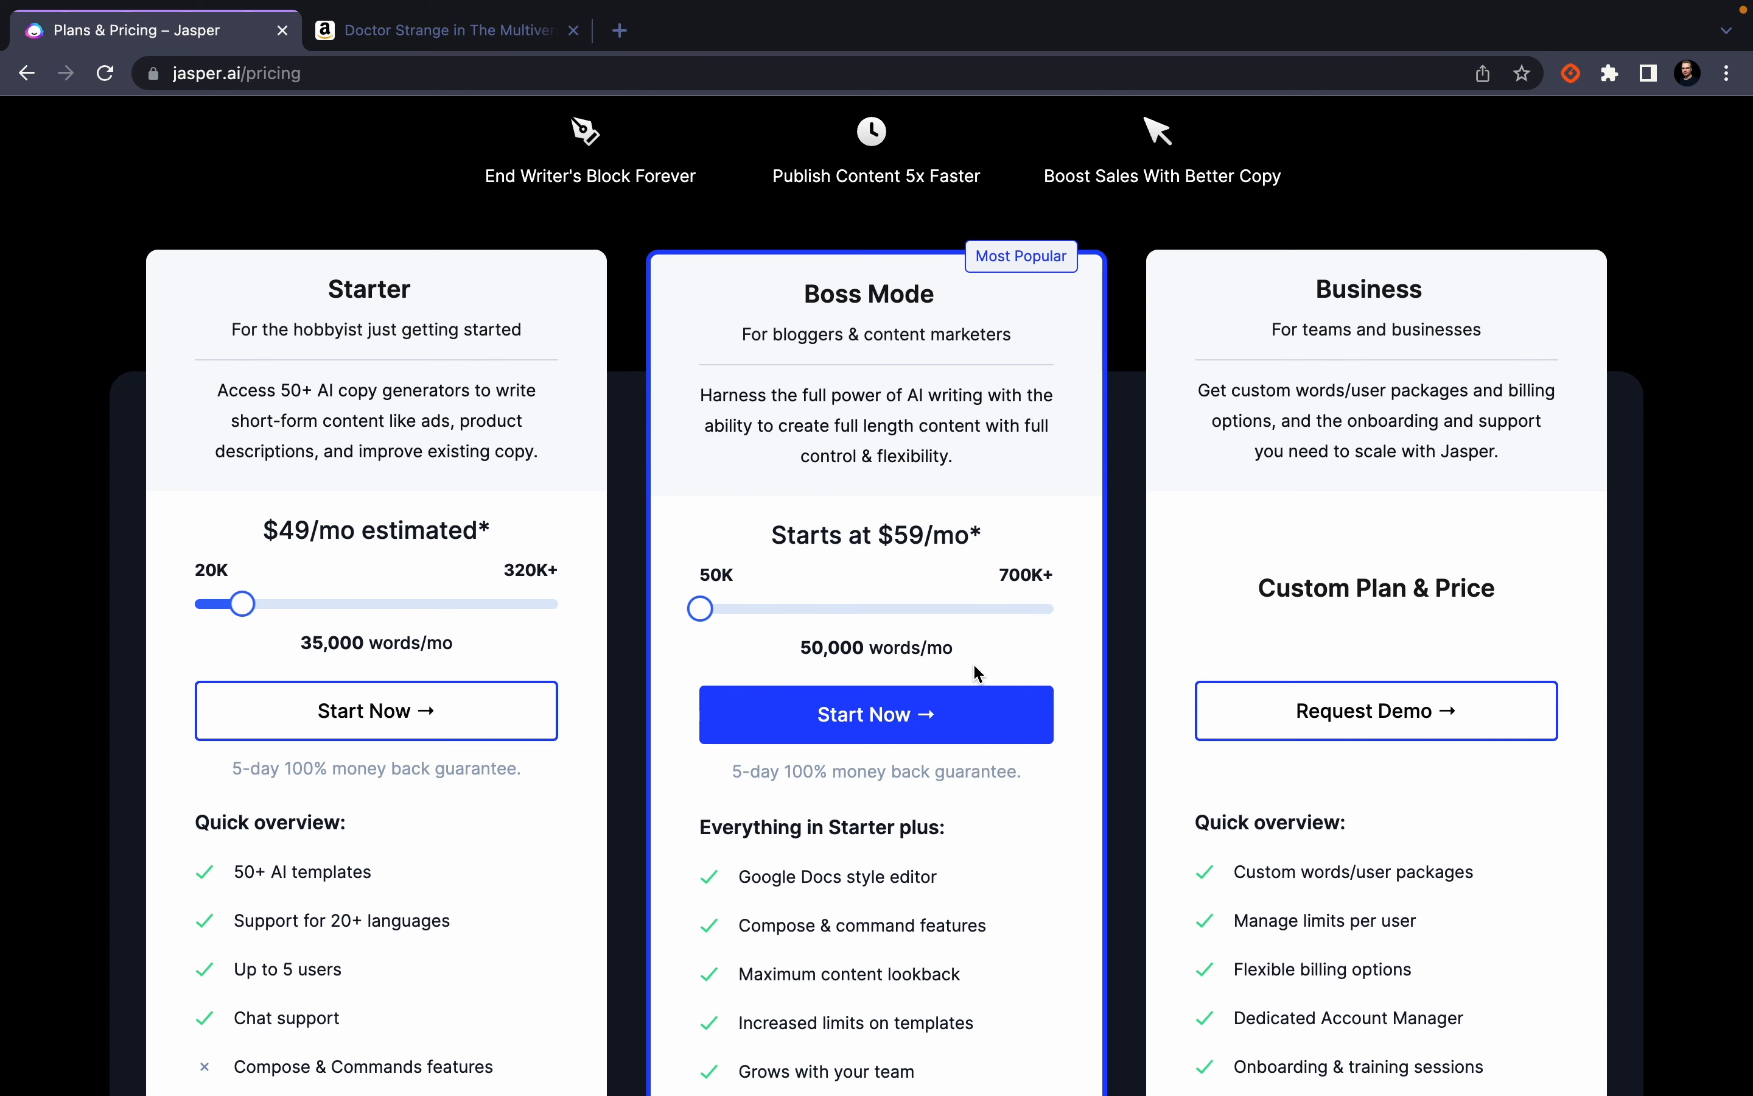
{"action": "scroll", "coordinate": [975, 666], "scroll_direction": "down", "scroll_amount": 1}
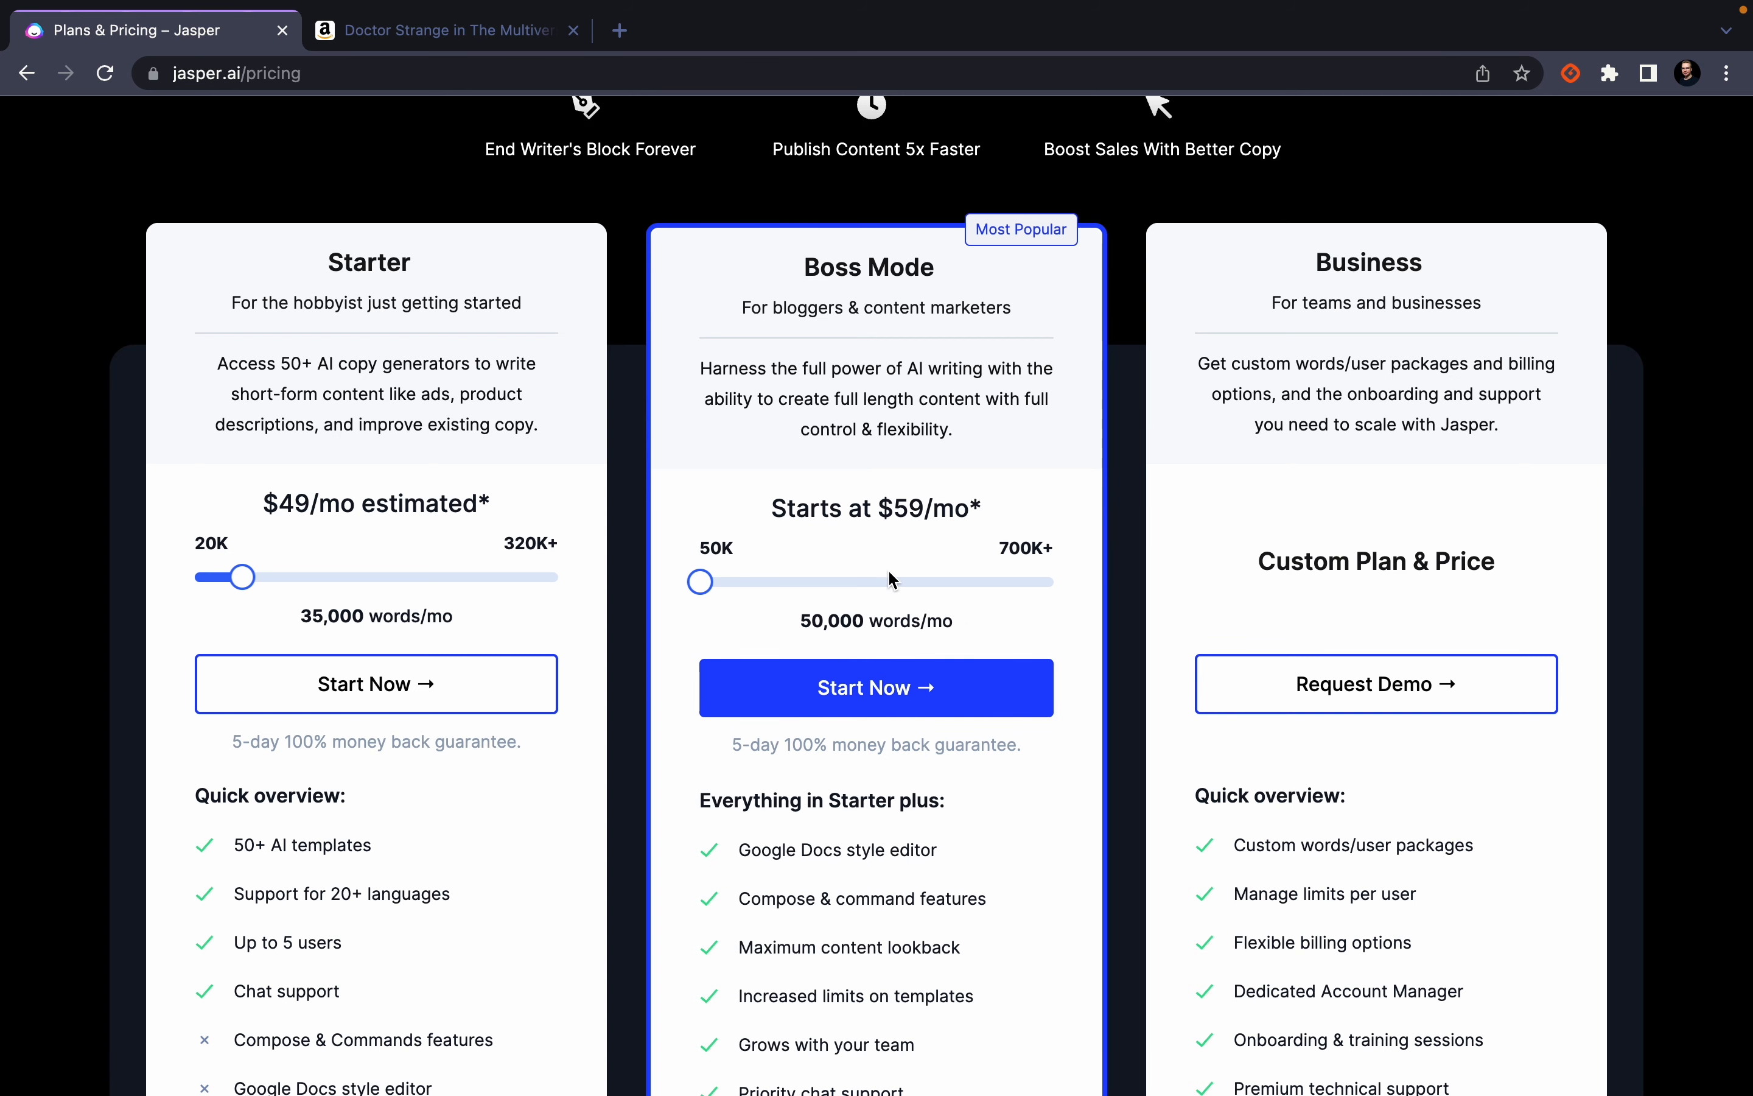
{"action": "scroll", "coordinate": [891, 576], "scroll_direction": "up", "scroll_amount": 3}
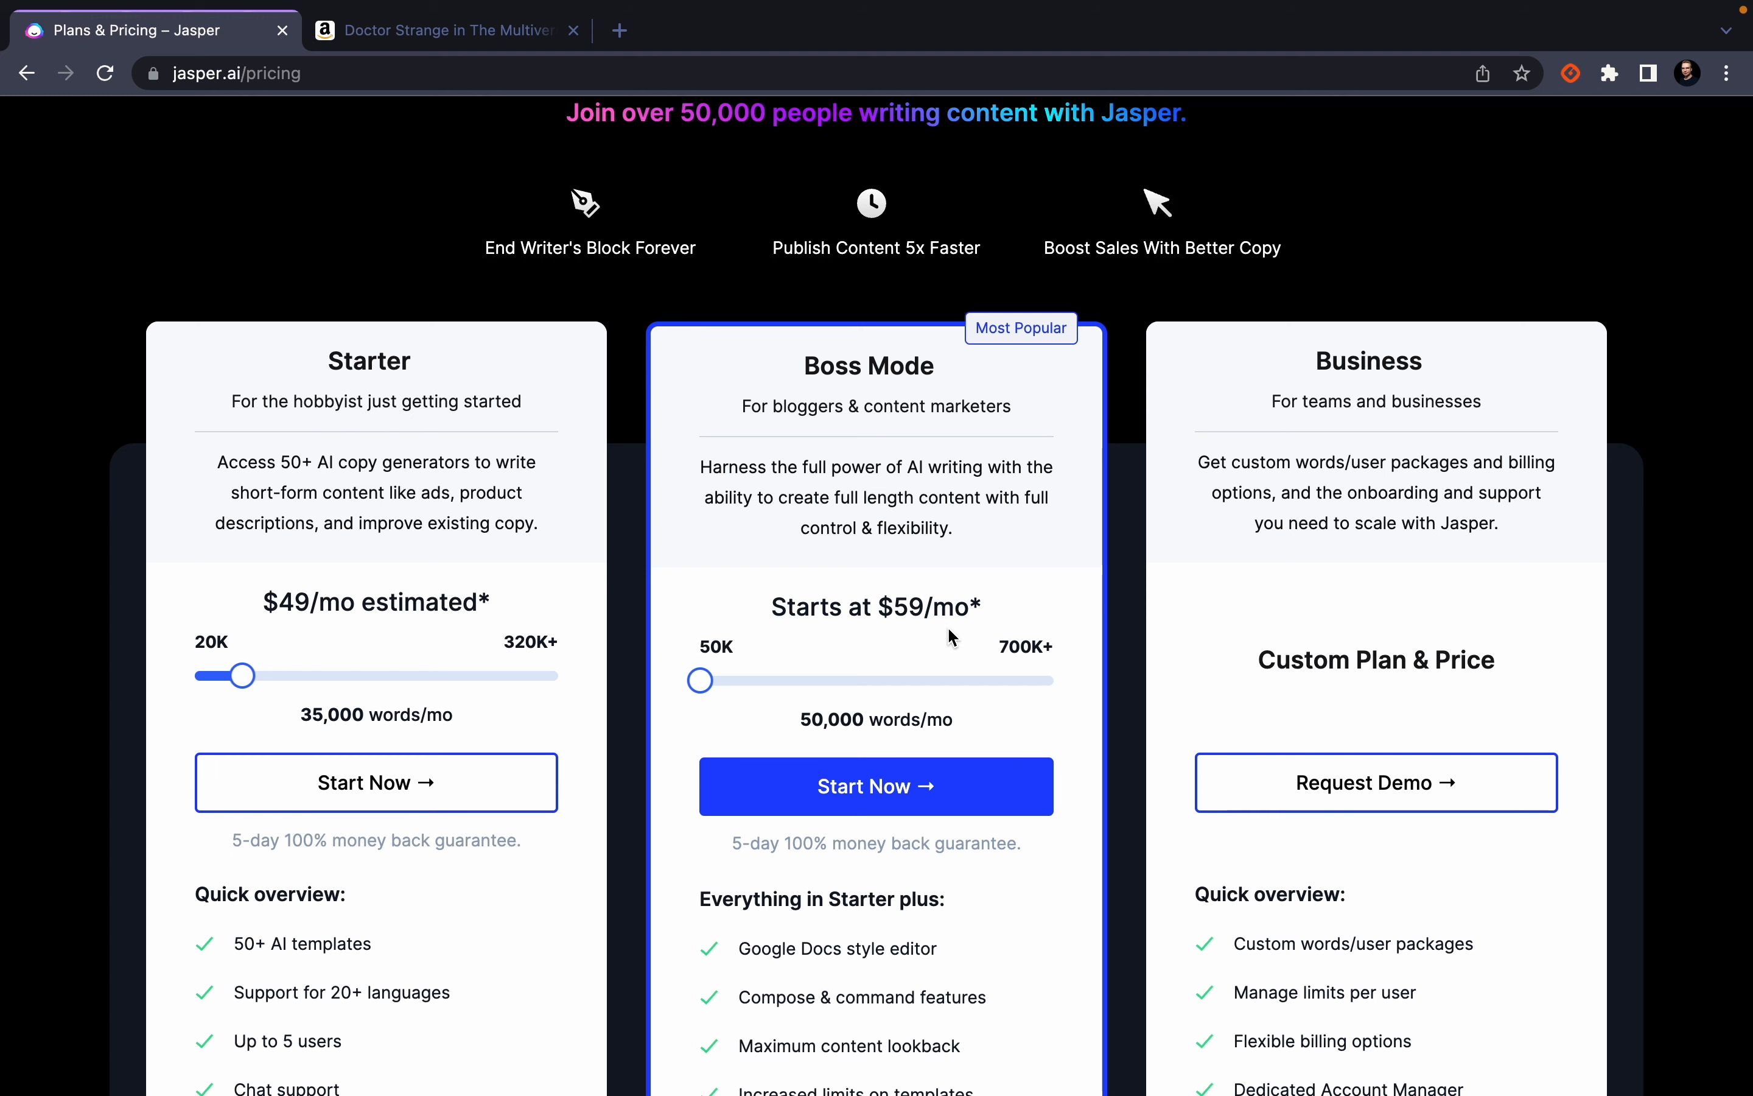
Step: Go back to the Jasper home page and log in to the account's dashboard
{"action": "scroll", "coordinate": [948, 631], "scroll_direction": "up", "scroll_amount": 5}
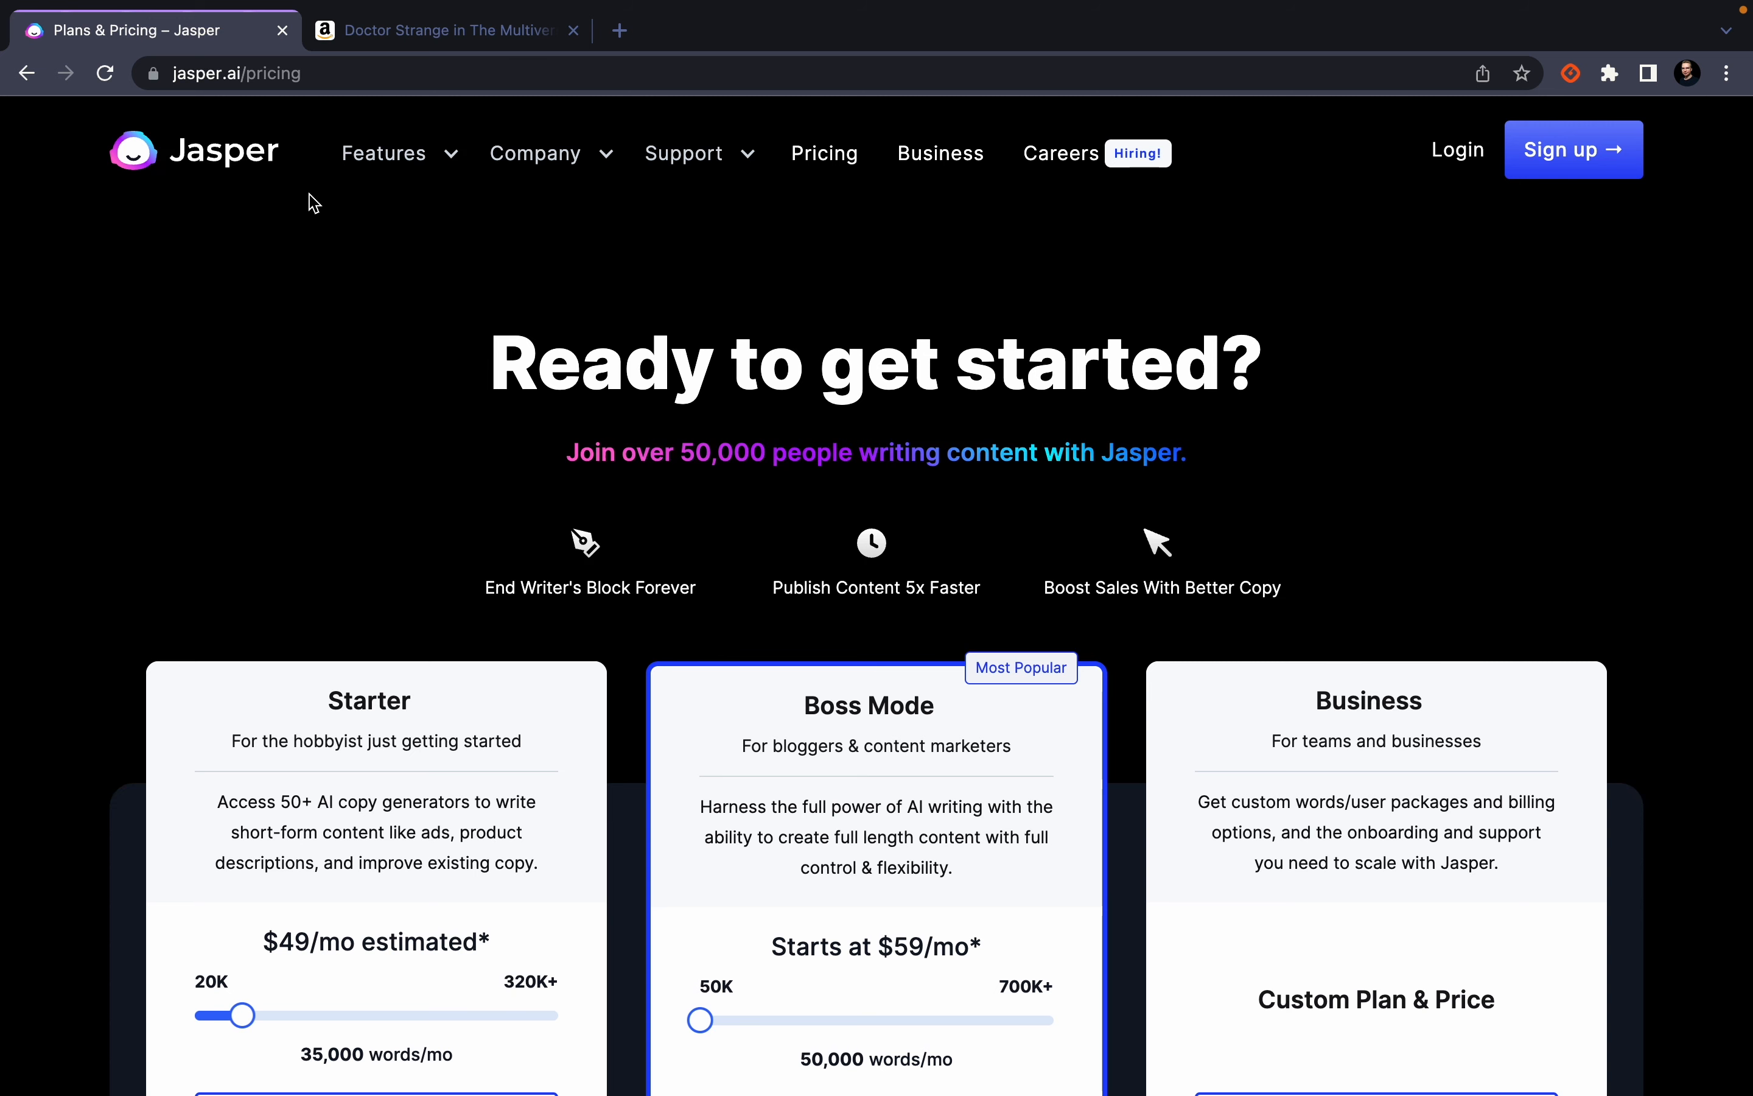
{"action": "left_click", "coordinate": [187, 171]}
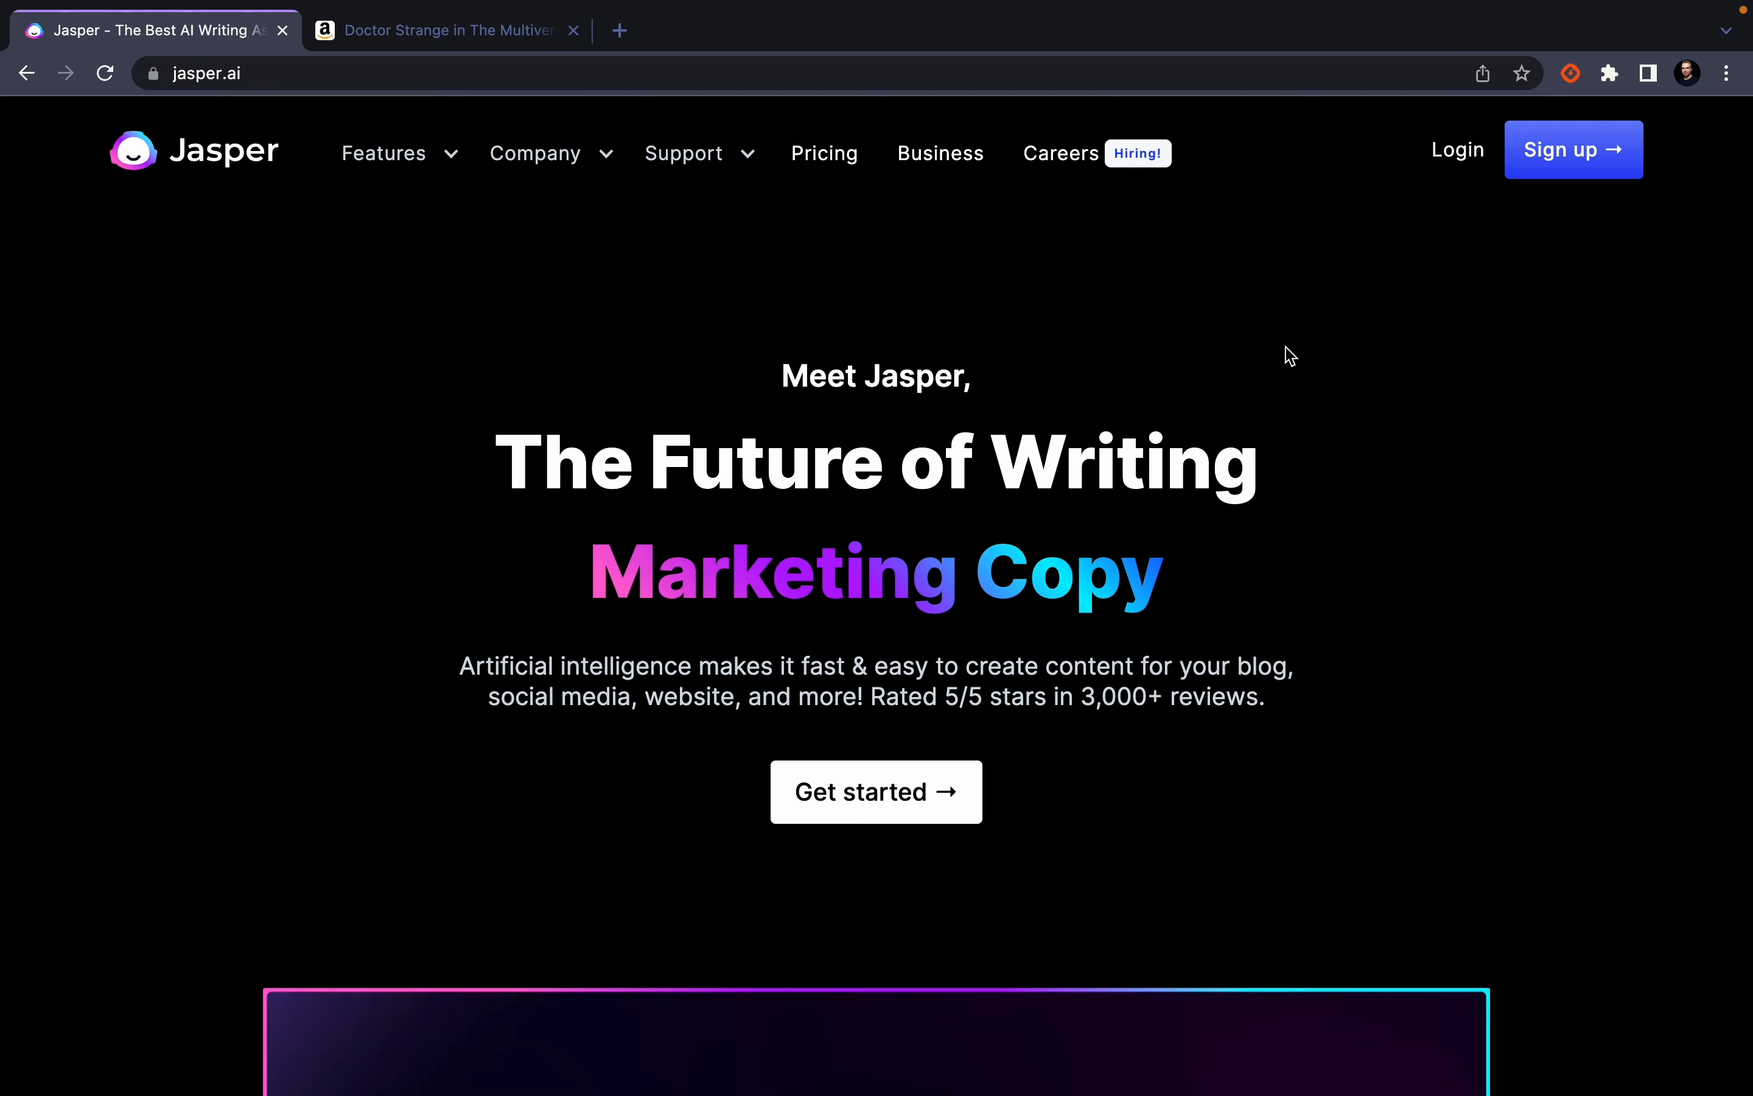
{"action": "left_click", "coordinate": [801, 507]}
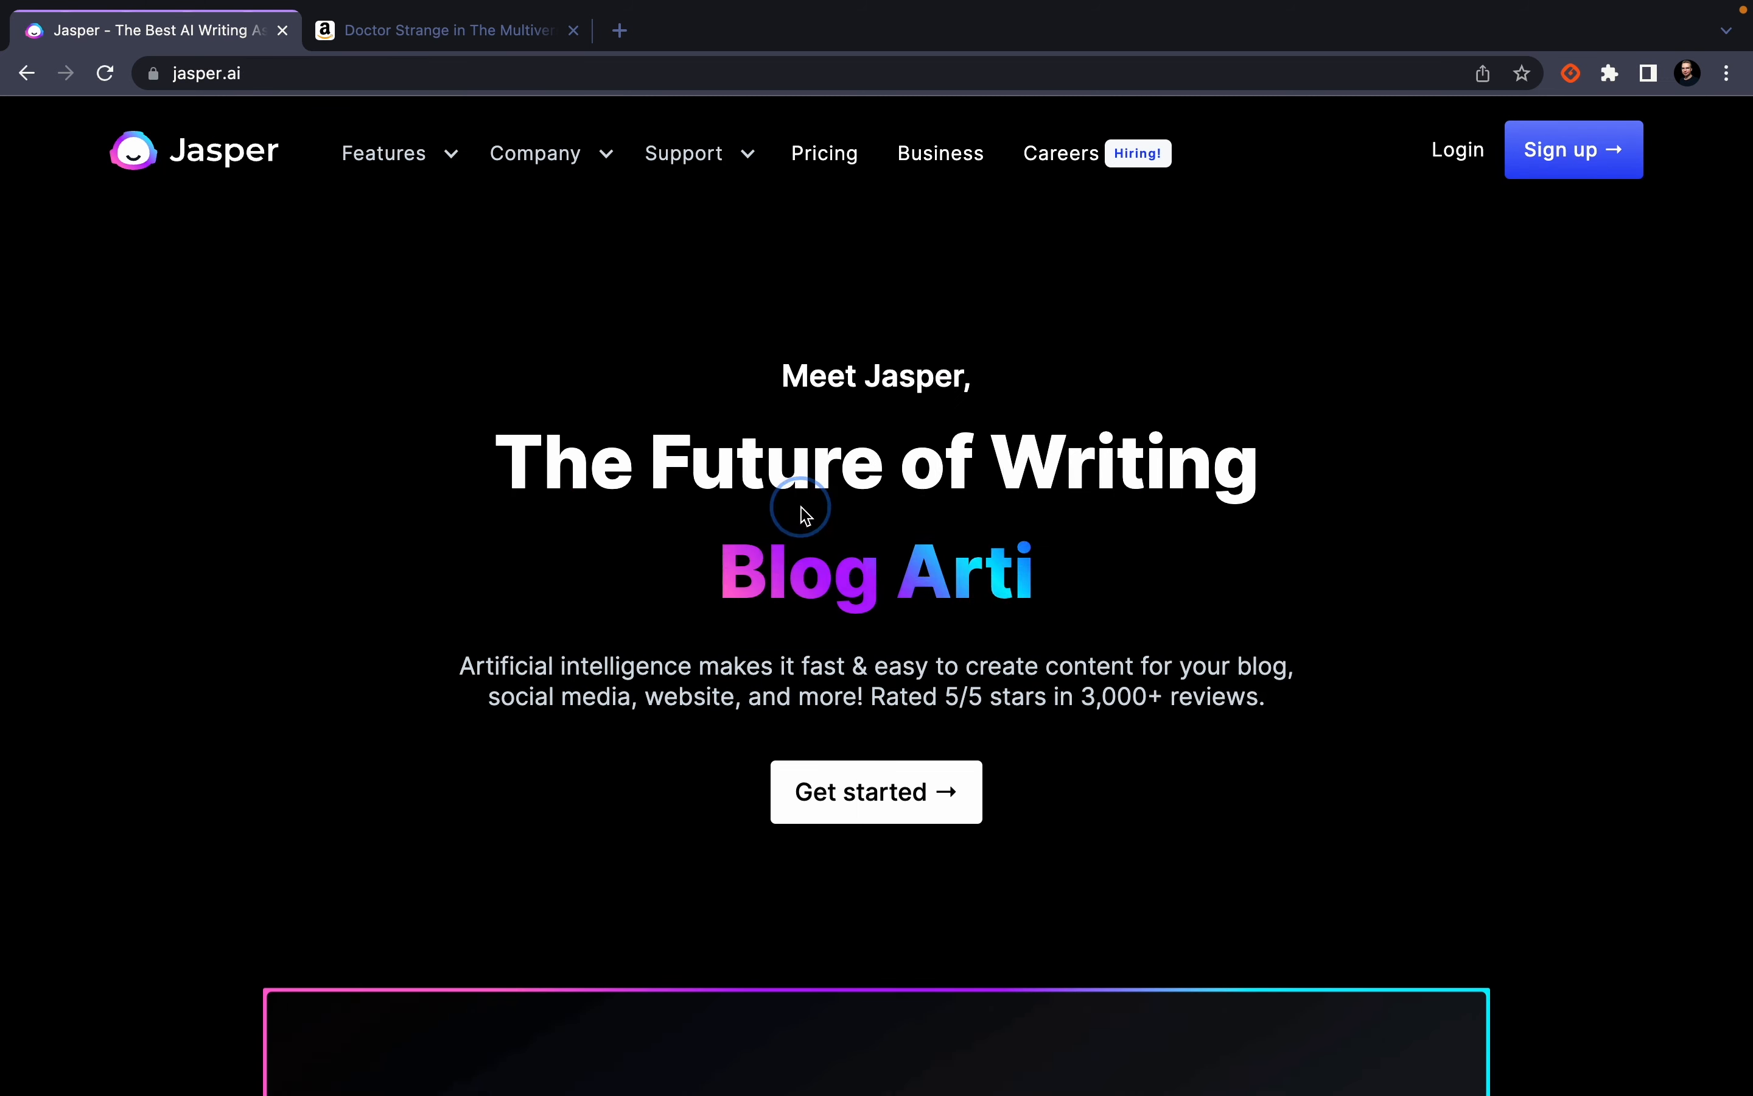
{"action": "left_click", "coordinate": [824, 502]}
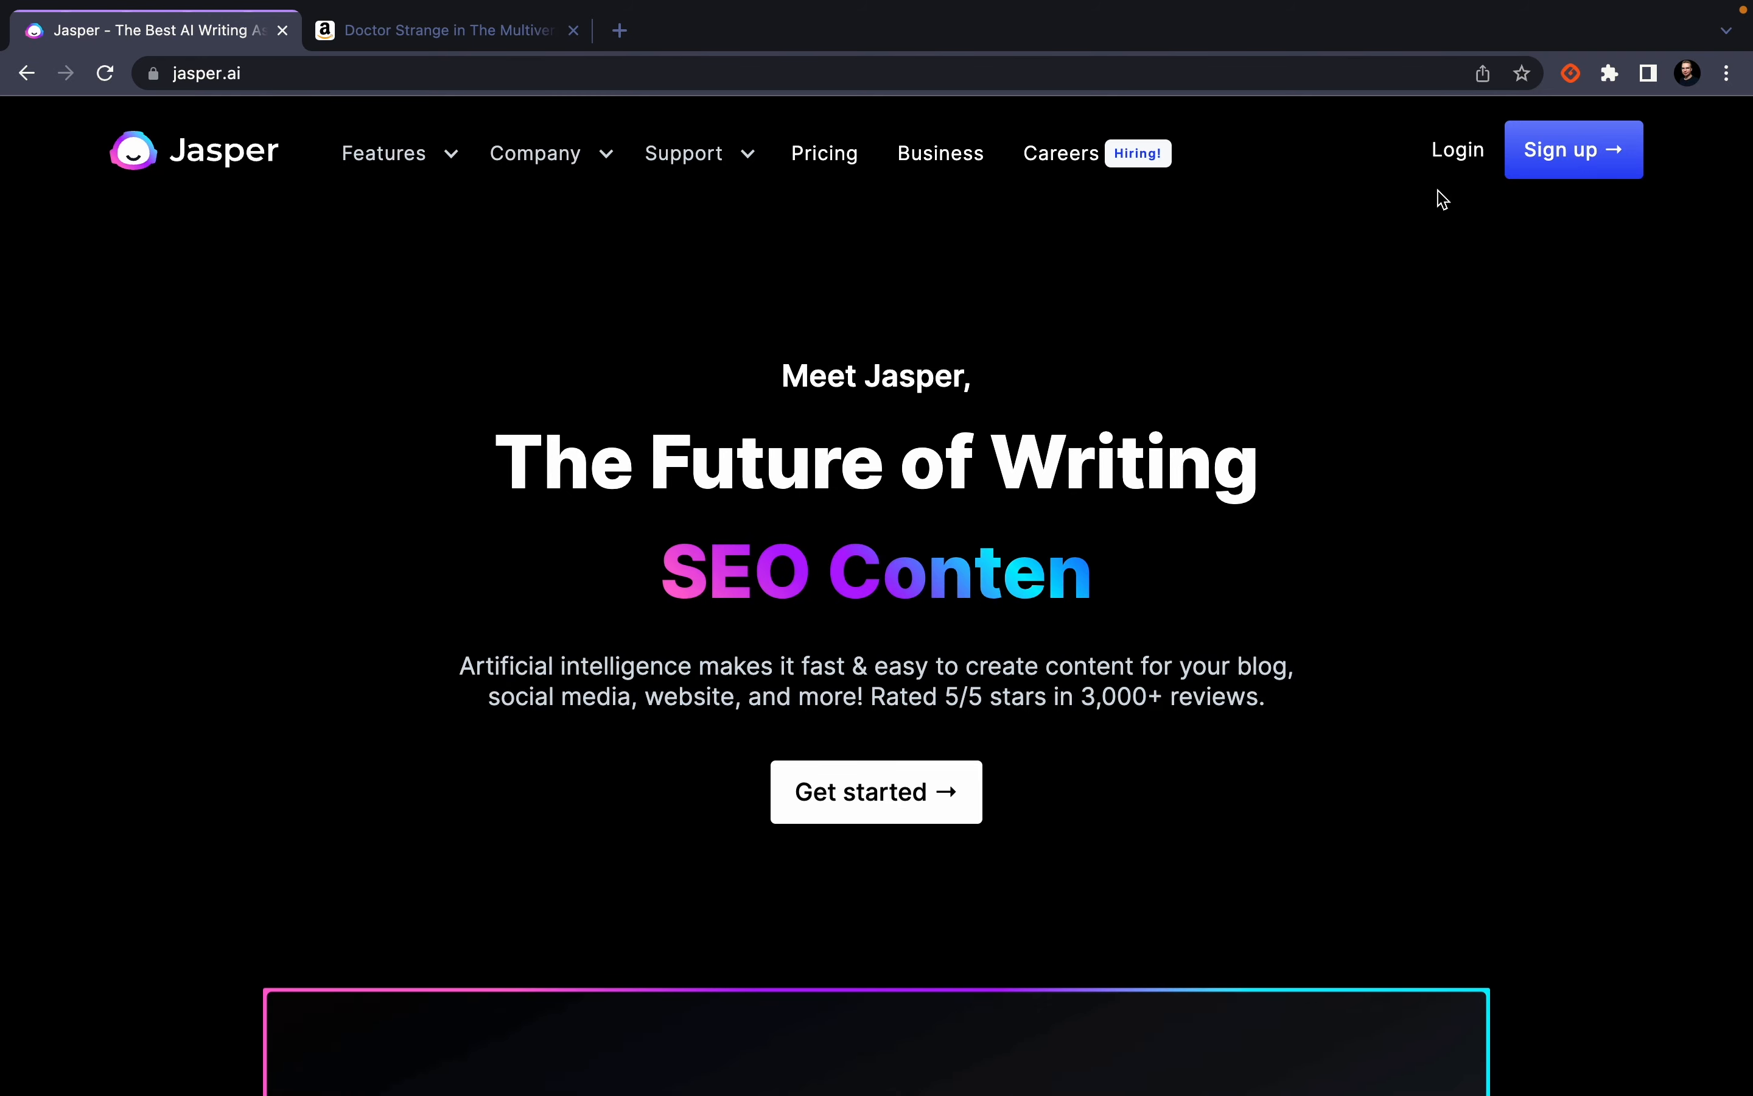
{"action": "left_click", "coordinate": [1457, 154]}
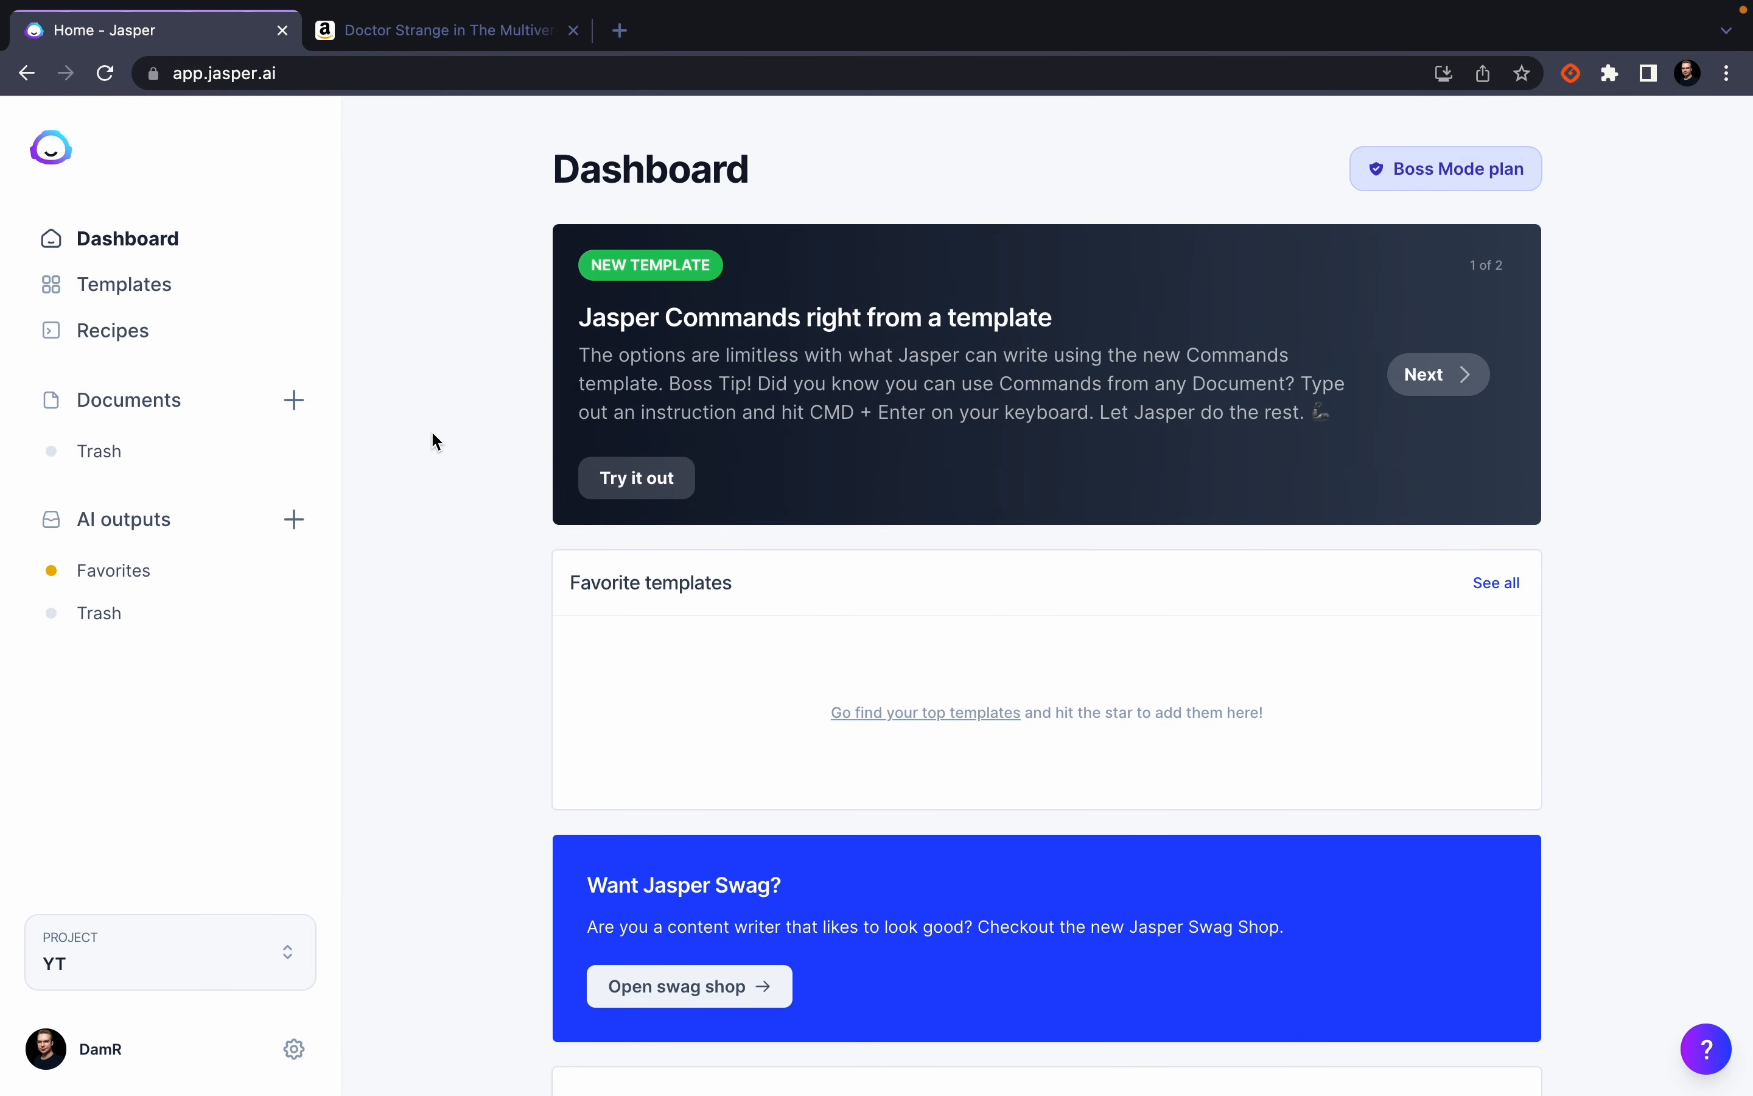
Step: Check the Documents list, then open the template library and browse its blog, Google, Amazon and YouTube templates
{"action": "left_click", "coordinate": [139, 404]}
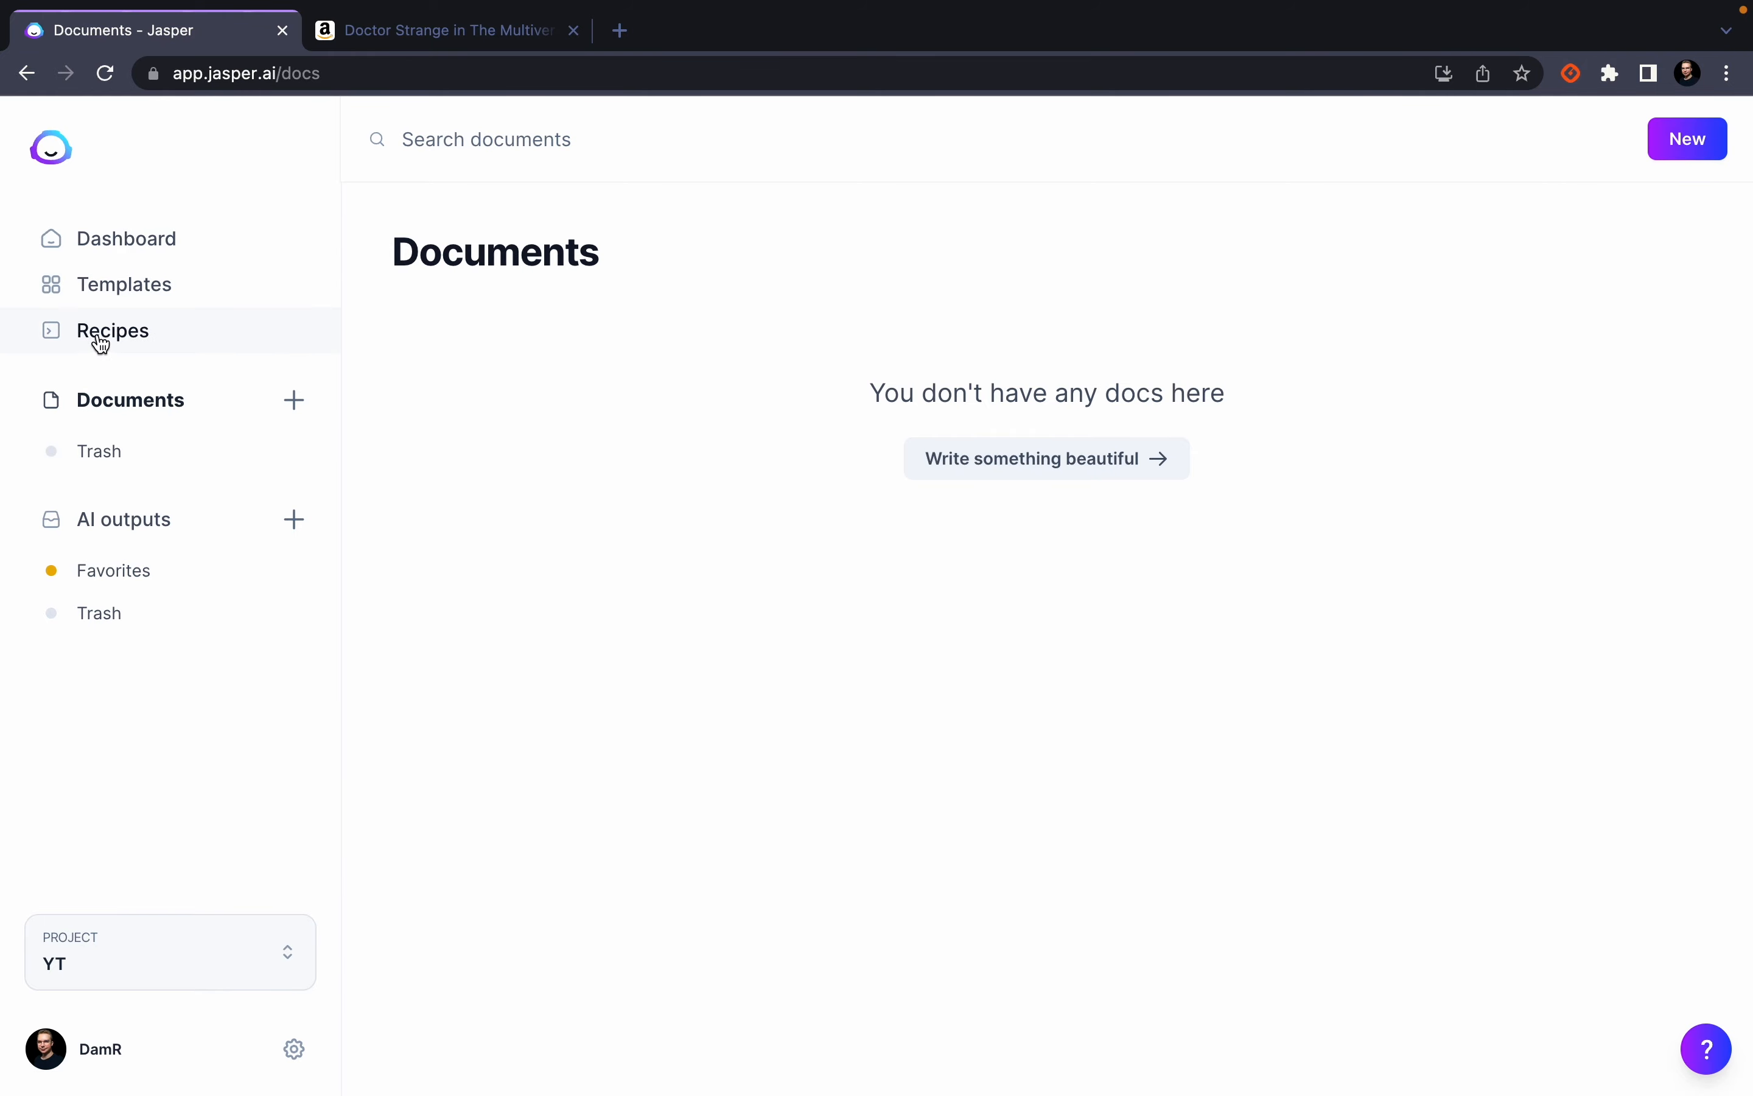
{"action": "left_click", "coordinate": [119, 250]}
{"action": "left_click", "coordinate": [119, 289]}
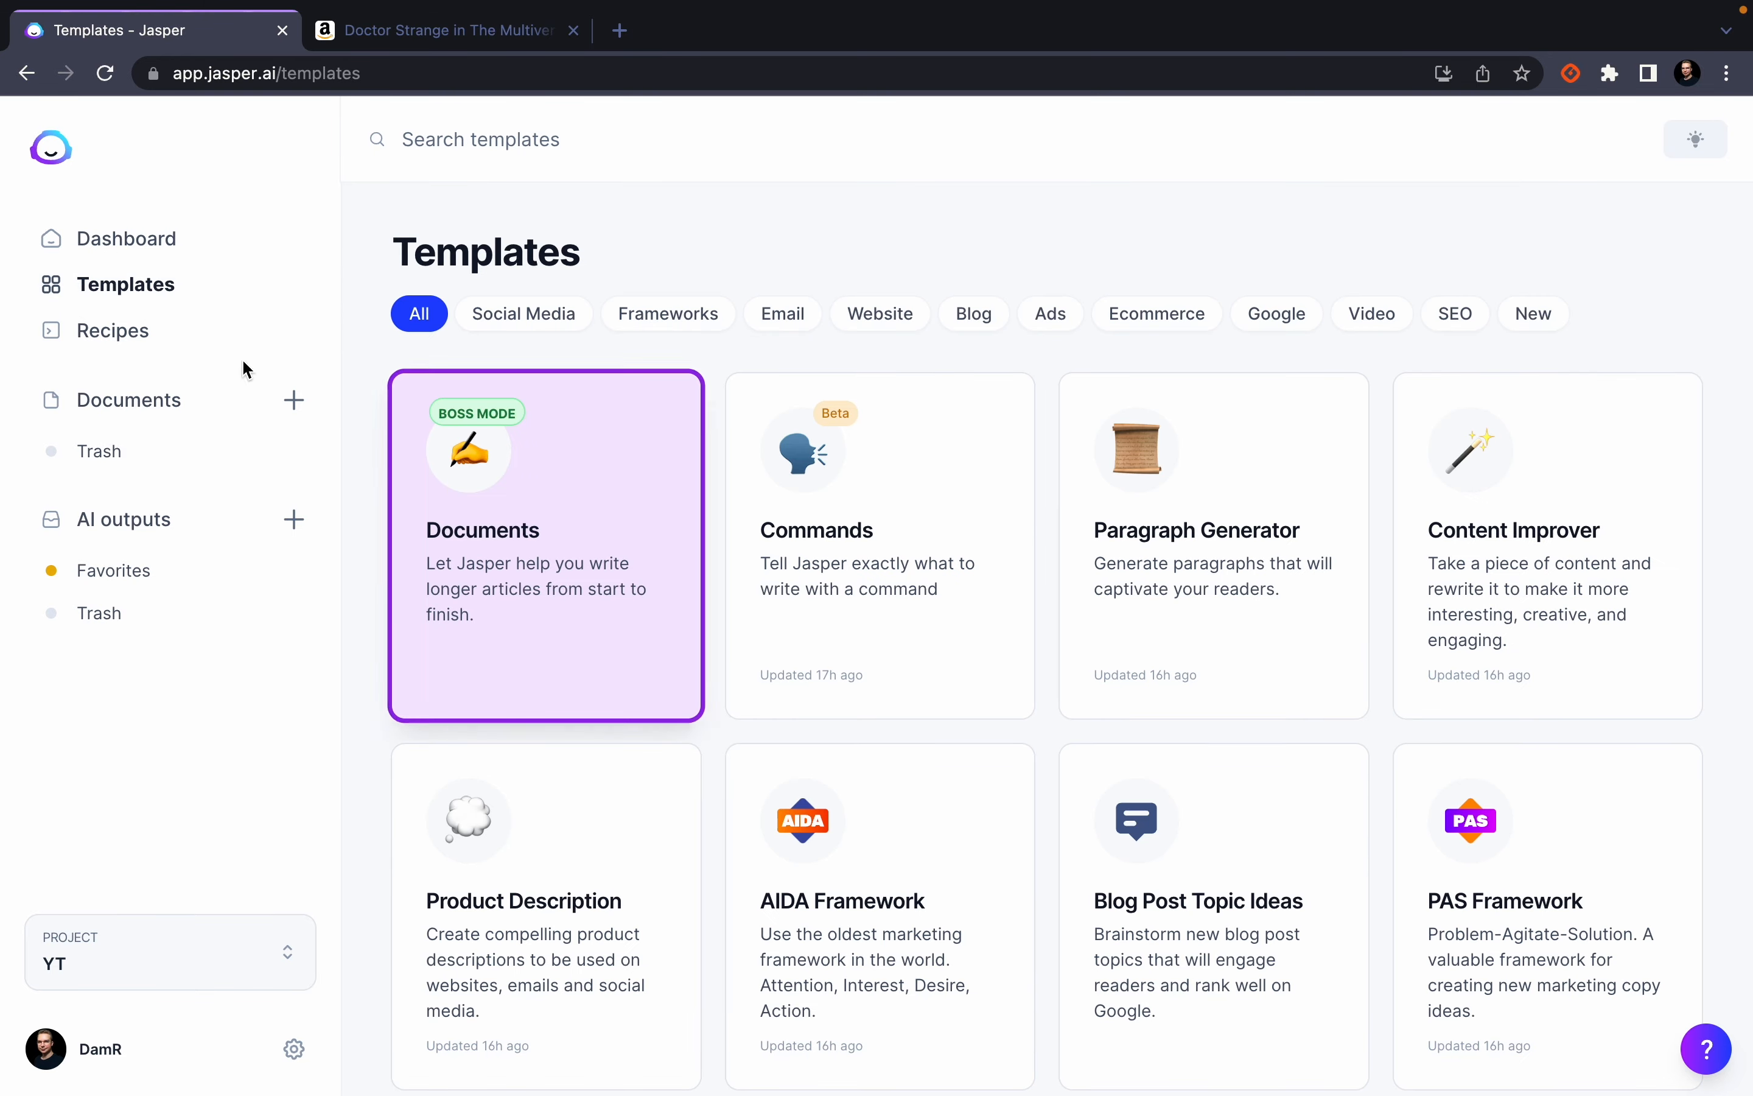
{"action": "scroll", "coordinate": [833, 507], "scroll_direction": "down", "scroll_amount": 5}
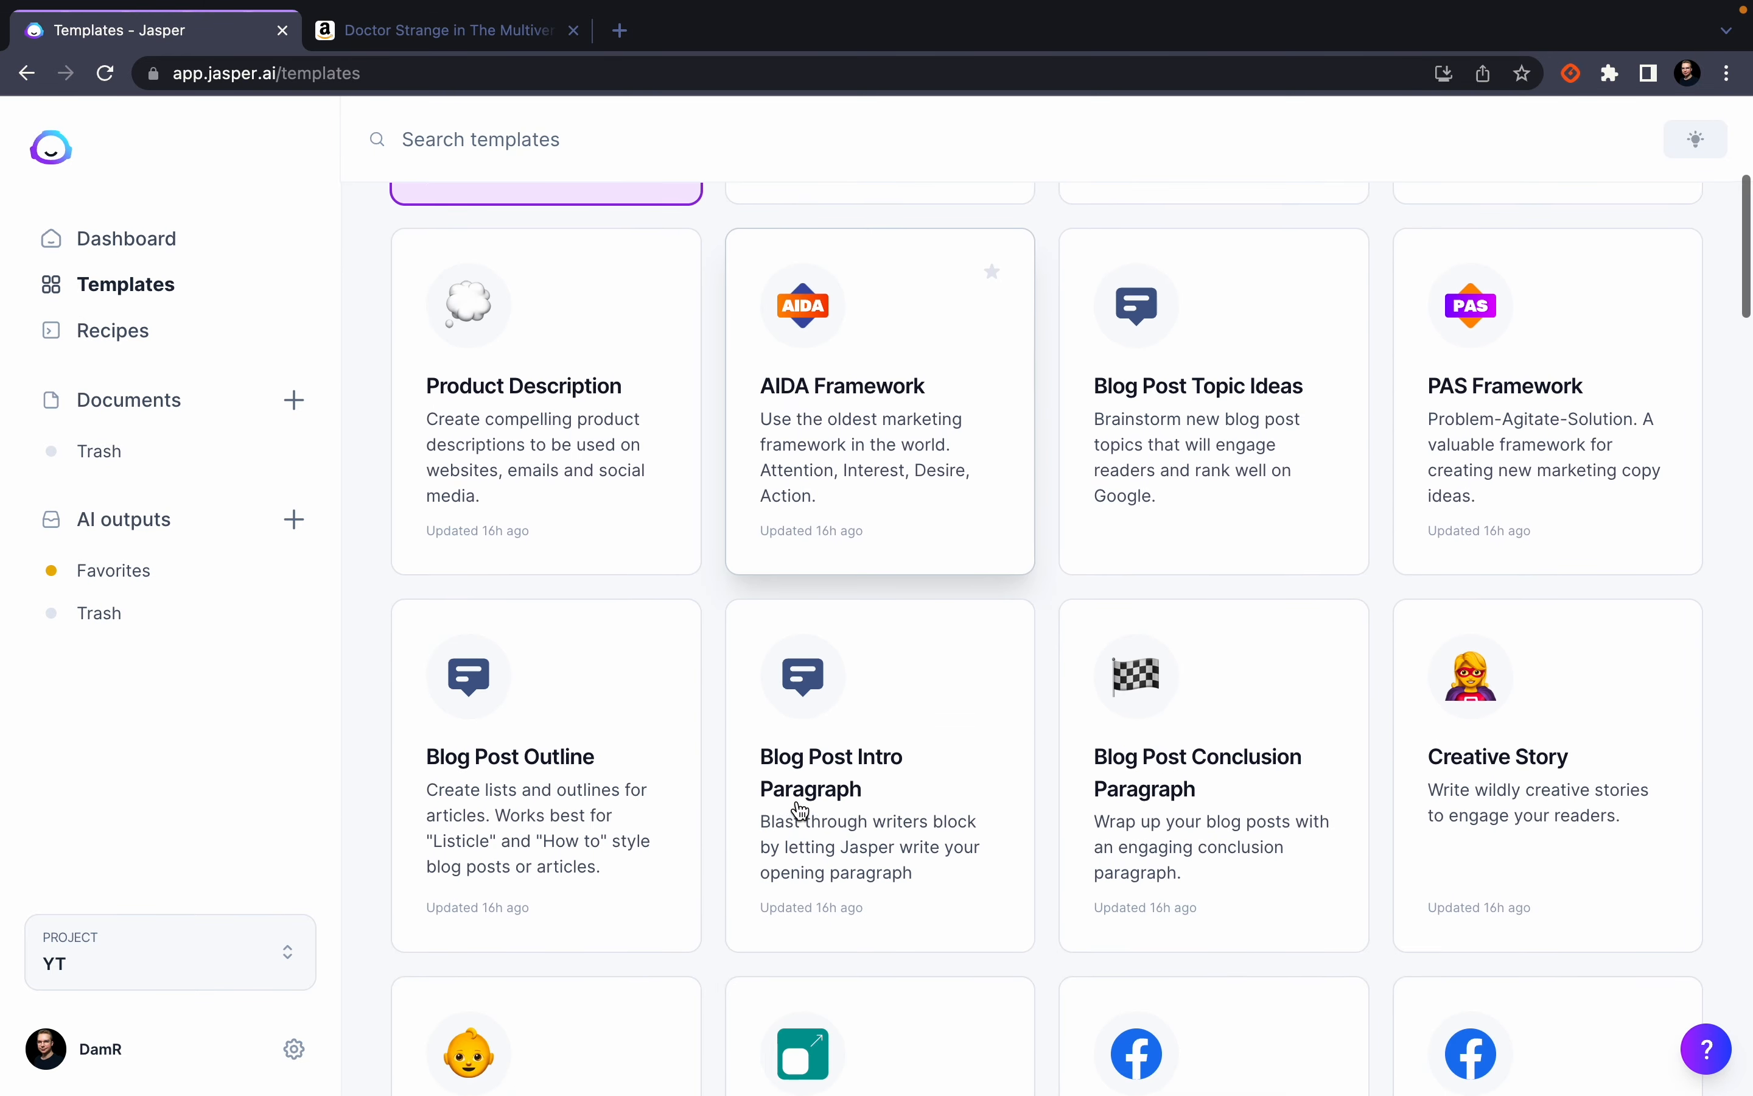
{"action": "scroll", "coordinate": [799, 810], "scroll_direction": "up", "scroll_amount": 5}
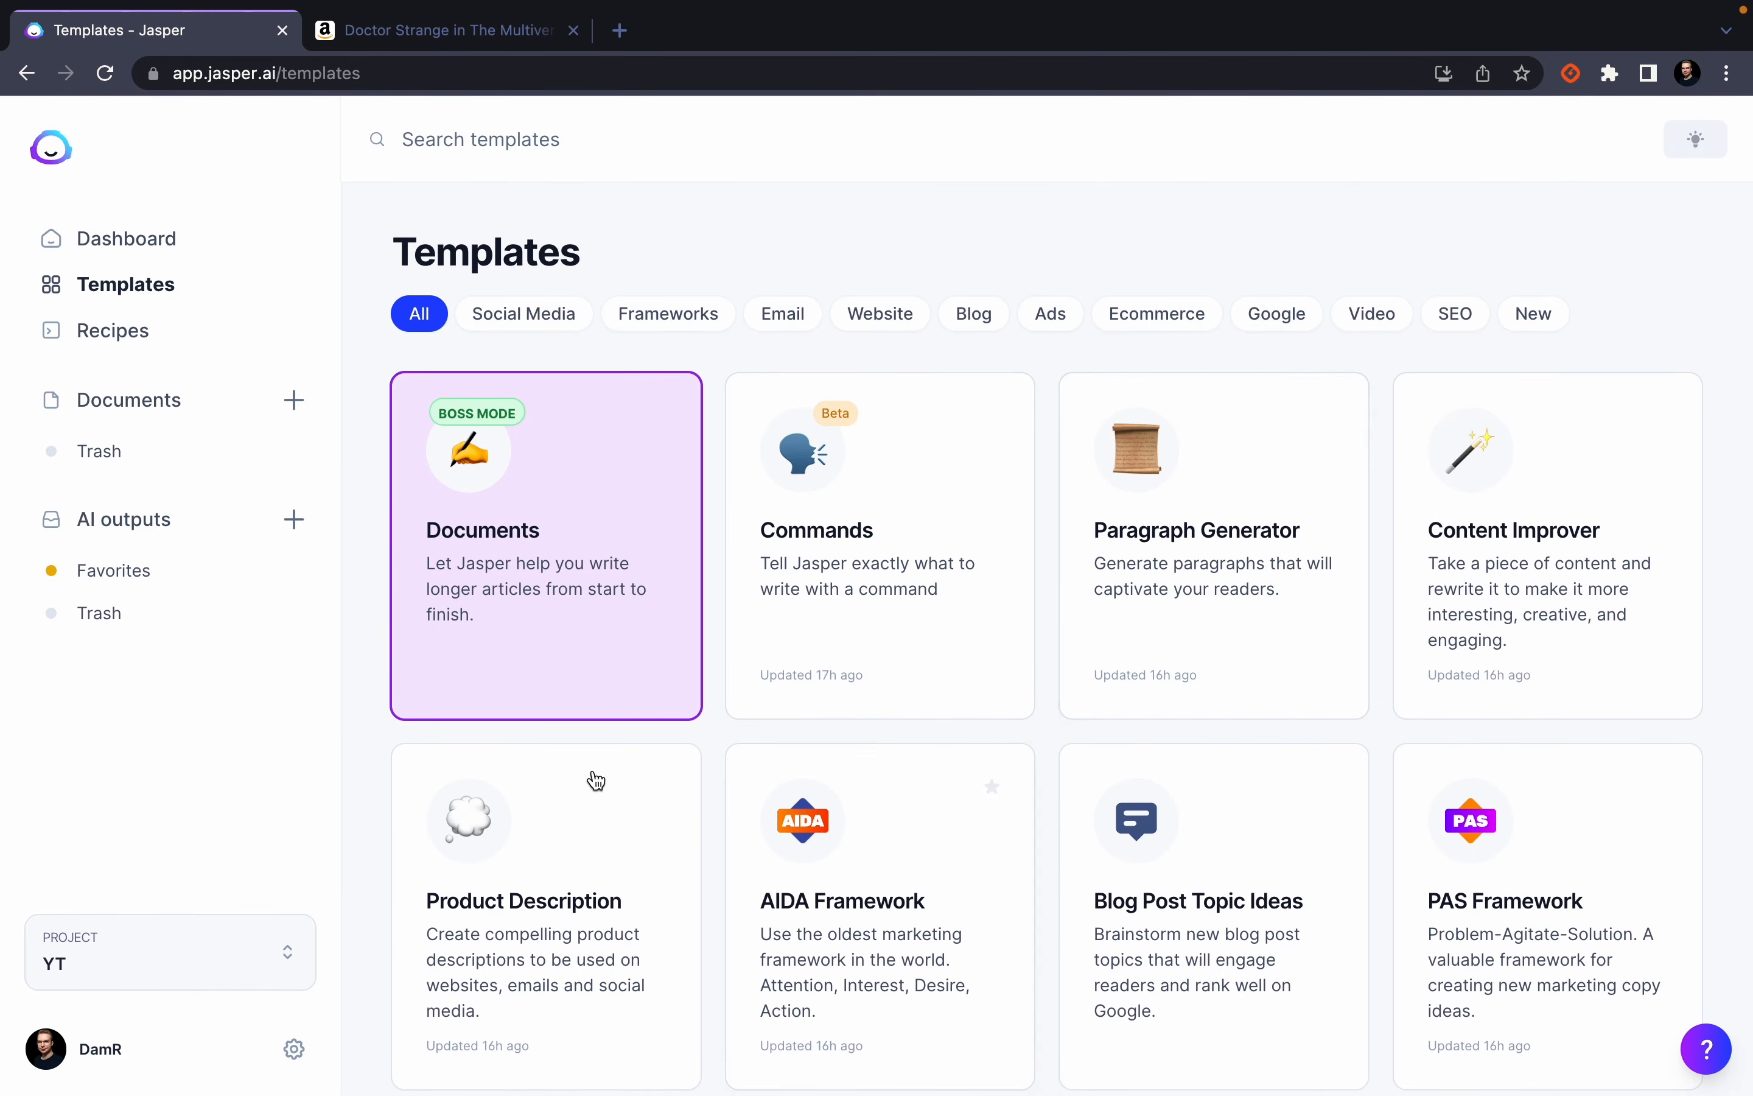
{"action": "scroll", "coordinate": [532, 587], "scroll_direction": "down", "scroll_amount": 15}
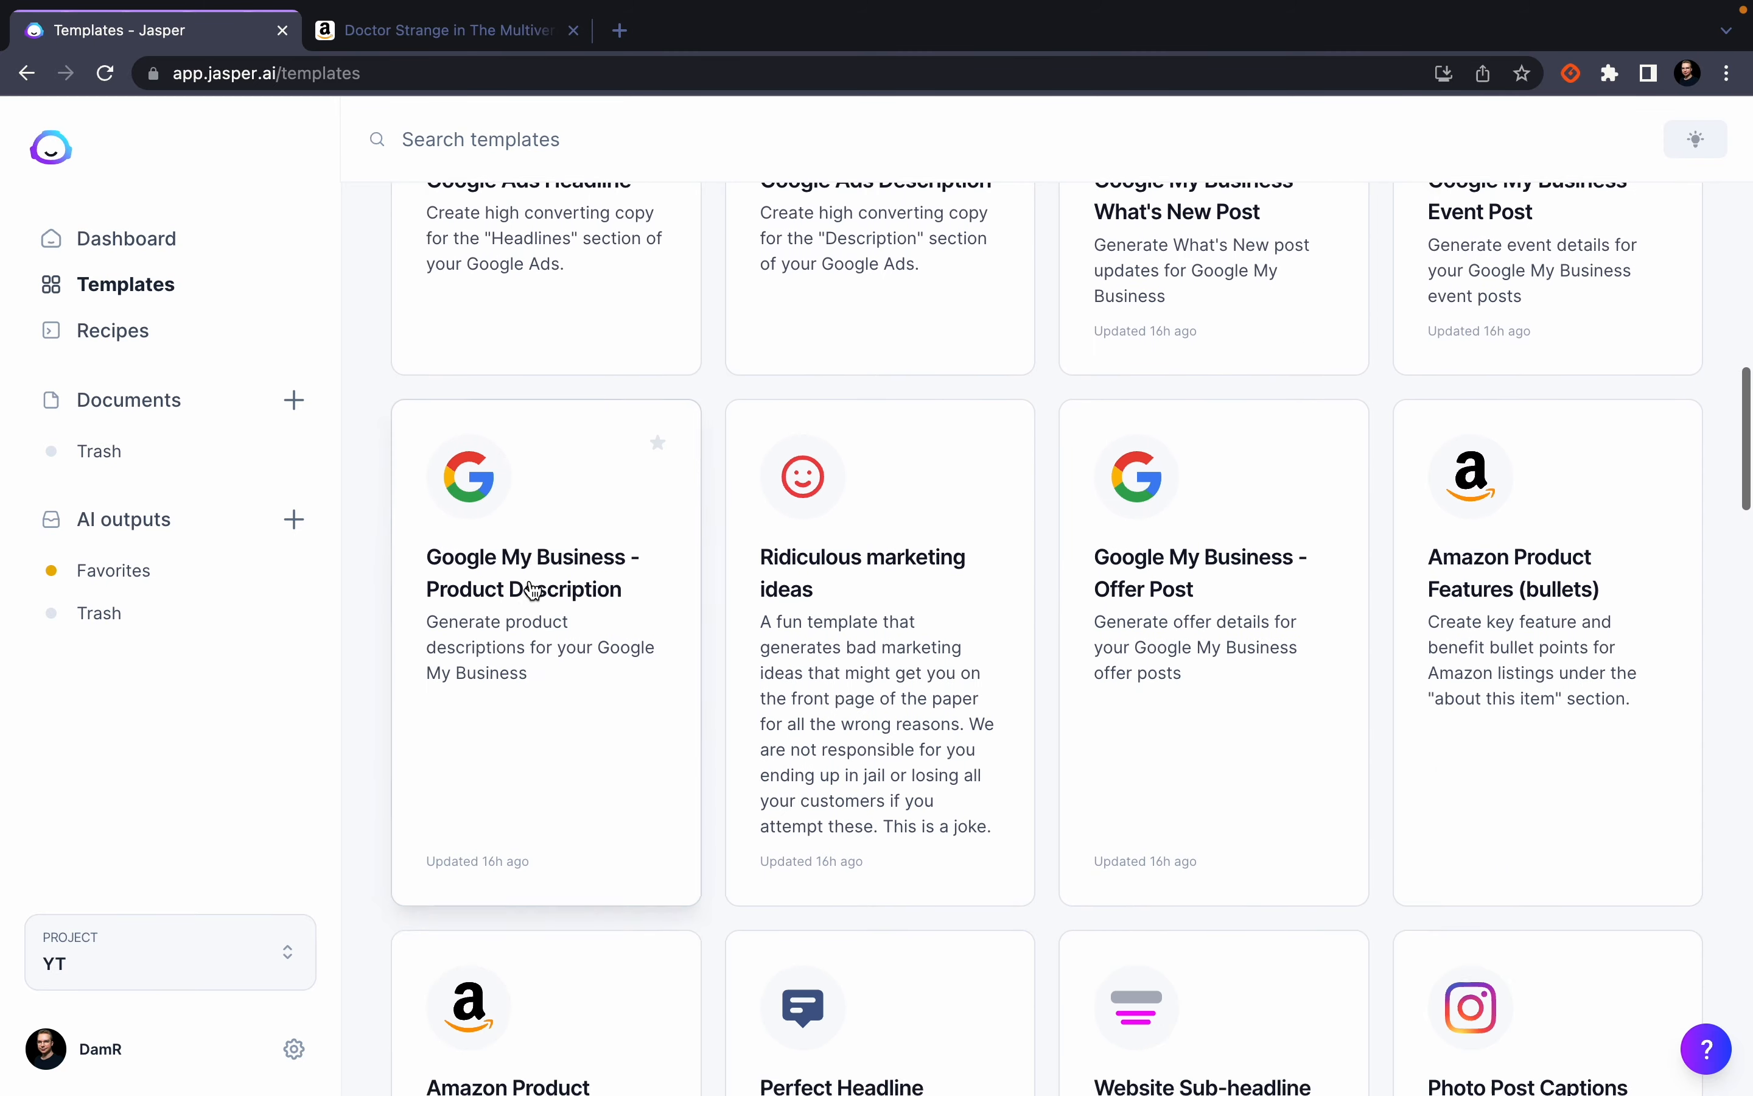
{"action": "scroll", "coordinate": [533, 591], "scroll_direction": "up", "scroll_amount": 5}
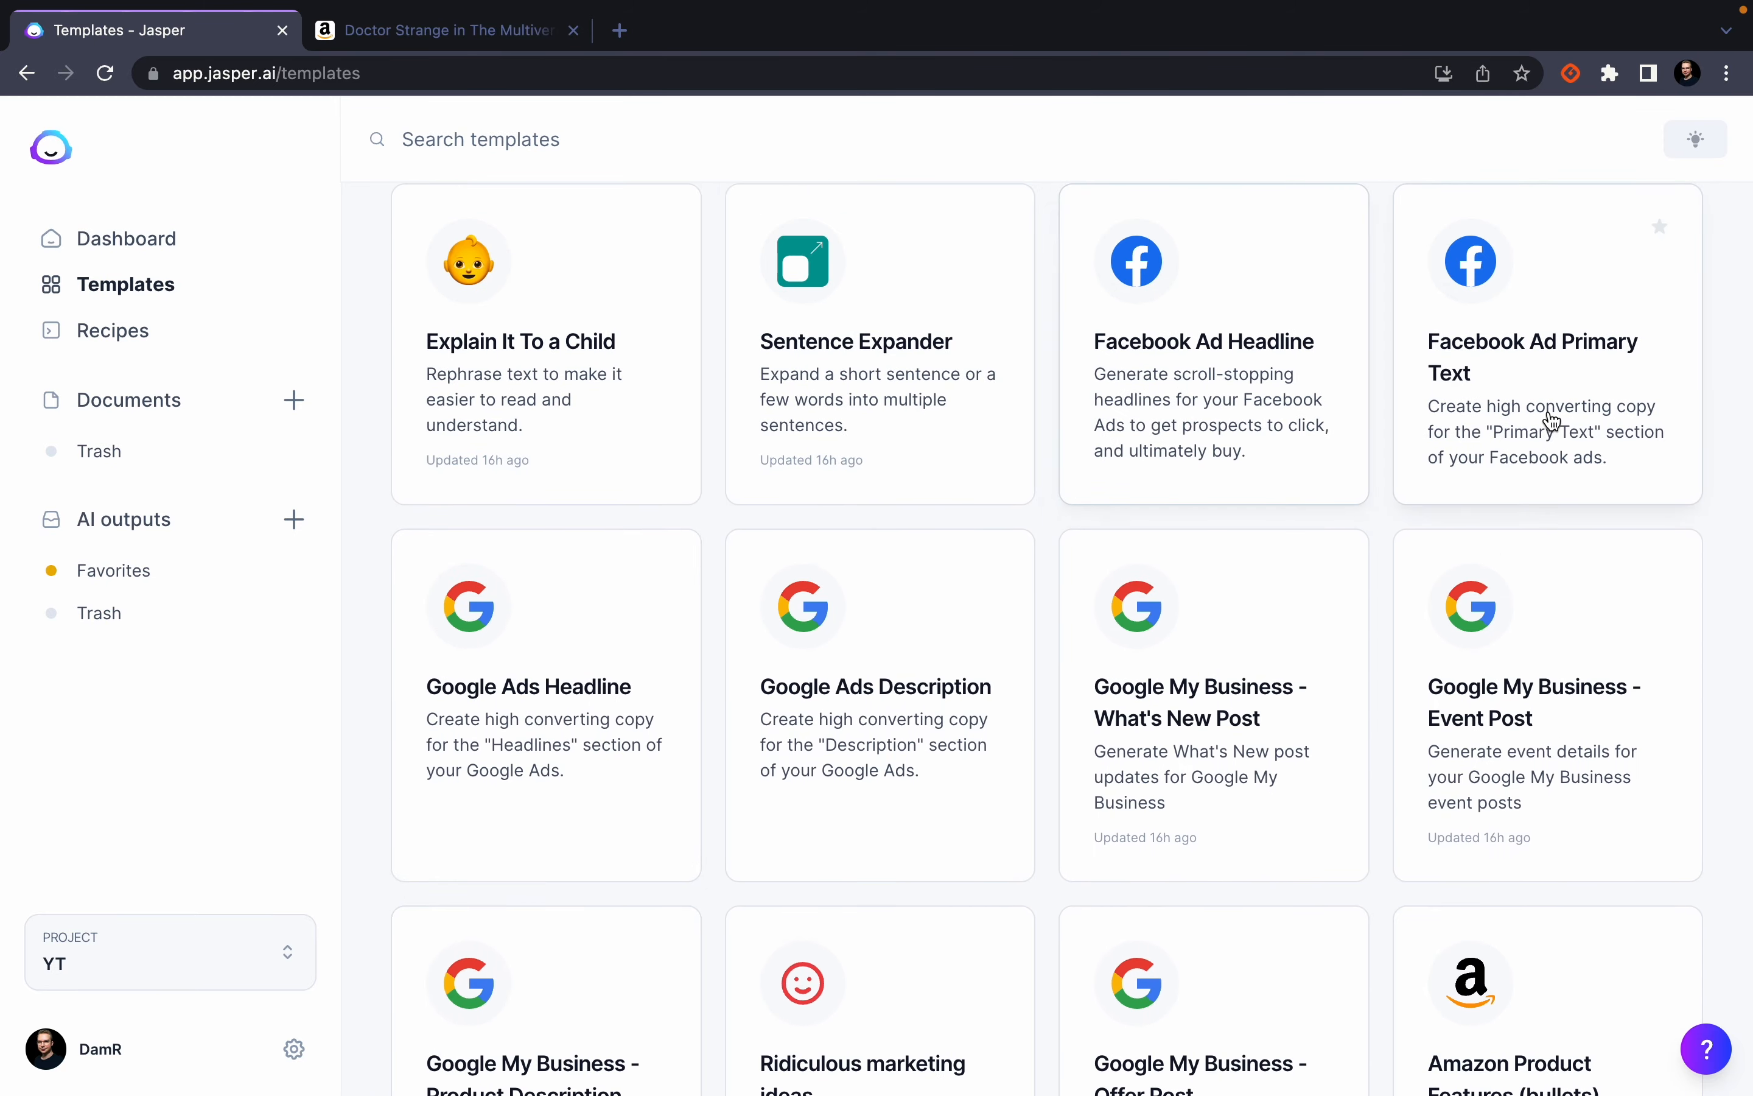
{"action": "scroll", "coordinate": [763, 579], "scroll_direction": "down", "scroll_amount": 3}
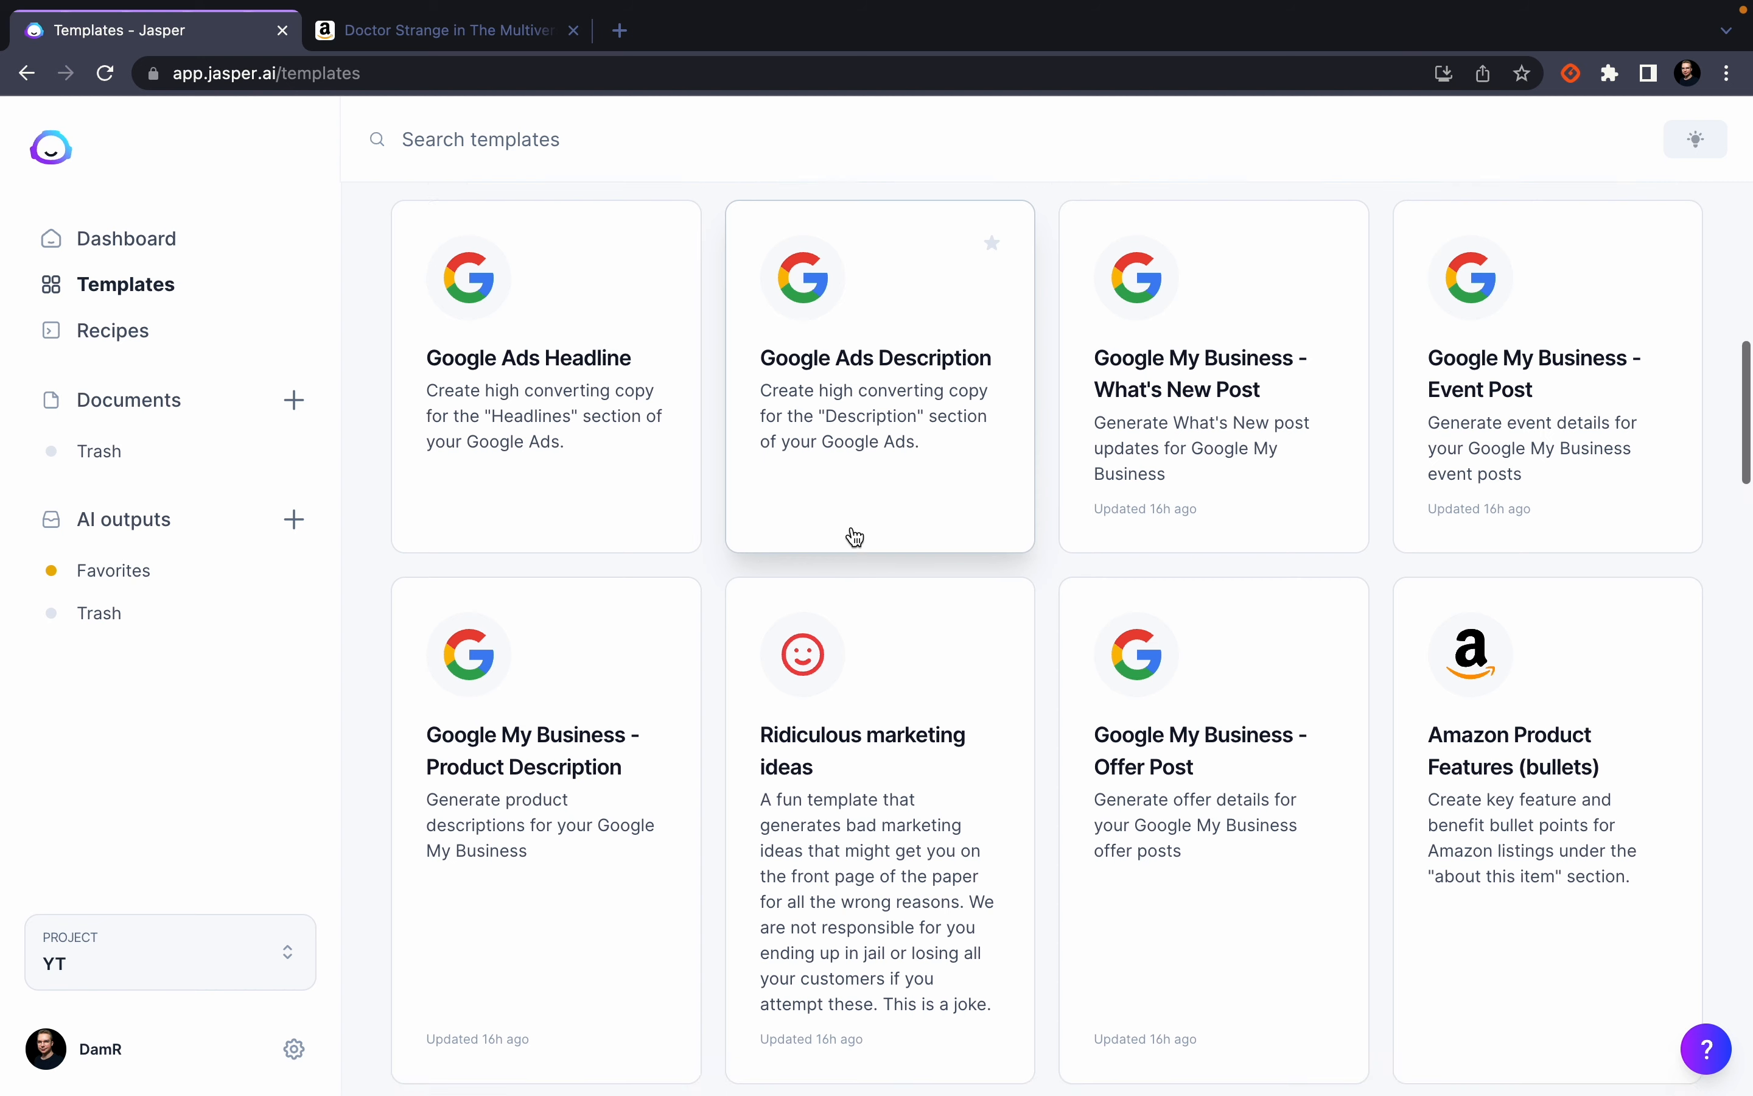
{"action": "scroll", "coordinate": [855, 537], "scroll_direction": "down", "scroll_amount": 5}
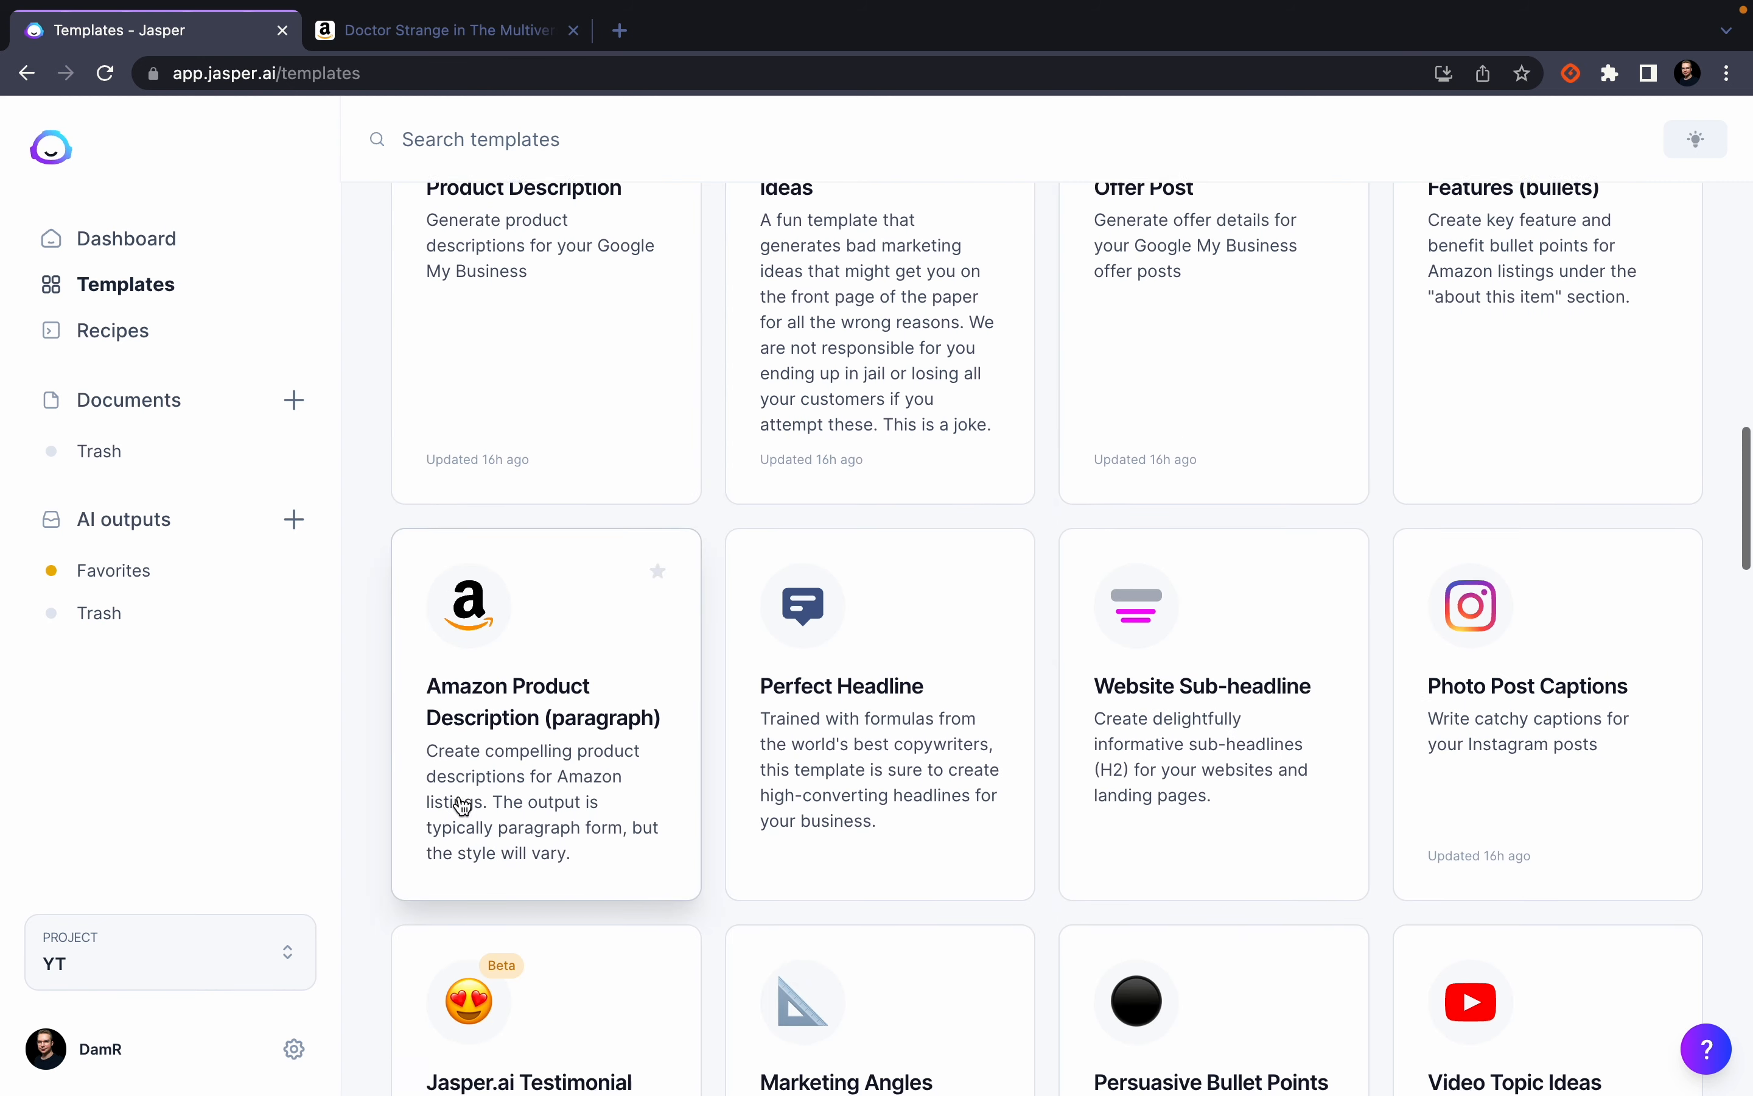
{"action": "scroll", "coordinate": [462, 804], "scroll_direction": "down", "scroll_amount": 10}
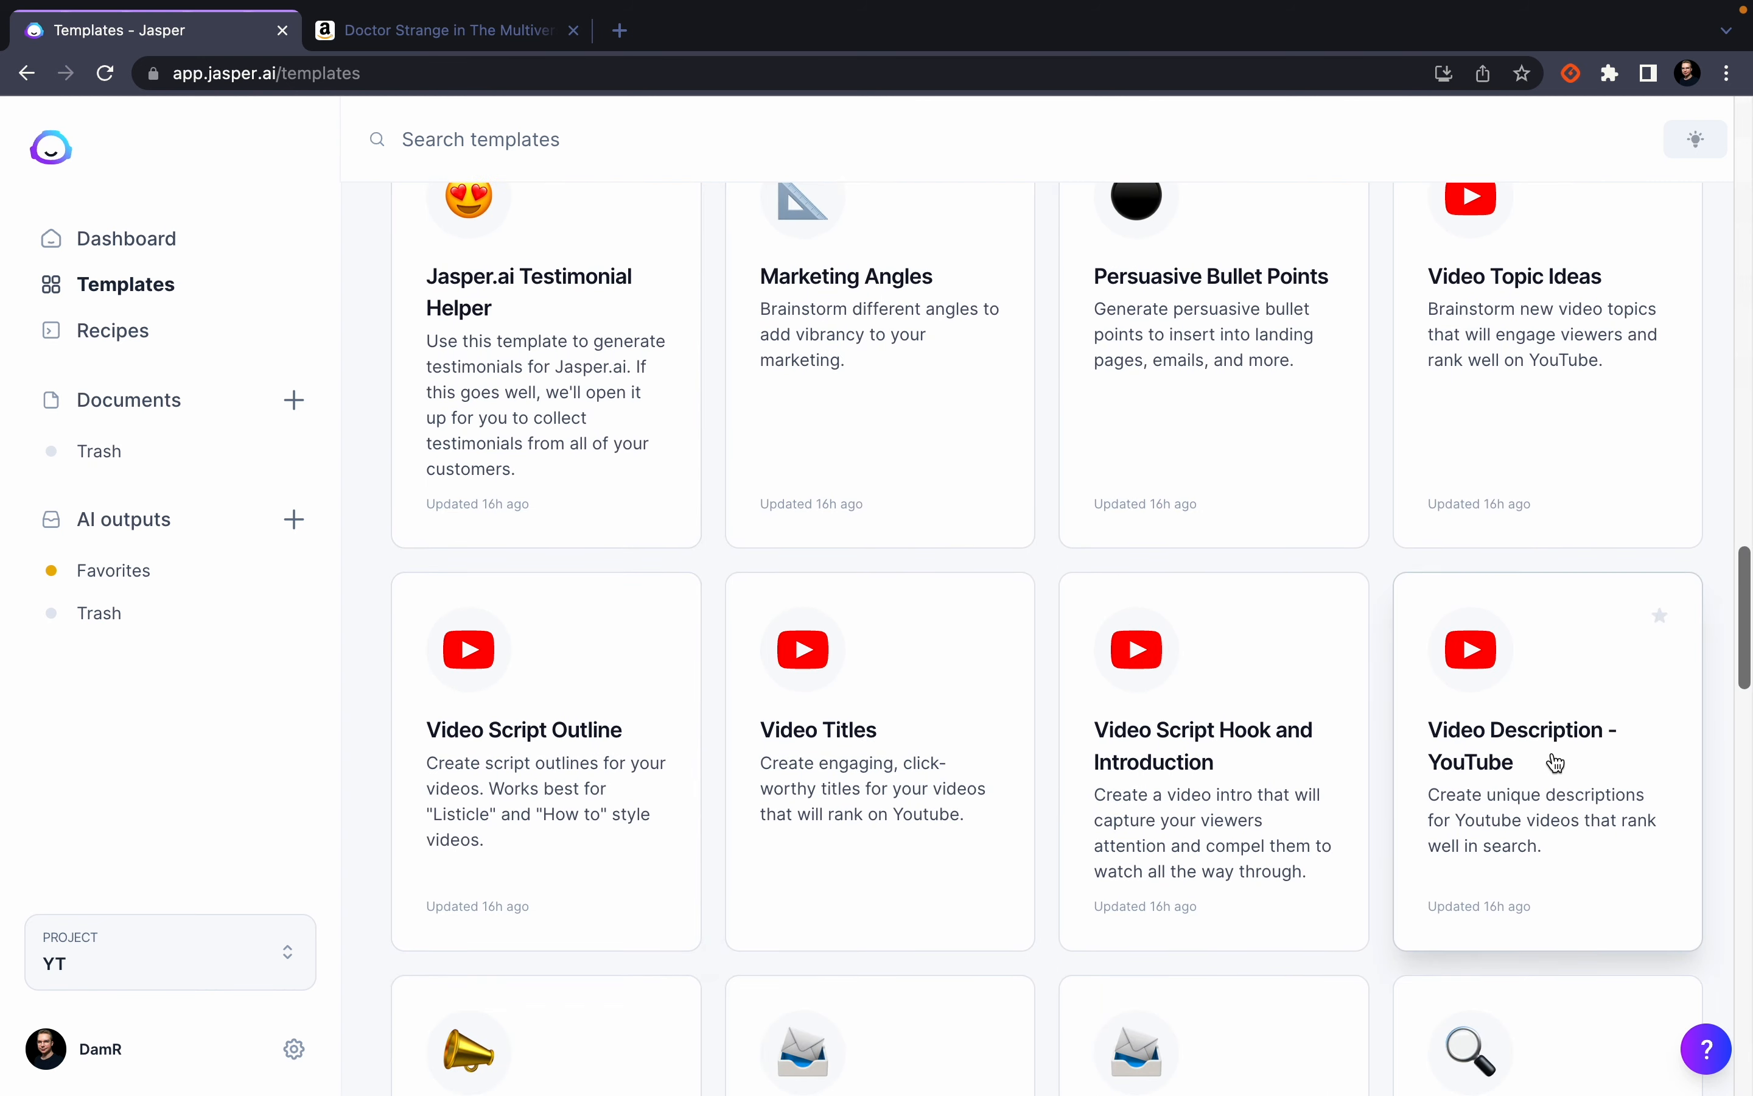
{"action": "scroll", "coordinate": [900, 746], "scroll_direction": "up", "scroll_amount": 20}
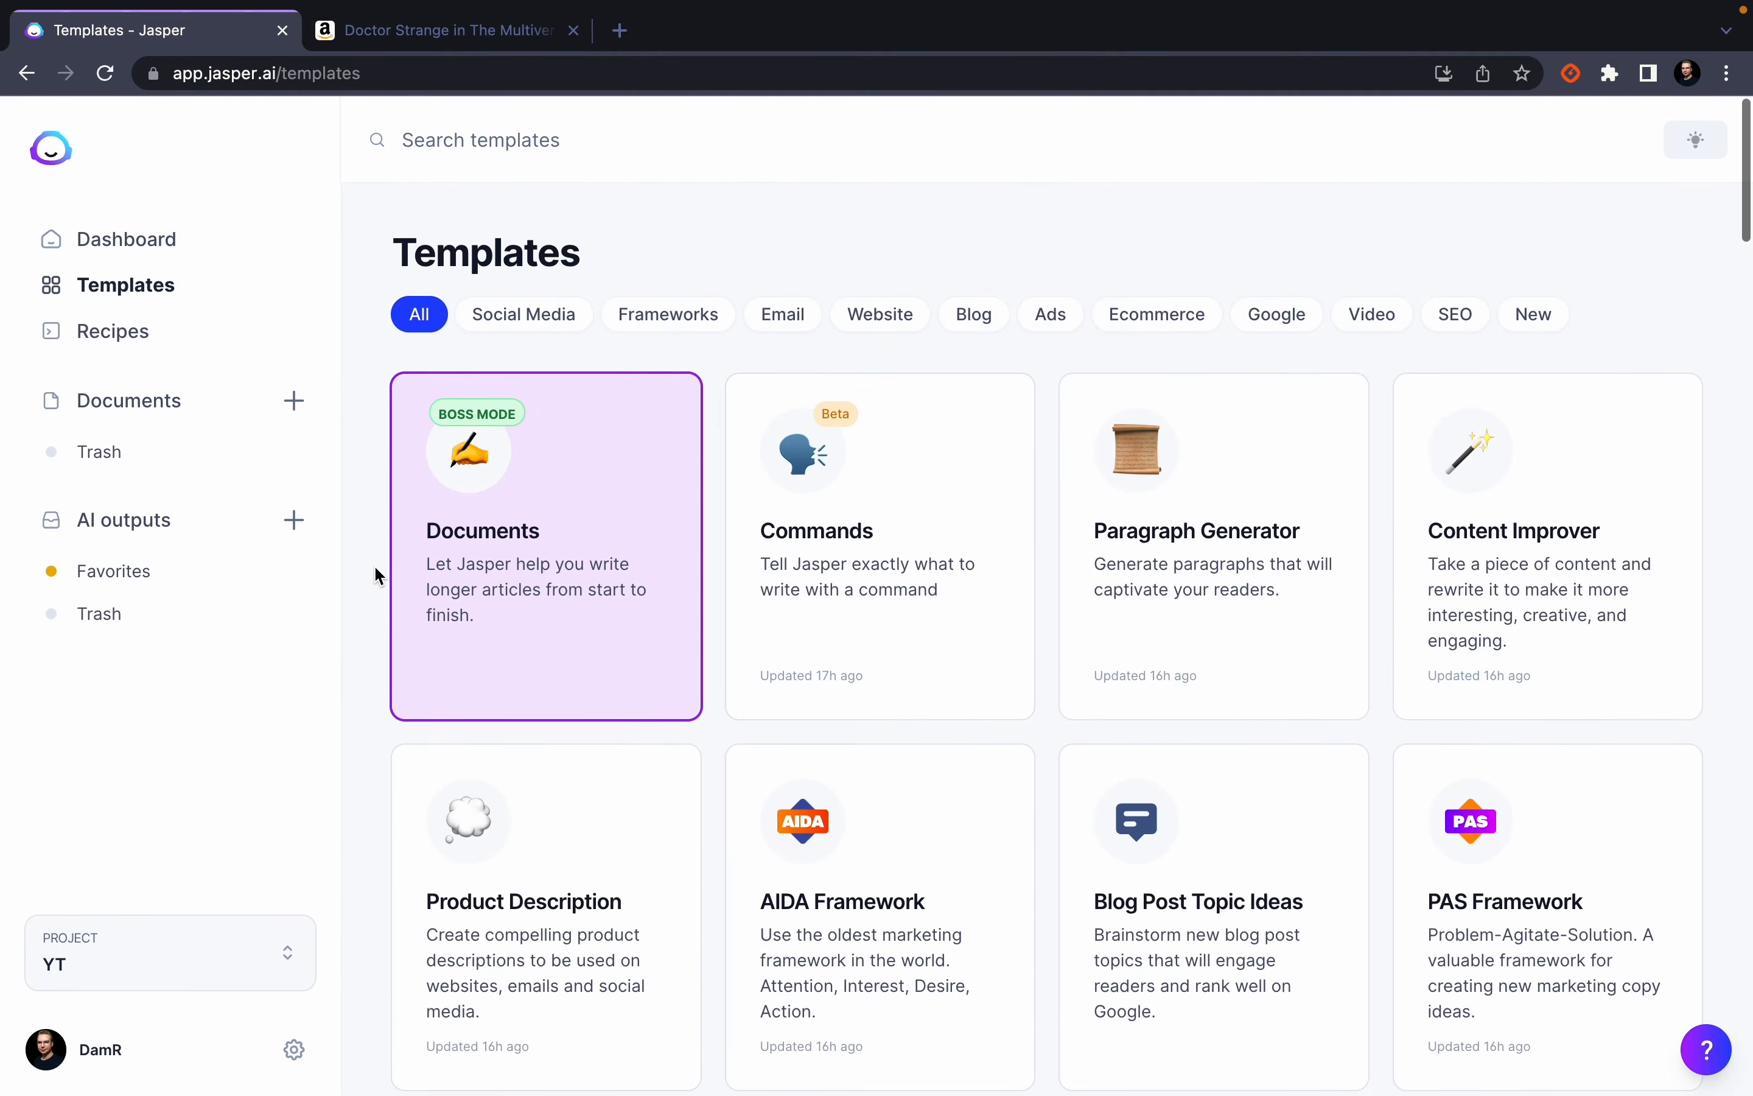
Step: Create a new document from the Documents template with the Blog post workflow and activate its content description field
{"action": "left_click", "coordinate": [505, 549]}
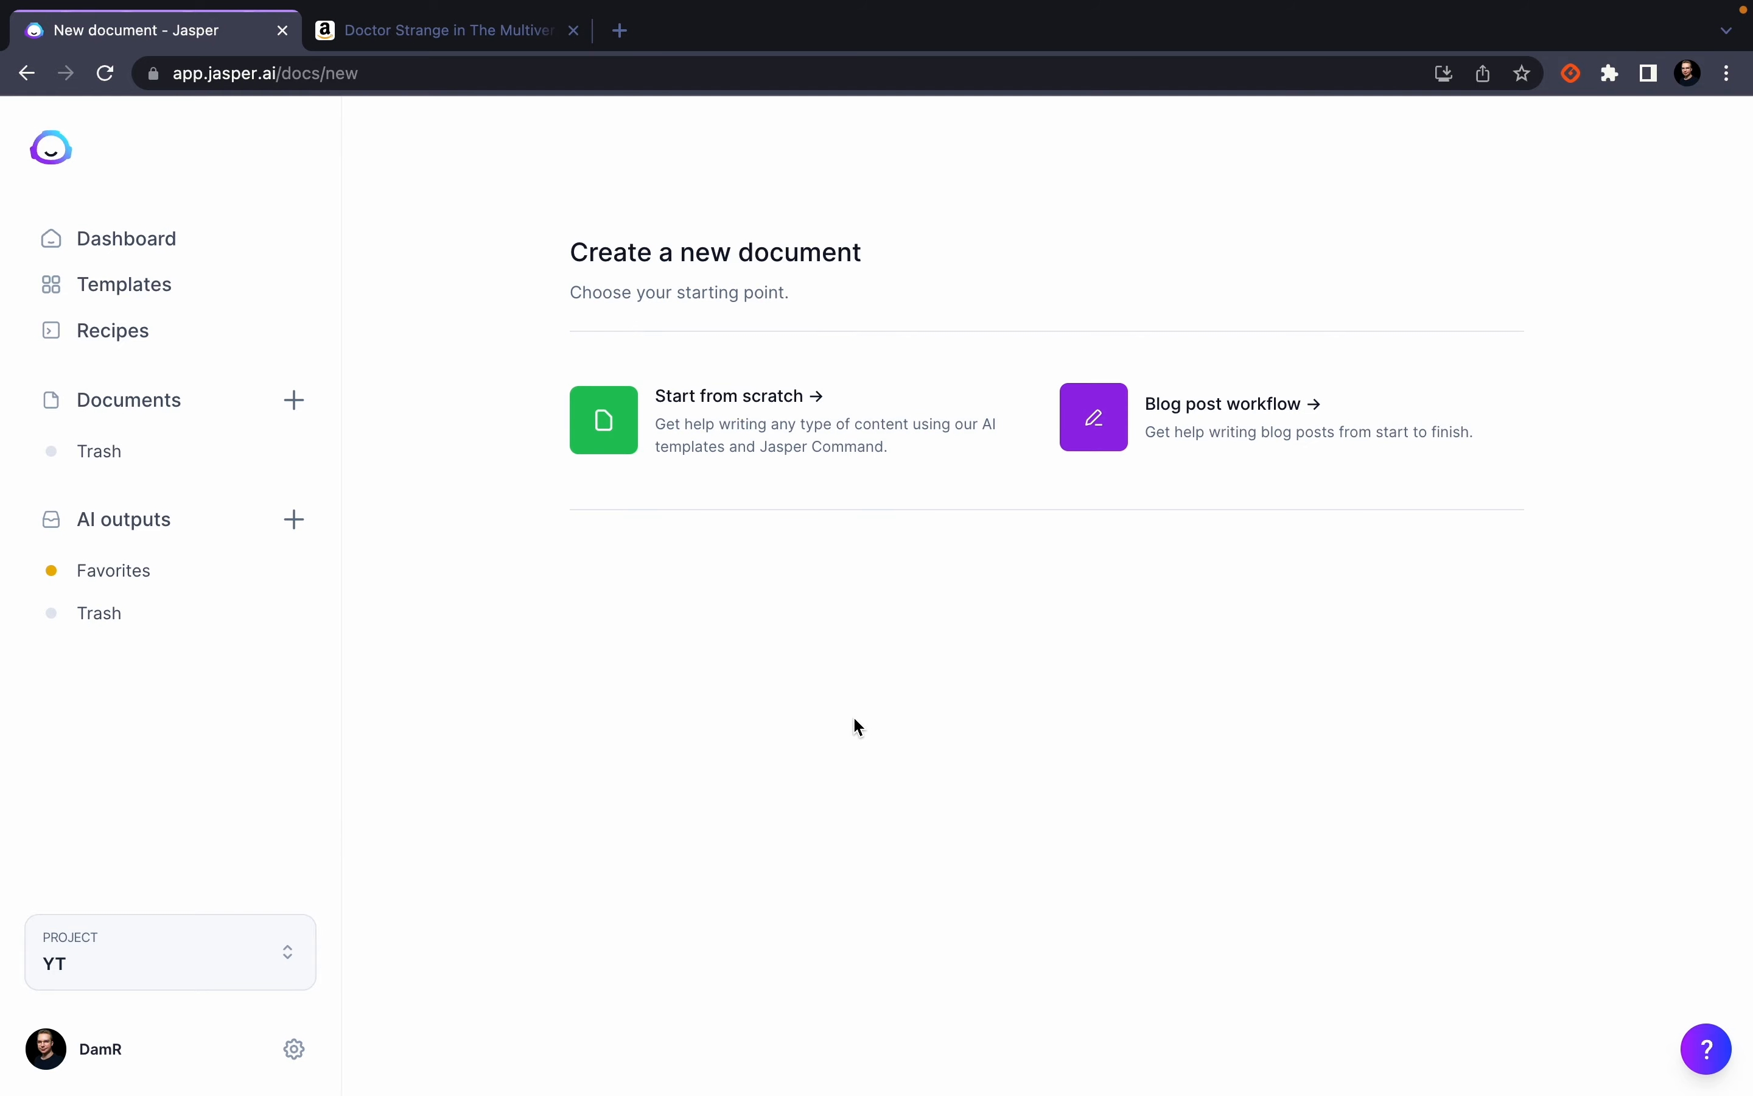
{"action": "left_click", "coordinate": [1251, 411]}
{"action": "left_click", "coordinate": [829, 666]}
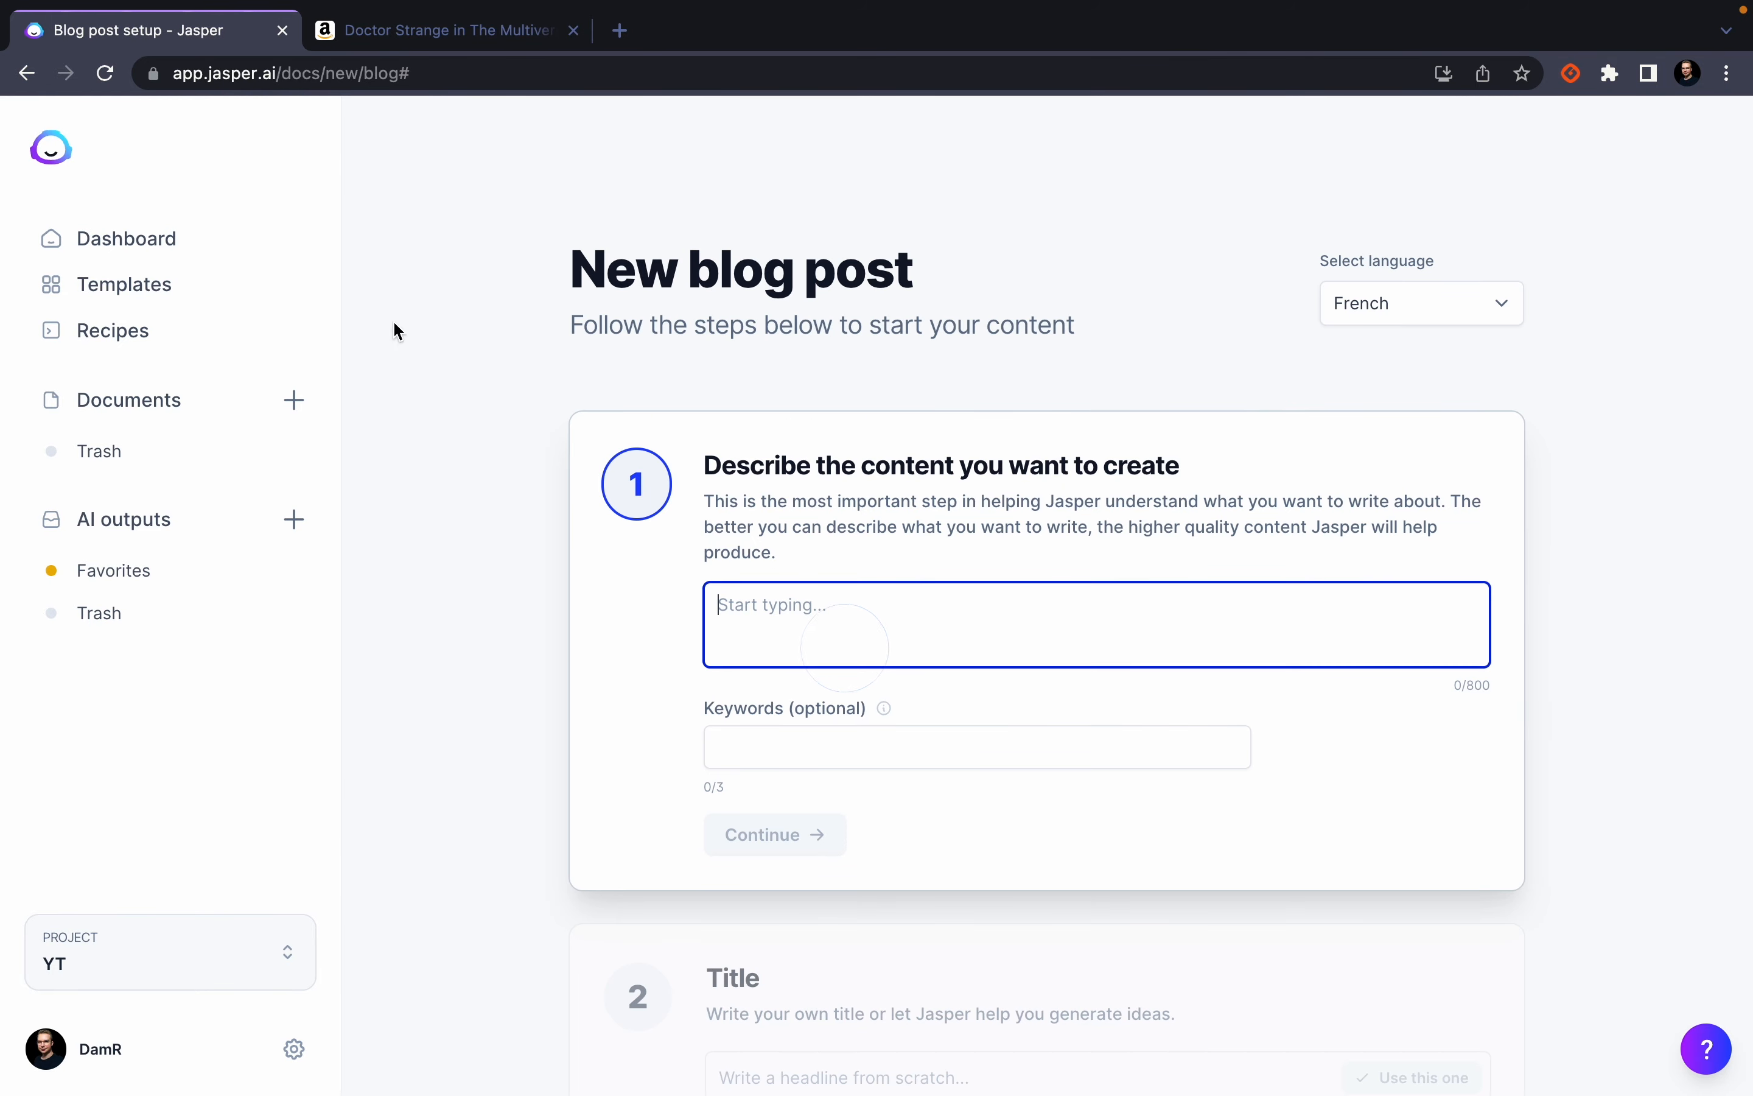
Step: Copy the film title "Doctor Strange in The Multiverse of Madness" from the Amazon product page and return to the blog post setup
{"action": "left_click", "coordinate": [433, 15]}
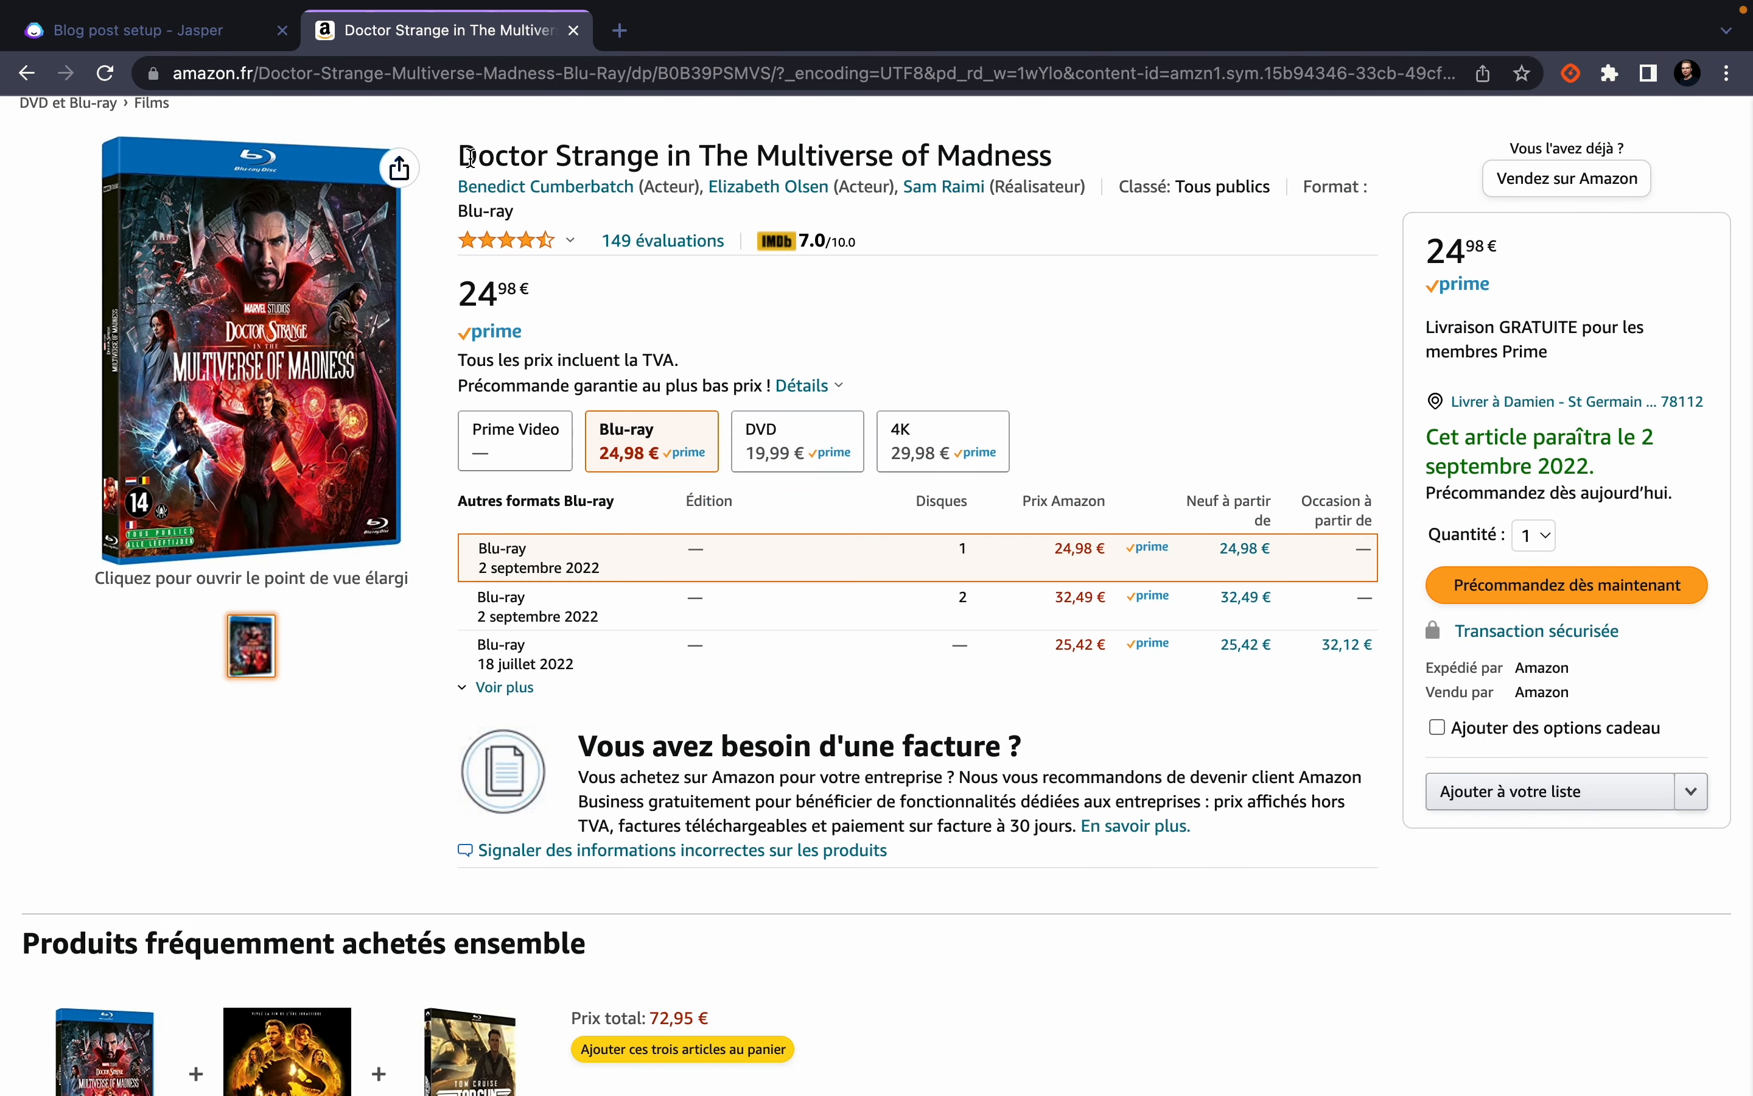
{"action": "mouse_move", "coordinate": [468, 155]}
{"action": "left_mouse_down"}
{"action": "mouse_move", "coordinate": [1029, 153]}
{"action": "mouse_move", "coordinate": [431, 158]}
{"action": "mouse_move", "coordinate": [458, 163]}
{"action": "left_mouse_up"}
{"action": "key", "text": "super+c"}
{"action": "left_click", "coordinate": [170, 36]}
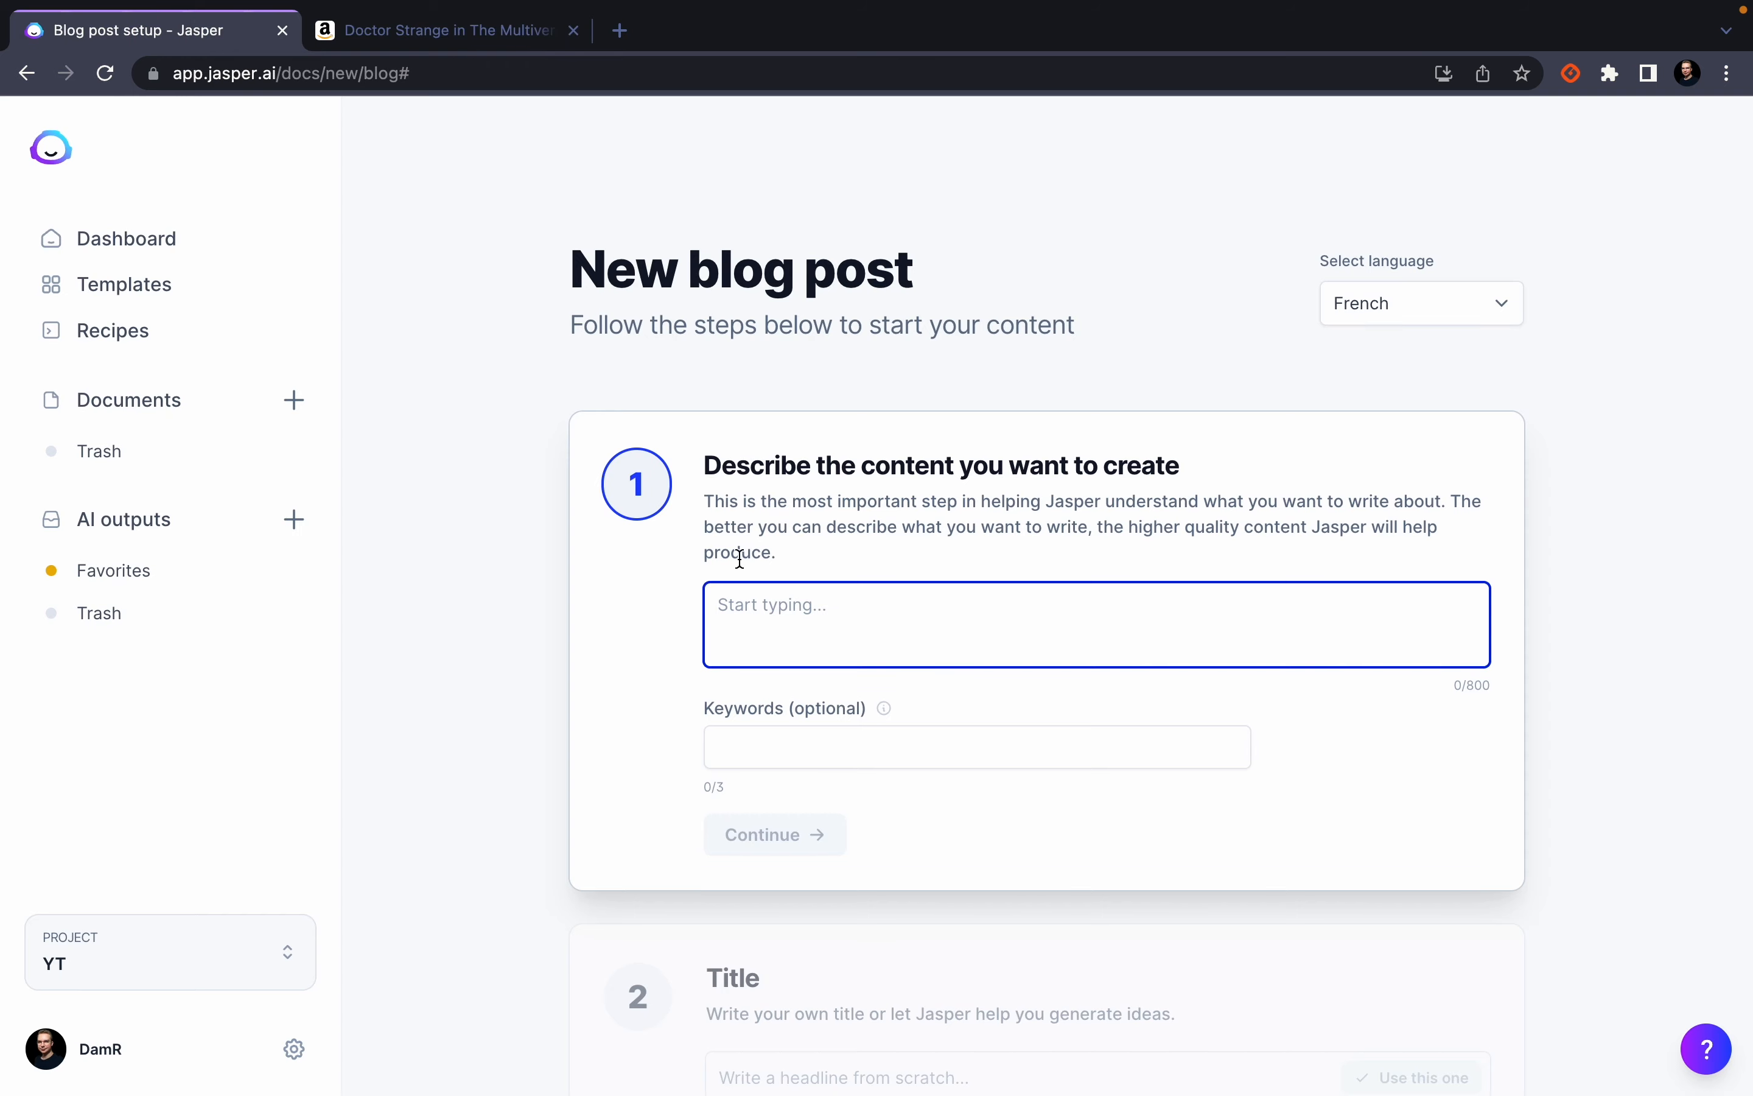
Step: Describe the blog content as "Mon avis sur Doctor Strange in The Multiverse of Madness" using the copied film title
{"action": "type", "text": "Mon avis sur"}
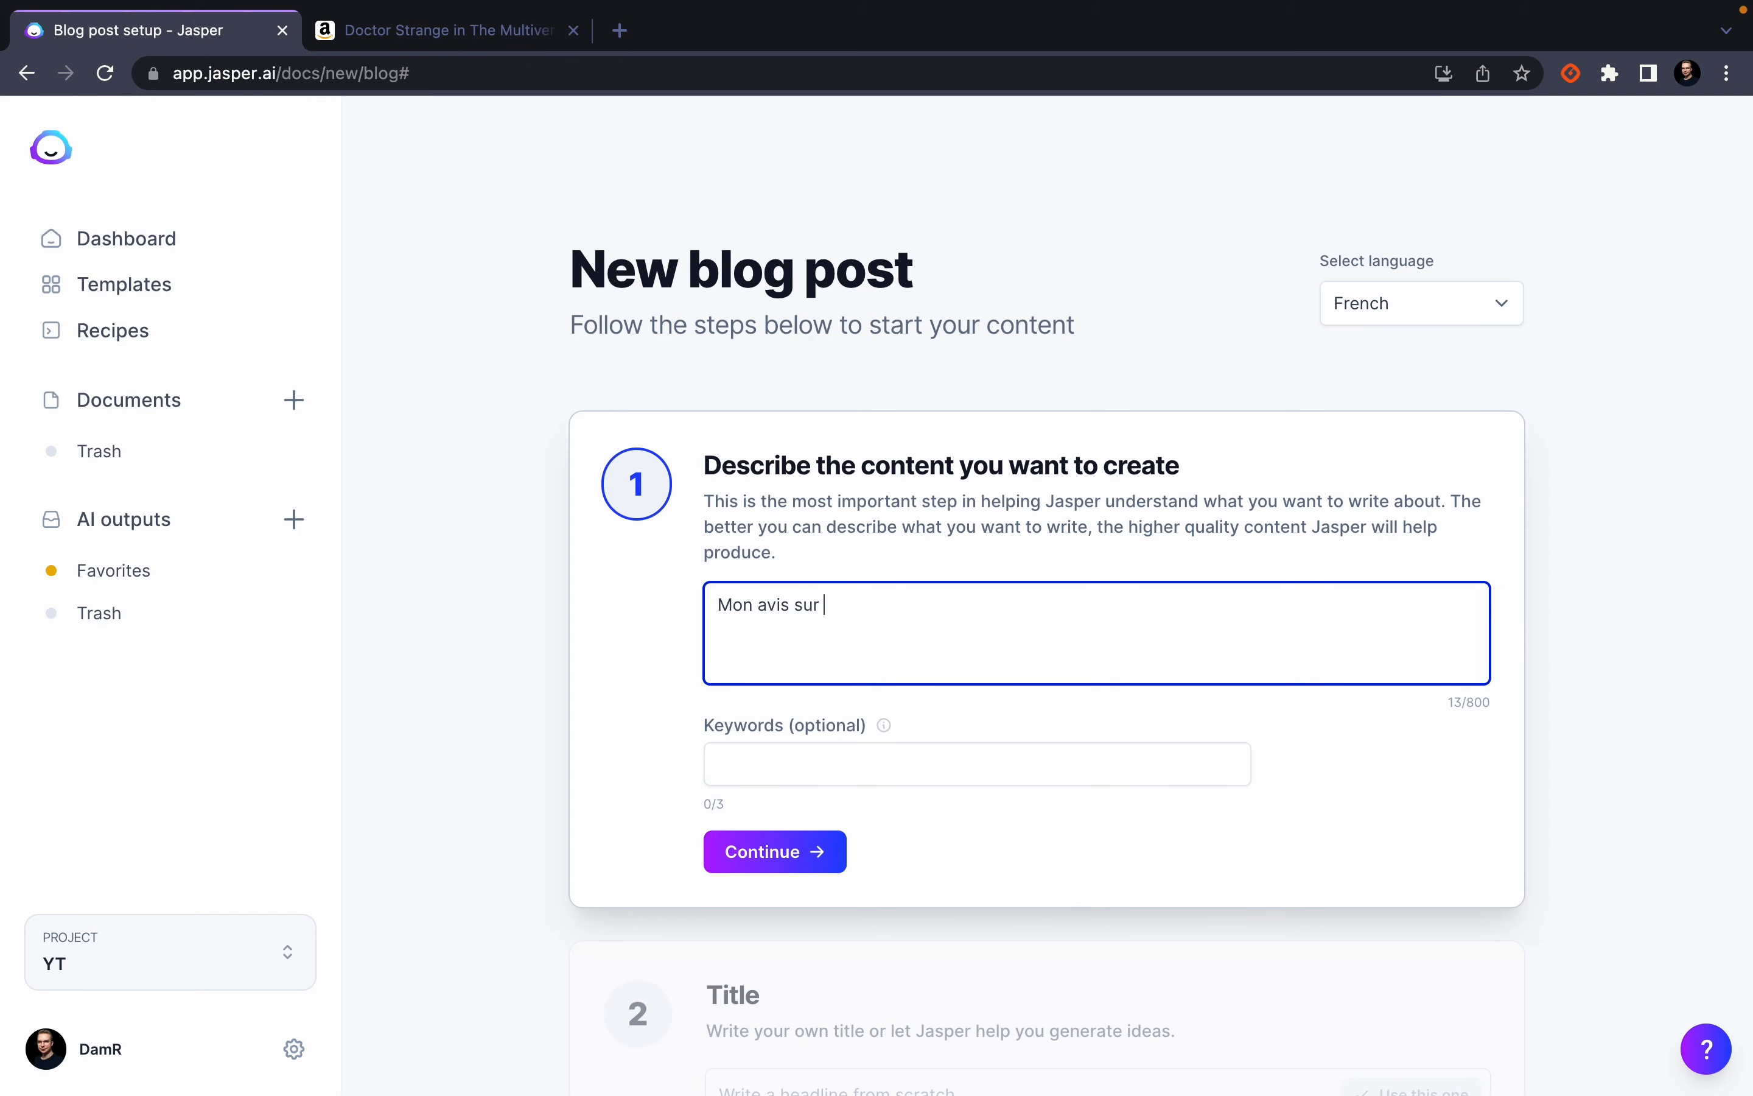
{"action": "key", "text": "super+v"}
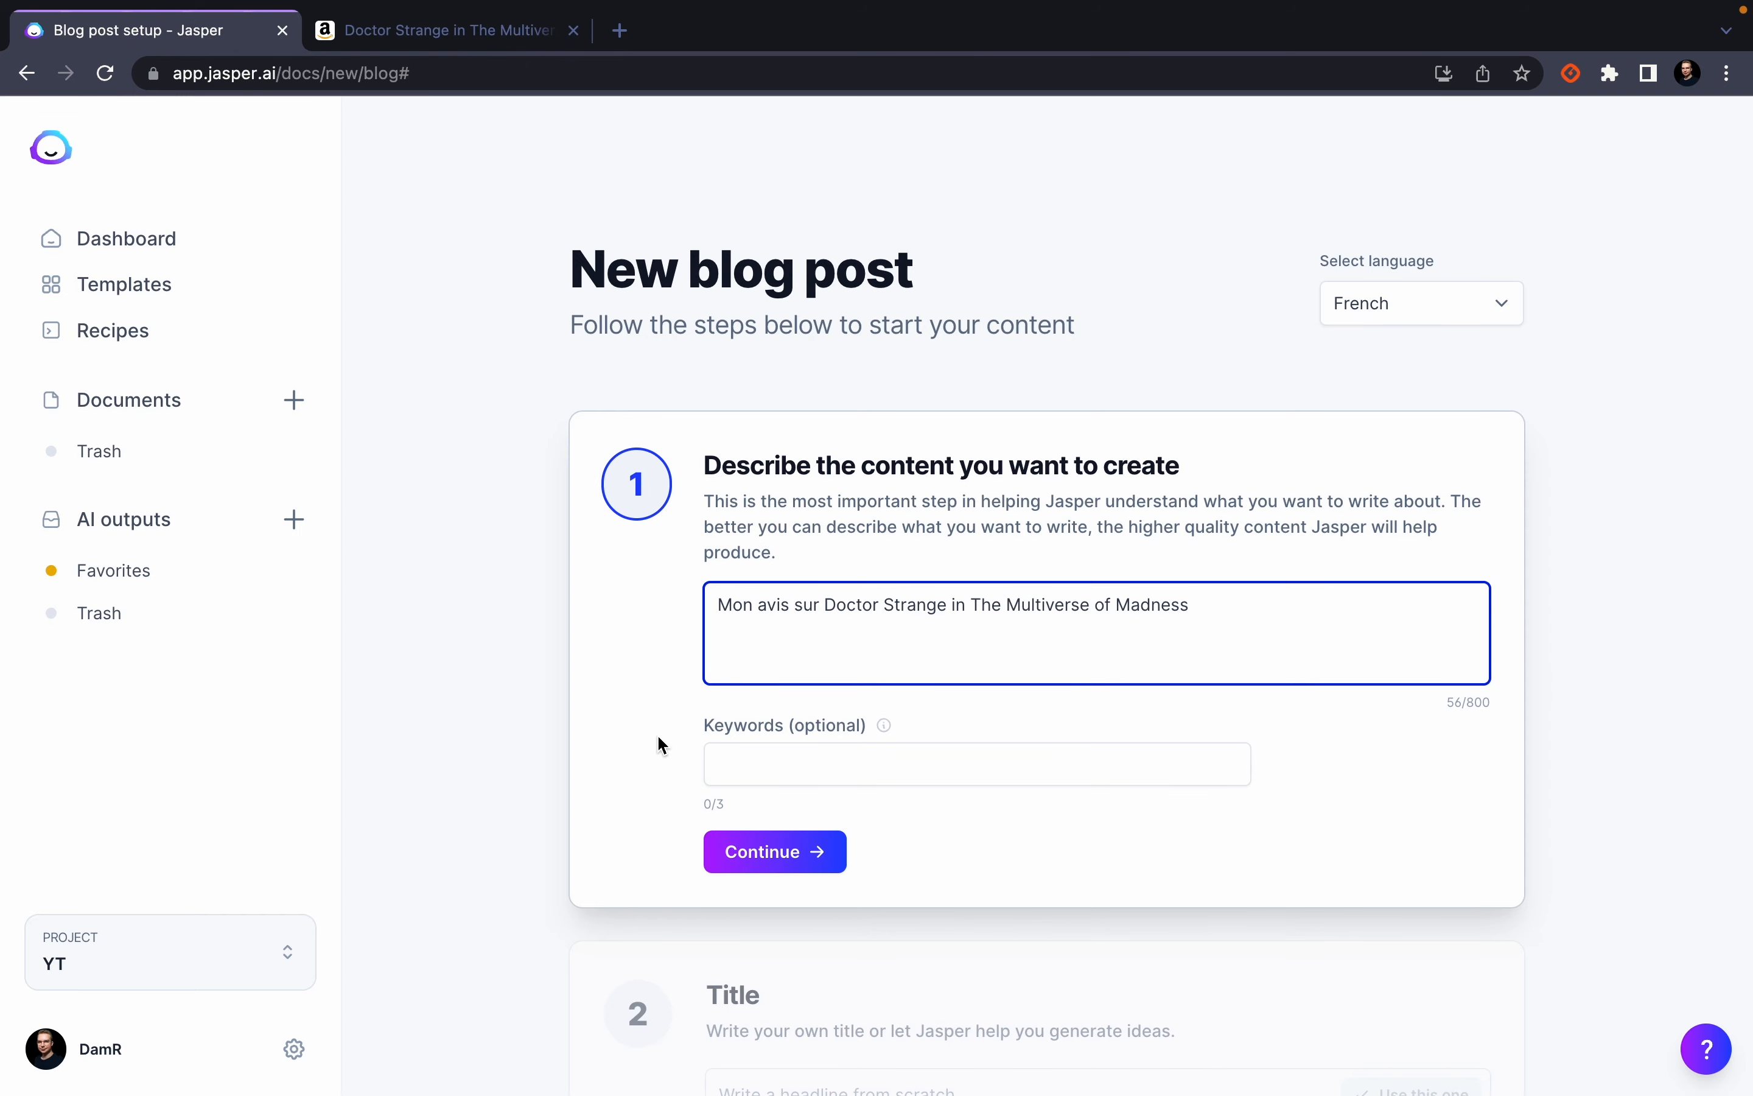
{"action": "left_click", "coordinate": [591, 749]}
Step: Check which languages are available for the blog post and keep French
{"action": "left_click", "coordinate": [1460, 303]}
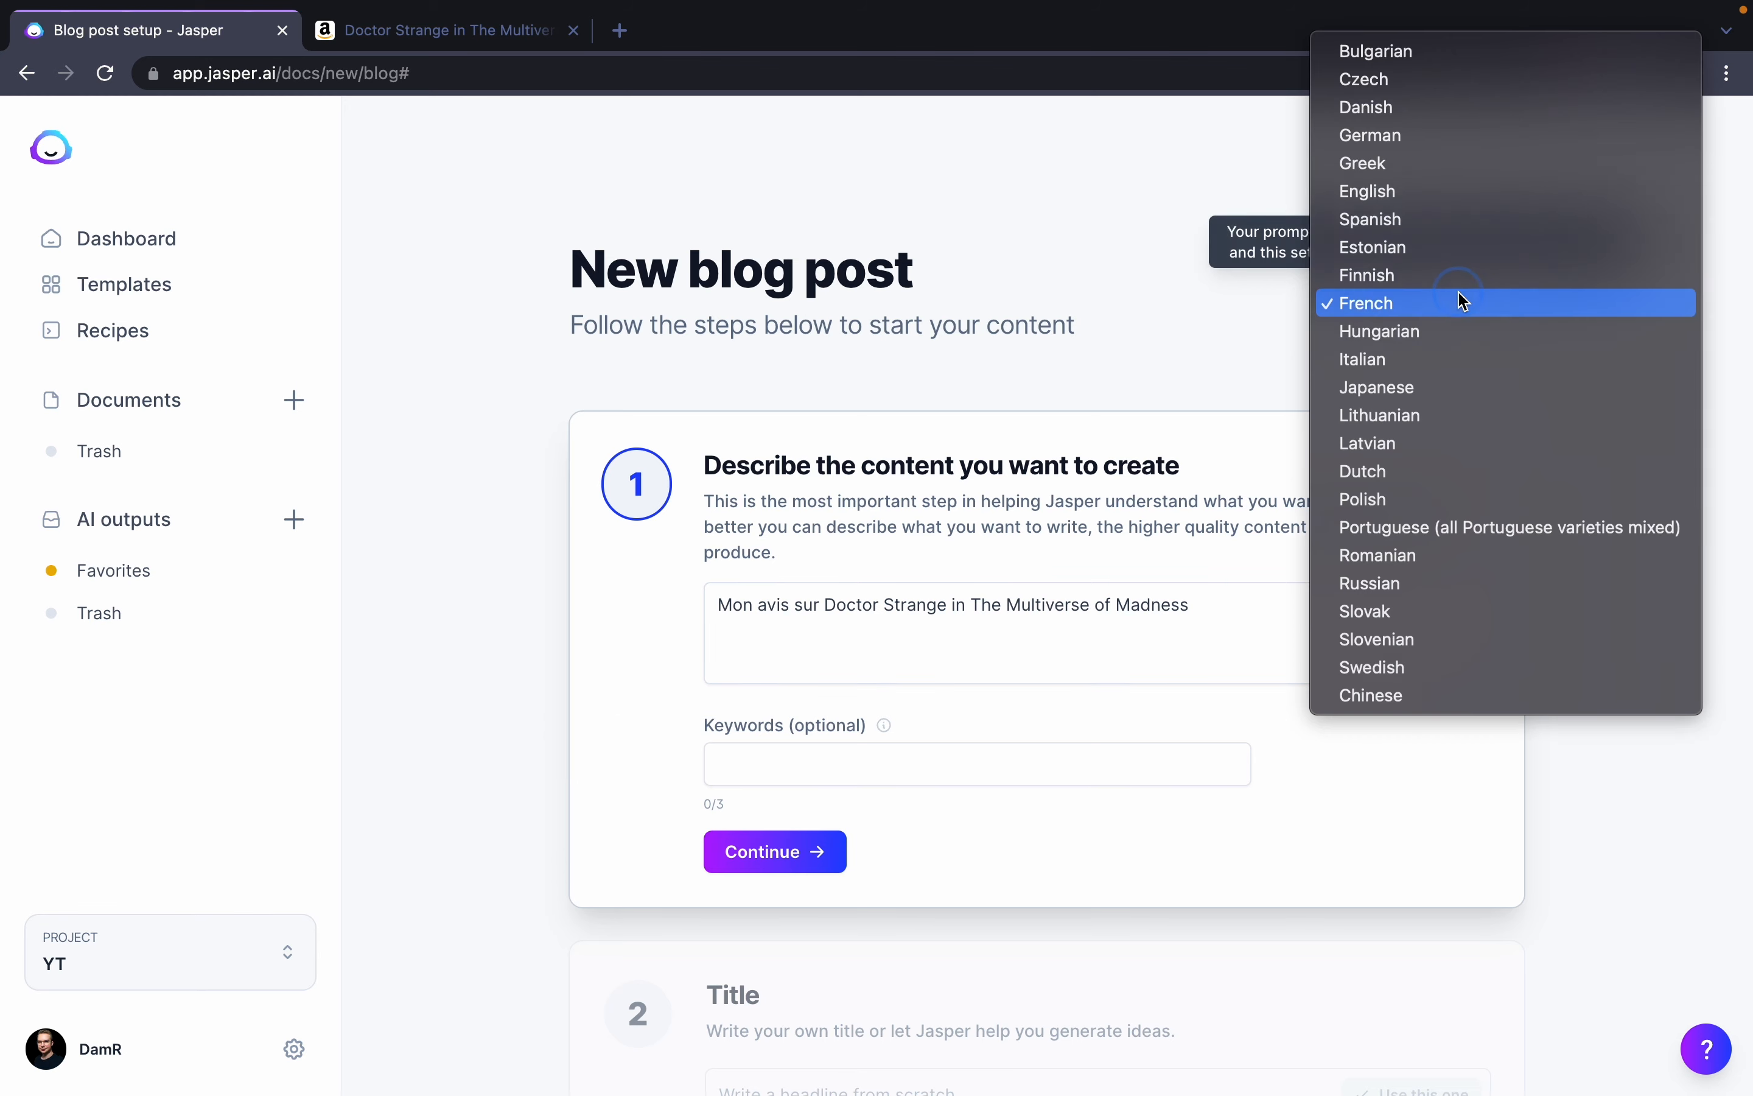
{"action": "left_click", "coordinate": [1442, 300]}
{"action": "left_click", "coordinate": [1078, 373]}
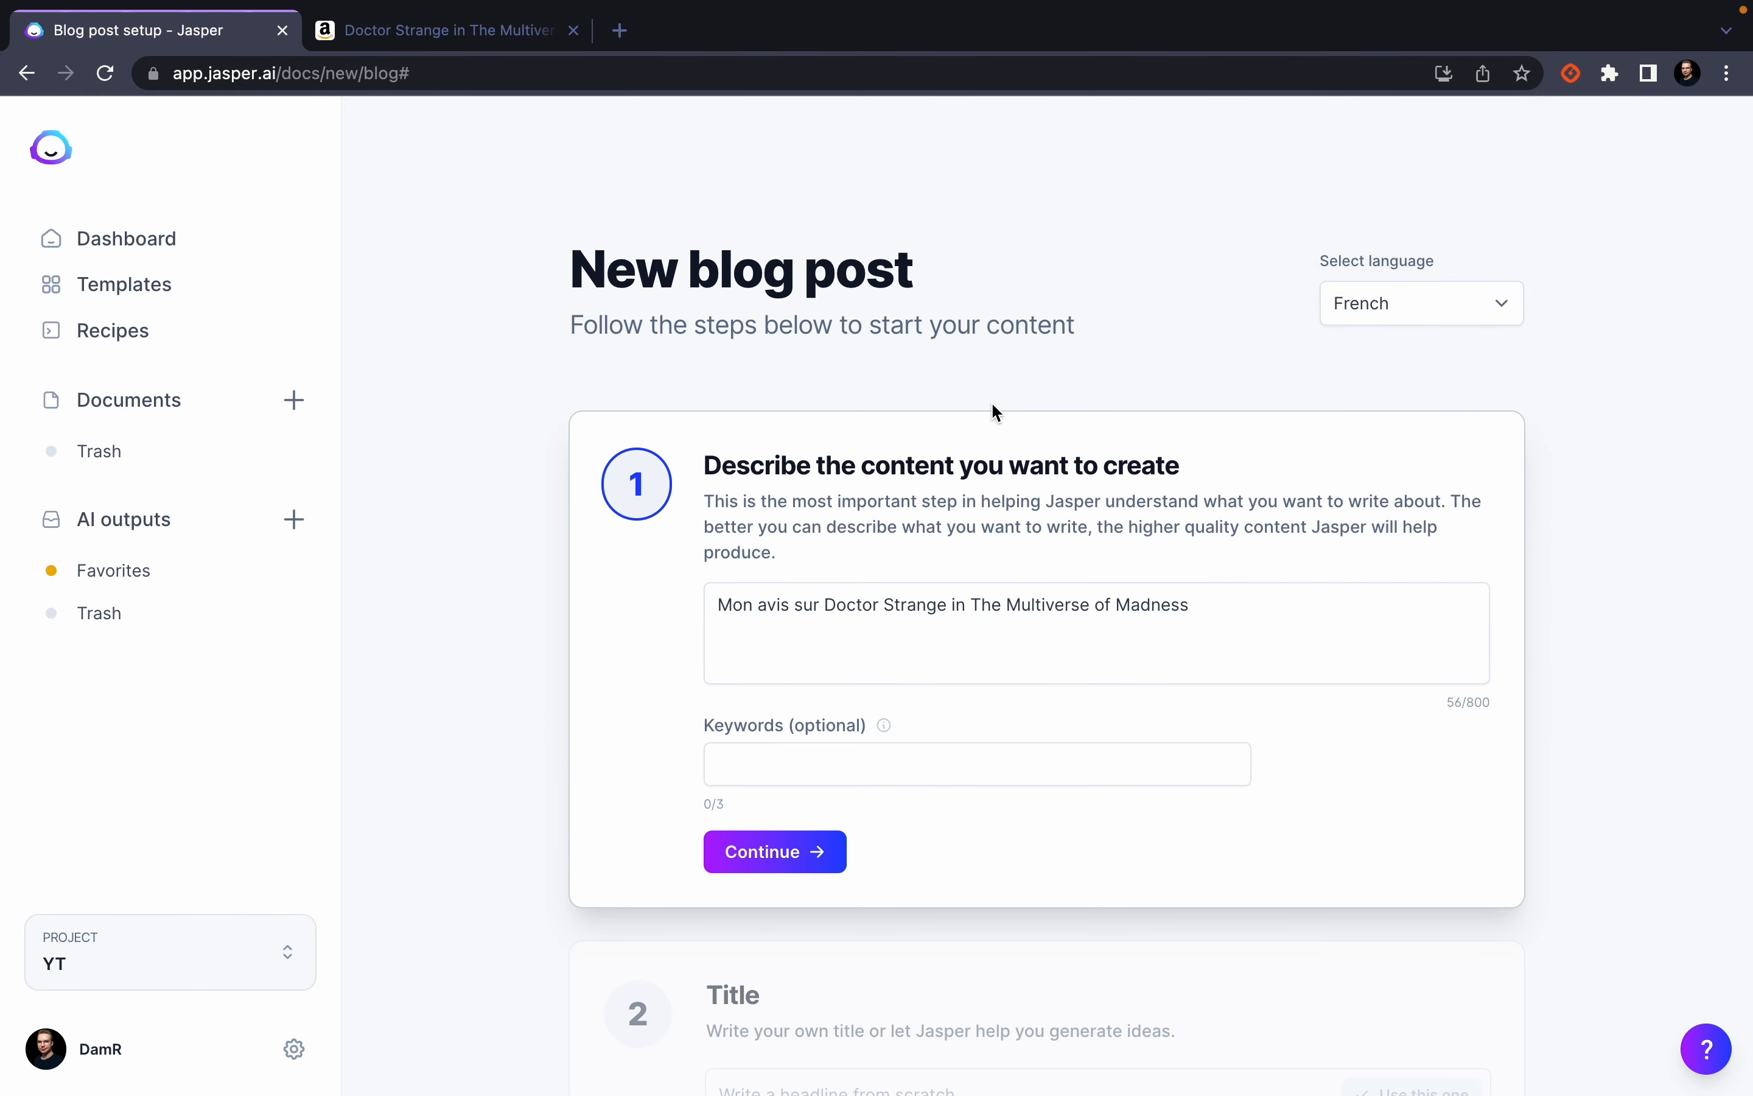
Step: Open the workspace settings and check the input languages offered in the language defaults
{"action": "right_click", "coordinate": [284, 1053]}
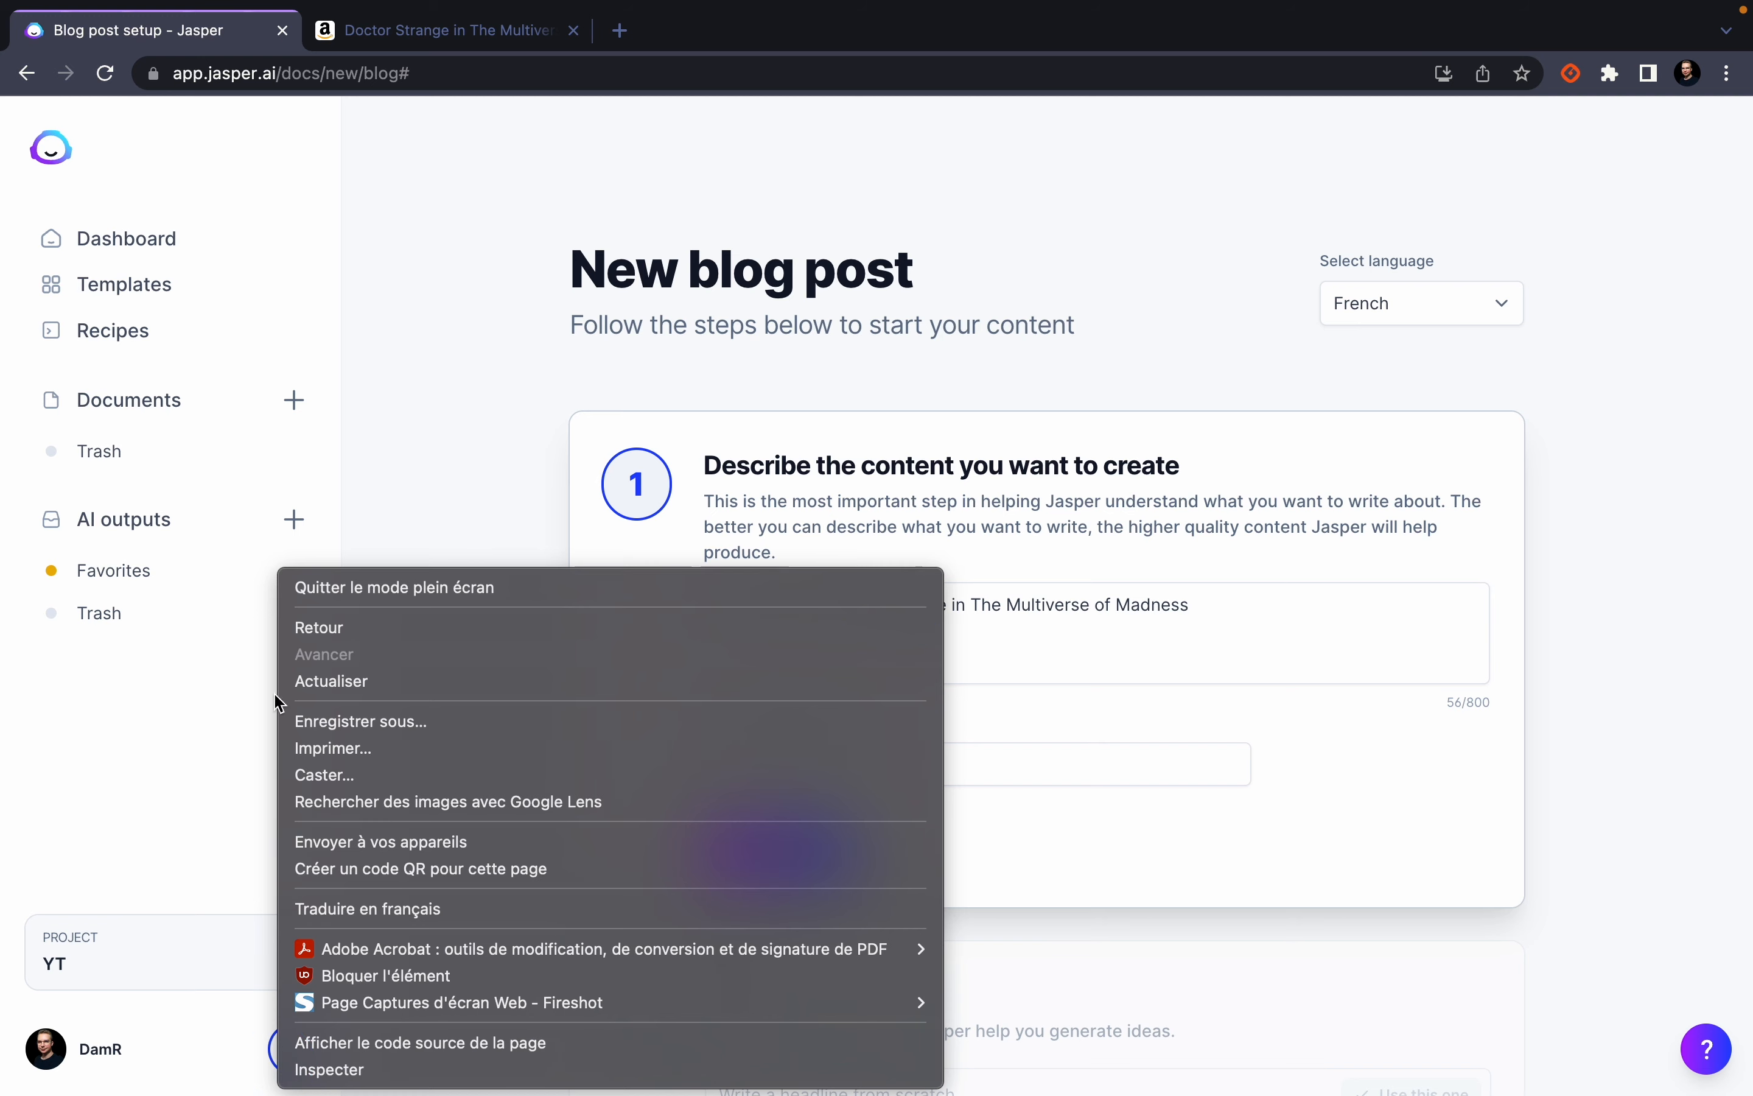
{"action": "left_click", "coordinate": [211, 769]}
{"action": "left_click", "coordinate": [294, 1049]}
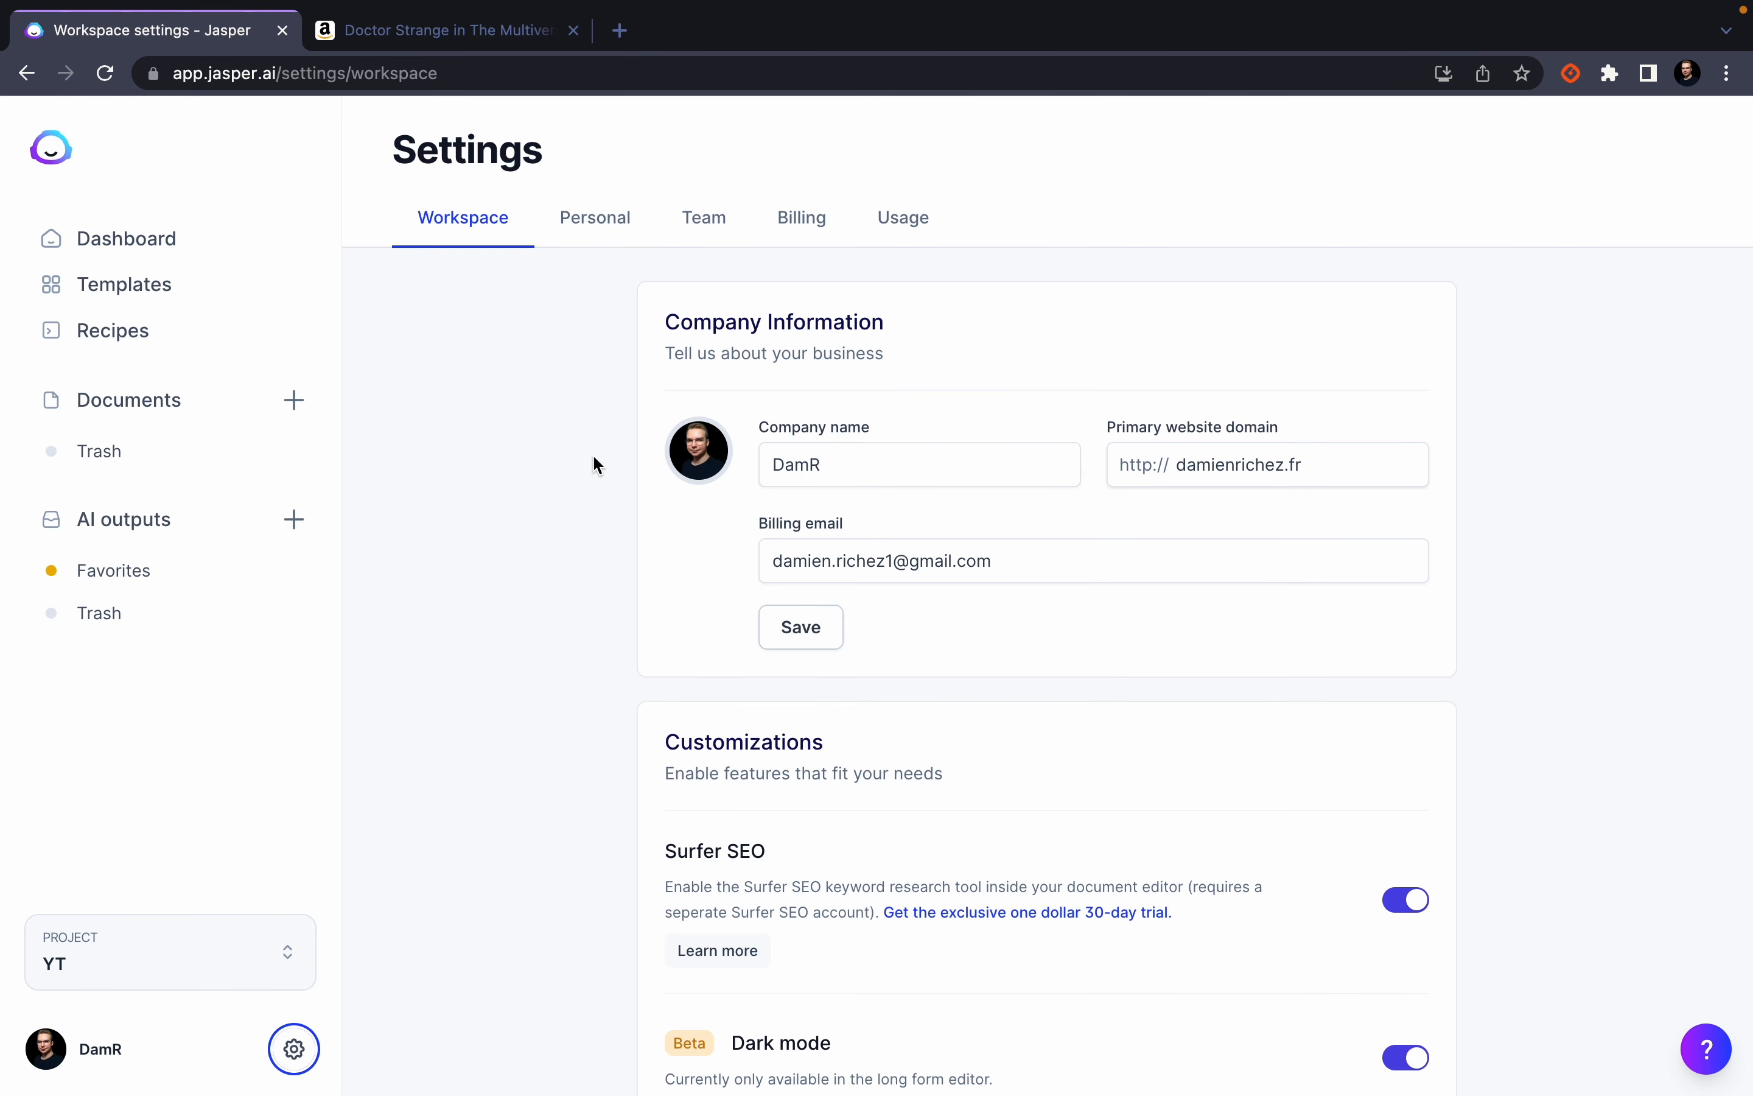
{"action": "left_click", "coordinate": [600, 165]}
{"action": "scroll", "coordinate": [504, 461], "scroll_direction": "down", "scroll_amount": 2}
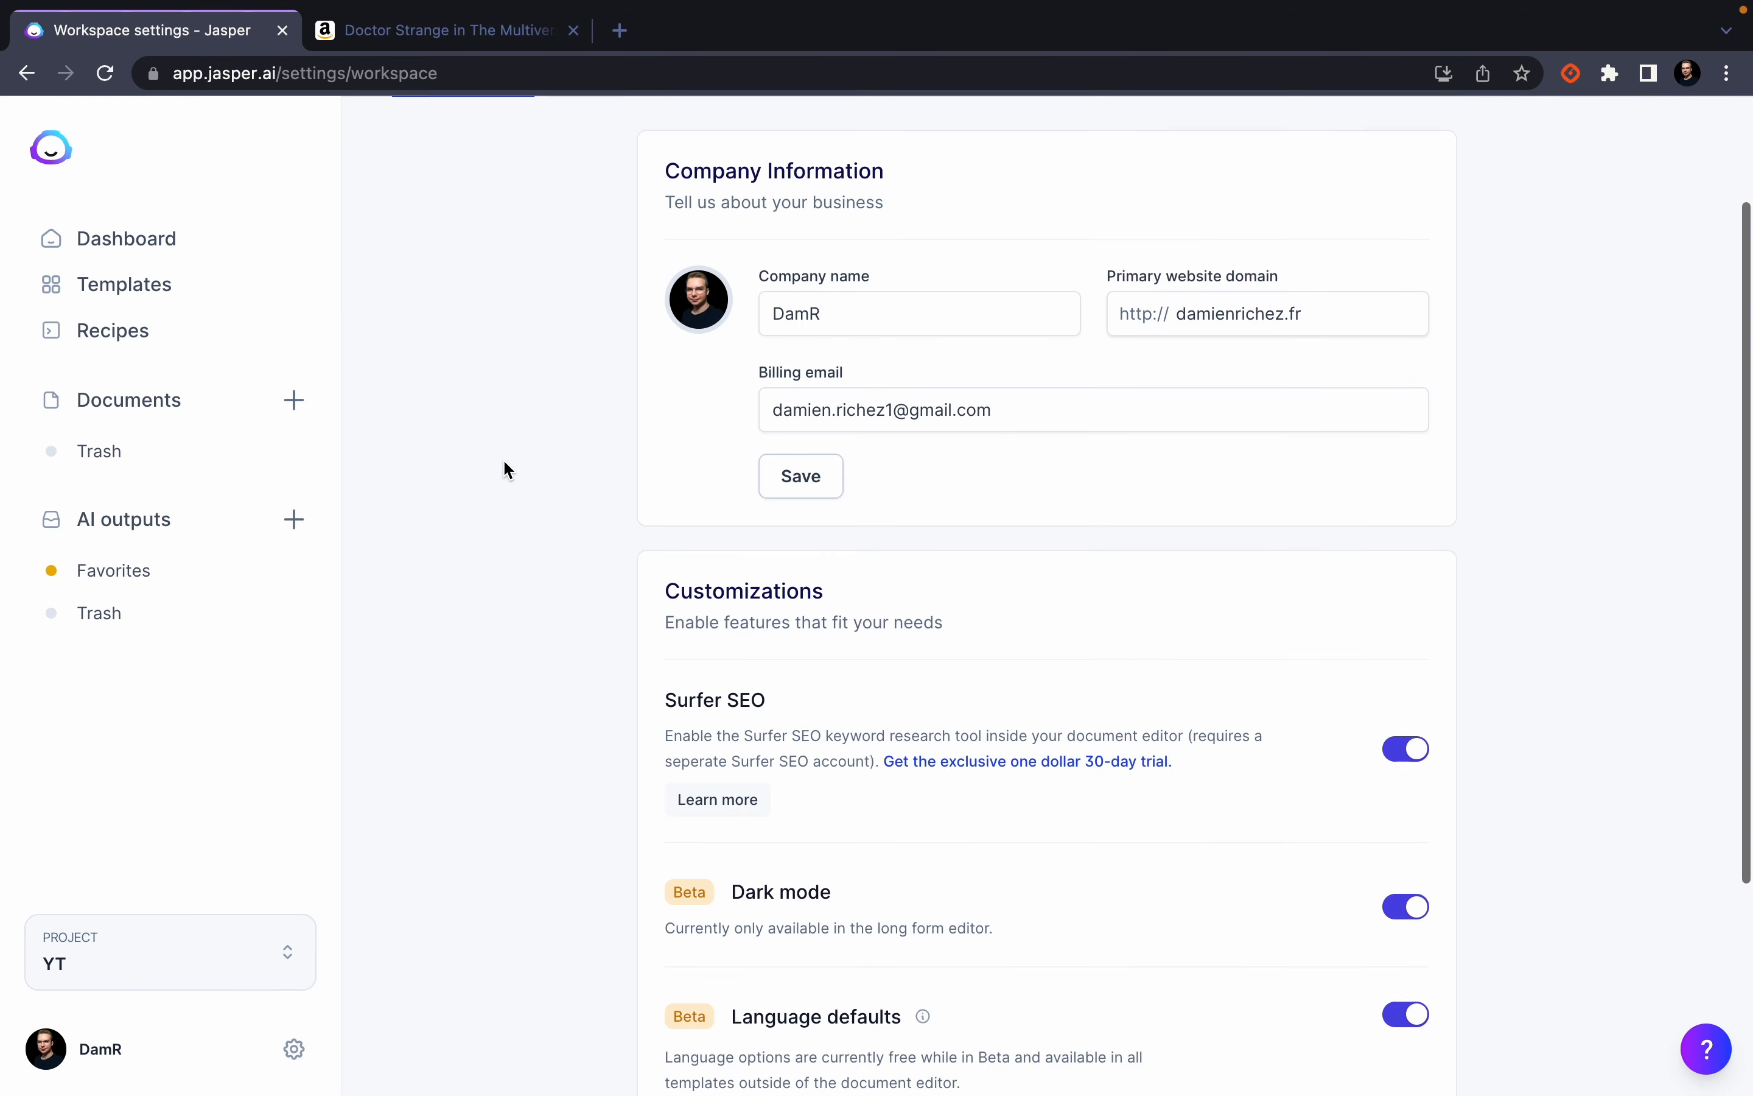
{"action": "scroll", "coordinate": [503, 462], "scroll_direction": "down", "scroll_amount": 4}
{"action": "left_click", "coordinate": [855, 862]}
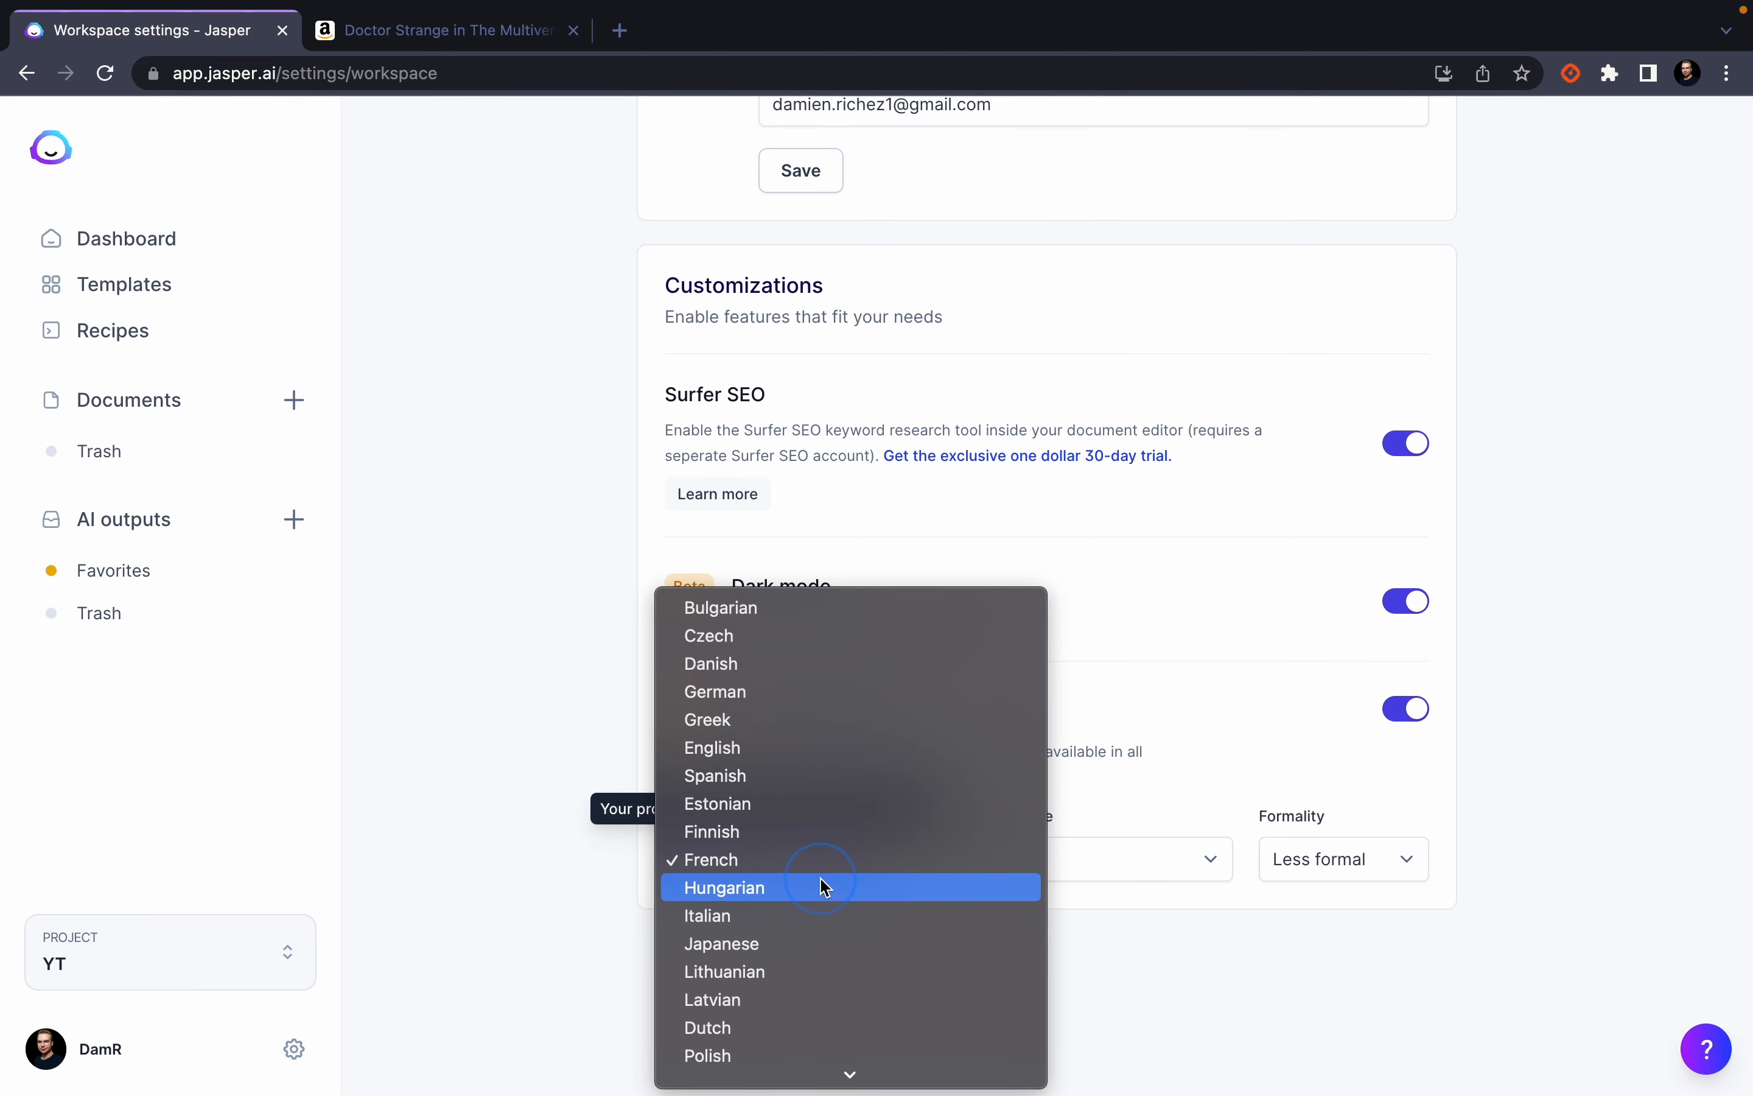
{"action": "left_click", "coordinate": [702, 870]}
Step: Review the input language, output language and formality choices of the language defaults, keeping French and Less formal
{"action": "left_click_drag", "start_coordinate": [822, 716], "coordinate": [839, 717]}
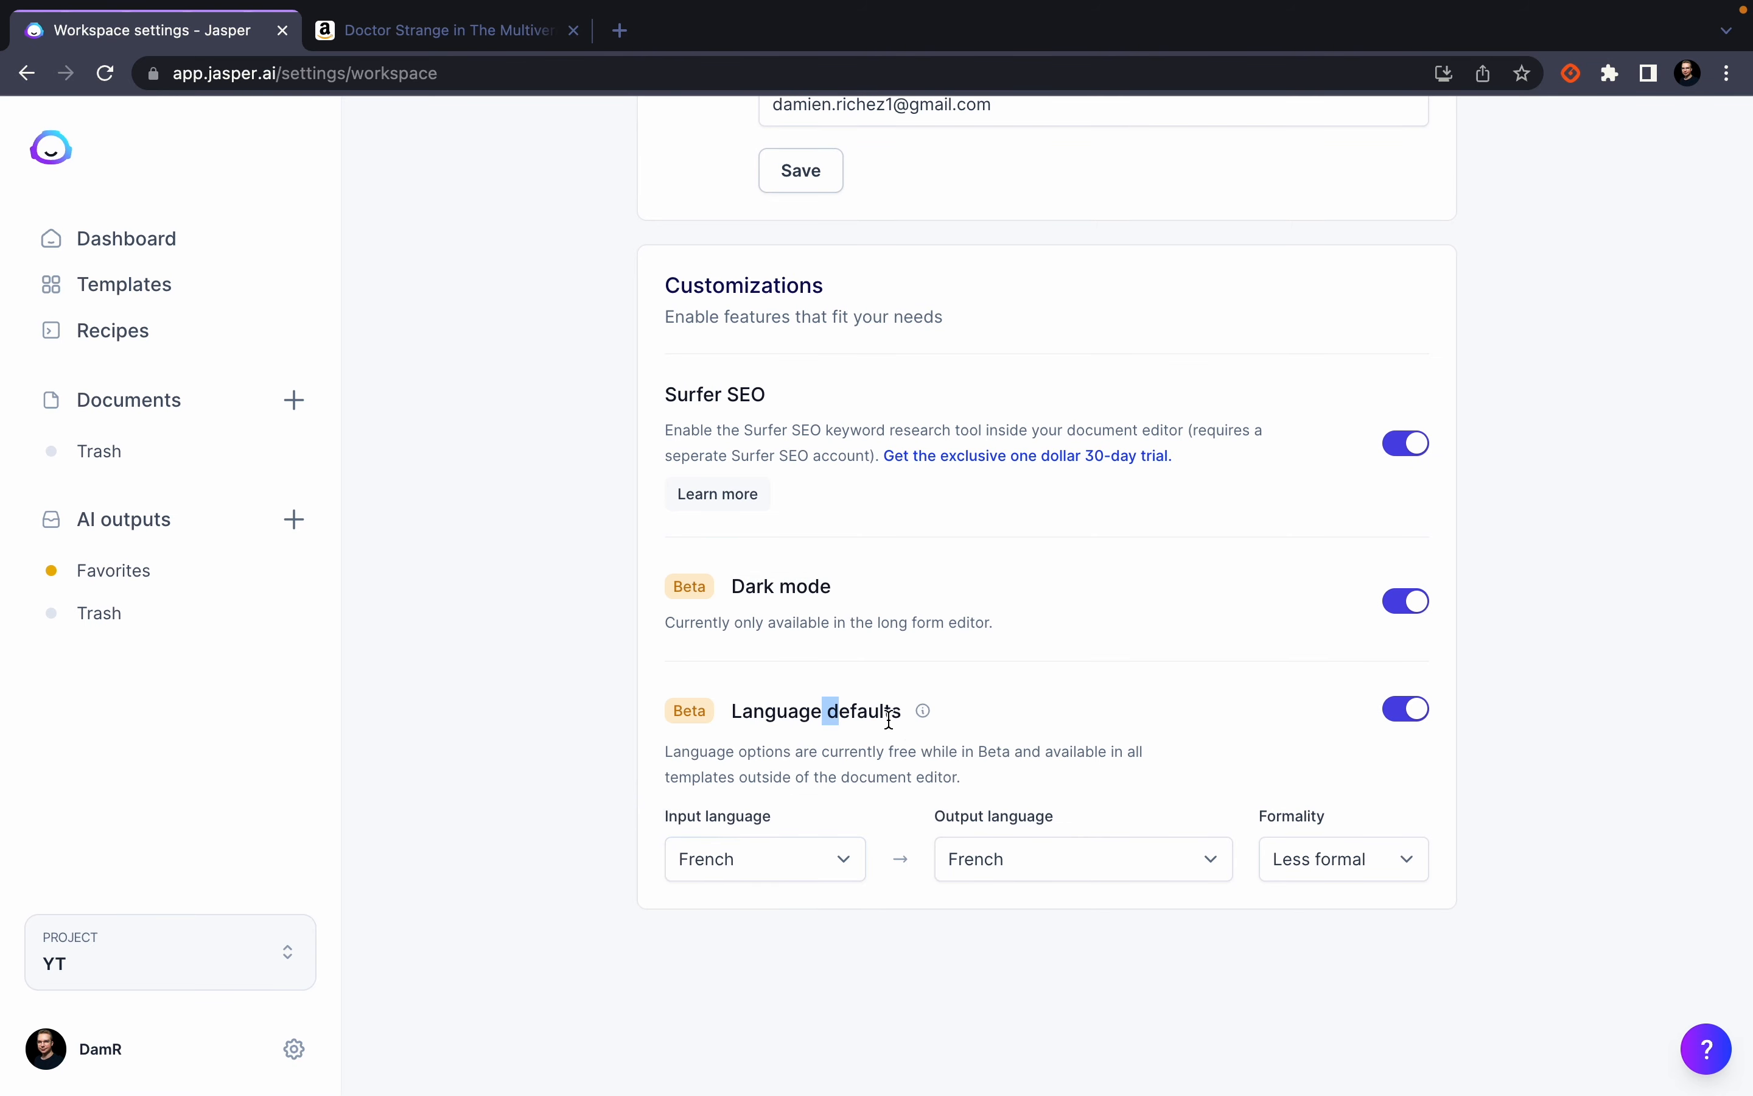
{"action": "left_click", "coordinate": [992, 837]}
{"action": "left_click", "coordinate": [789, 879]}
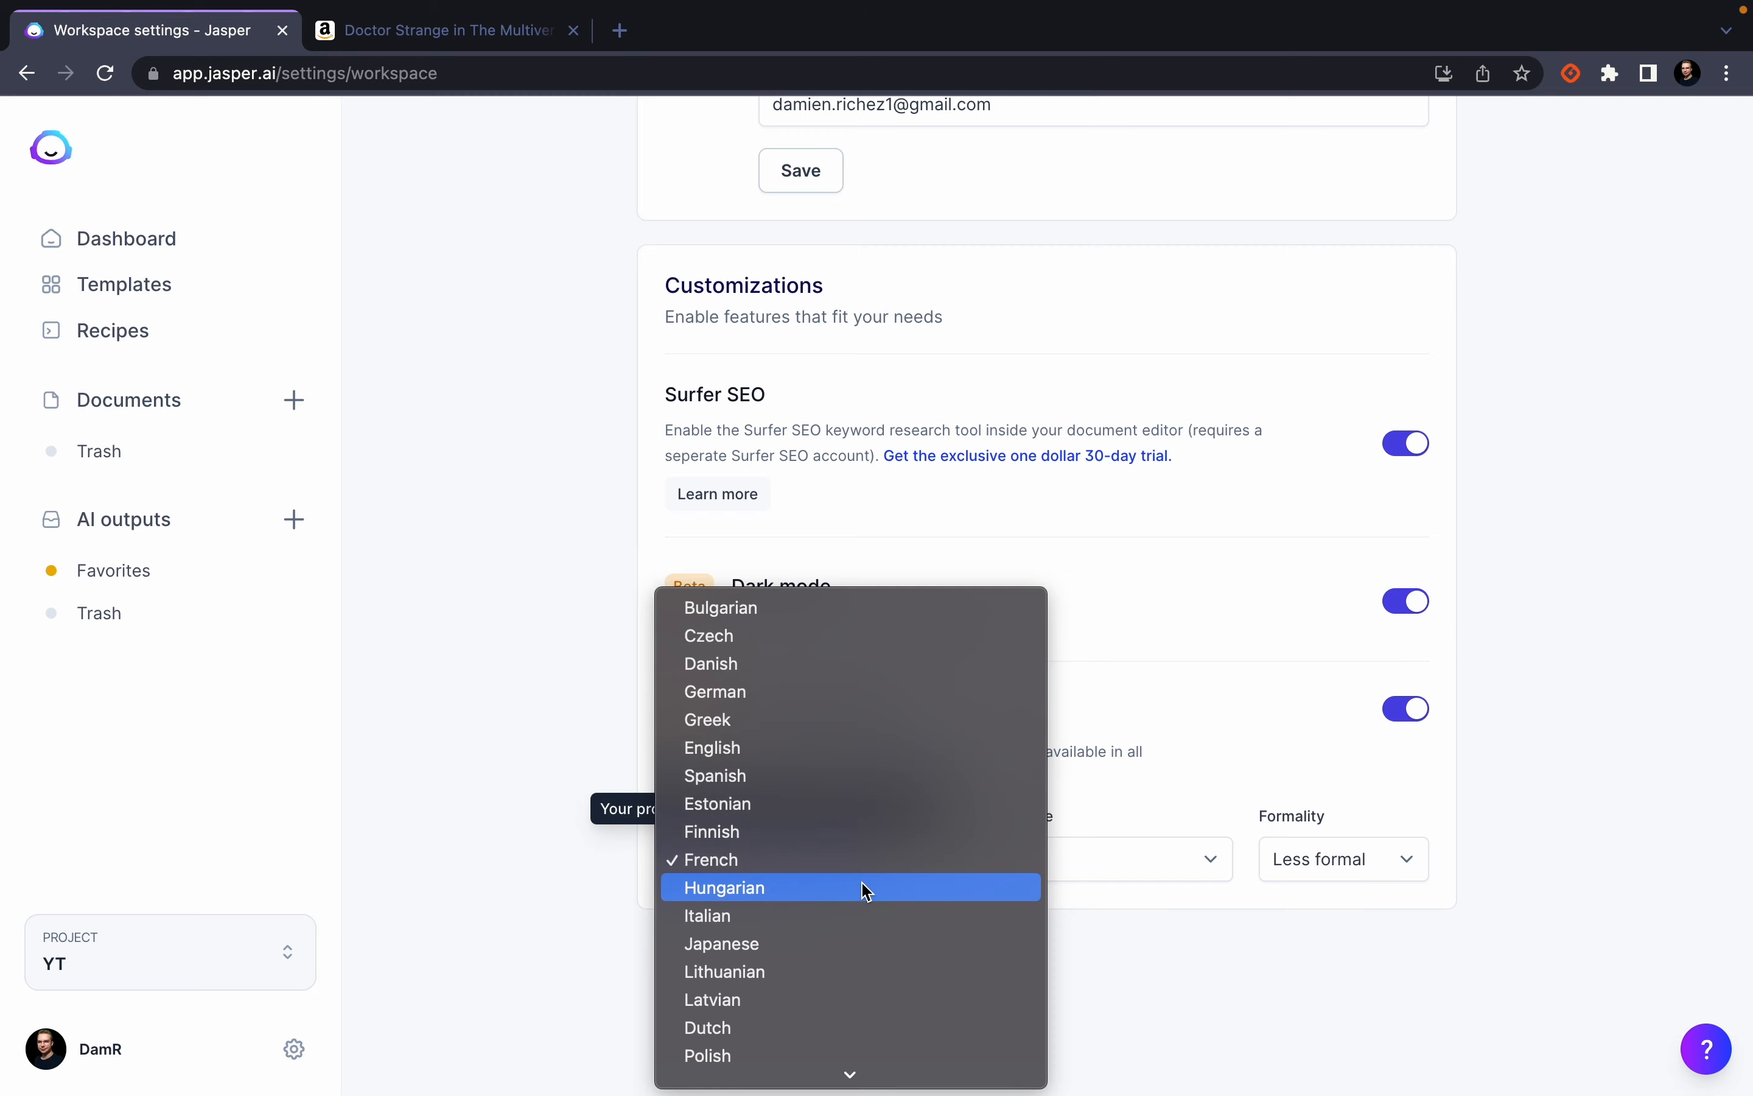
{"action": "left_click", "coordinate": [1166, 966]}
{"action": "left_click", "coordinate": [1036, 892]}
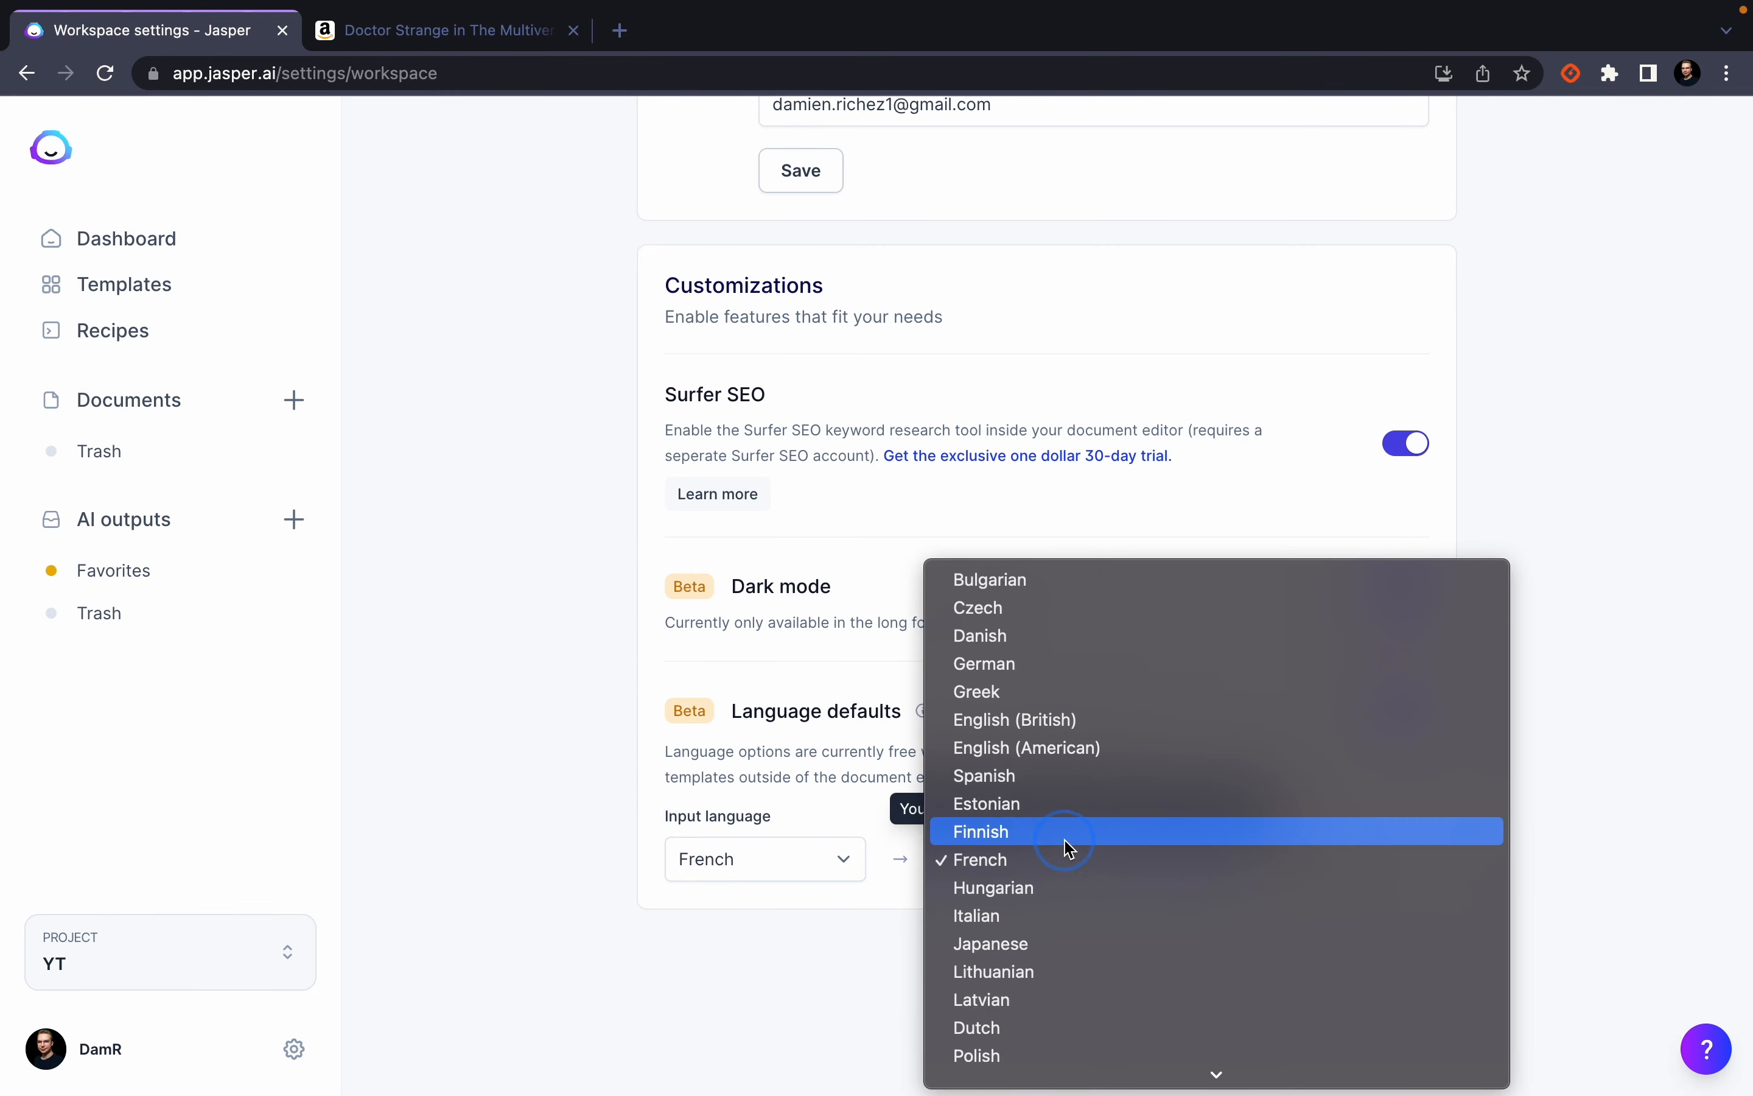
{"action": "left_click", "coordinate": [770, 962]}
{"action": "left_click", "coordinate": [1329, 877]}
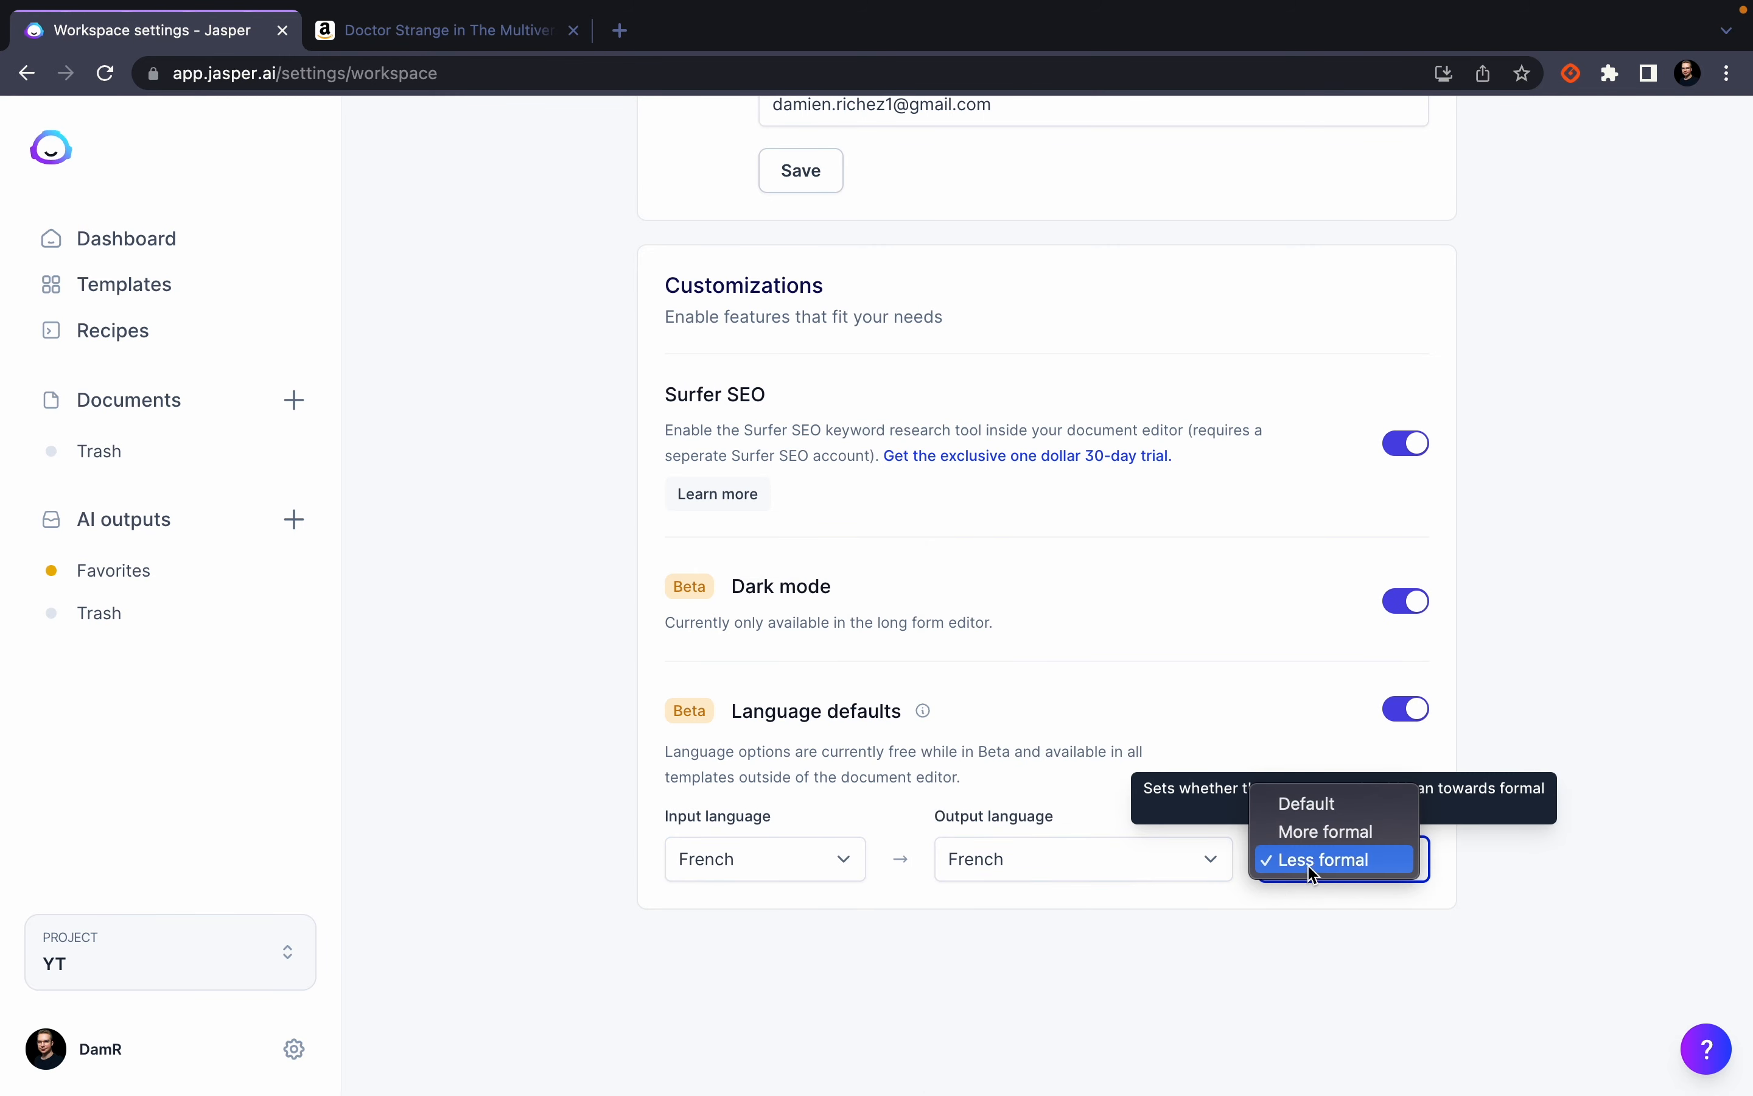
{"action": "left_click", "coordinate": [1355, 859]}
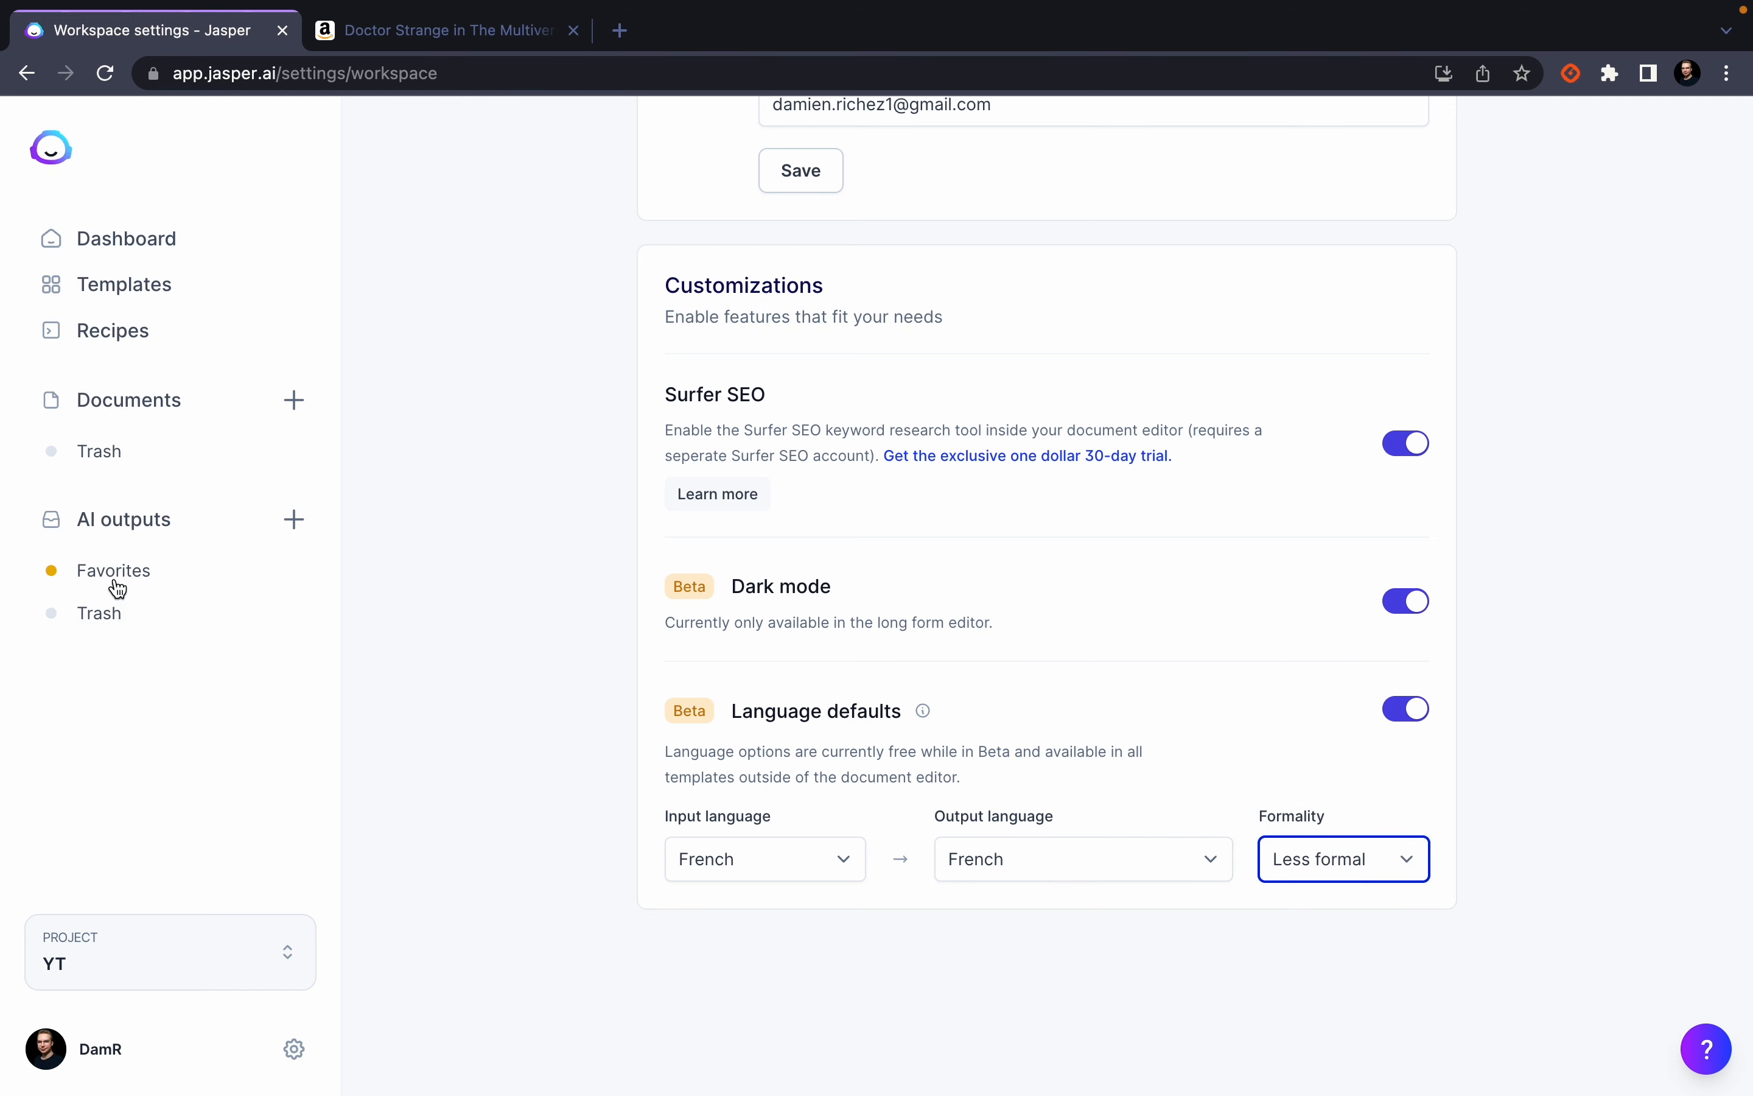
Step: Return to the template library and start a new document with the blog post workflow
{"action": "left_click", "coordinate": [136, 414]}
{"action": "left_click", "coordinate": [154, 274]}
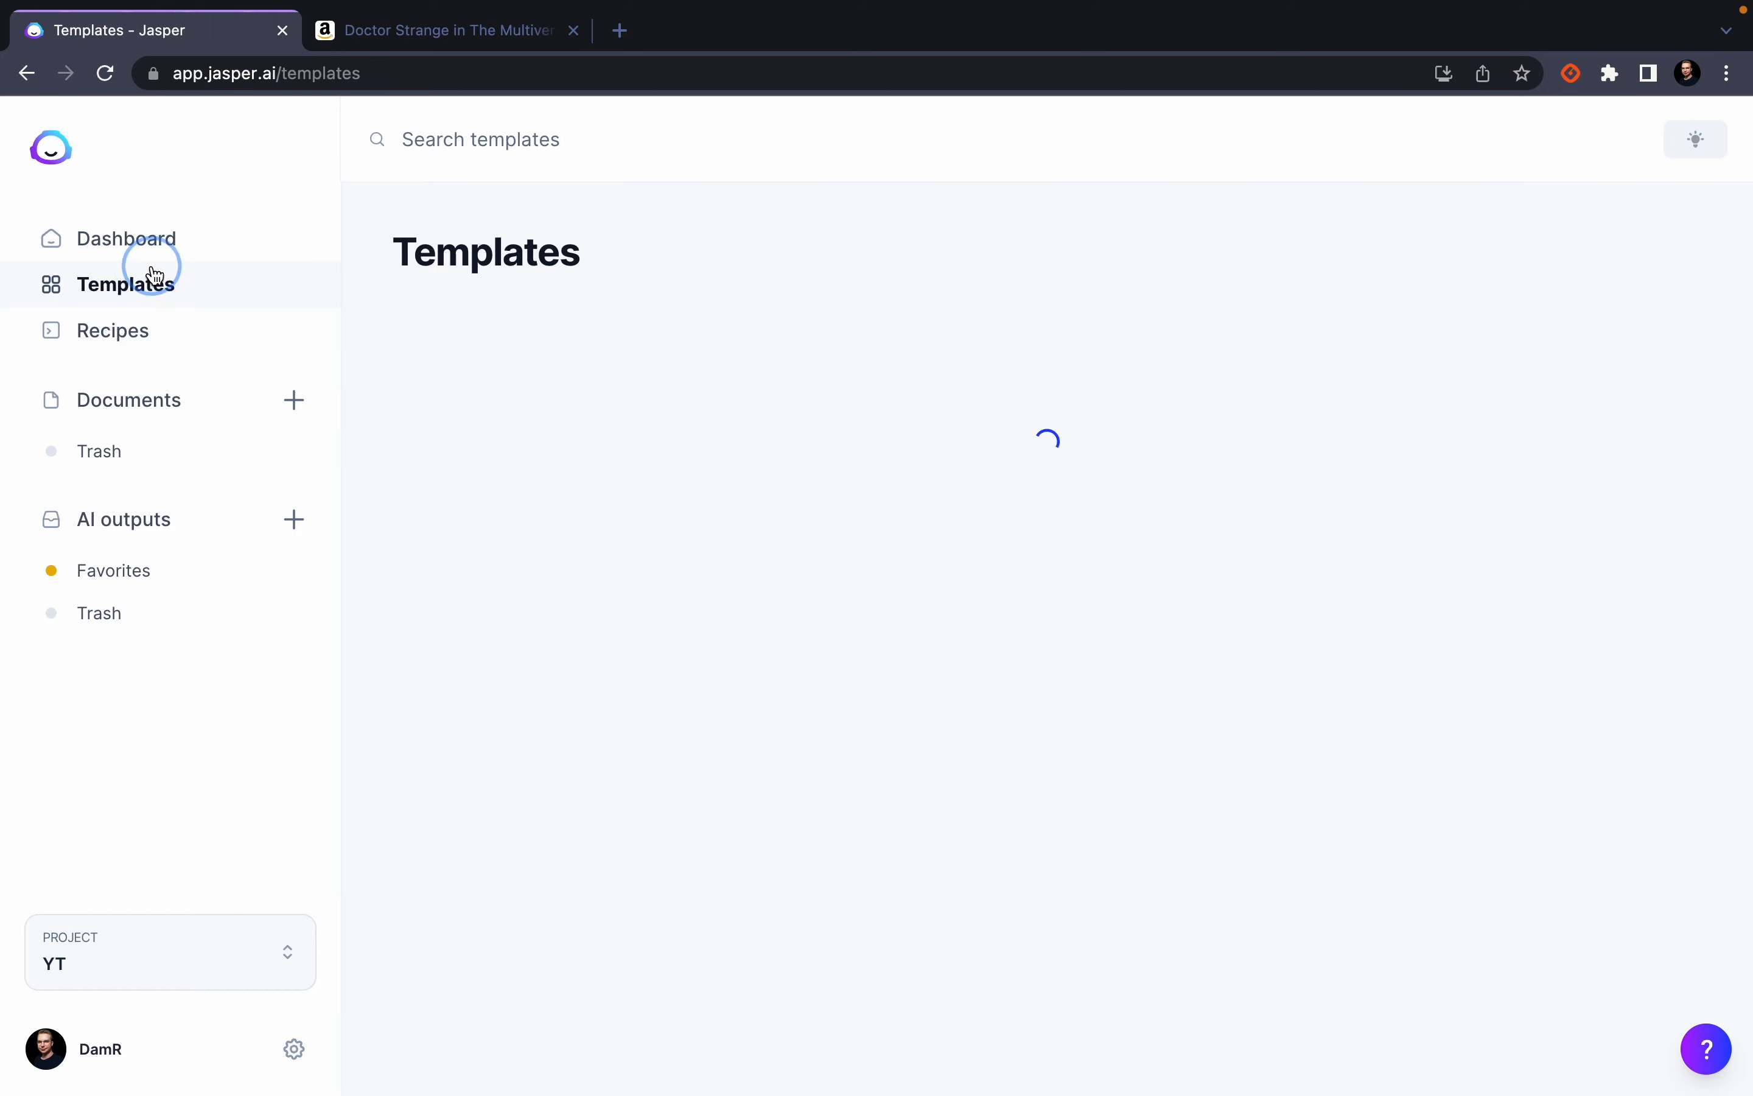
{"action": "left_click", "coordinate": [569, 471]}
{"action": "left_click", "coordinate": [1230, 467]}
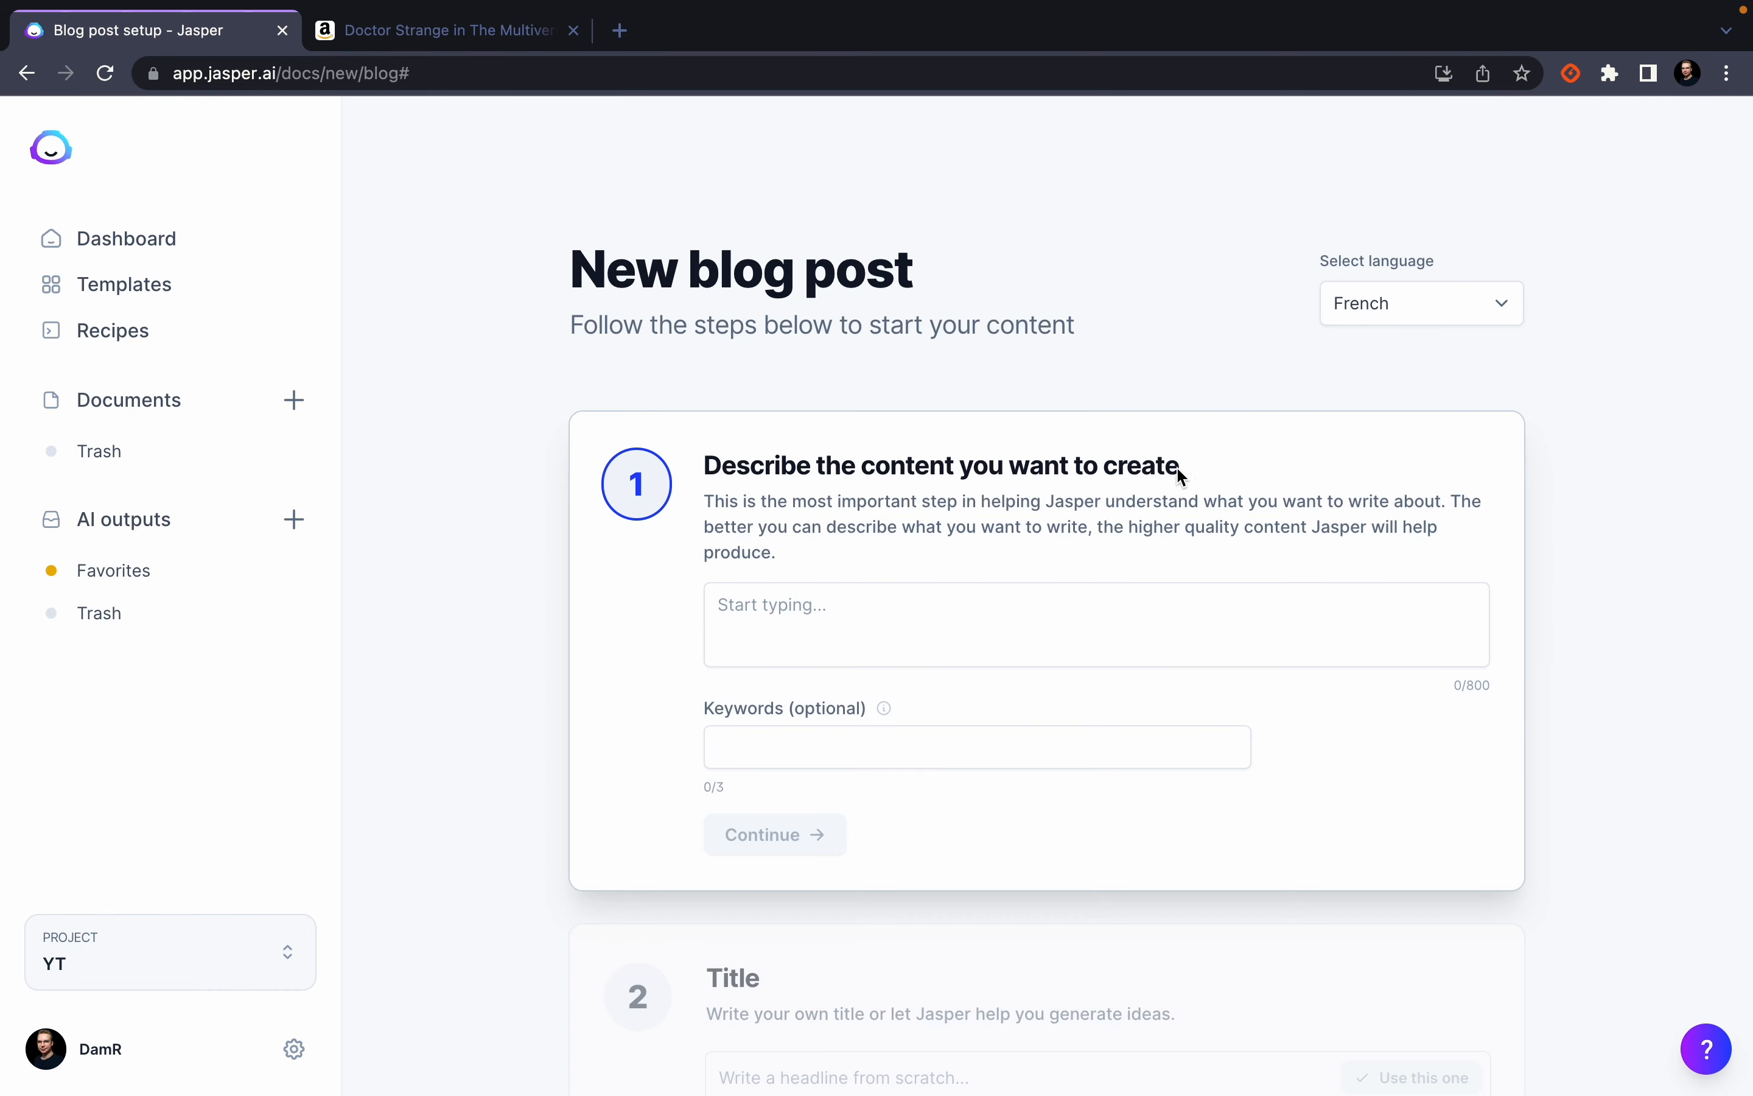
Step: Enter "Mon avis sur Doctor Strange in The Multiverse of Madness" as the content description
{"action": "left_click", "coordinate": [834, 598]}
{"action": "type", "text": "Mon avis"}
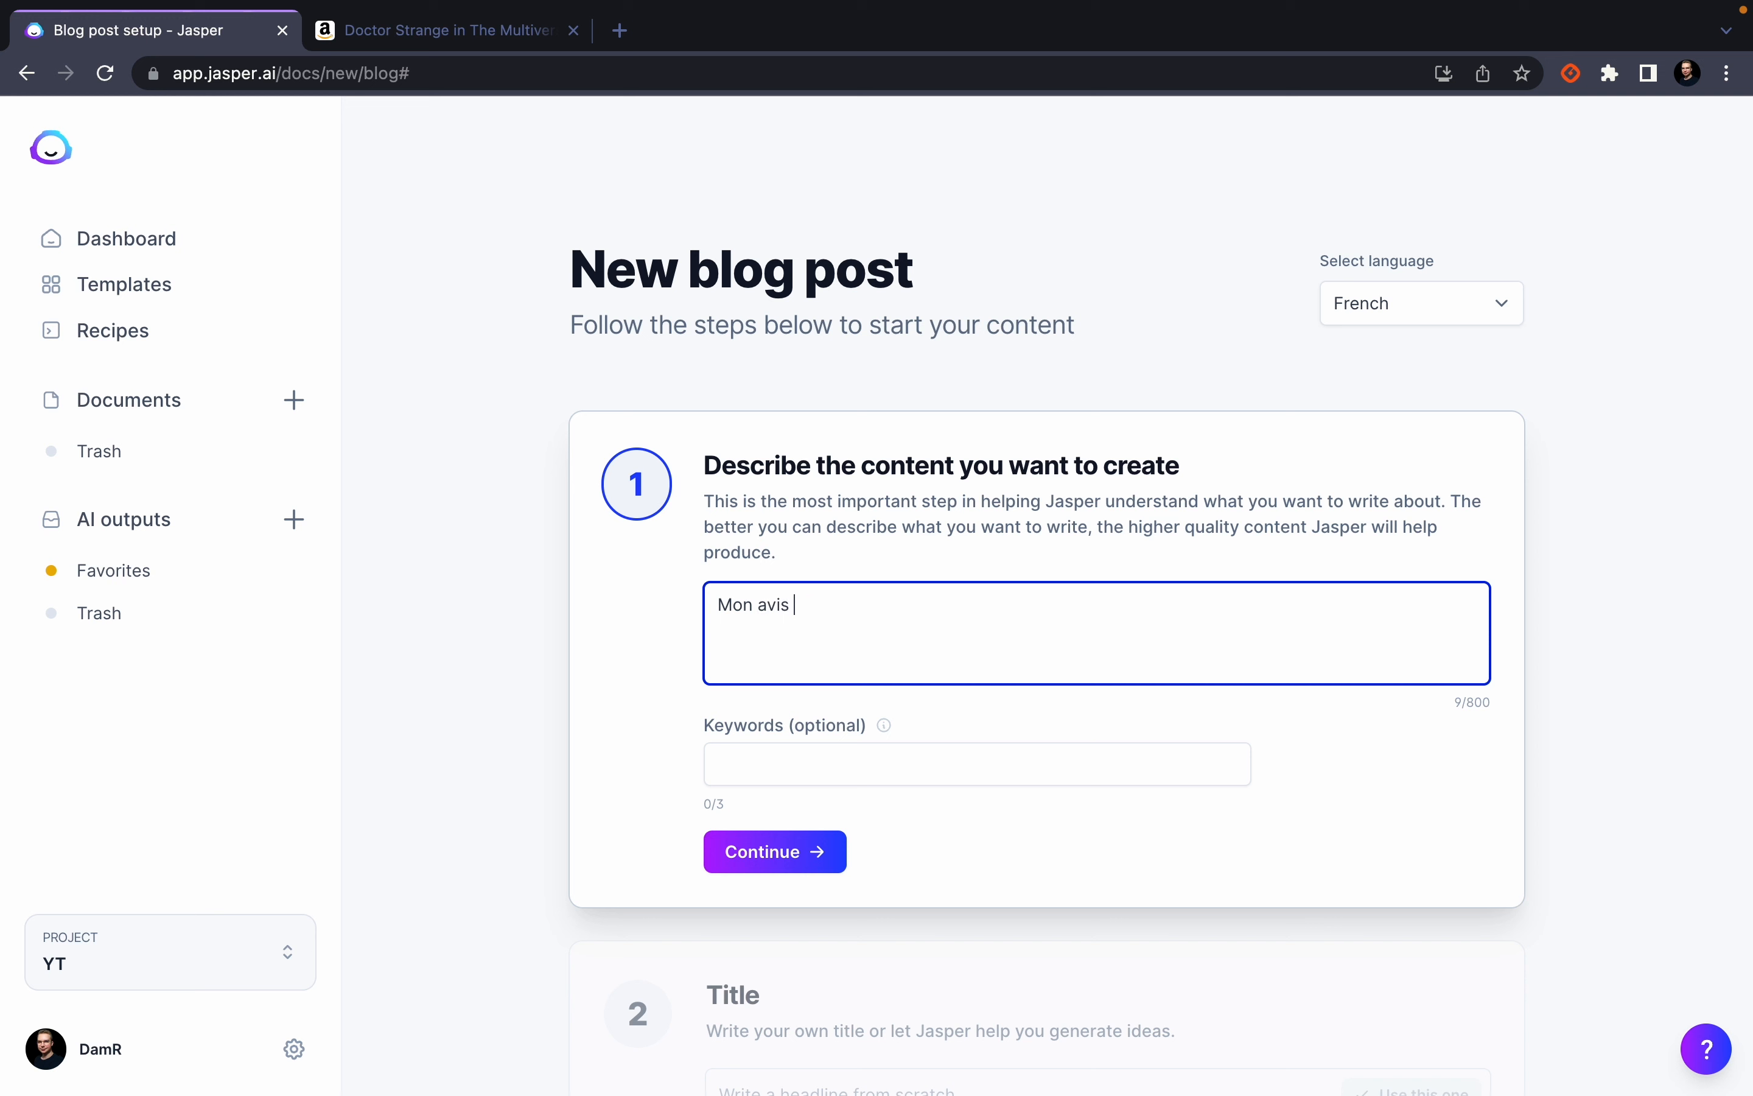
{"action": "type", "text": " sur Doctor Strange in The Multiverse of Madness"}
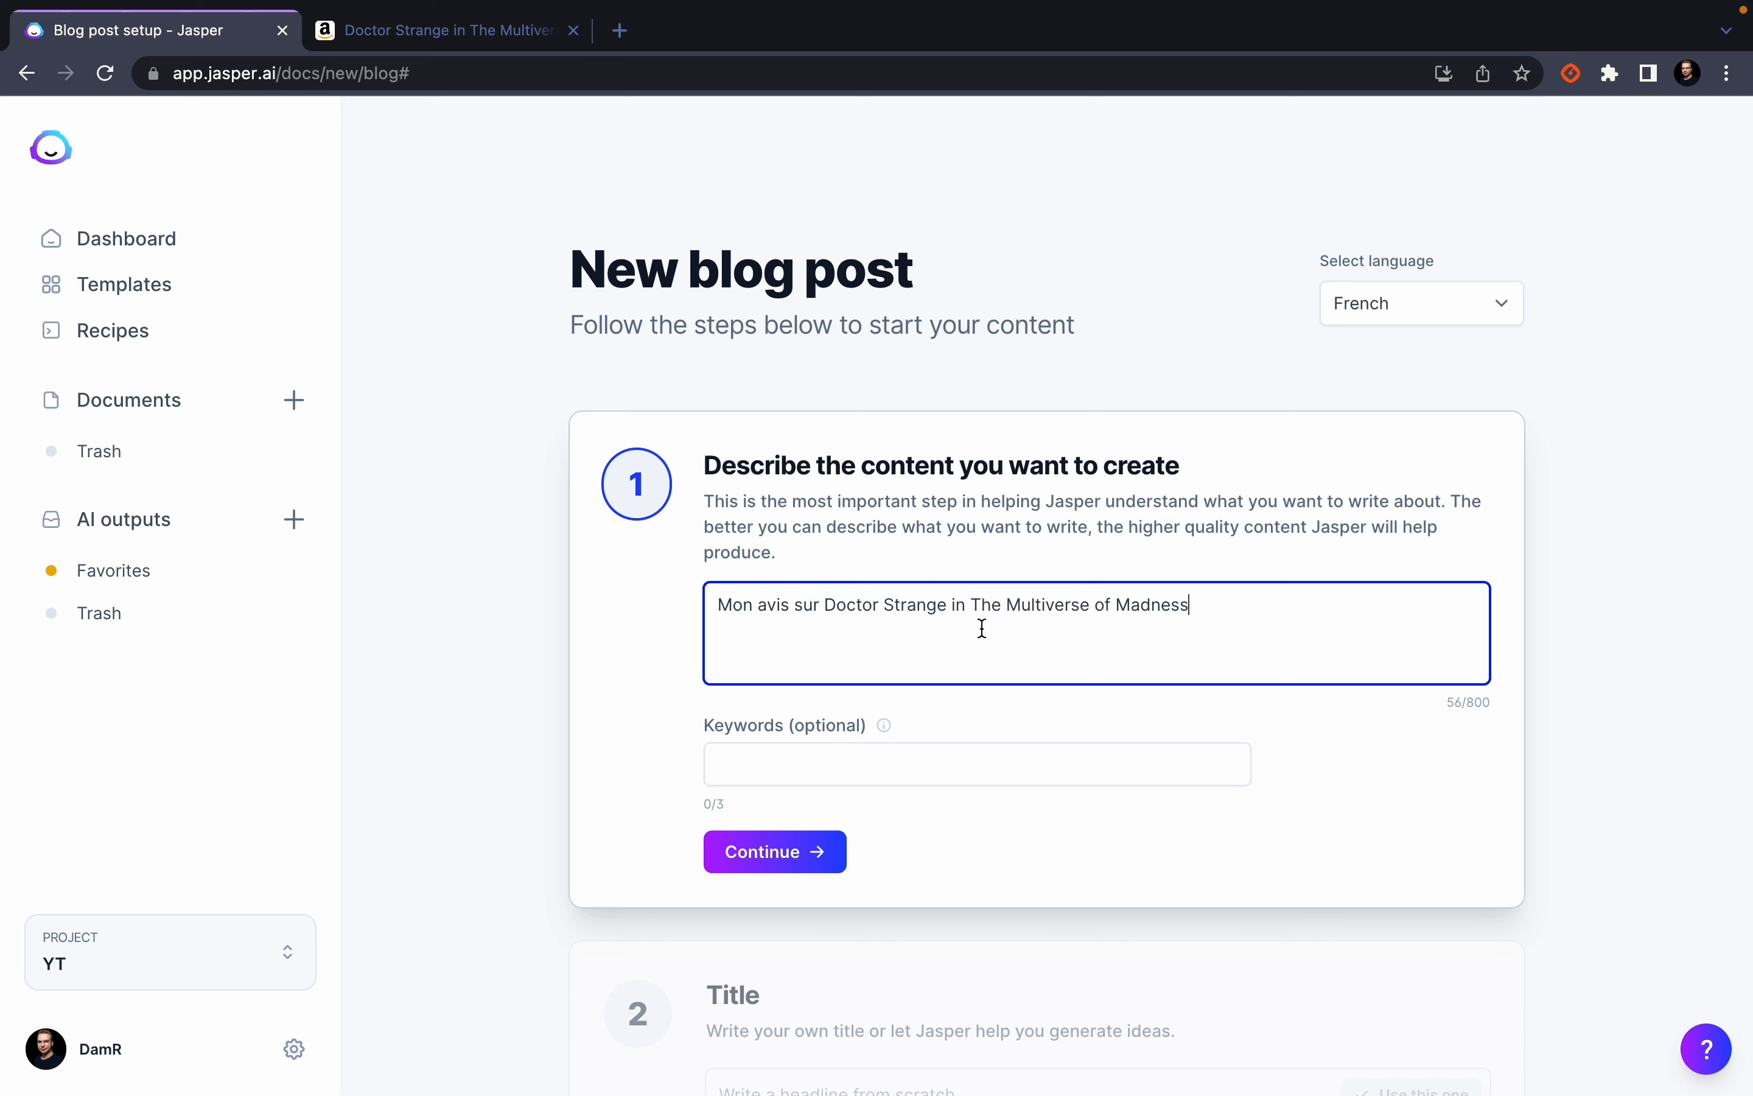
Step: Reword the beginning of the content description from "Mon avis sur" to "Rédiger un avis sur"
{"action": "left_click_drag", "start_coordinate": [801, 607], "coordinate": [590, 610]}
{"action": "key", "text": "BackSpace"}
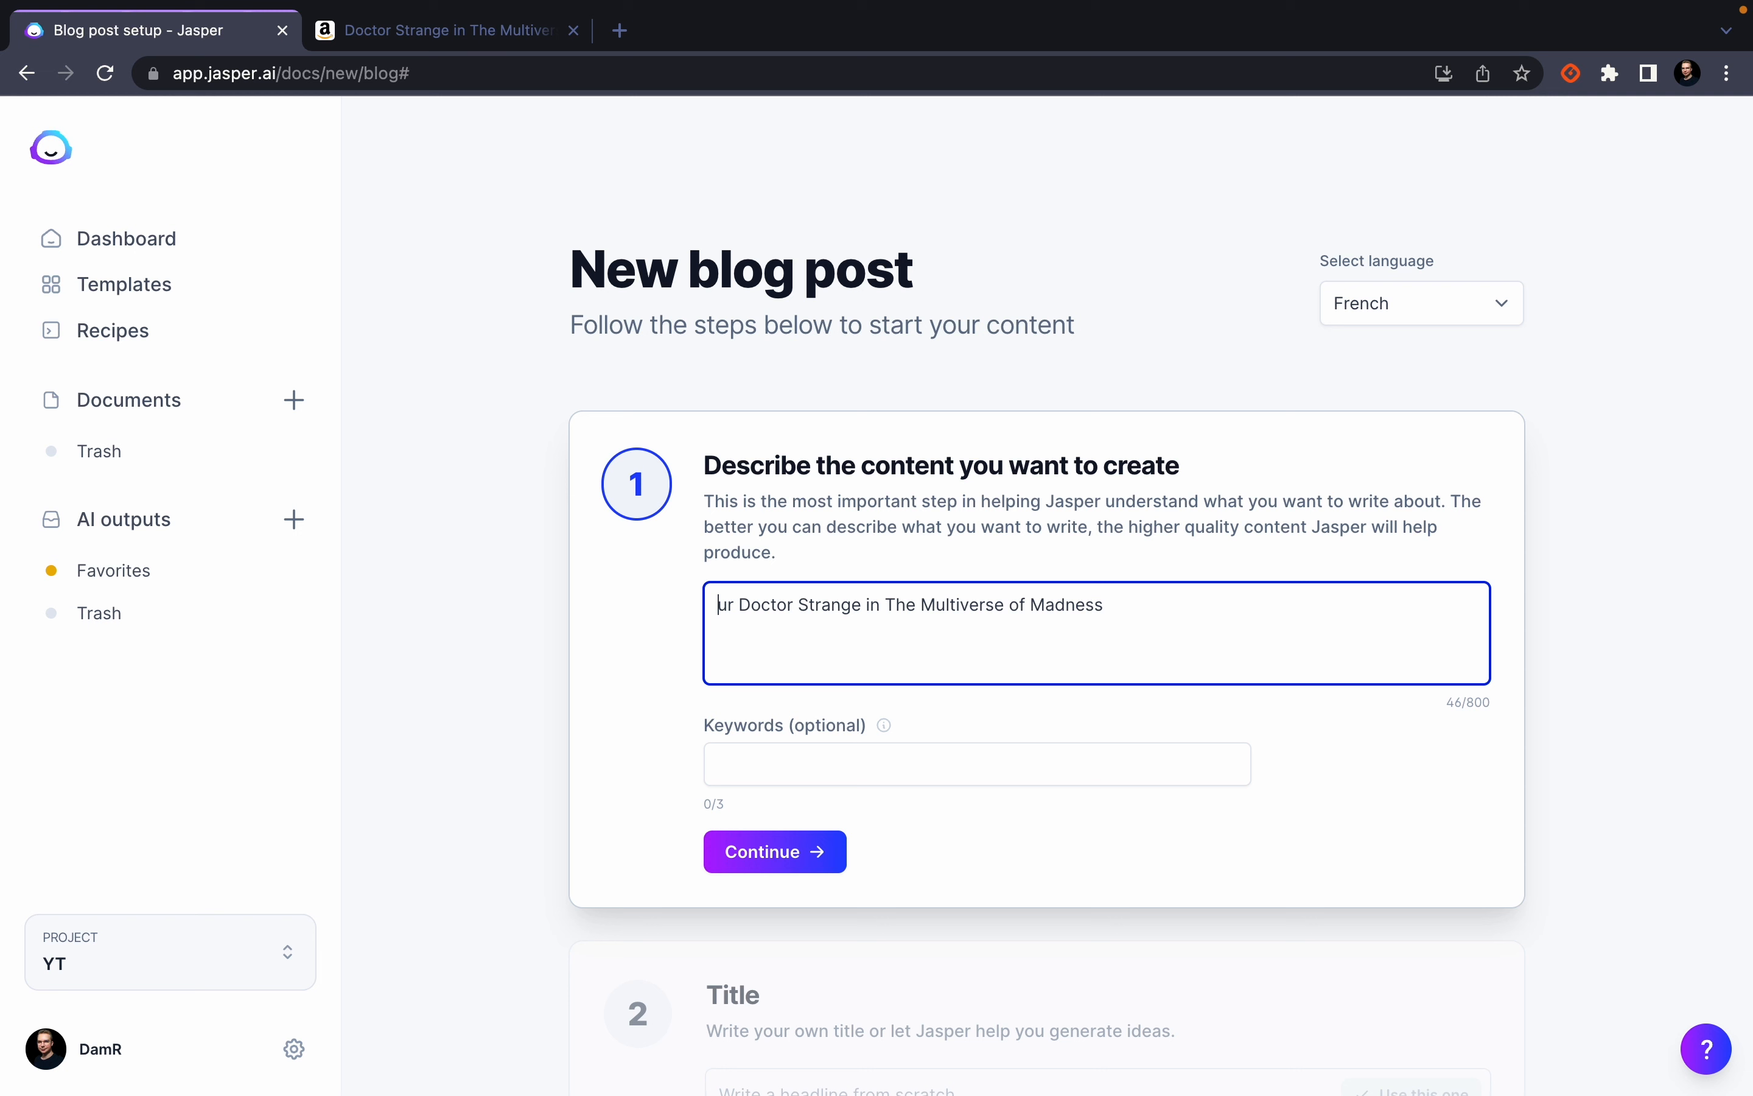
{"action": "type", "text": "Rédiger"}
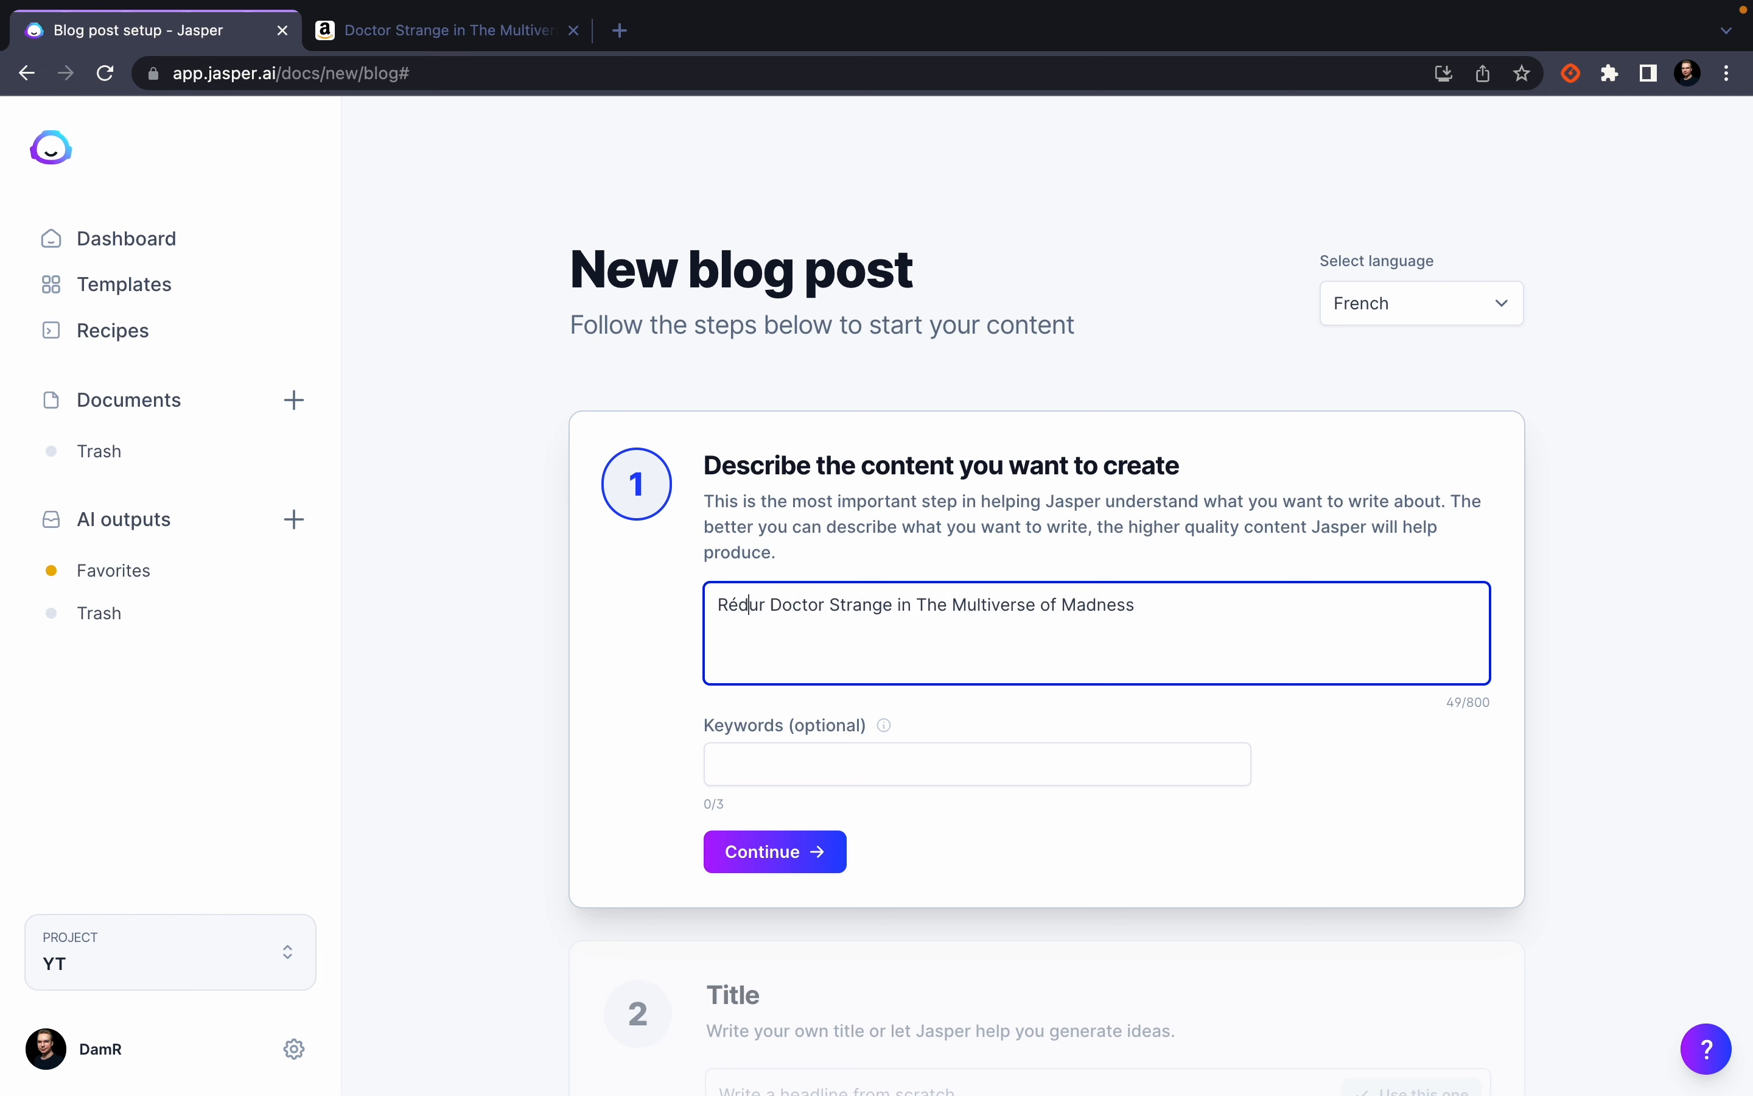
{"action": "type", "text": " un avis su"}
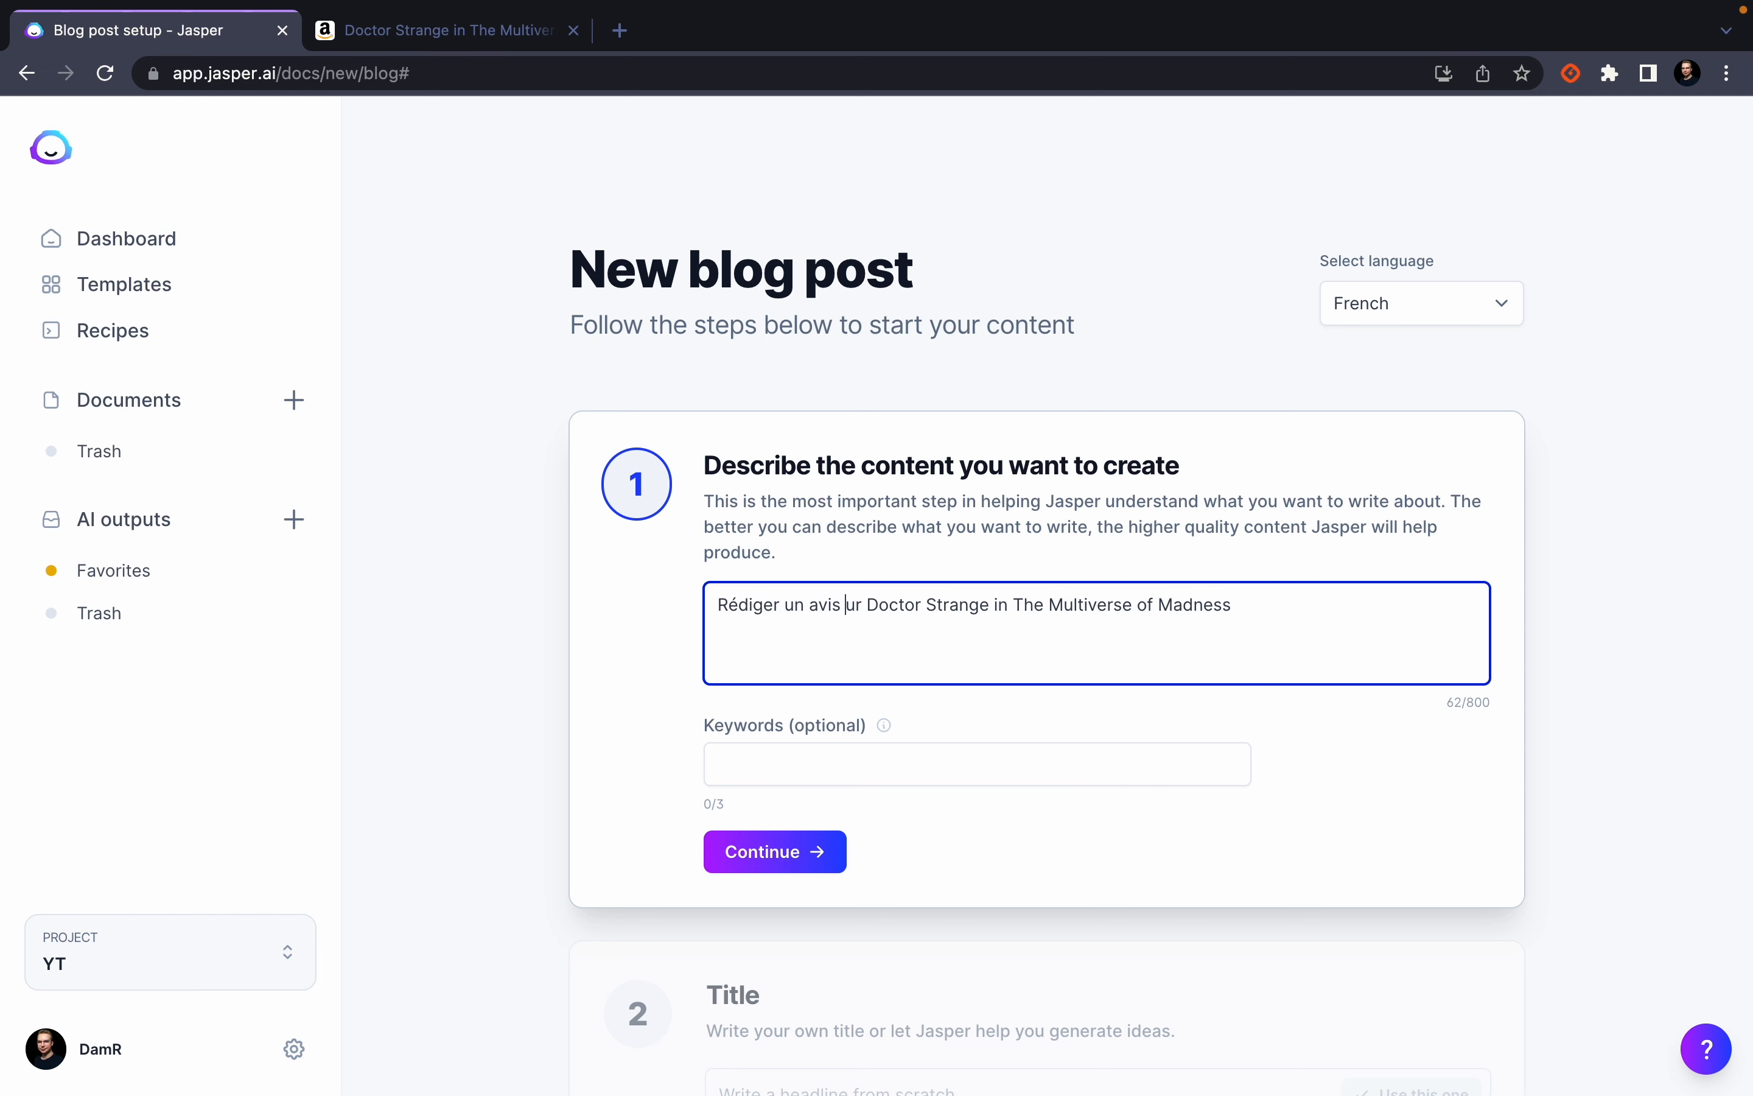
{"action": "key", "text": "BackSpace"}
{"action": "left_click", "coordinate": [405, 687]}
Step: Add the keywords "Doctor Strange in The Multiverse of Madness" and "avis ciné" to the blog post
{"action": "scroll", "coordinate": [409, 692], "scroll_direction": "down", "scroll_amount": 2}
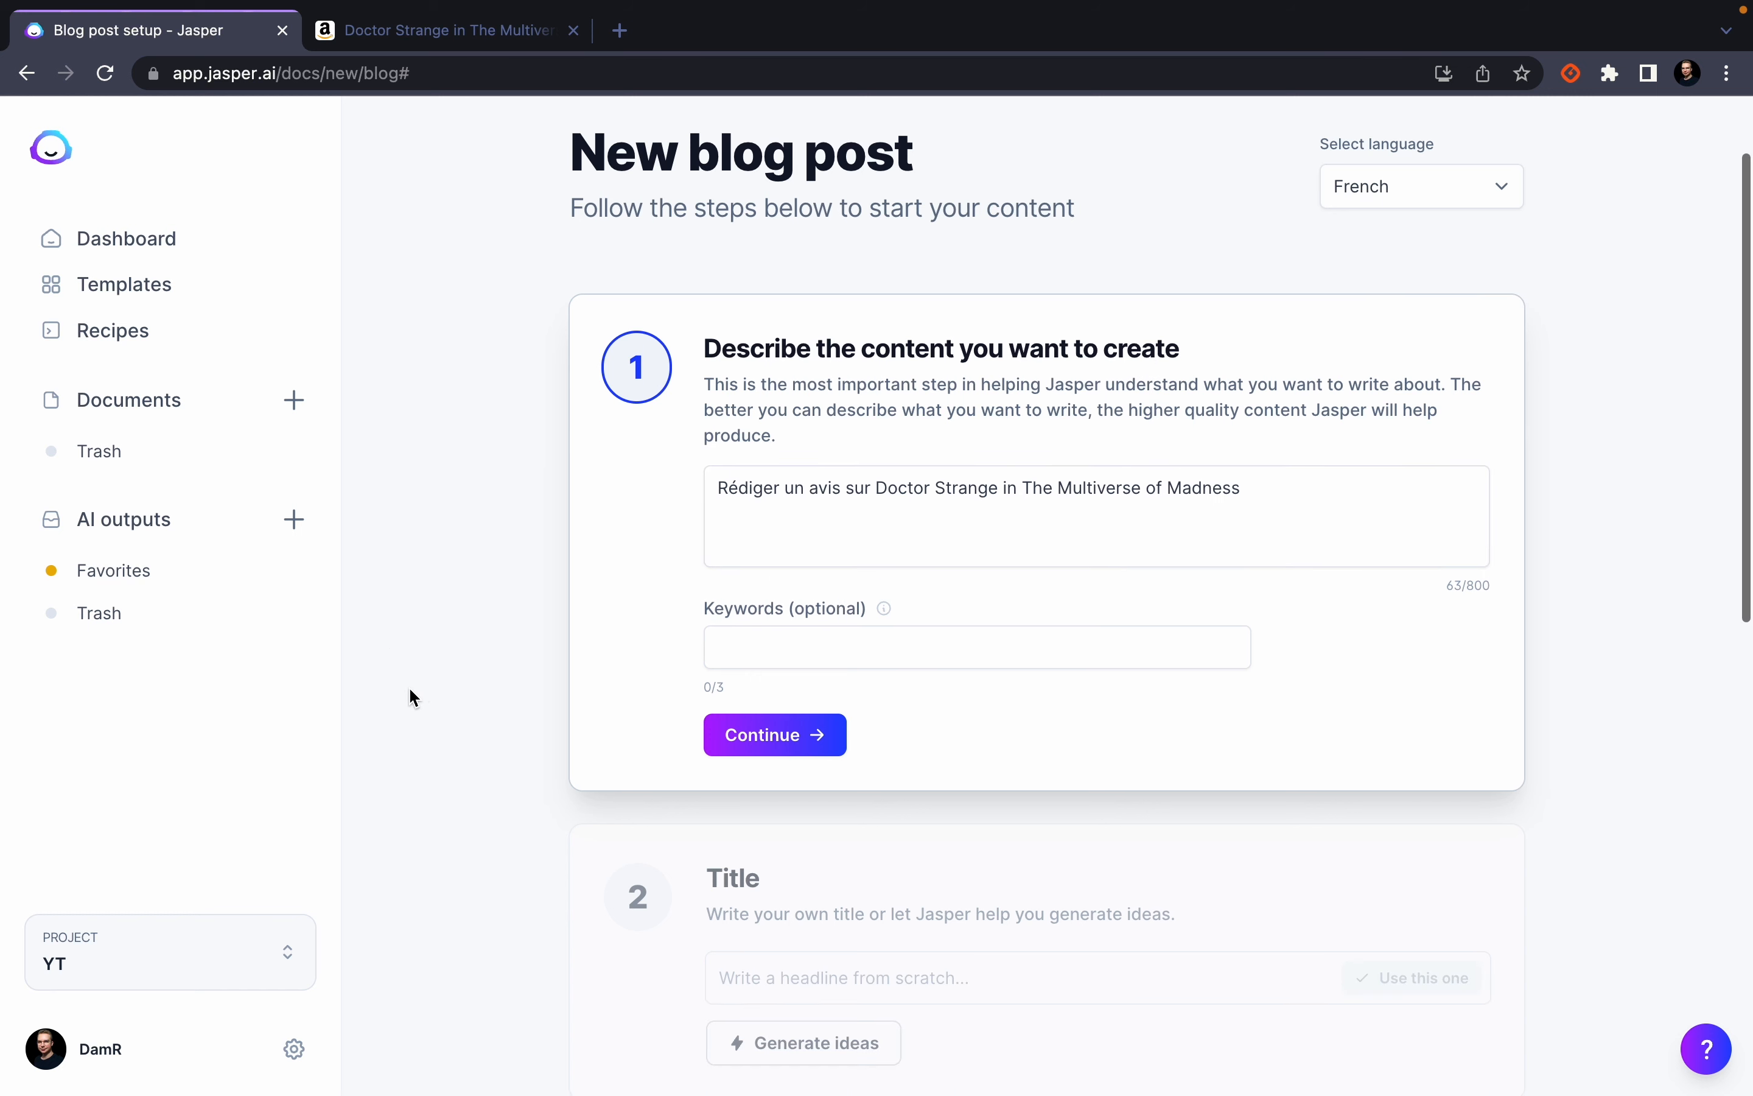
{"action": "left_click", "coordinate": [801, 639]}
{"action": "key", "text": "super+v"}
{"action": "key", "text": "Return"}
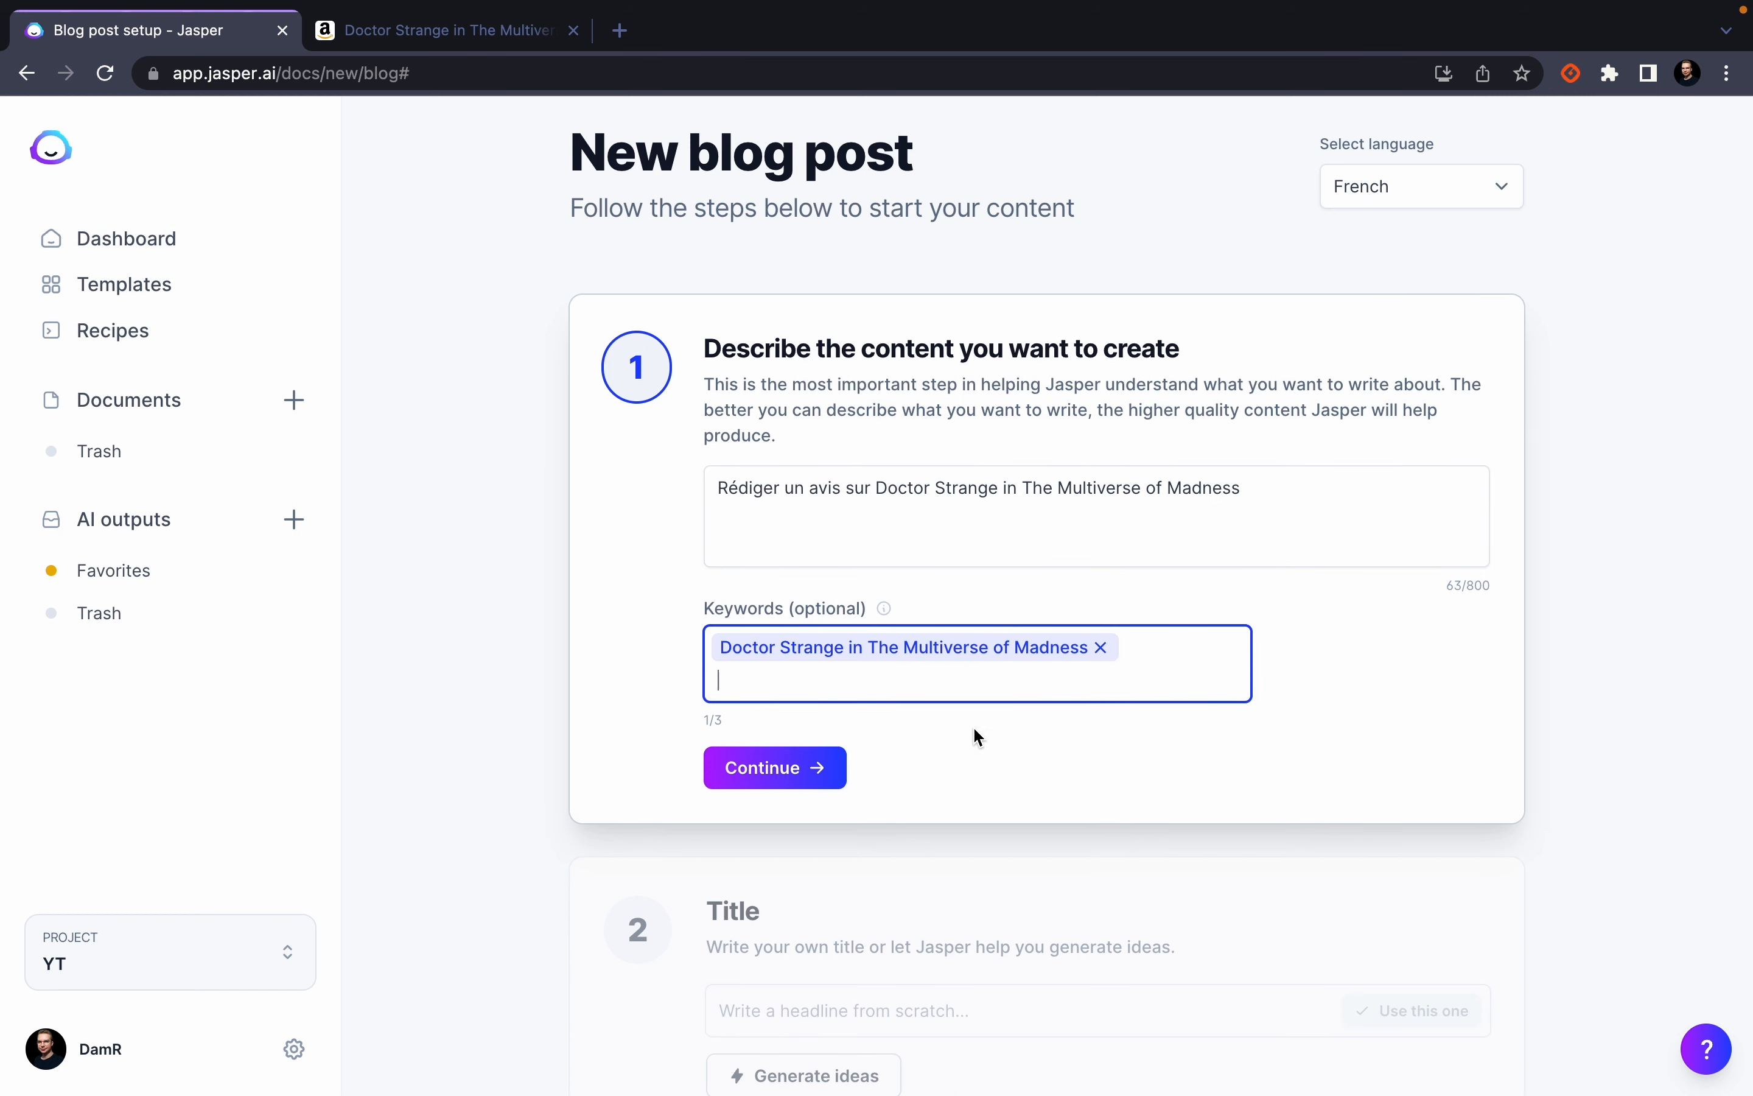
{"action": "type", "text": "avis ciné"}
{"action": "key", "text": "Return"}
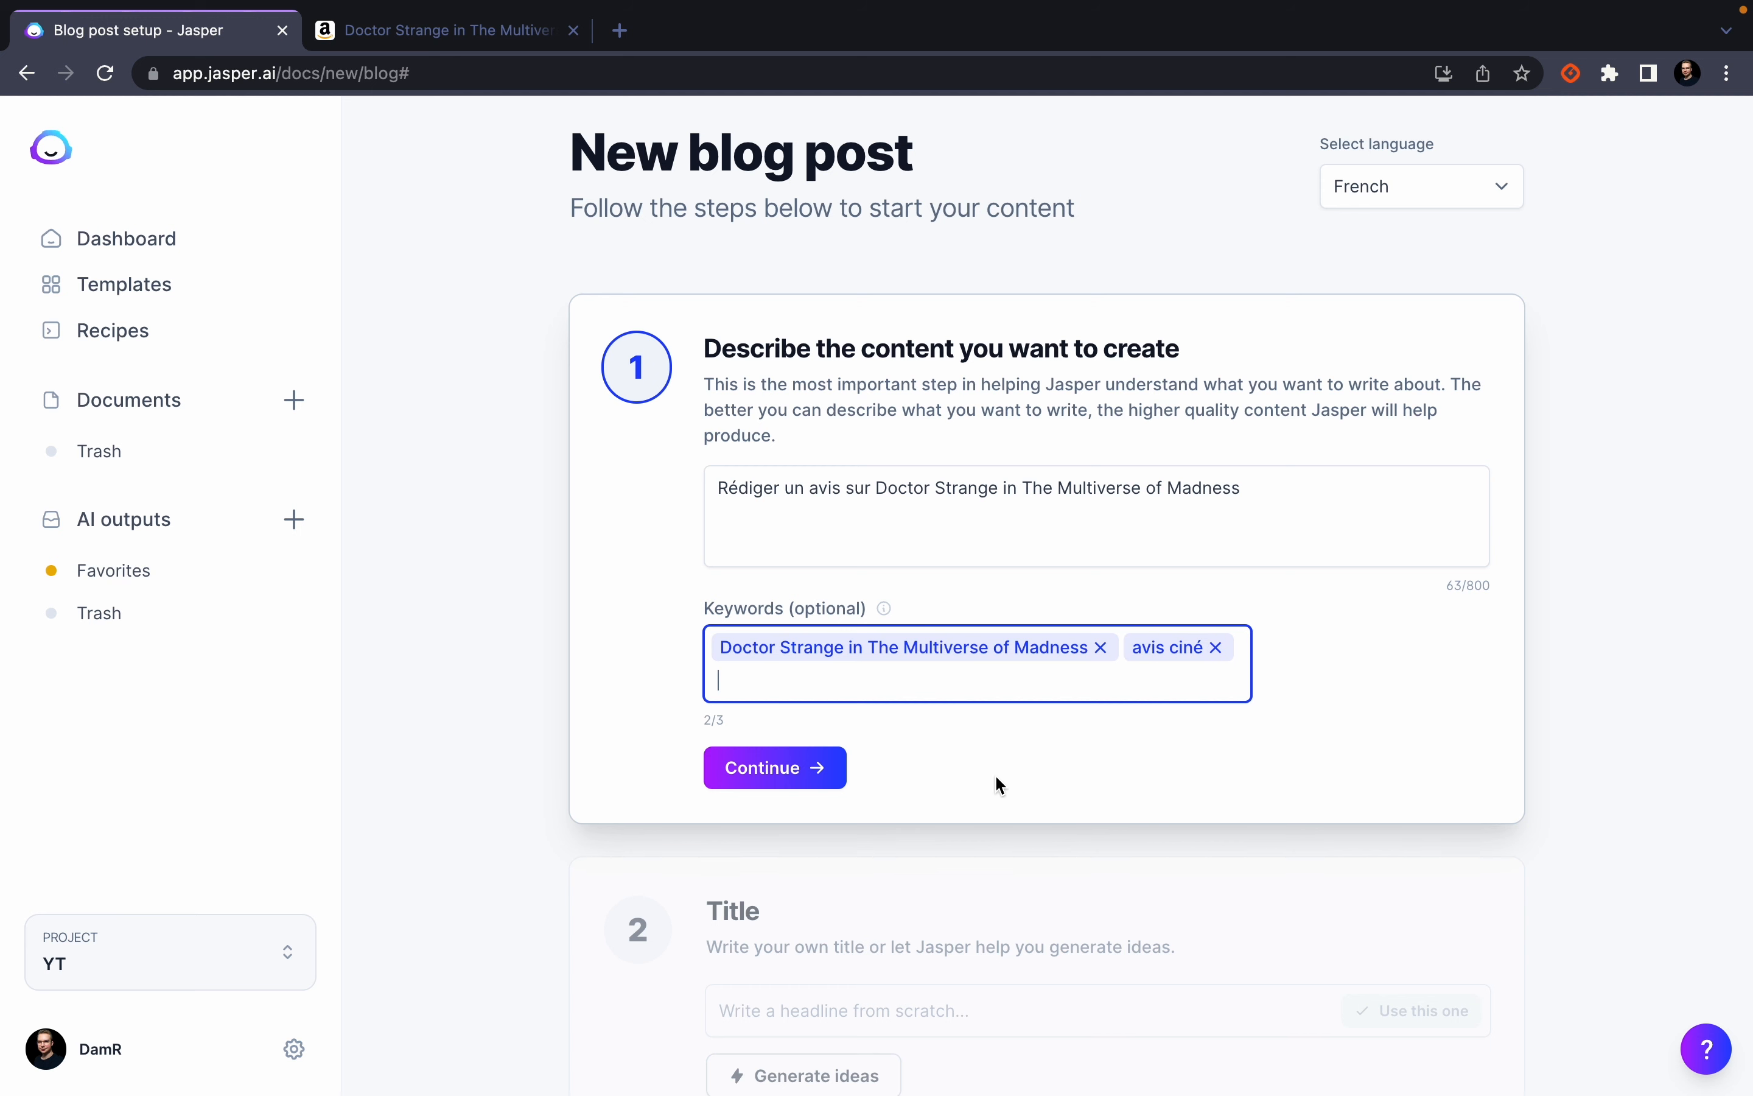
Step: Continue to the title stage and generate title ideas for the blog post
{"action": "left_click", "coordinate": [775, 767]}
{"action": "left_click", "coordinate": [790, 684]}
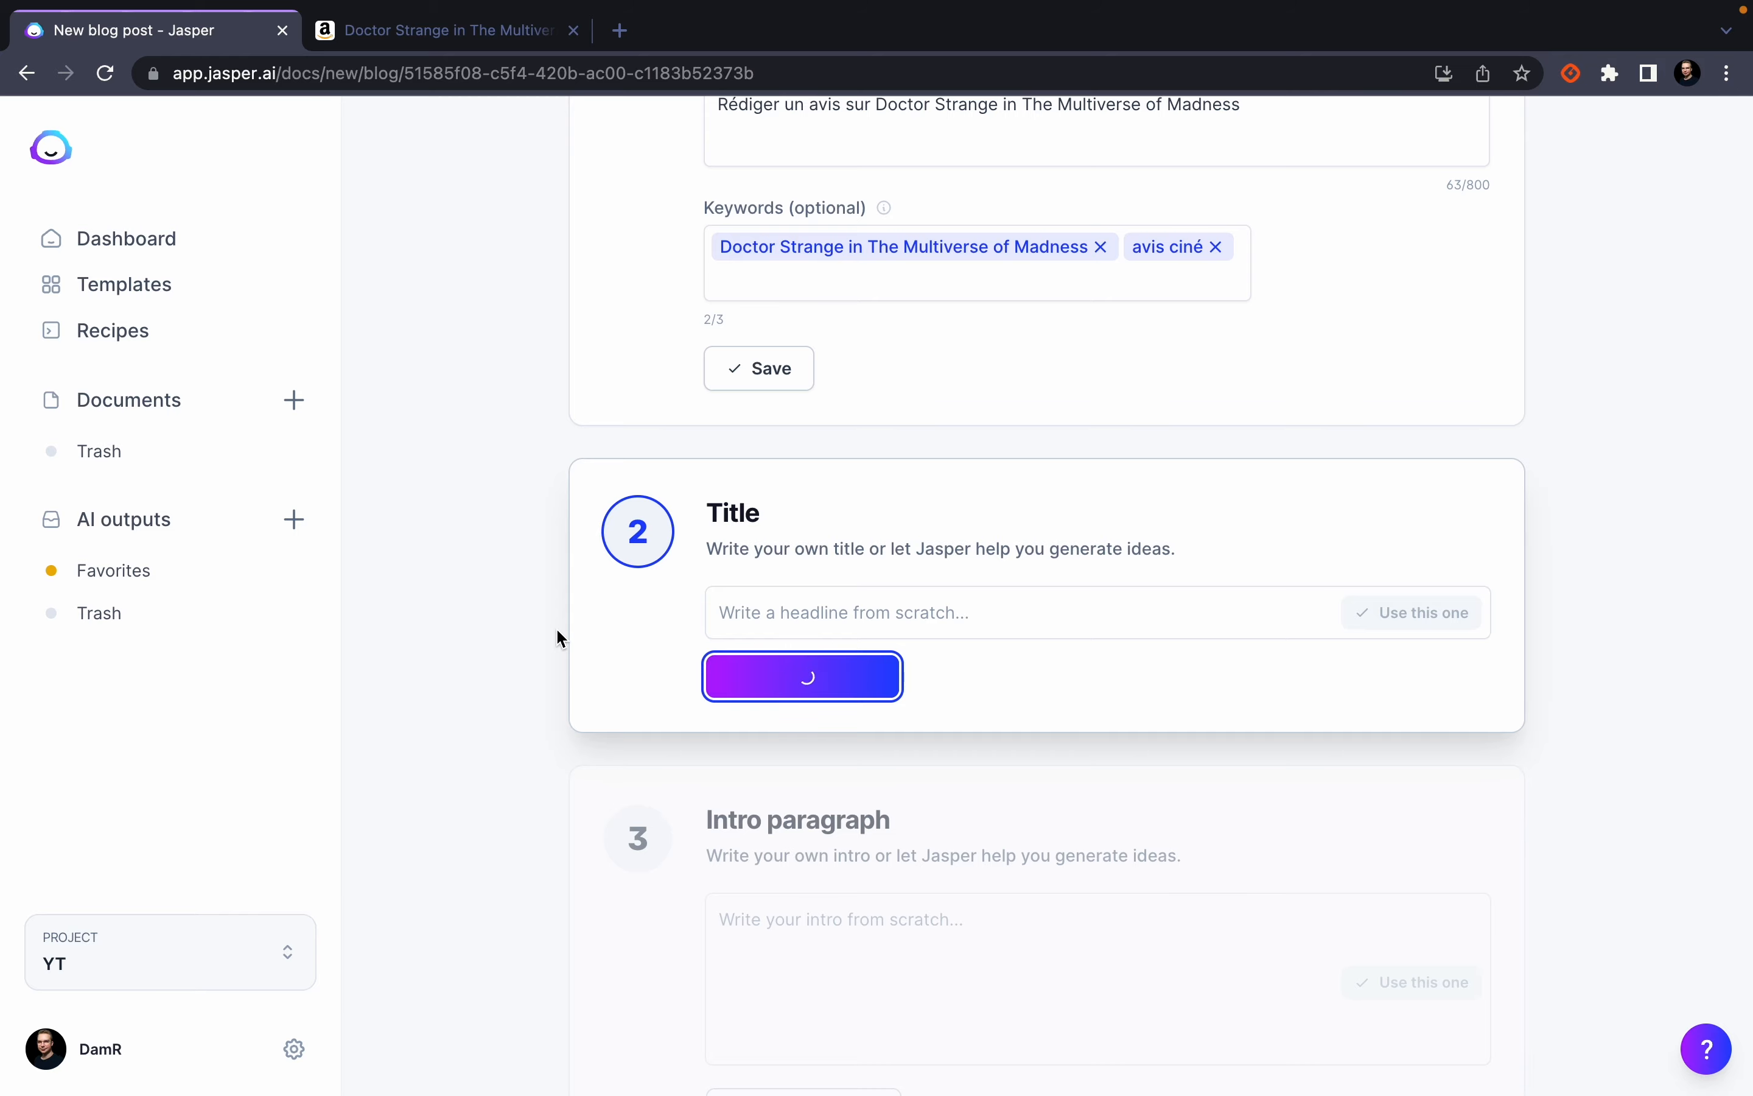
{"action": "scroll", "coordinate": [557, 629], "scroll_direction": "down", "scroll_amount": 3}
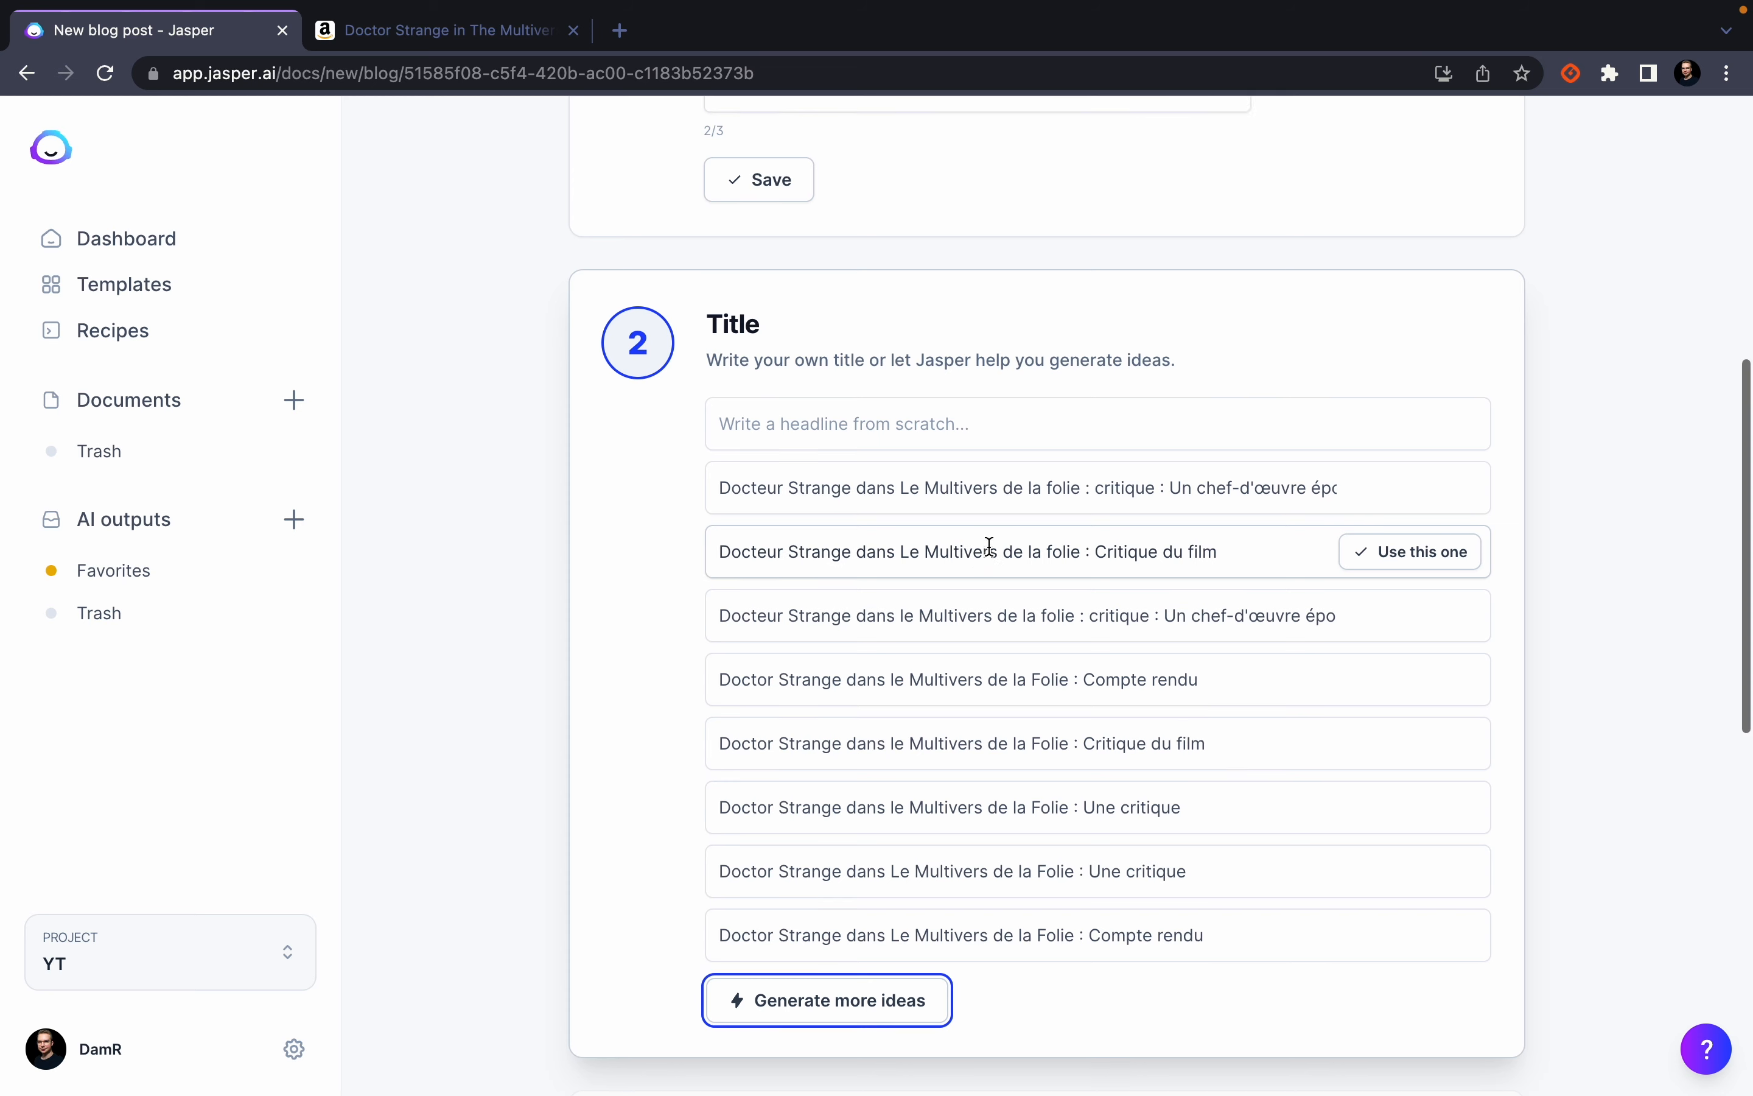
Step: Compare the film name in the description with the generated titles and use the first suggestion, "Docteur Strange dans Le Multivers de la folie : critique"
{"action": "scroll", "coordinate": [974, 549], "scroll_direction": "up", "scroll_amount": 10}
{"action": "left_click_drag", "start_coordinate": [1258, 613], "coordinate": [889, 613]}
{"action": "scroll", "coordinate": [1349, 788], "scroll_direction": "down", "scroll_amount": 3}
{"action": "scroll", "coordinate": [1348, 784], "scroll_direction": "down", "scroll_amount": 5}
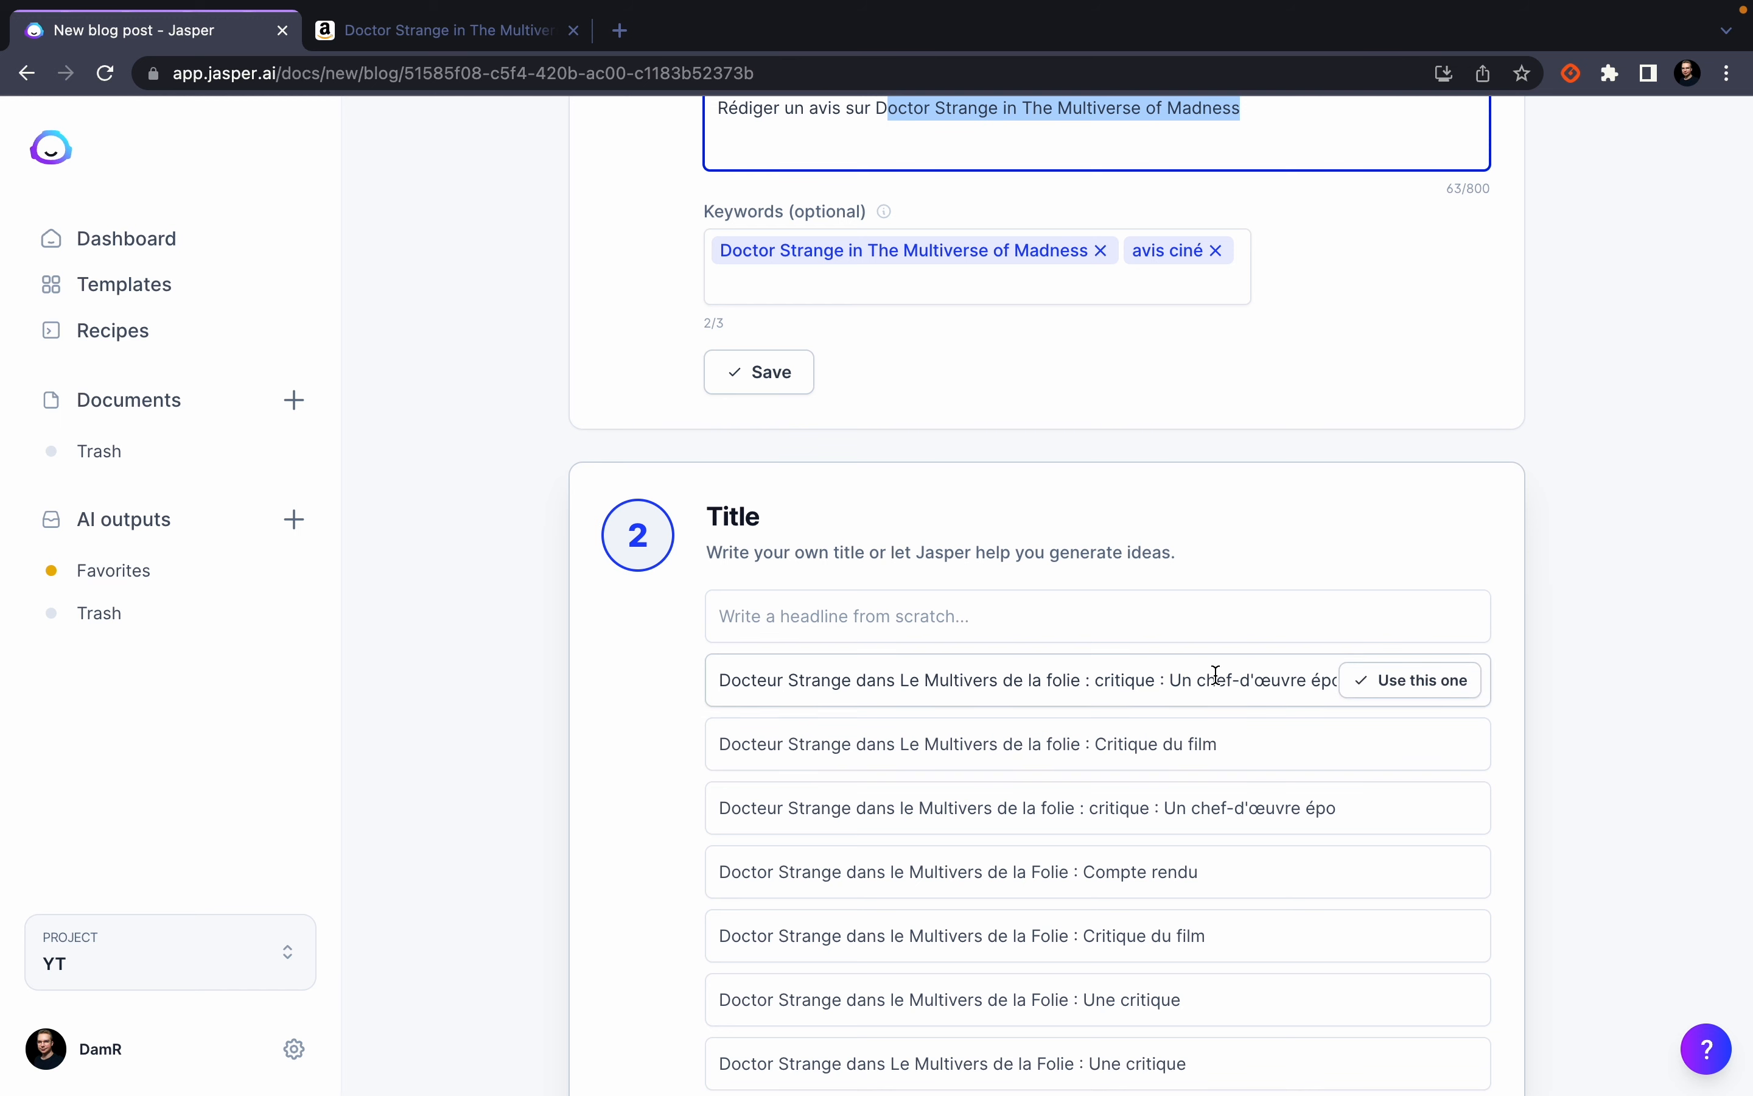
{"action": "left_click", "coordinate": [1354, 681]}
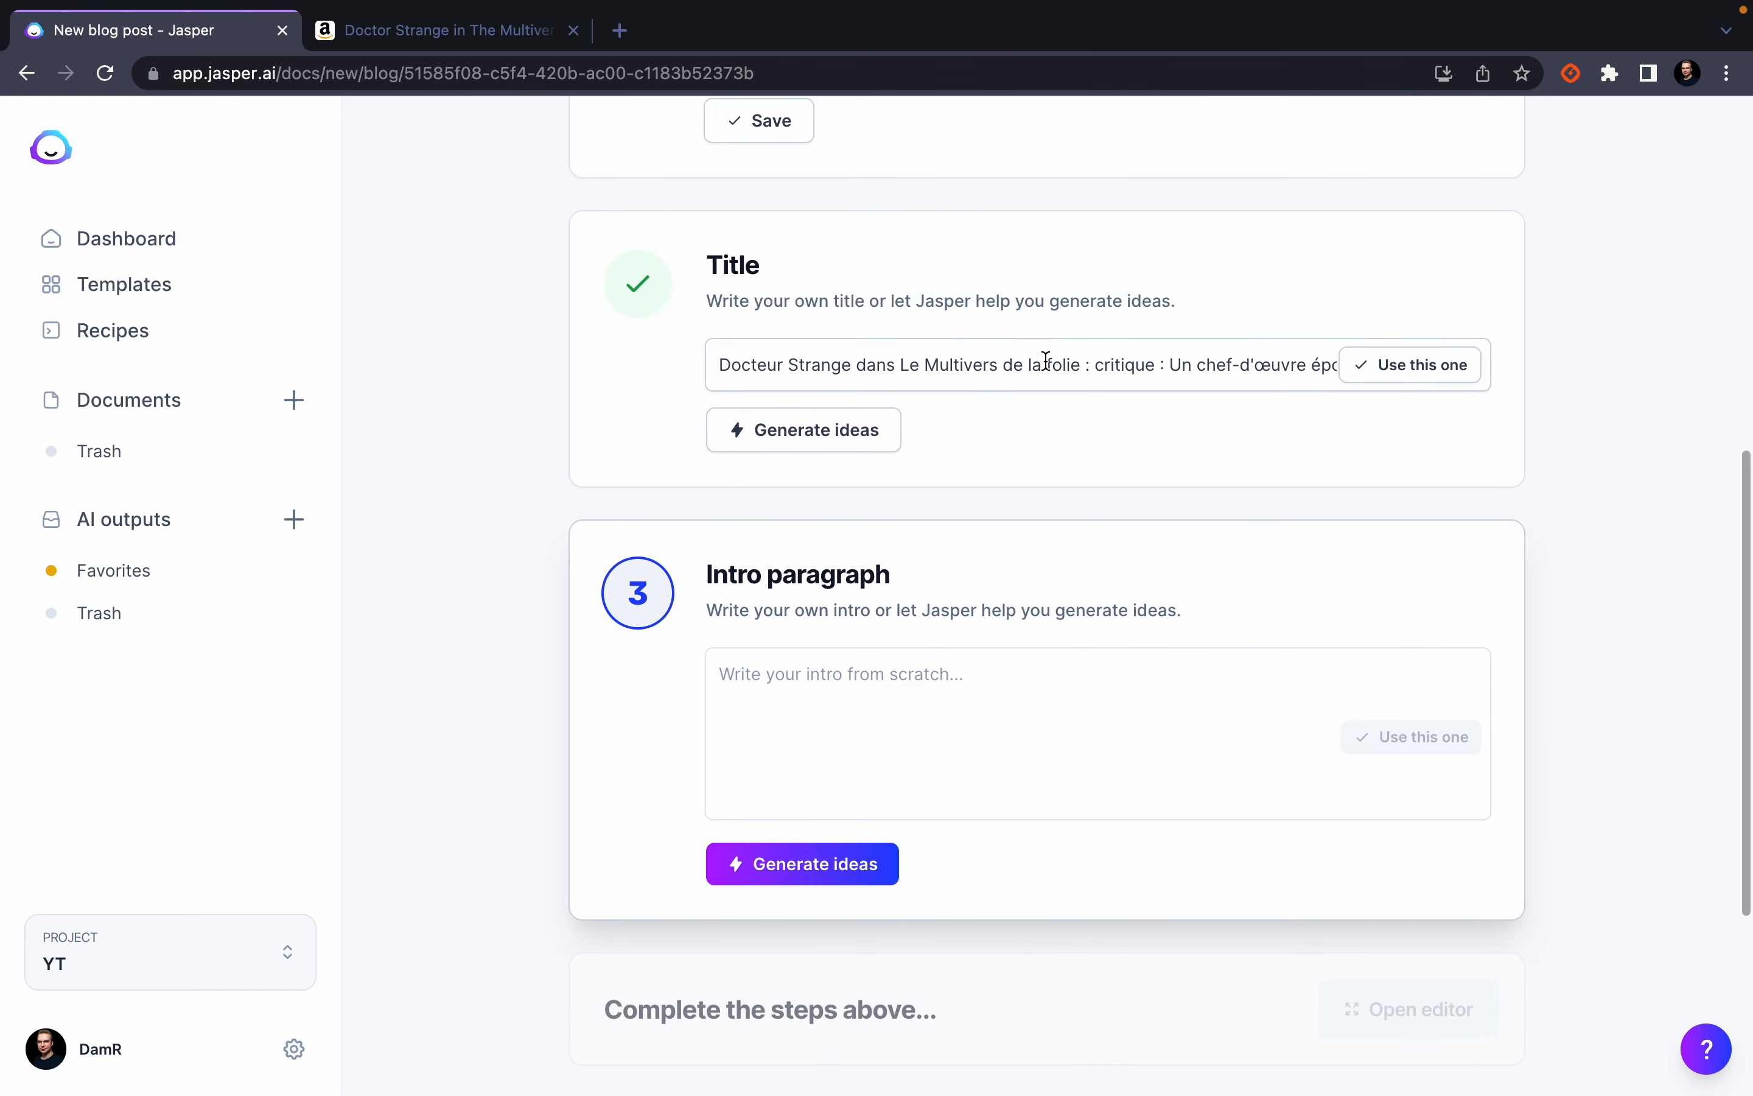
Step: Replace "dans Le Multivers de la folie" in the title with "in the multiverse of madness" and accept the edited title
{"action": "left_click_drag", "start_coordinate": [1080, 365], "coordinate": [896, 366]}
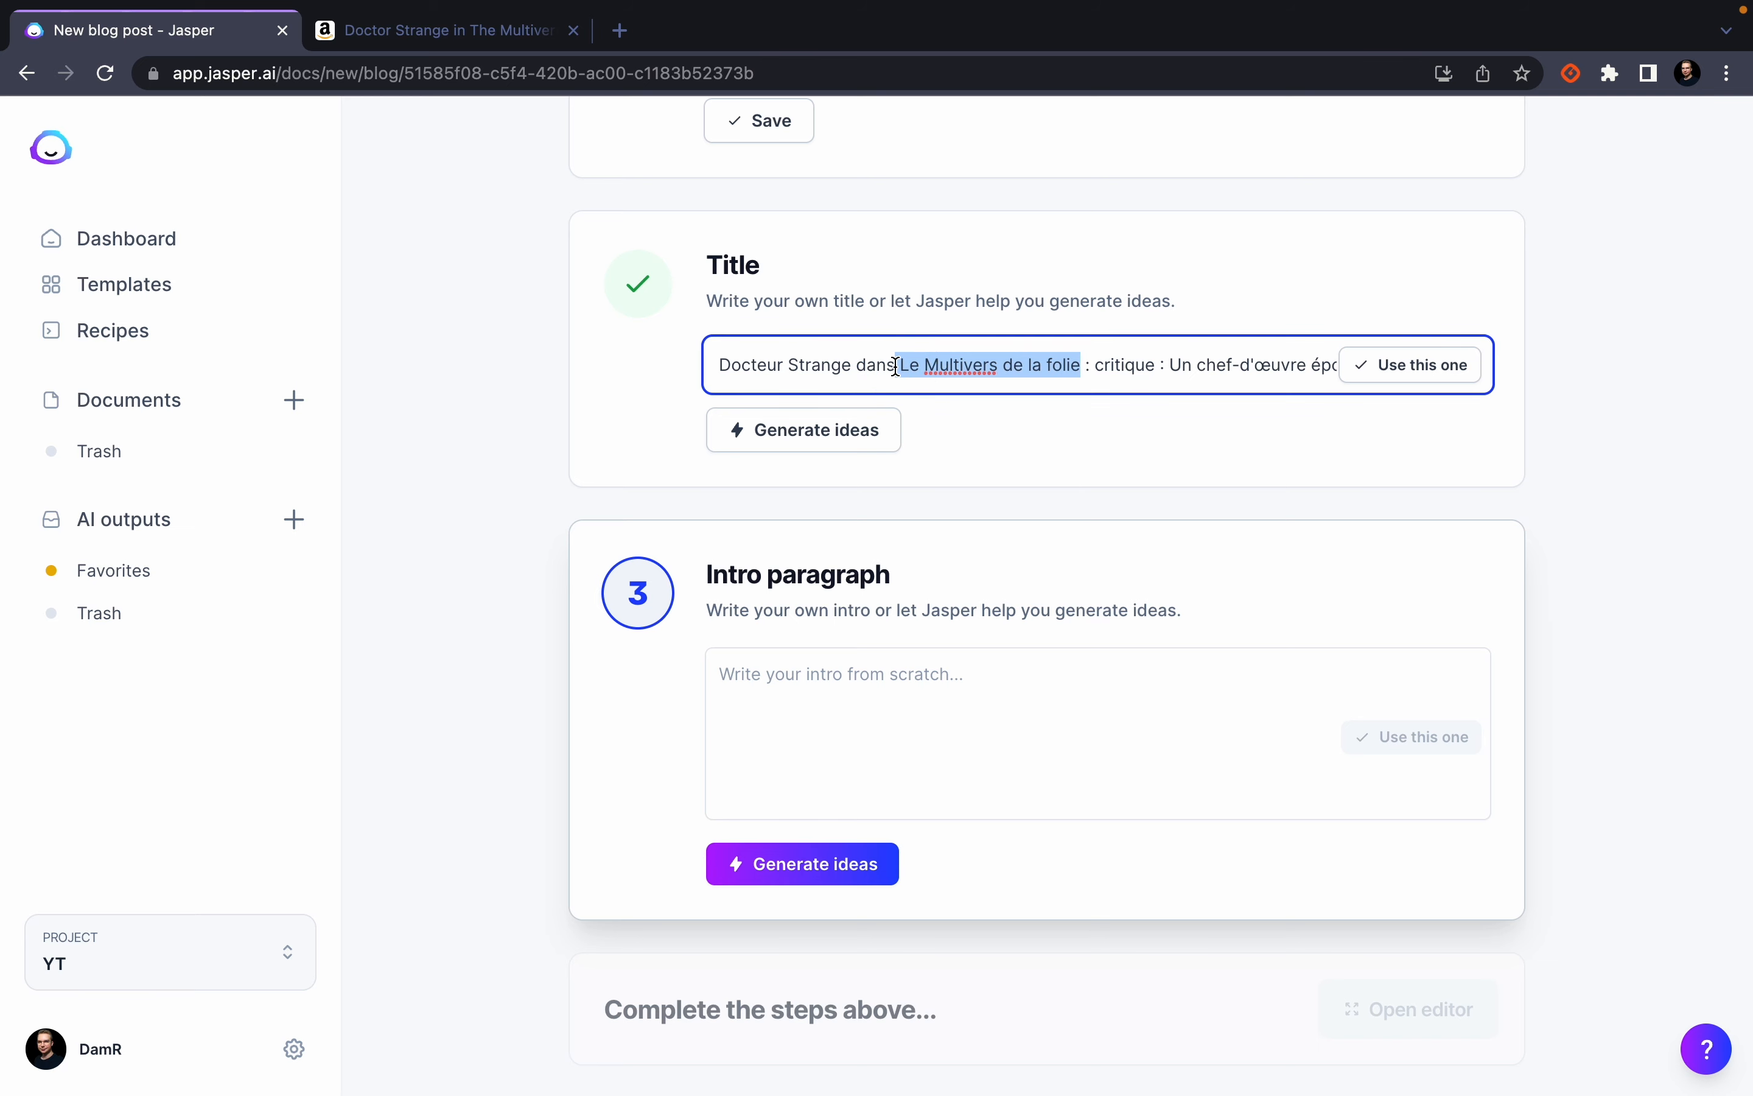
{"action": "key", "text": "BackSpace"}
{"action": "key", "text": "BackSpace"}
{"action": "key", "text": "BackSpace"}
{"action": "key", "text": "BackSpace"}
{"action": "key", "text": "BackSpace"}
{"action": "type", "text": "in to"}
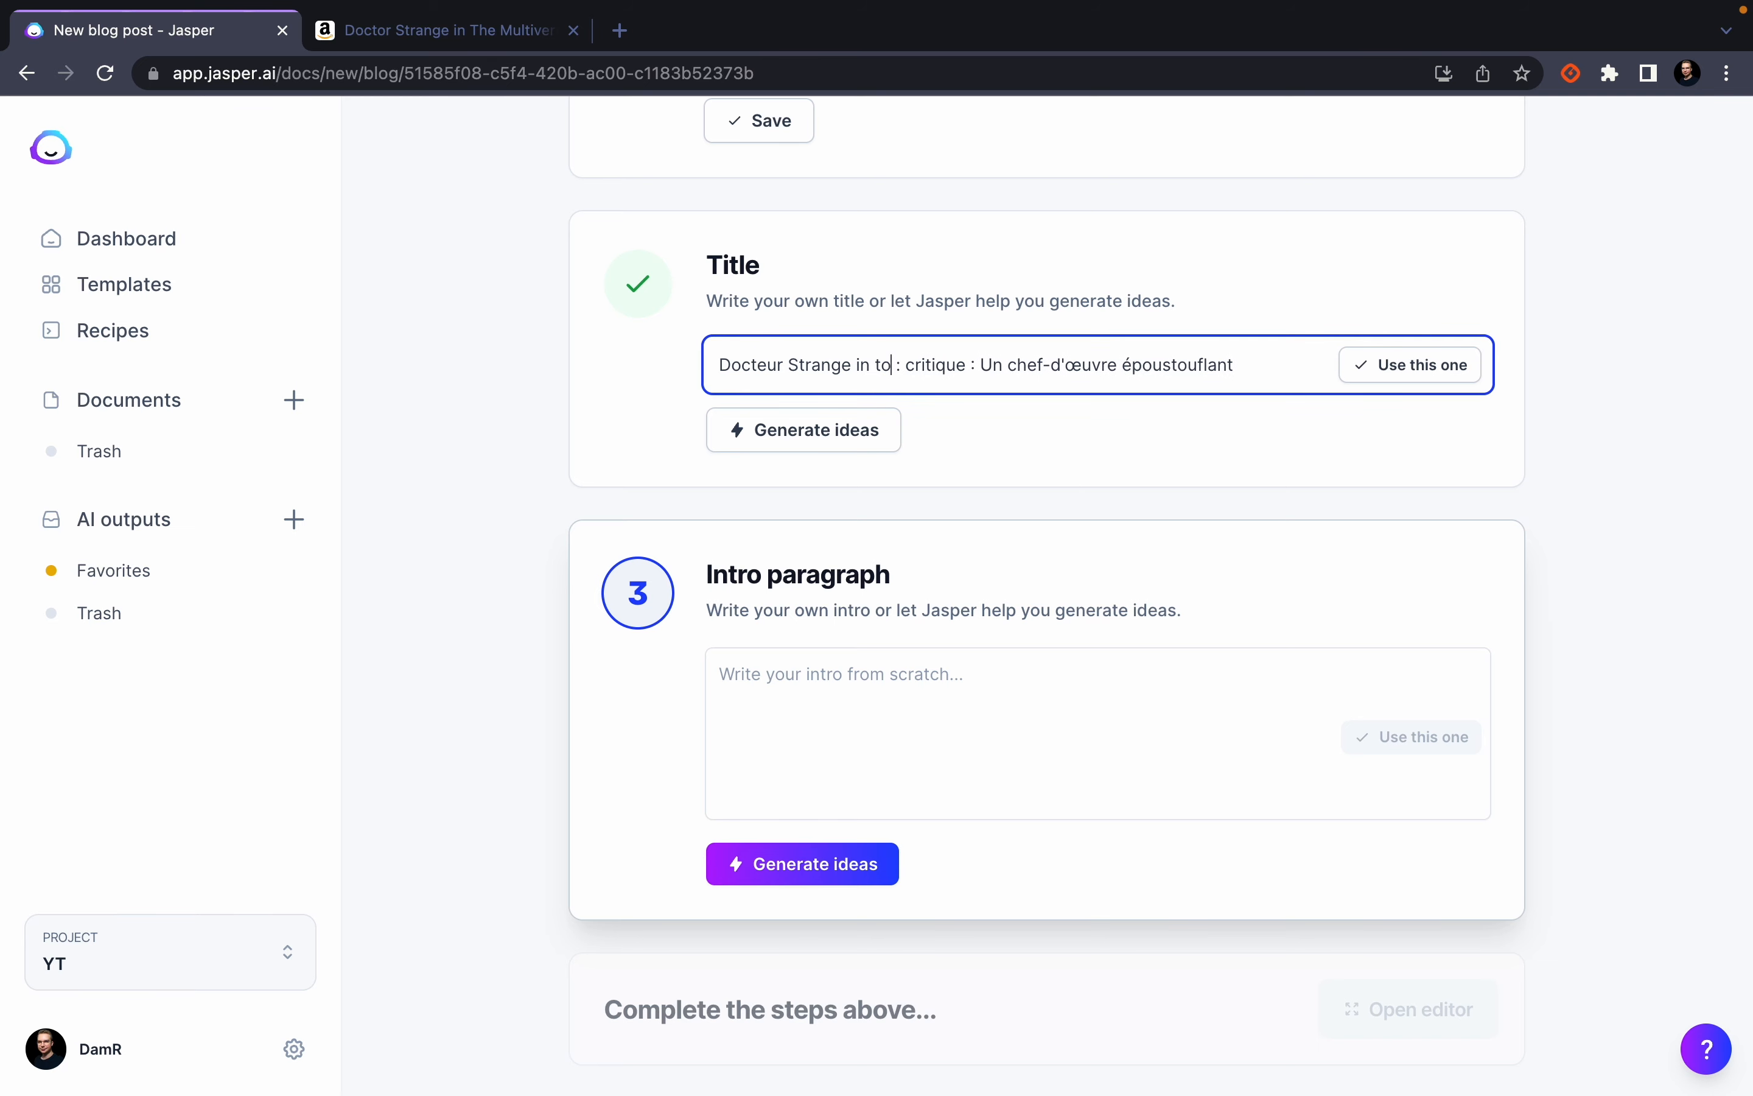
{"action": "scroll", "coordinate": [1044, 580], "scroll_direction": "up", "scroll_amount": 6}
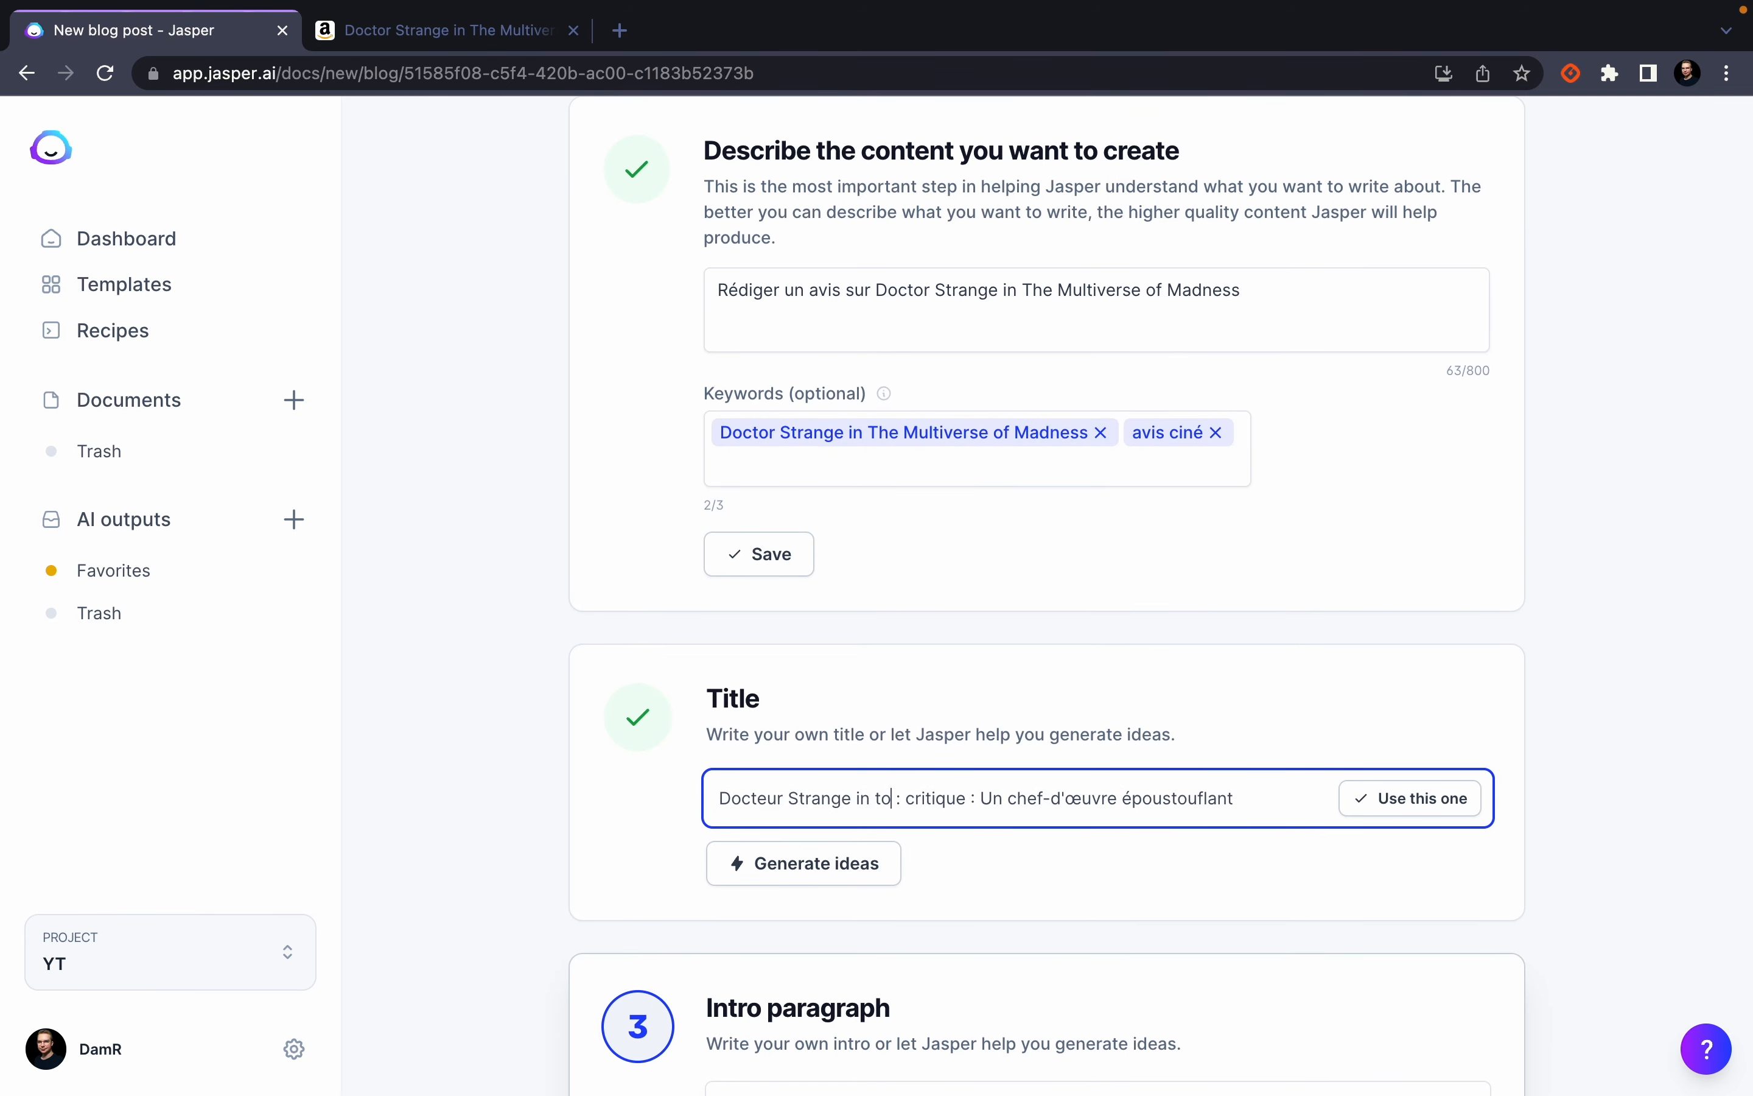
{"action": "key", "text": "BackSpace"}
{"action": "type", "text": "he multiverse"}
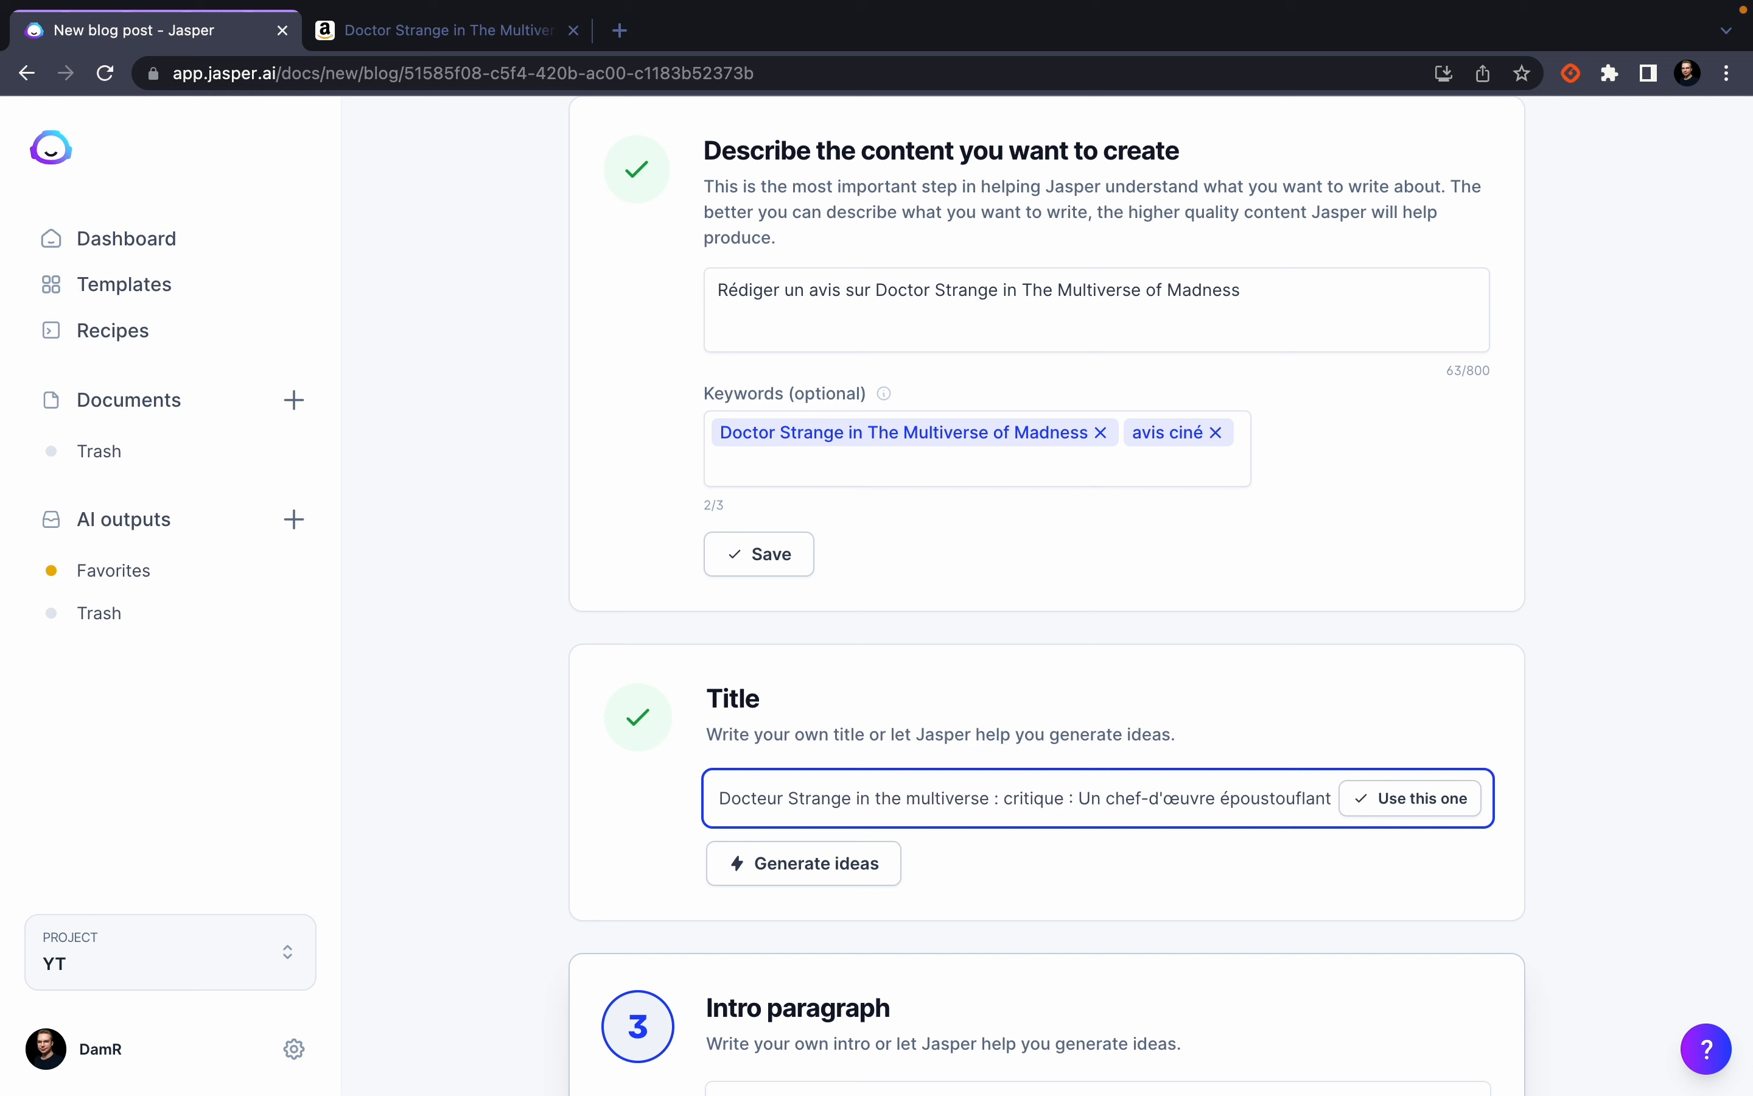
{"action": "type", "text": " of made"}
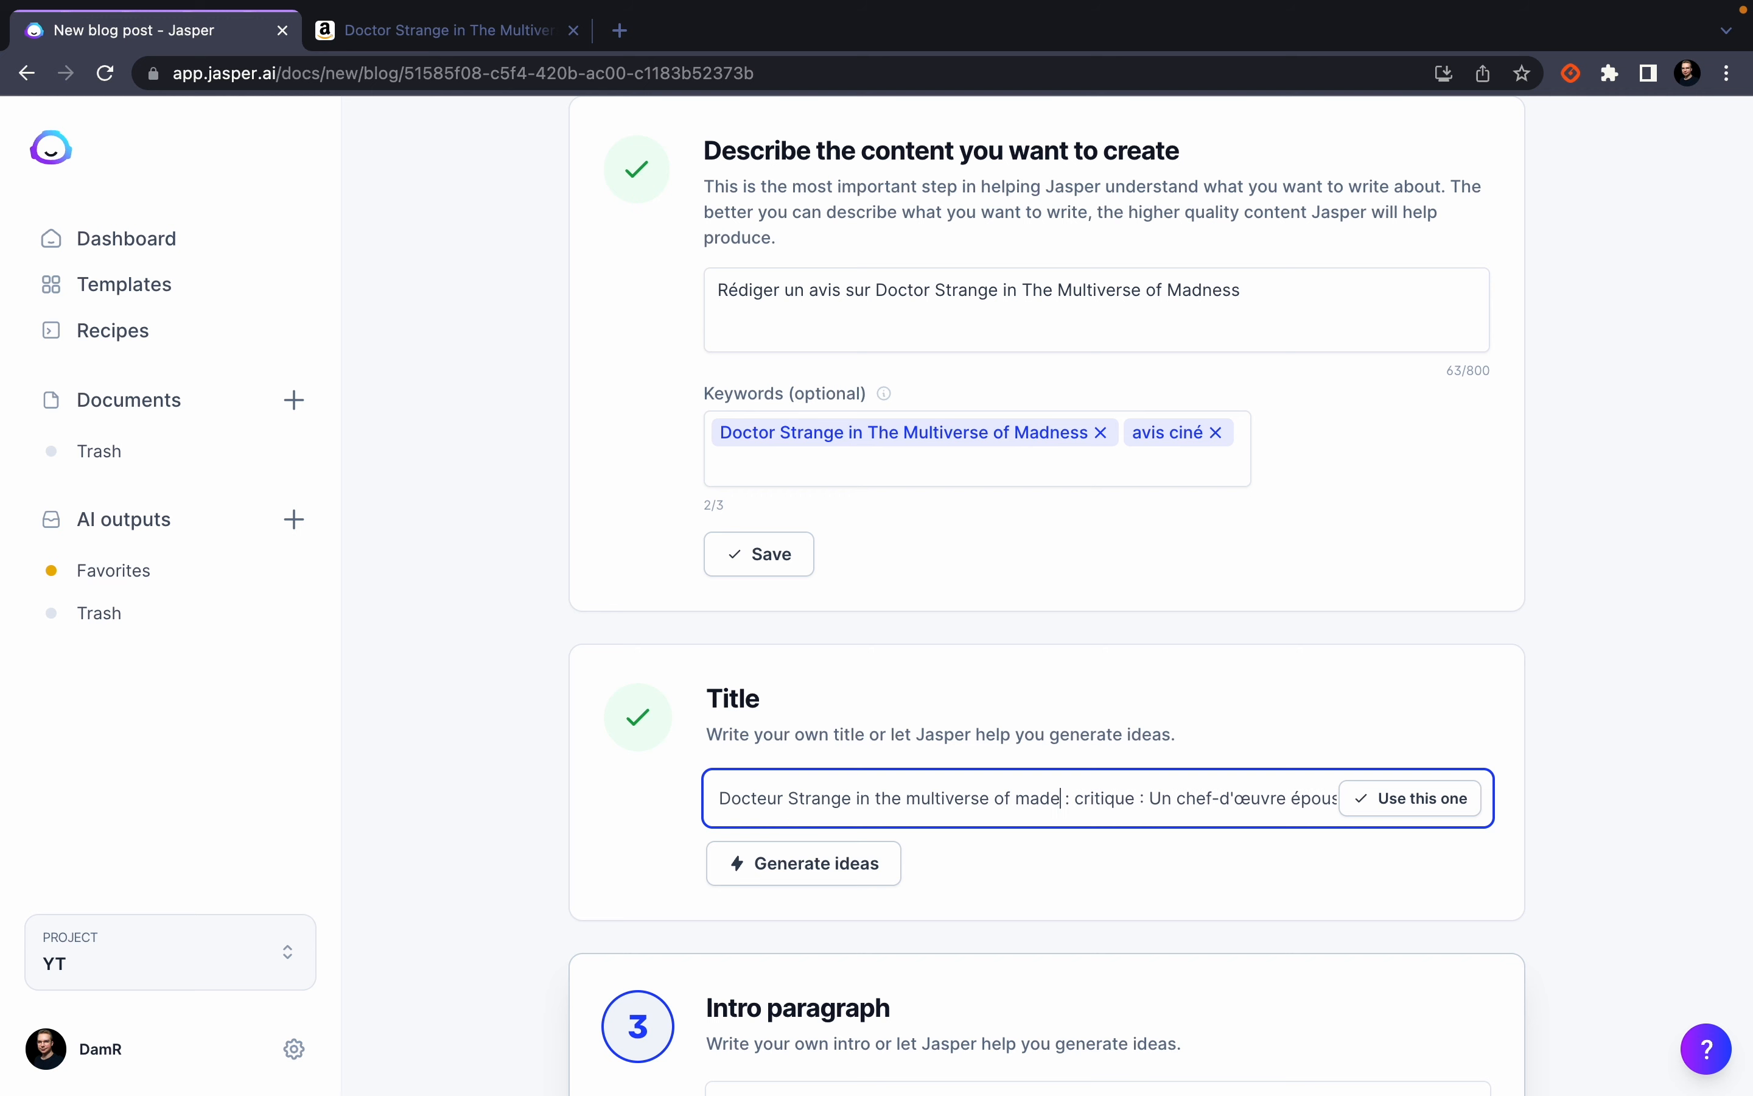
{"action": "key", "text": "BackSpace"}
{"action": "type", "text": "ness"}
{"action": "left_click", "coordinate": [1411, 798]}
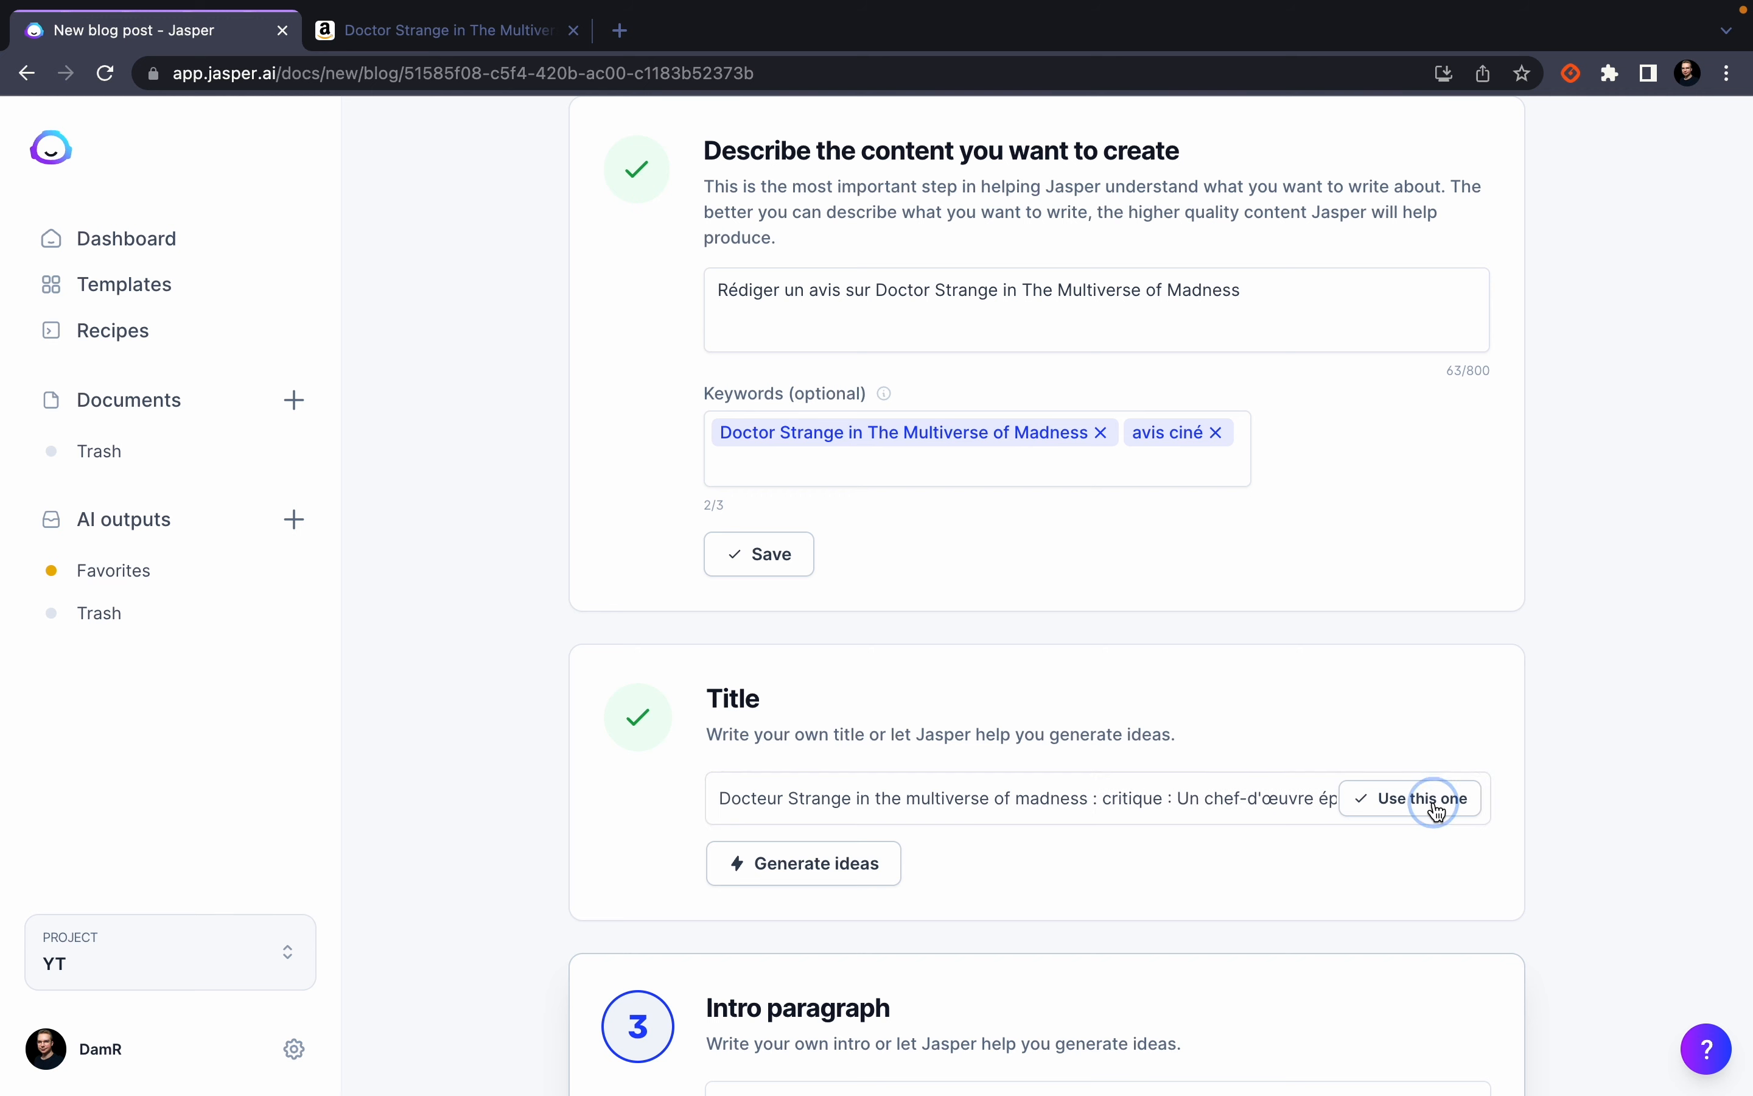
Step: Generate ideas for the intro paragraph and use the first suggestion, beginning "Doctor Strange est de retour dans le nouveau film"
{"action": "left_click", "coordinate": [749, 757]}
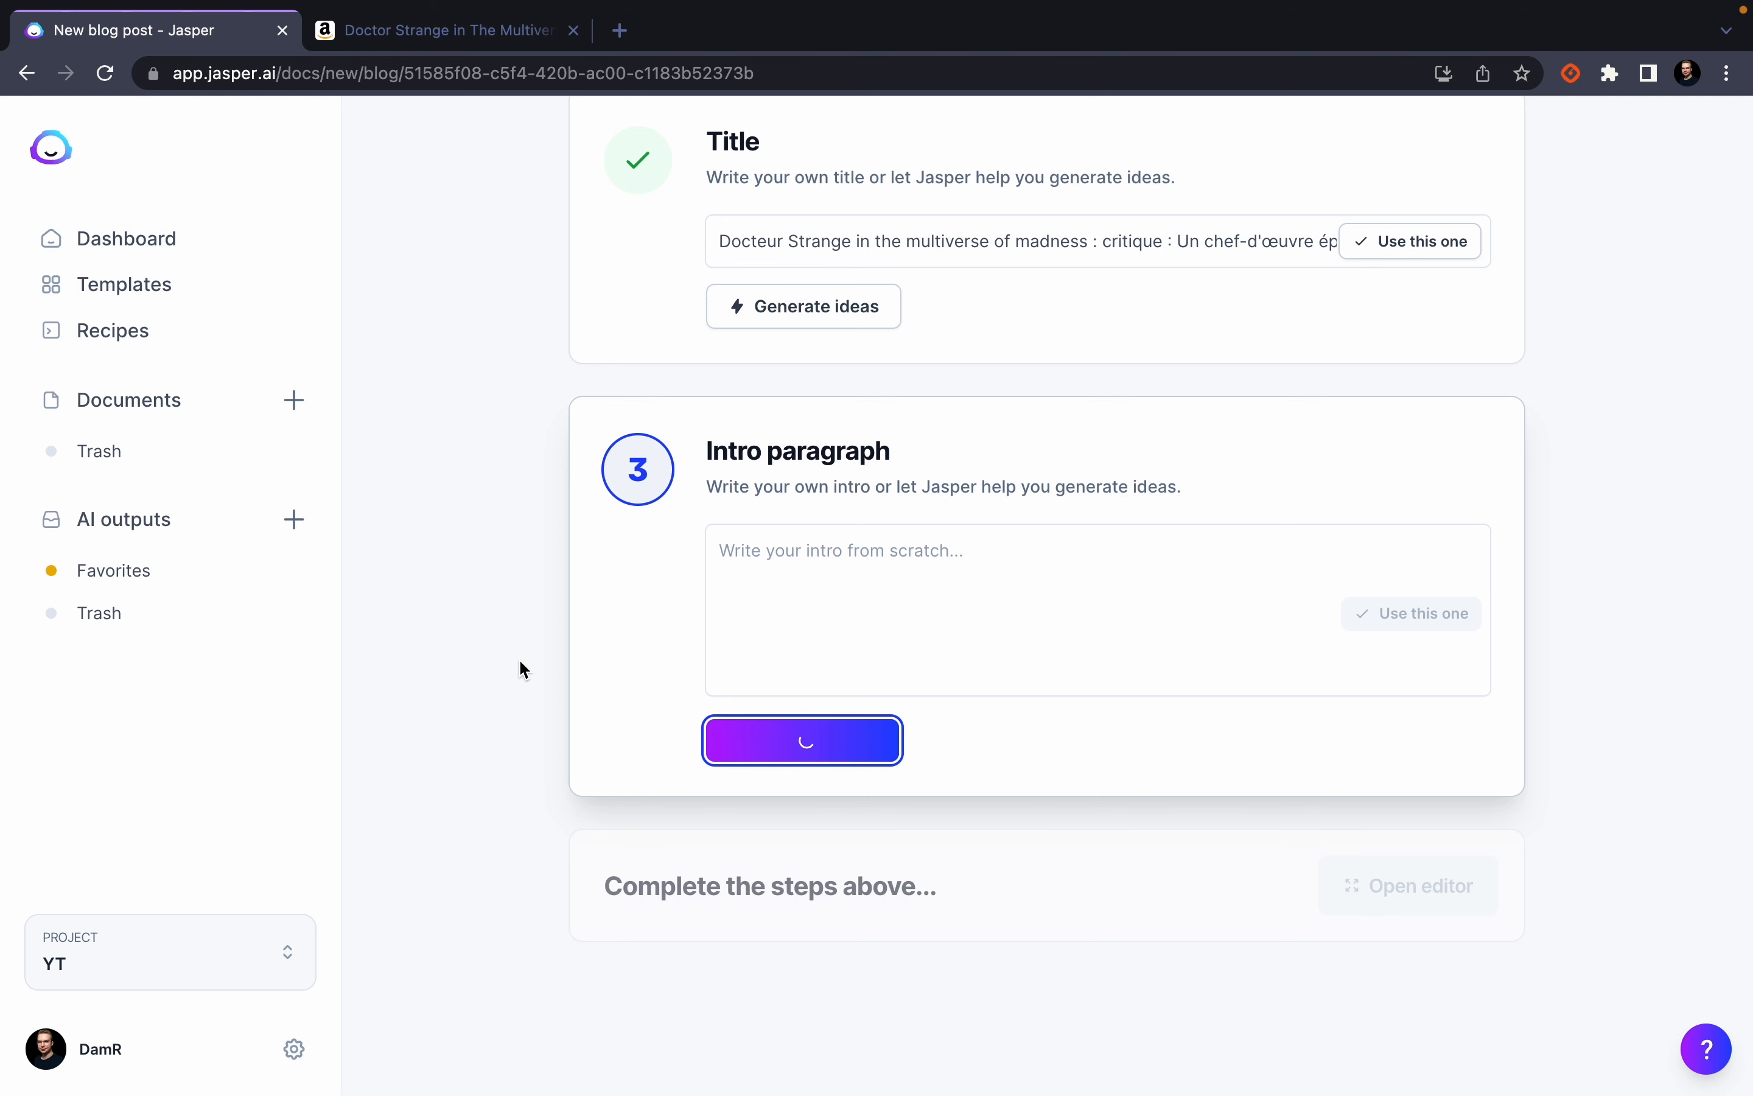
{"action": "scroll", "coordinate": [519, 658], "scroll_direction": "down", "scroll_amount": 2}
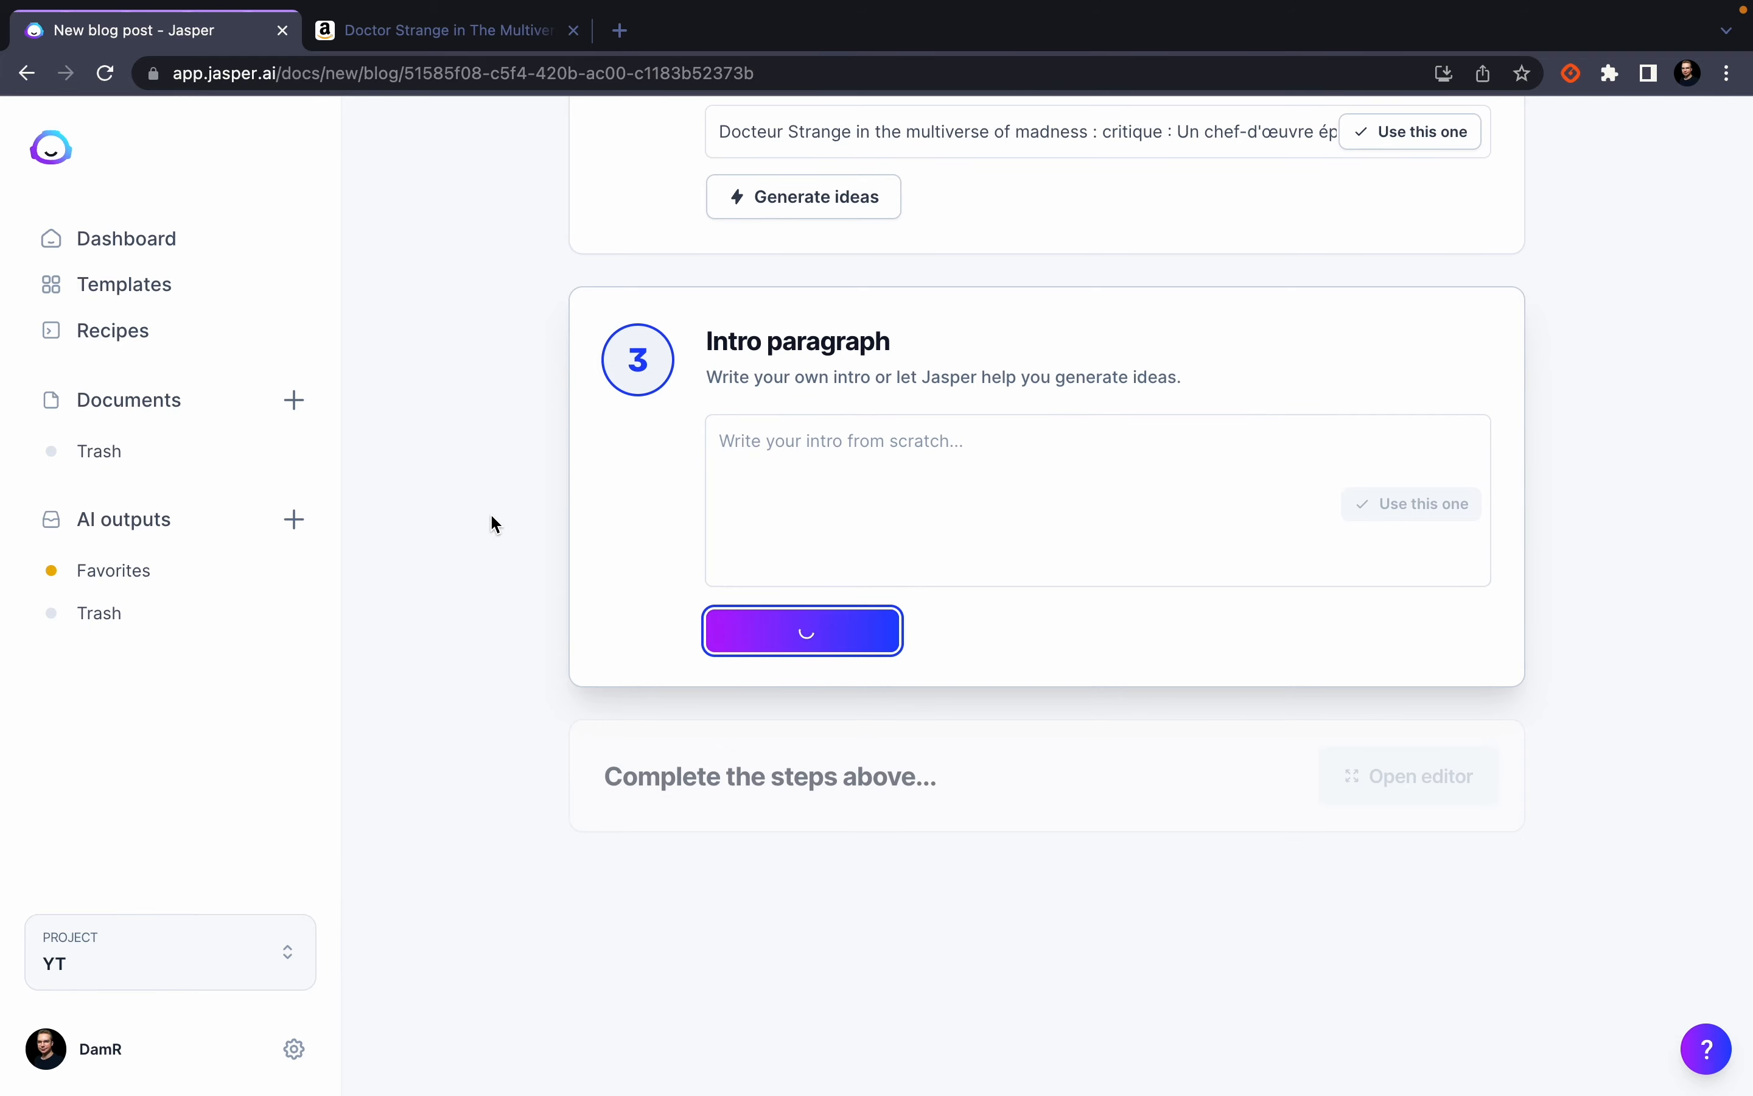
{"action": "scroll", "coordinate": [490, 513], "scroll_direction": "down", "scroll_amount": 3}
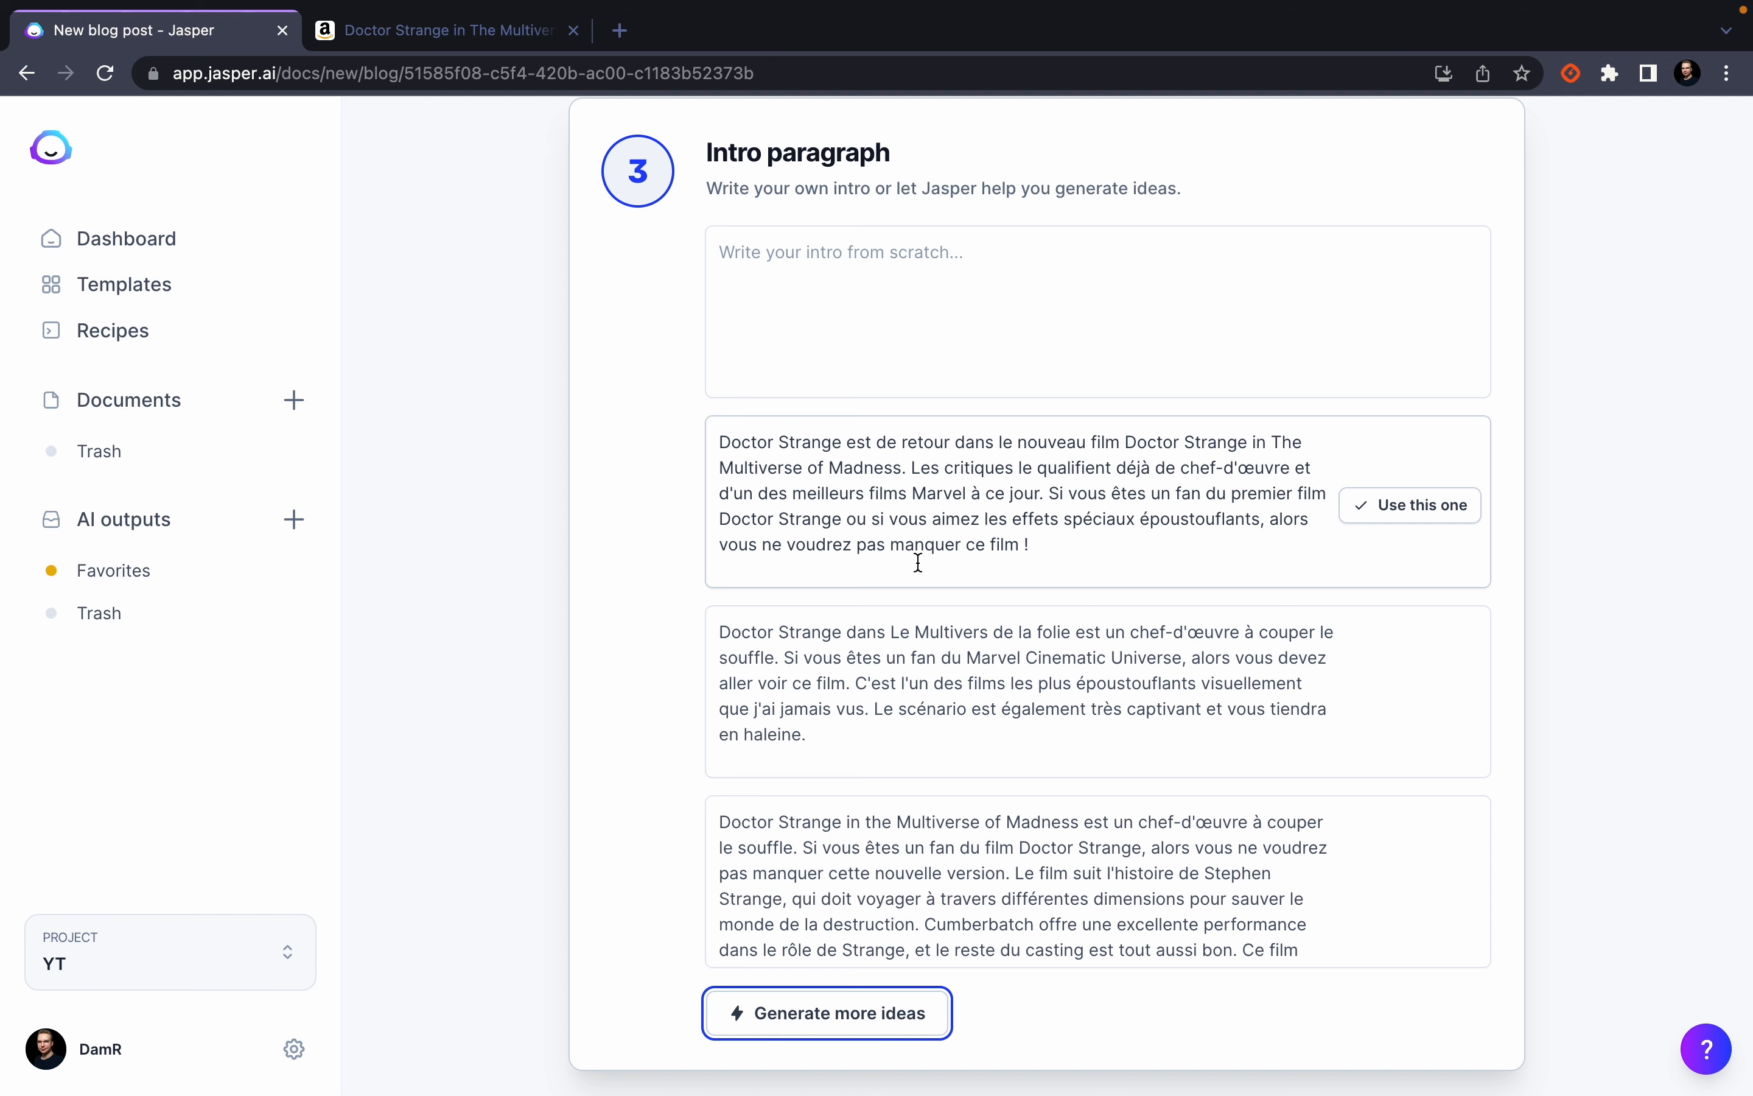
{"action": "left_click", "coordinate": [1406, 507]}
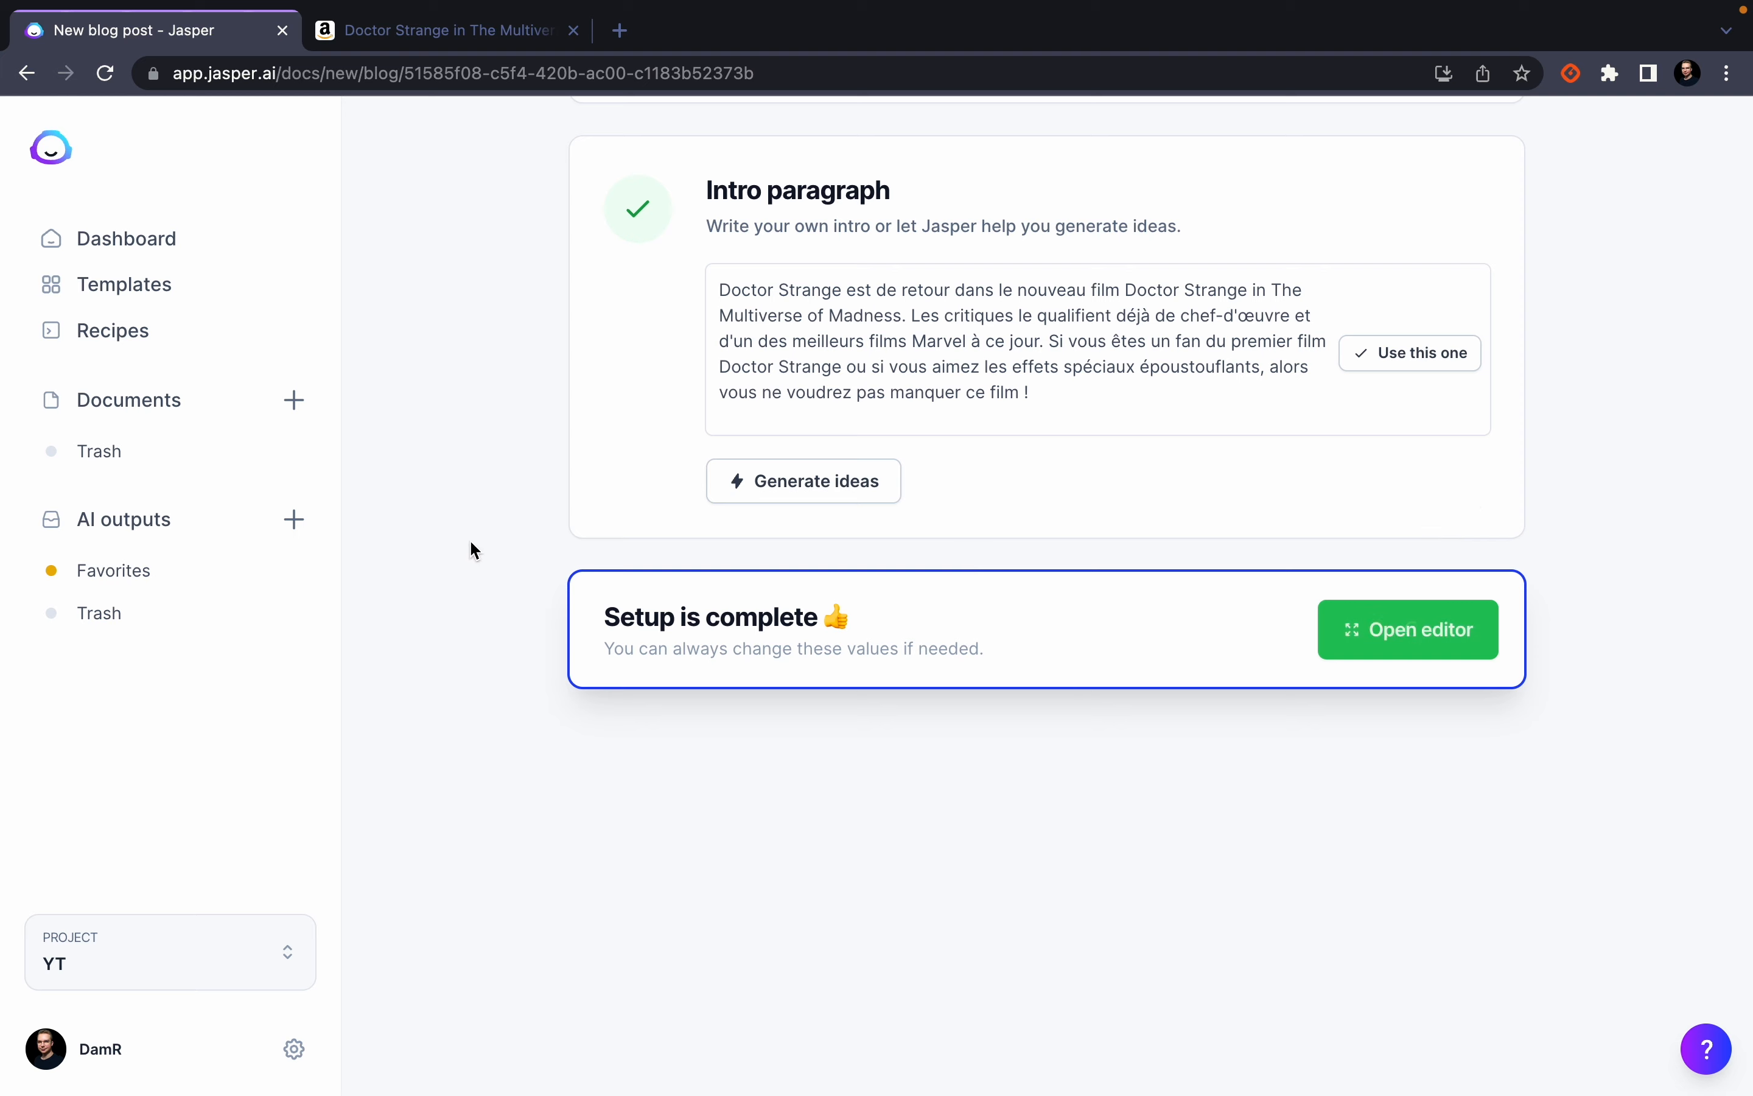
Step: Open the blog post in the document editor and bring up the Blog Post Outline template alongside it
{"action": "left_click", "coordinate": [1389, 647]}
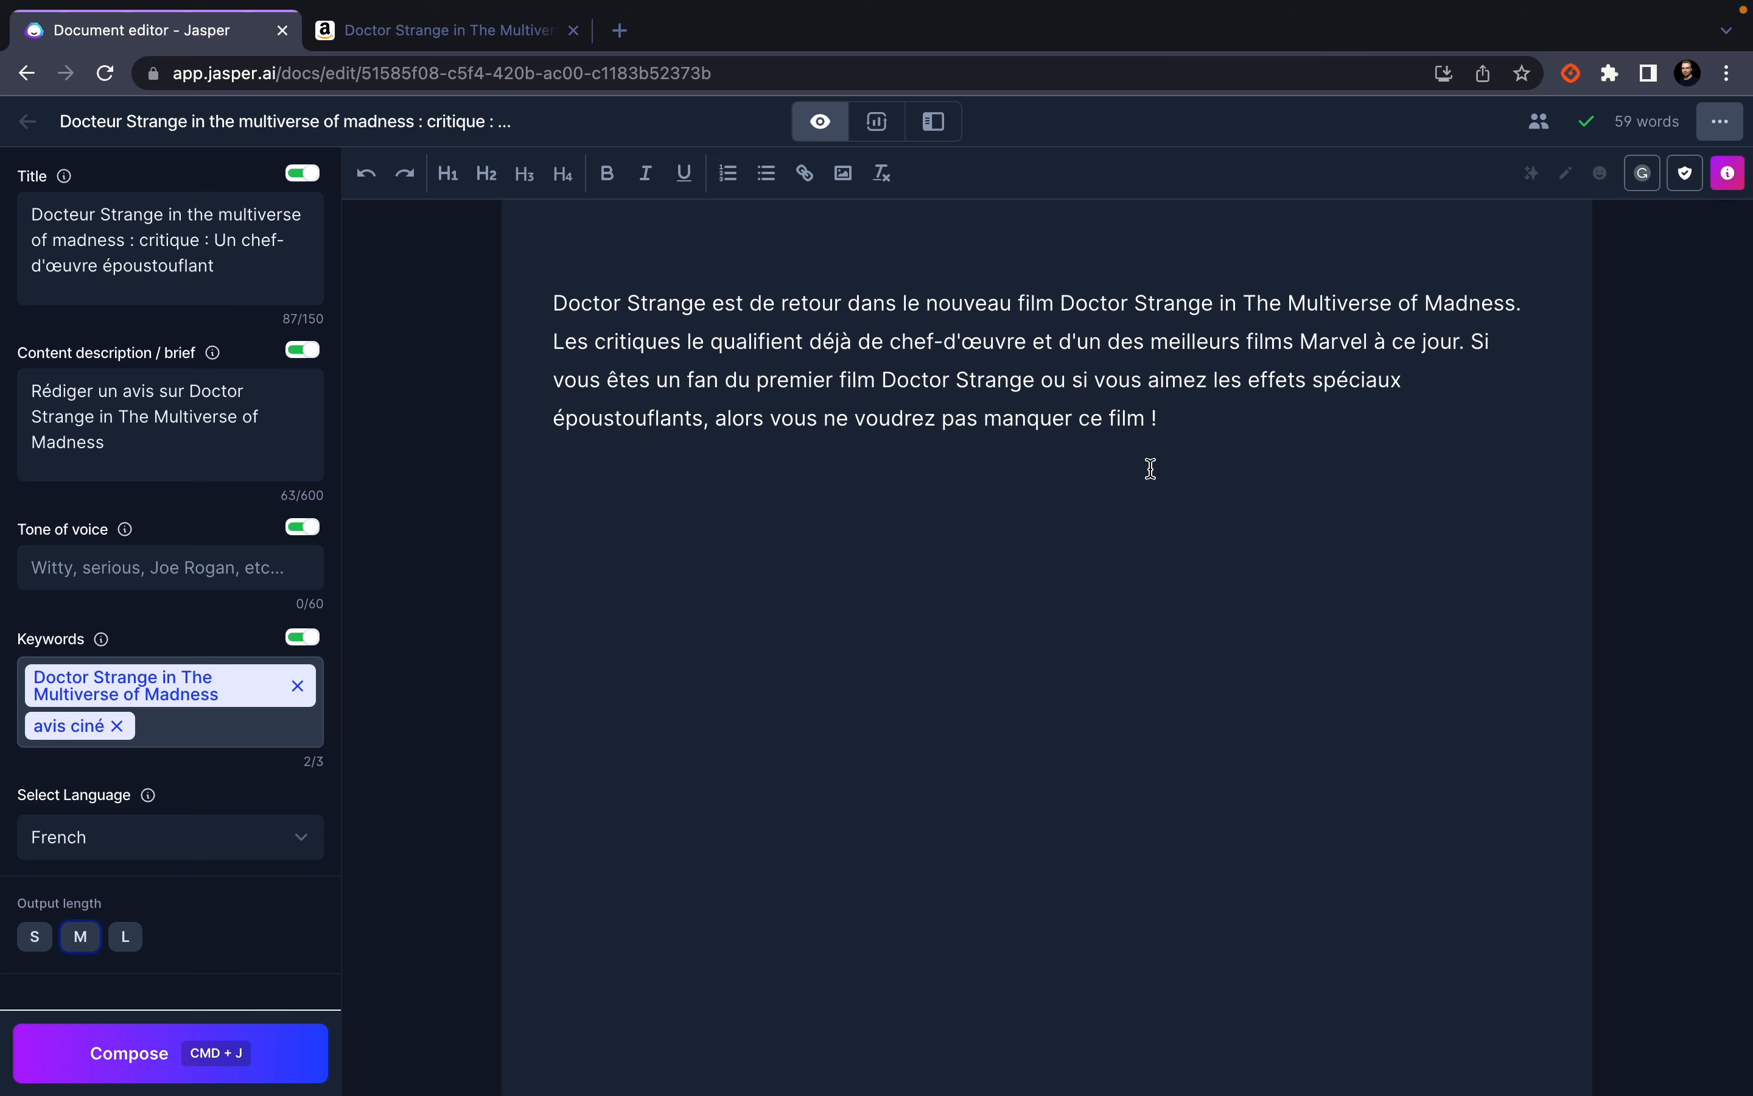
{"action": "triple_click", "coordinate": [1201, 403]}
{"action": "left_click", "coordinate": [972, 538]}
{"action": "left_click", "coordinate": [953, 129]}
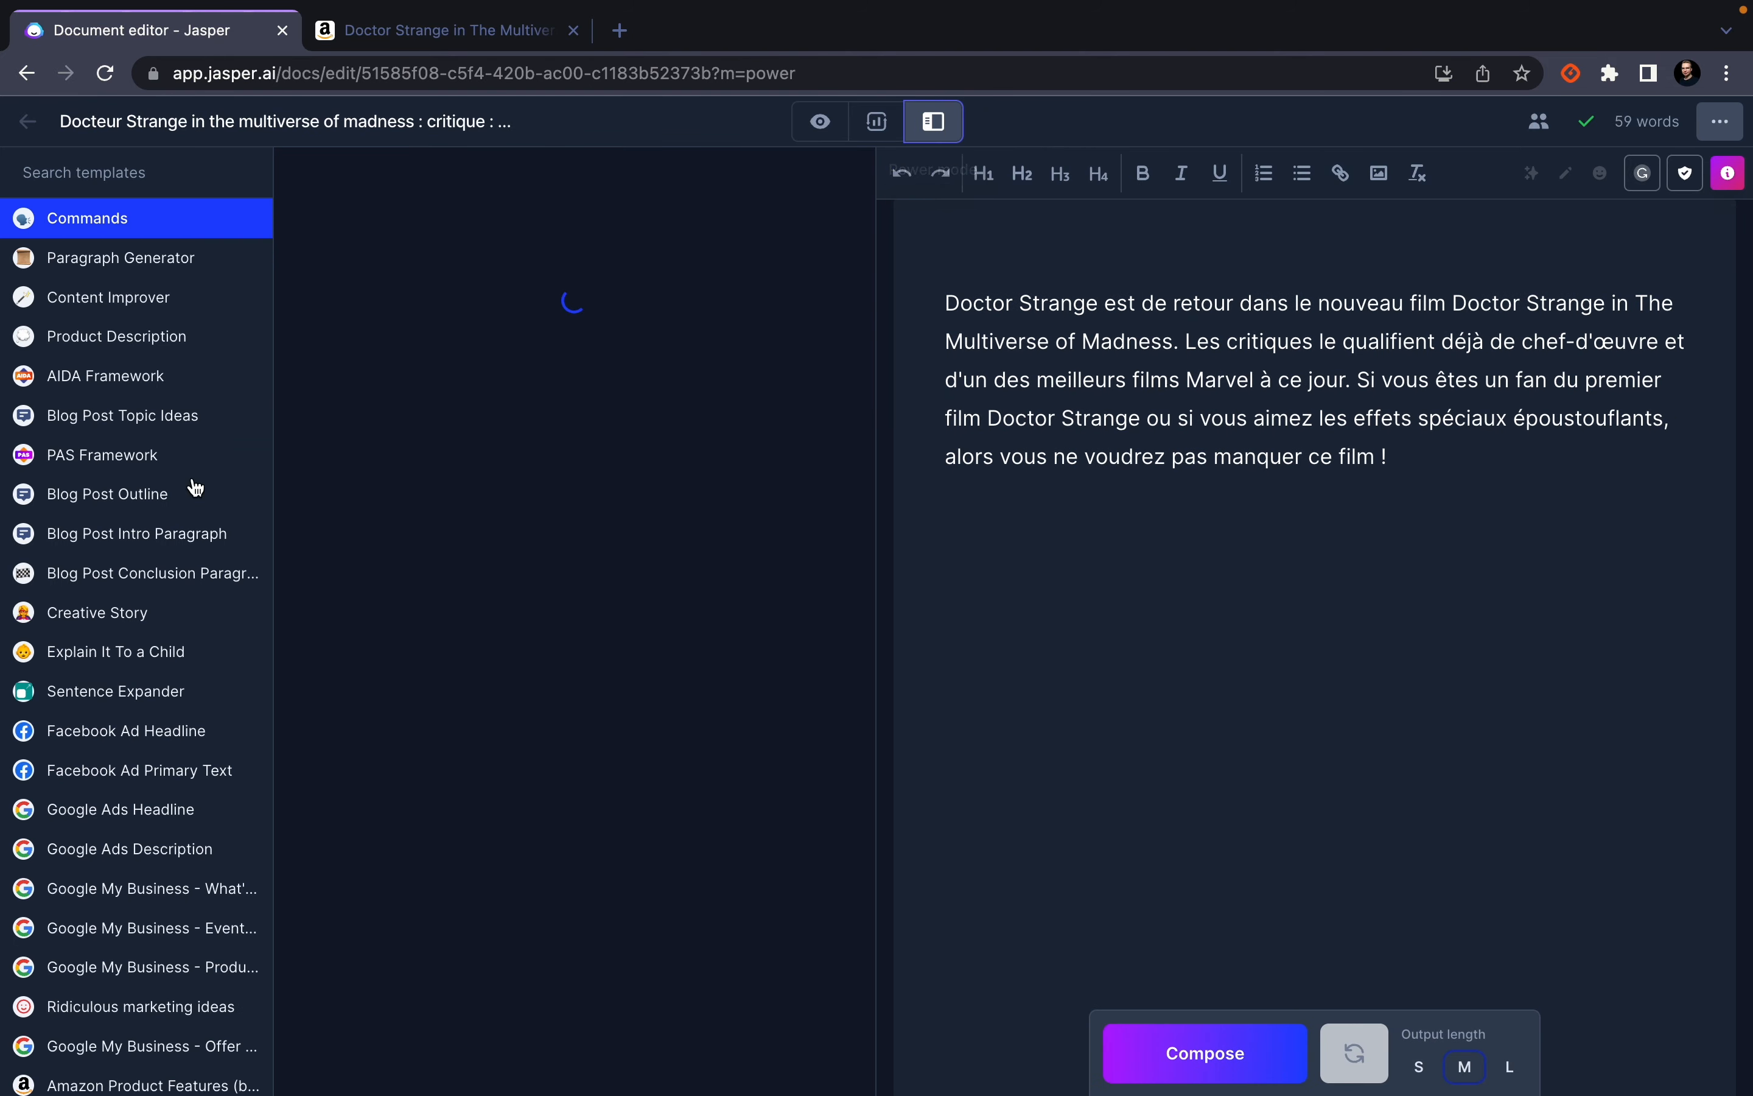
{"action": "scroll", "coordinate": [66, 493], "scroll_direction": "down", "scroll_amount": 5}
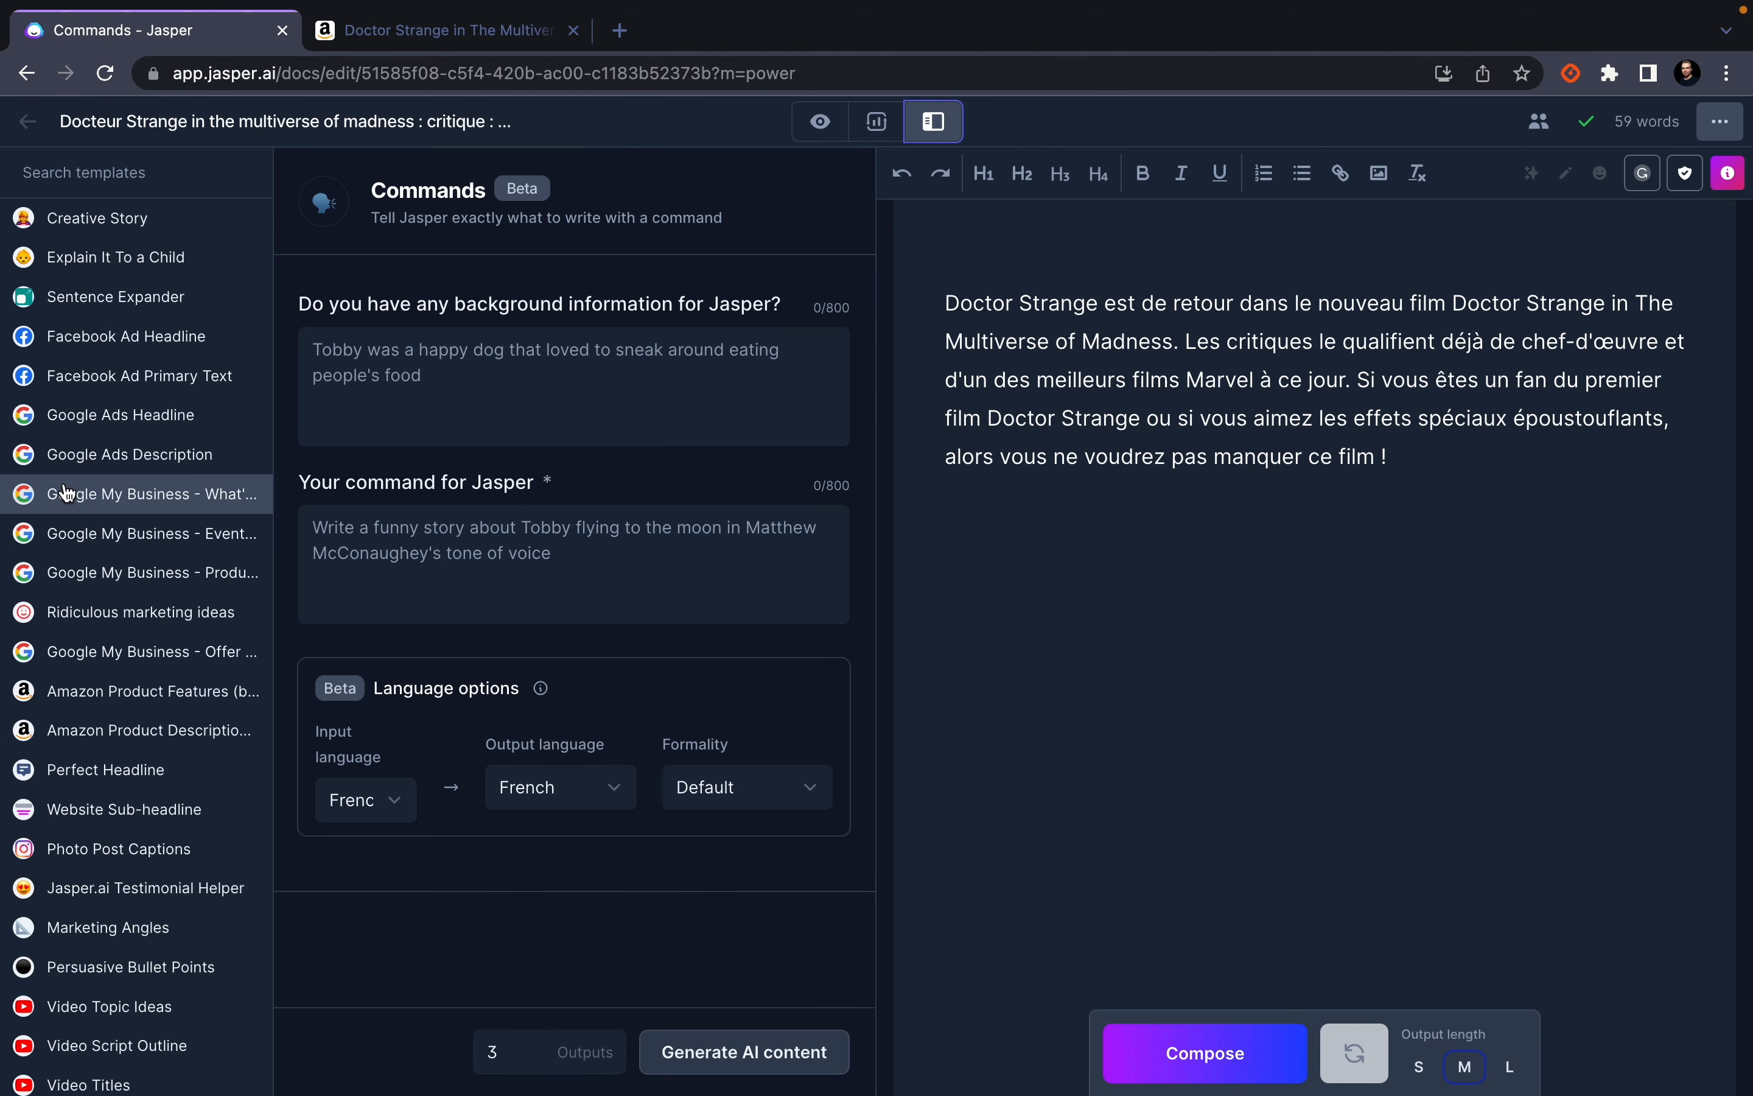
{"action": "scroll", "coordinate": [66, 493], "scroll_direction": "down", "scroll_amount": 4}
{"action": "scroll", "coordinate": [66, 493], "scroll_direction": "up", "scroll_amount": 8}
{"action": "scroll", "coordinate": [67, 493], "scroll_direction": "up", "scroll_amount": 3}
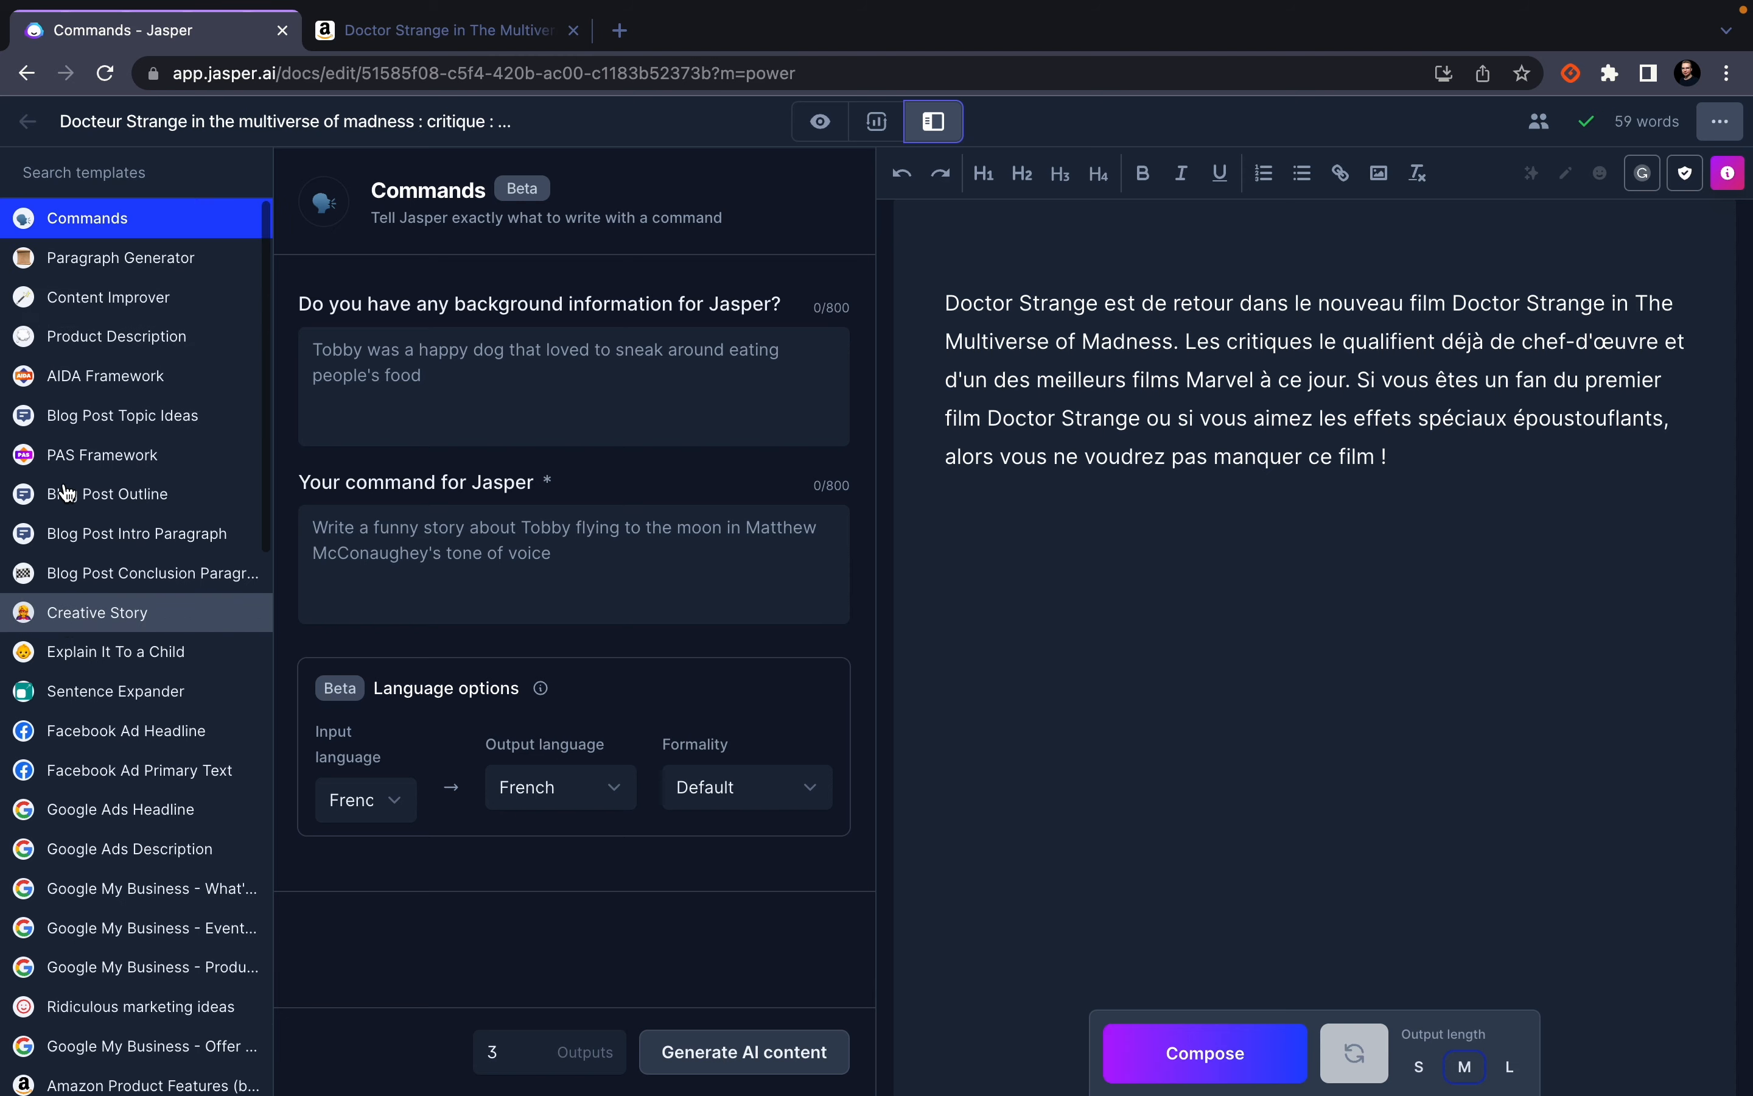
{"action": "left_click", "coordinate": [90, 507]}
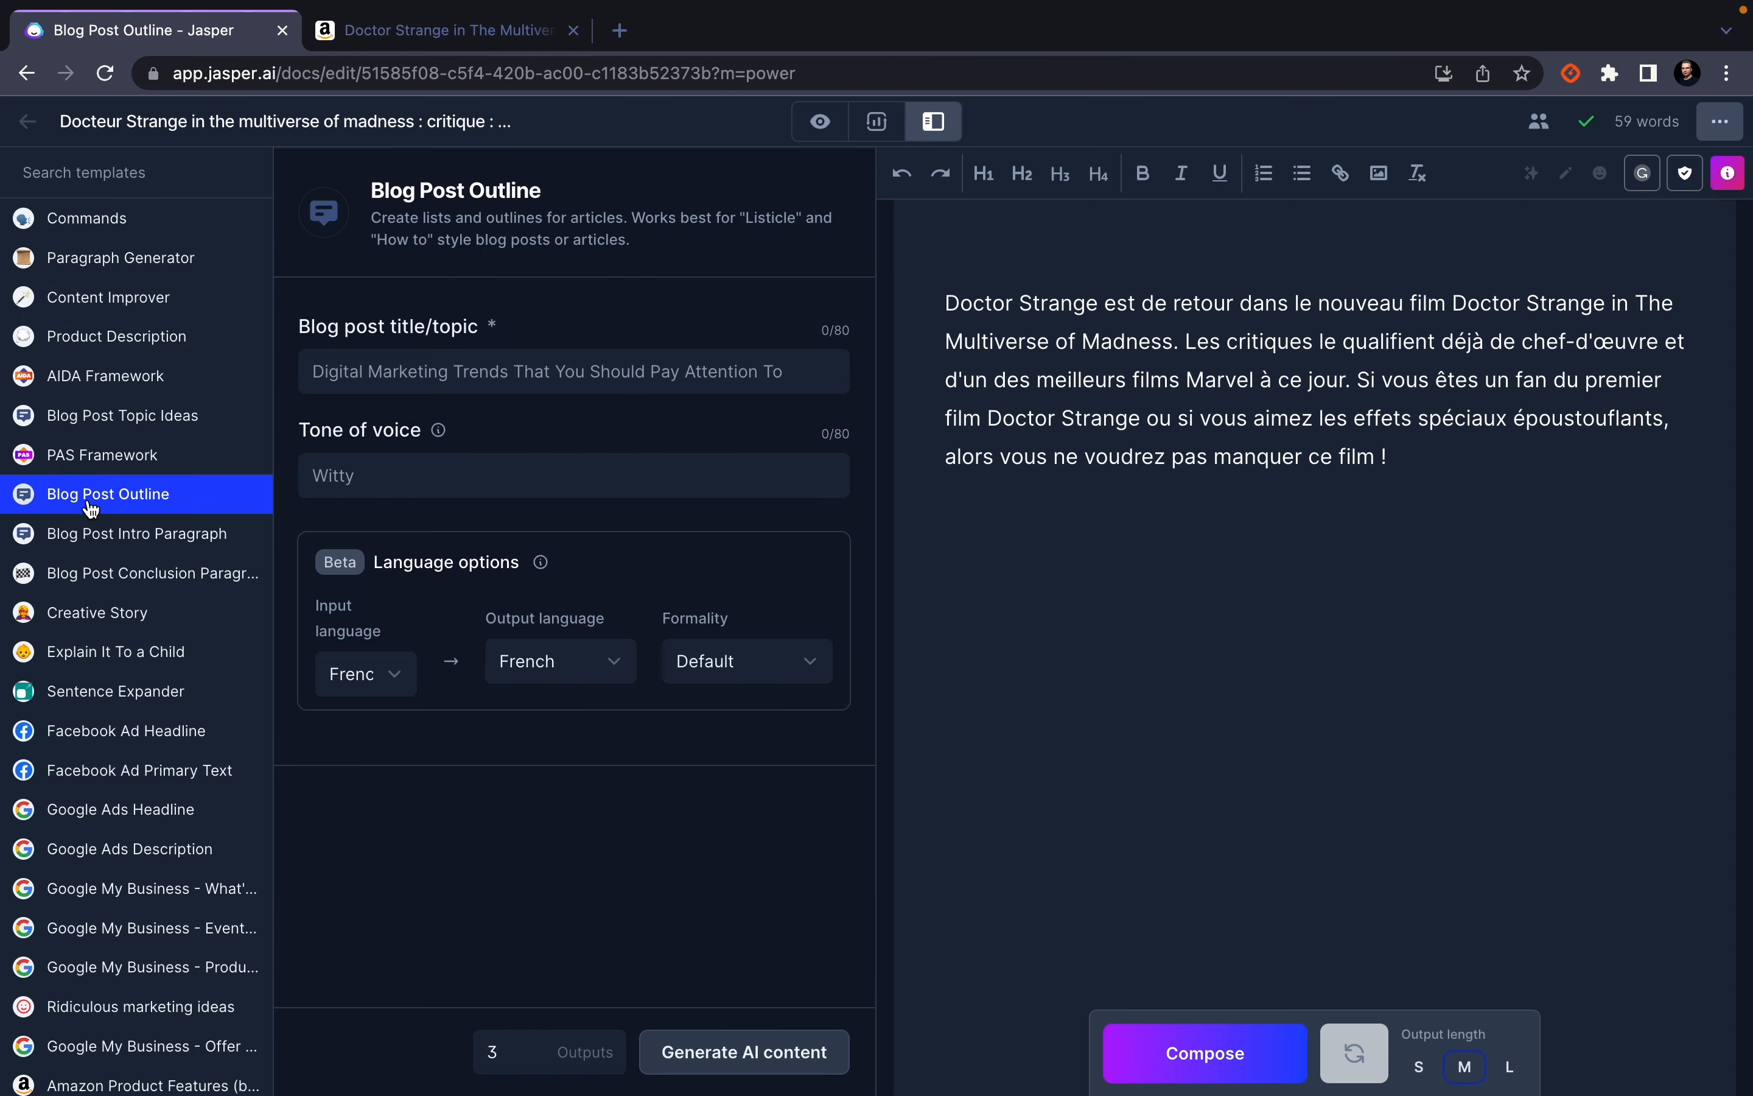
Step: Copy the document's title into the blog post title/topic of the outline template
{"action": "left_click", "coordinate": [461, 366]}
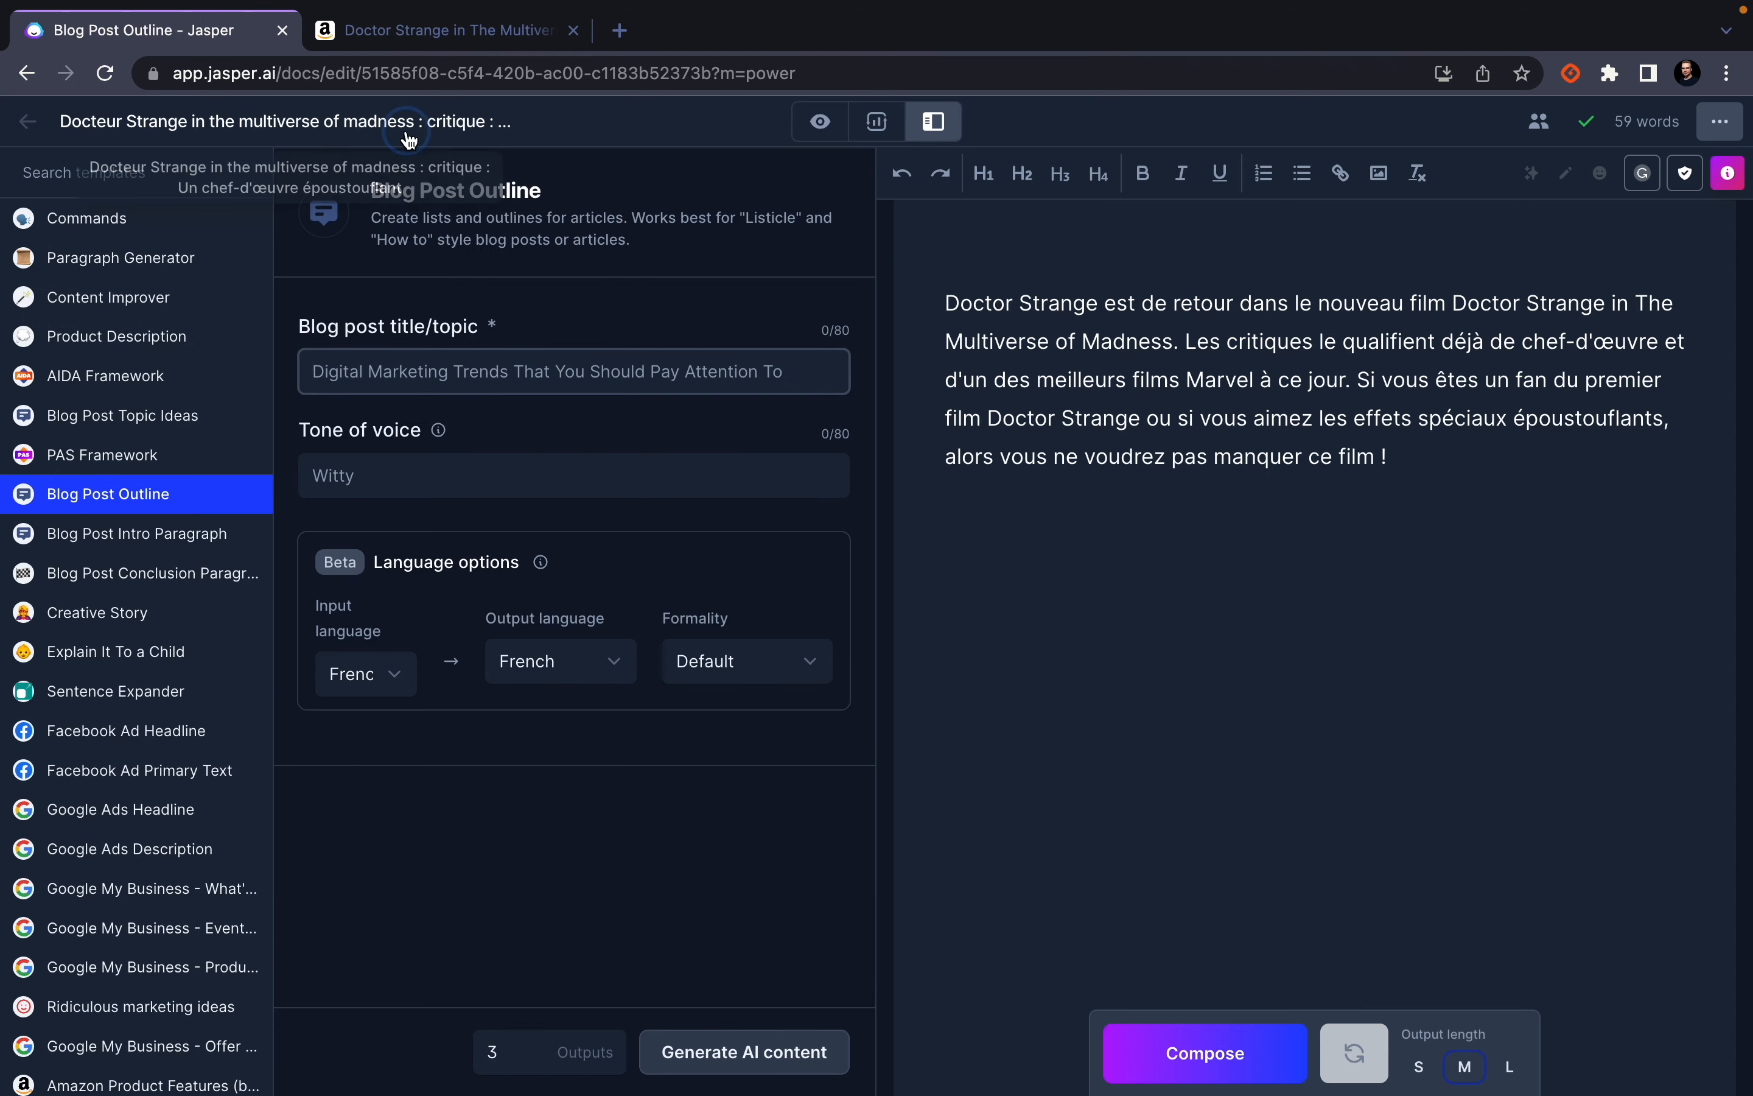
{"action": "left_click", "coordinate": [371, 129]}
{"action": "triple_click", "coordinate": [766, 397]}
{"action": "key", "text": "super+c"}
{"action": "left_click", "coordinate": [373, 447]}
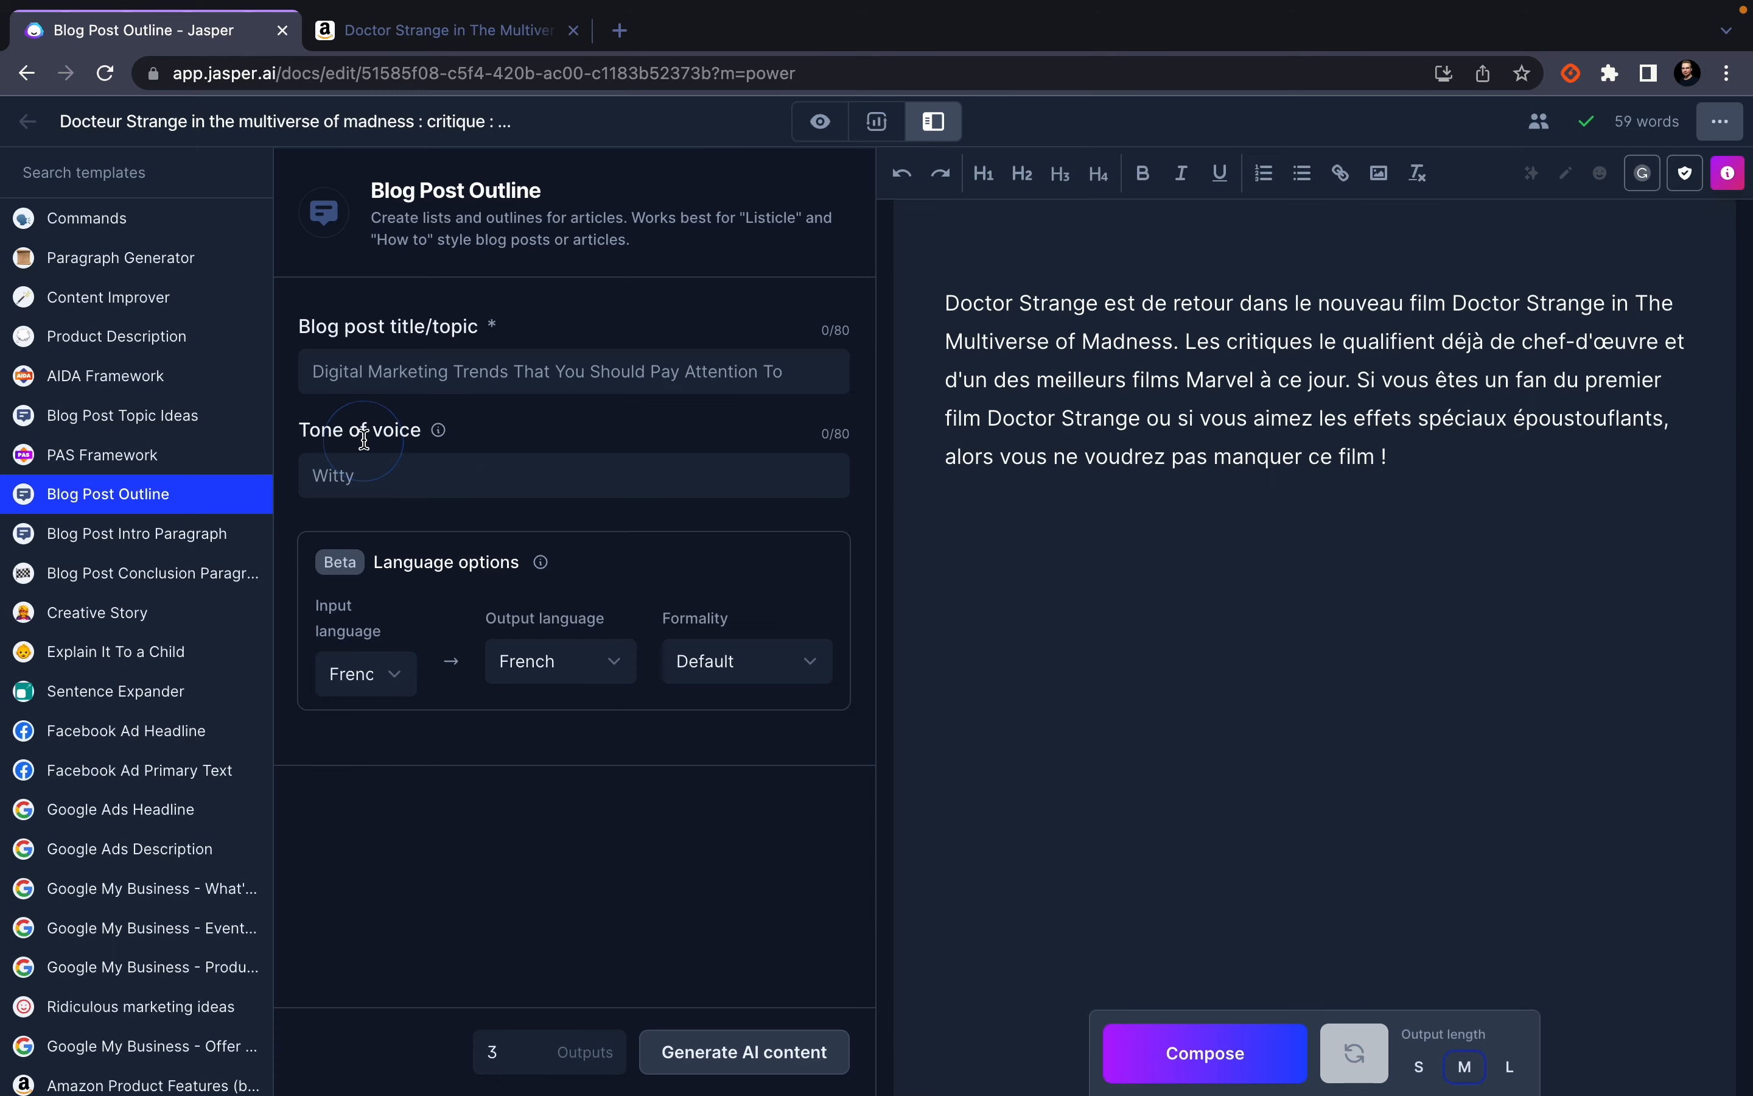
{"action": "left_click", "coordinate": [456, 373]}
{"action": "key", "text": "super+v"}
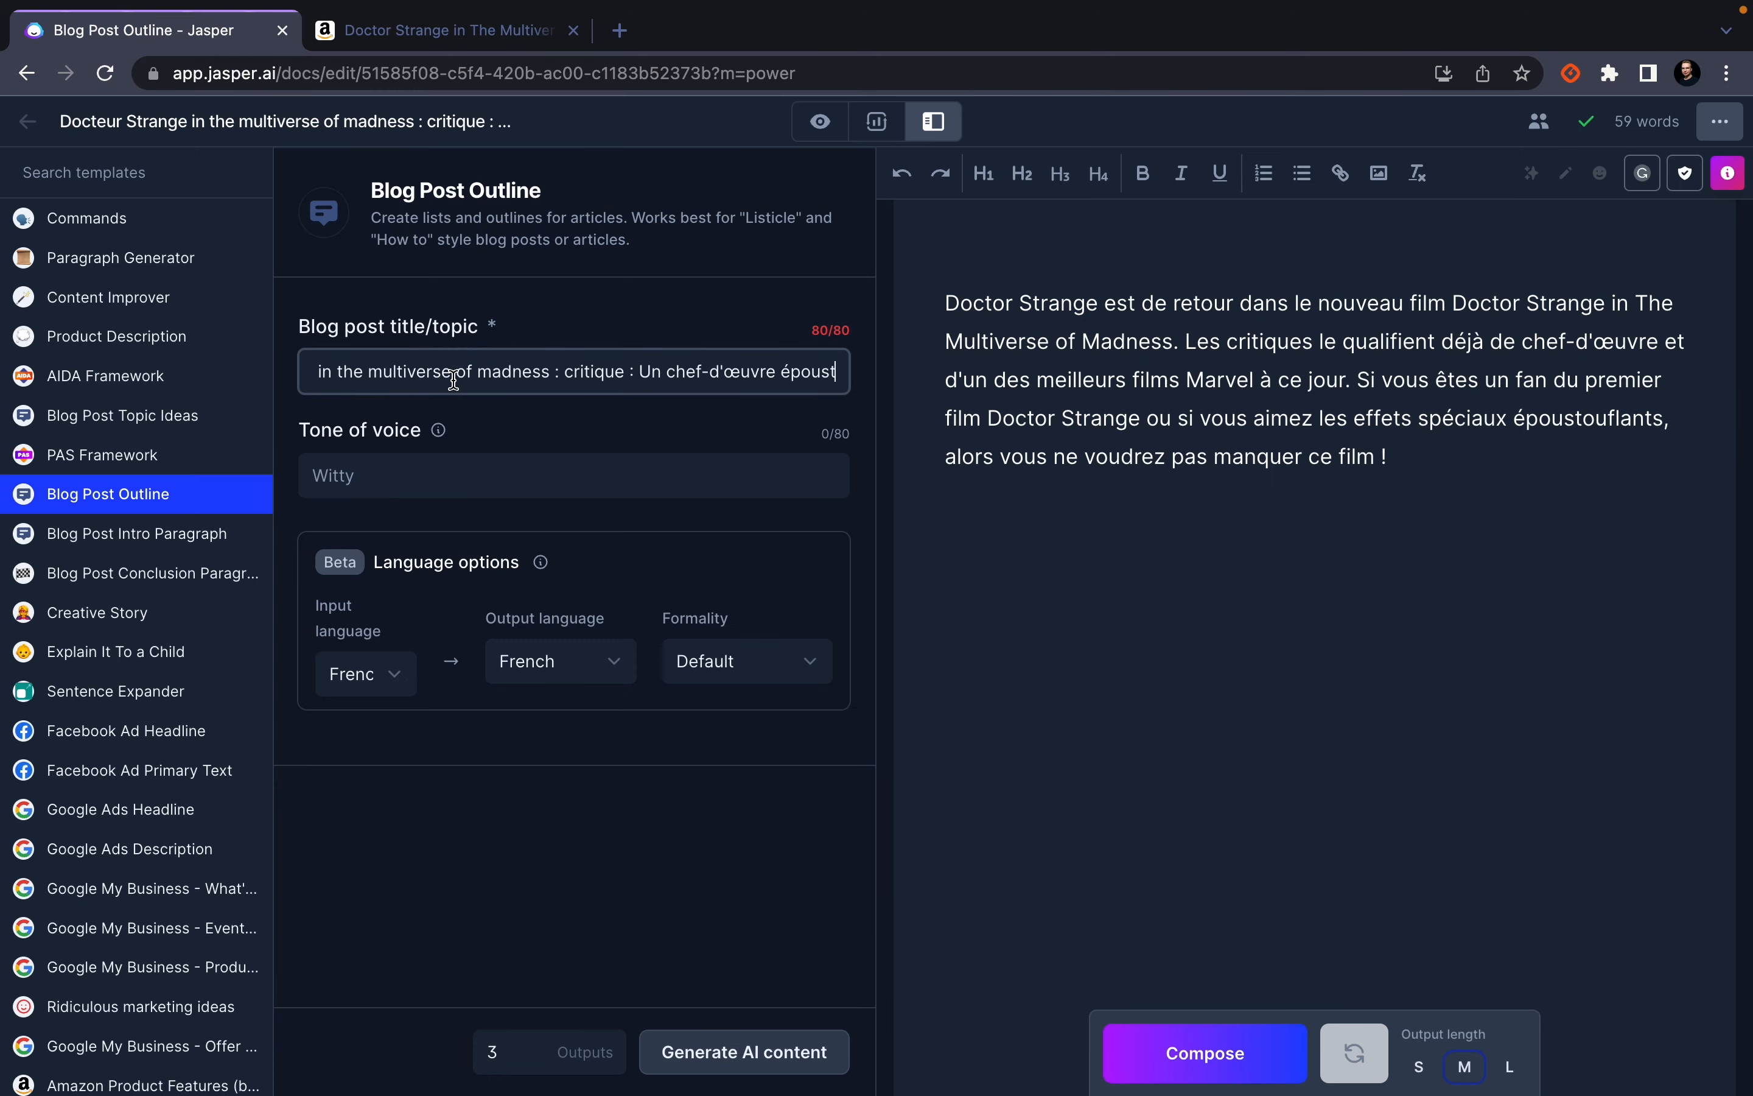
Step: Shorten the outline topic to "Docteur Strange in the multiverse of madness : critique"
{"action": "left_click", "coordinate": [476, 831]}
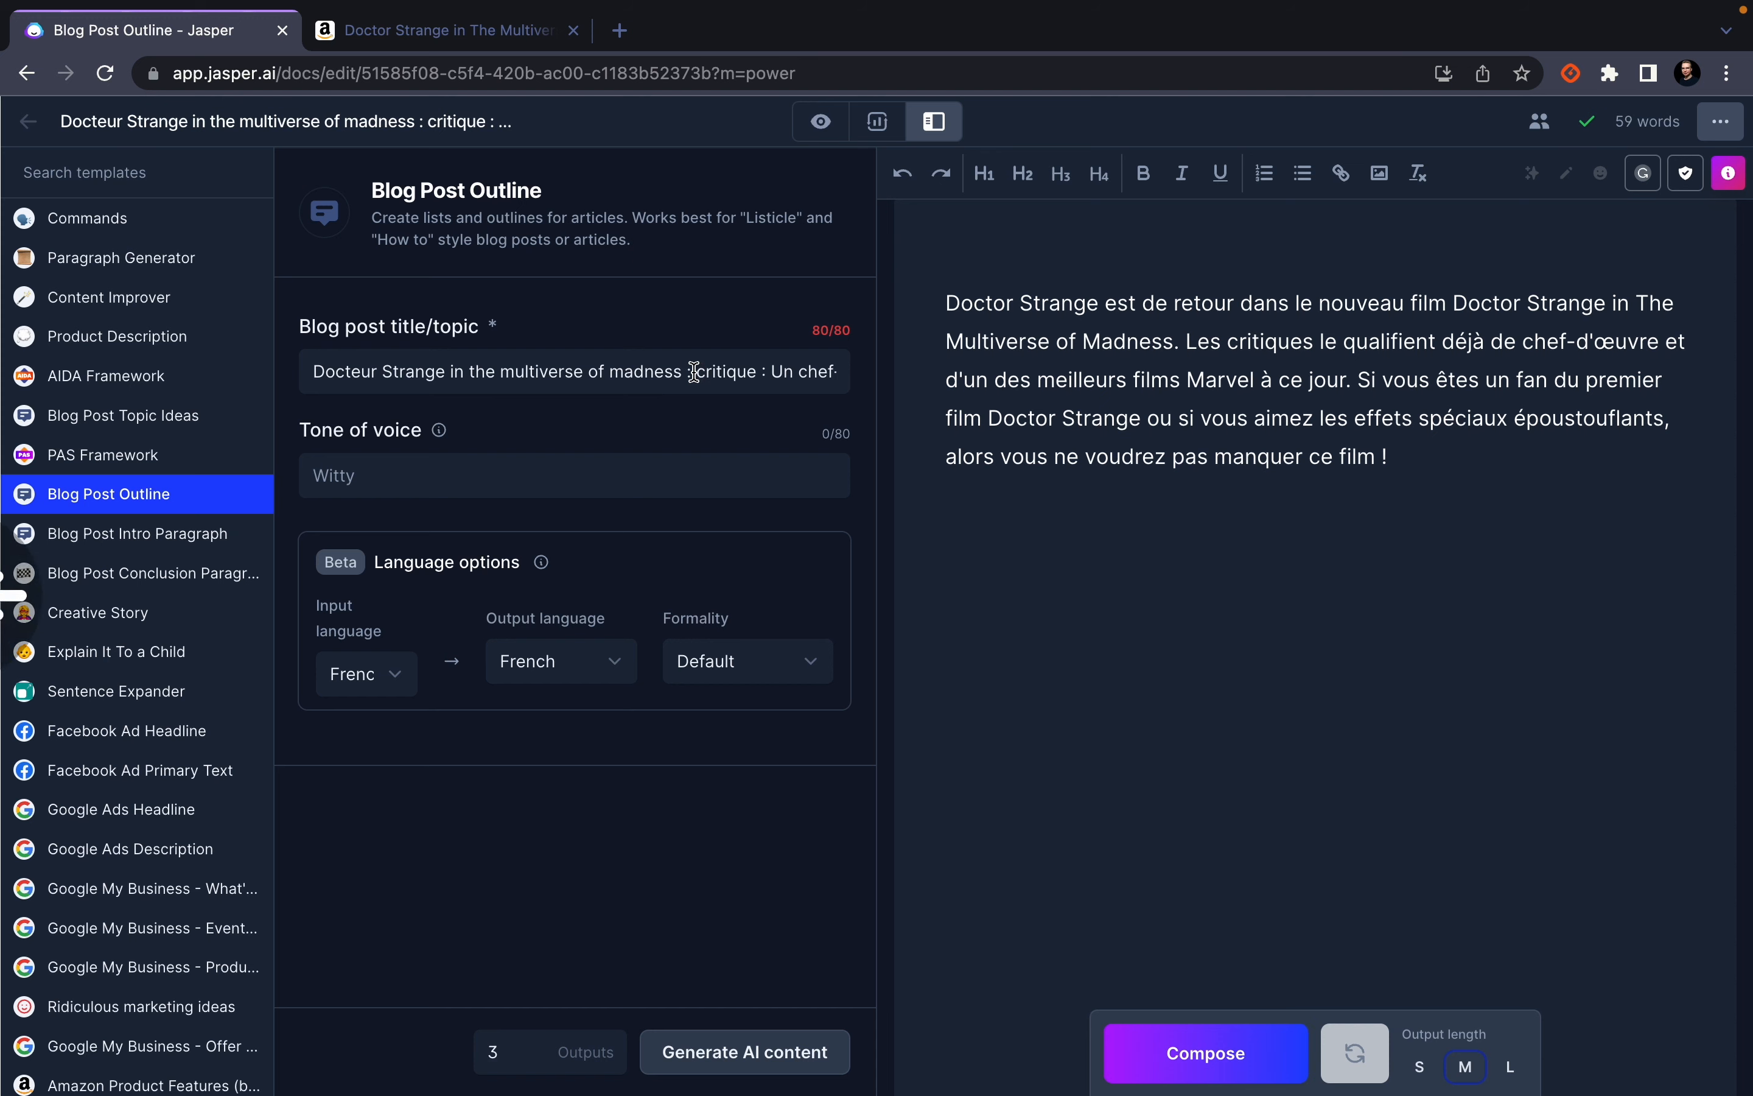
{"action": "scroll", "coordinate": [693, 372], "scroll_direction": "right", "scroll_amount": 2}
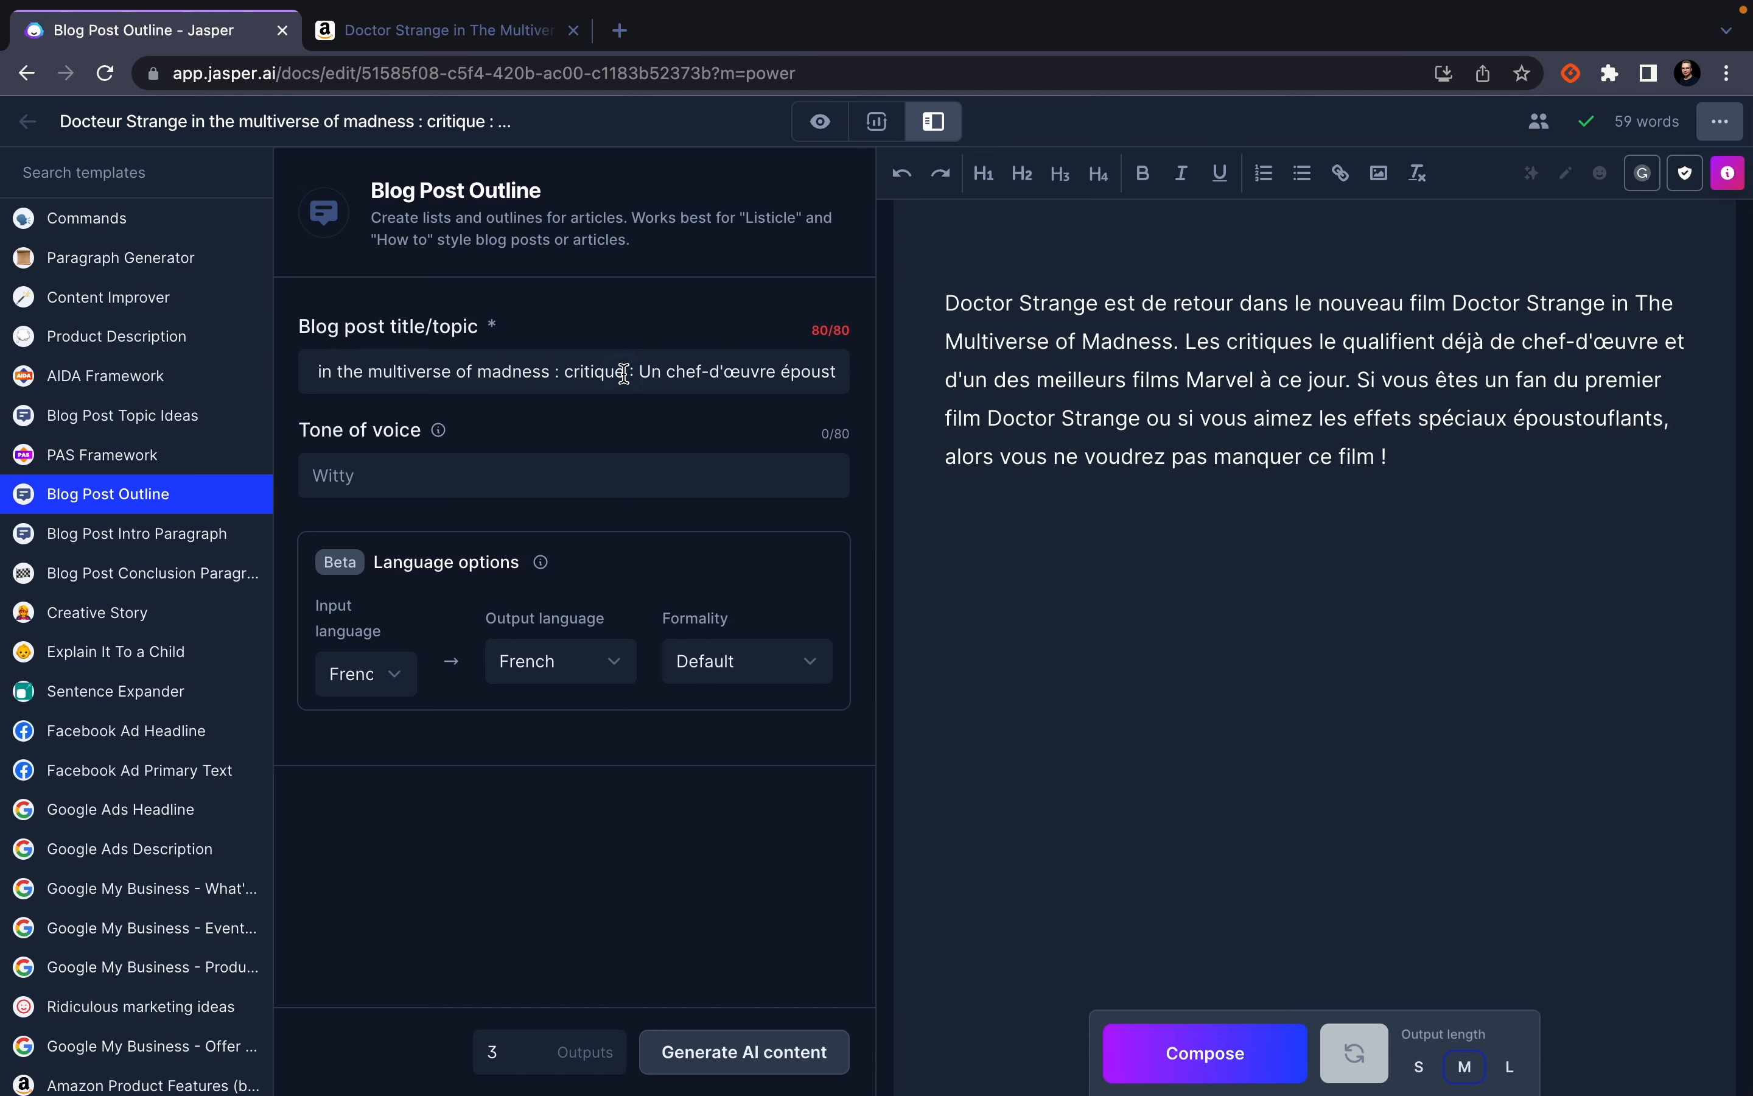
{"action": "left_click_drag", "start_coordinate": [624, 373], "coordinate": [1051, 380]}
{"action": "key", "text": "BackSpace"}
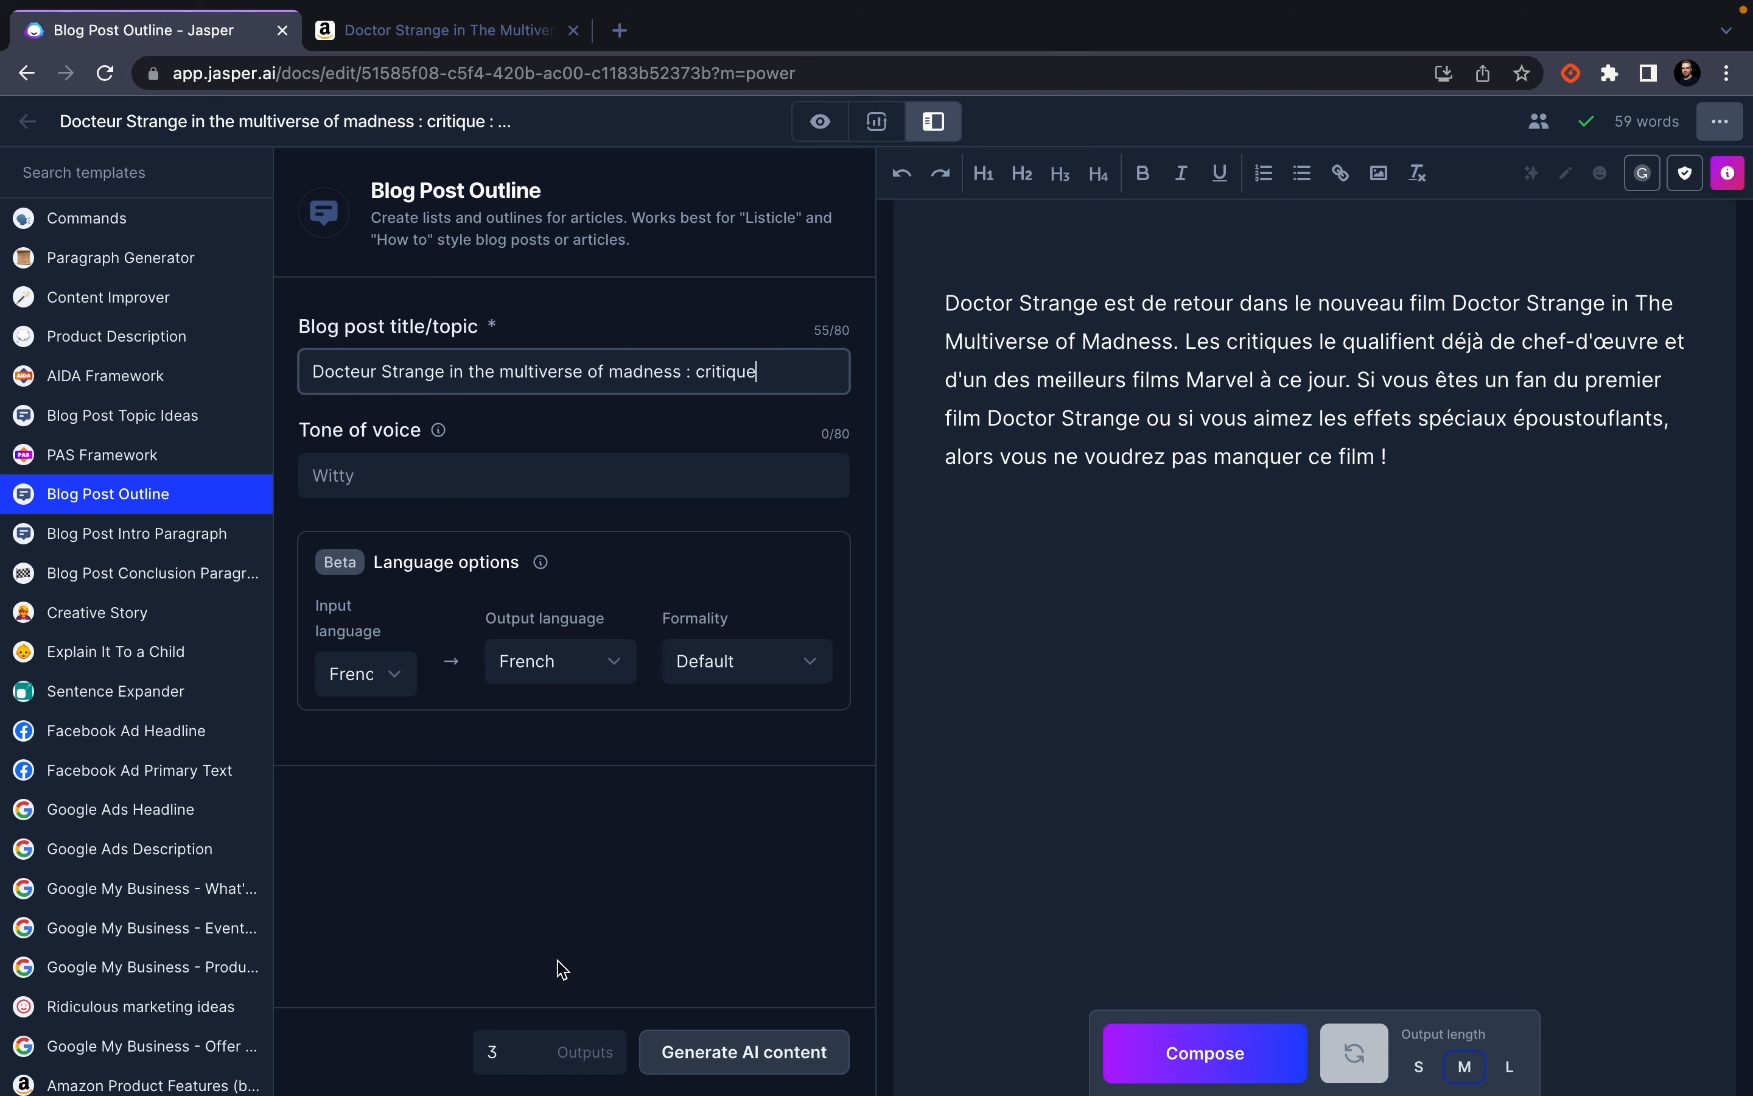
Step: Generate three French blog post outlines from the topic and review the first one
{"action": "left_click", "coordinate": [706, 1051]}
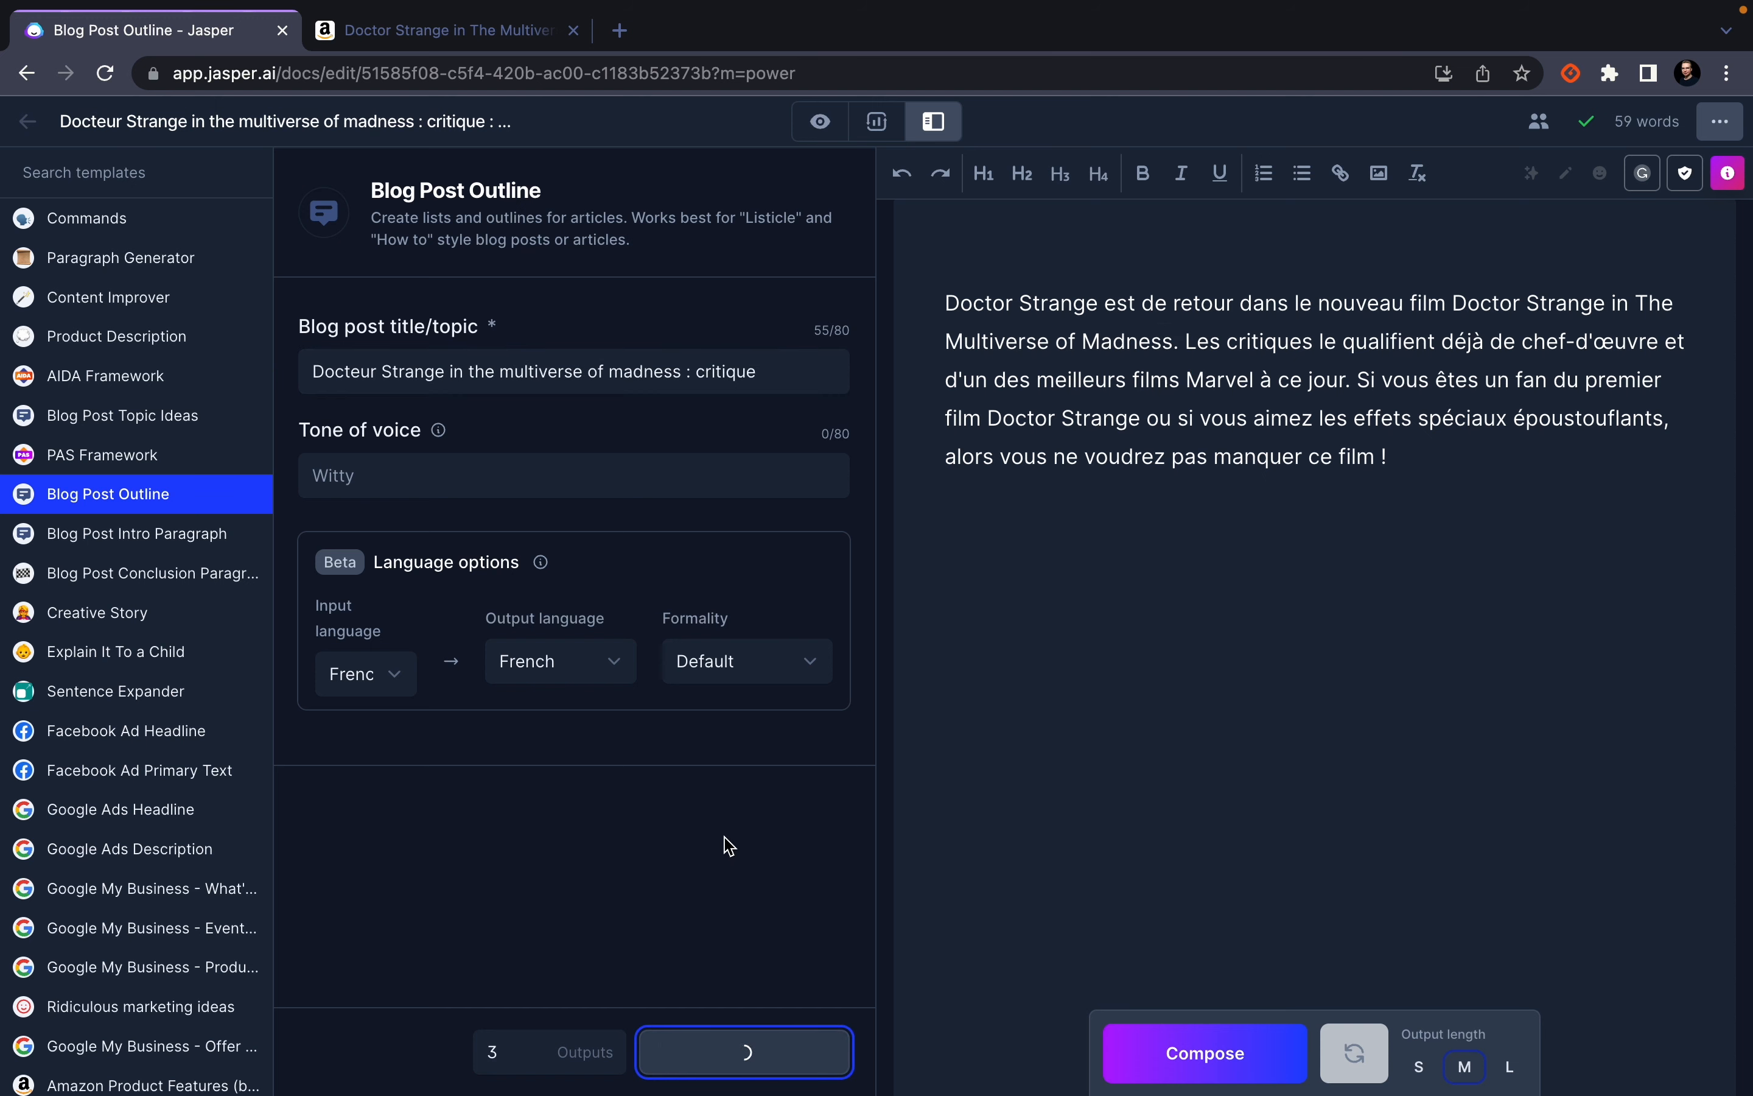
{"action": "scroll", "coordinate": [723, 837], "scroll_direction": "down", "scroll_amount": 2}
{"action": "scroll", "coordinate": [725, 841], "scroll_direction": "down", "scroll_amount": 4}
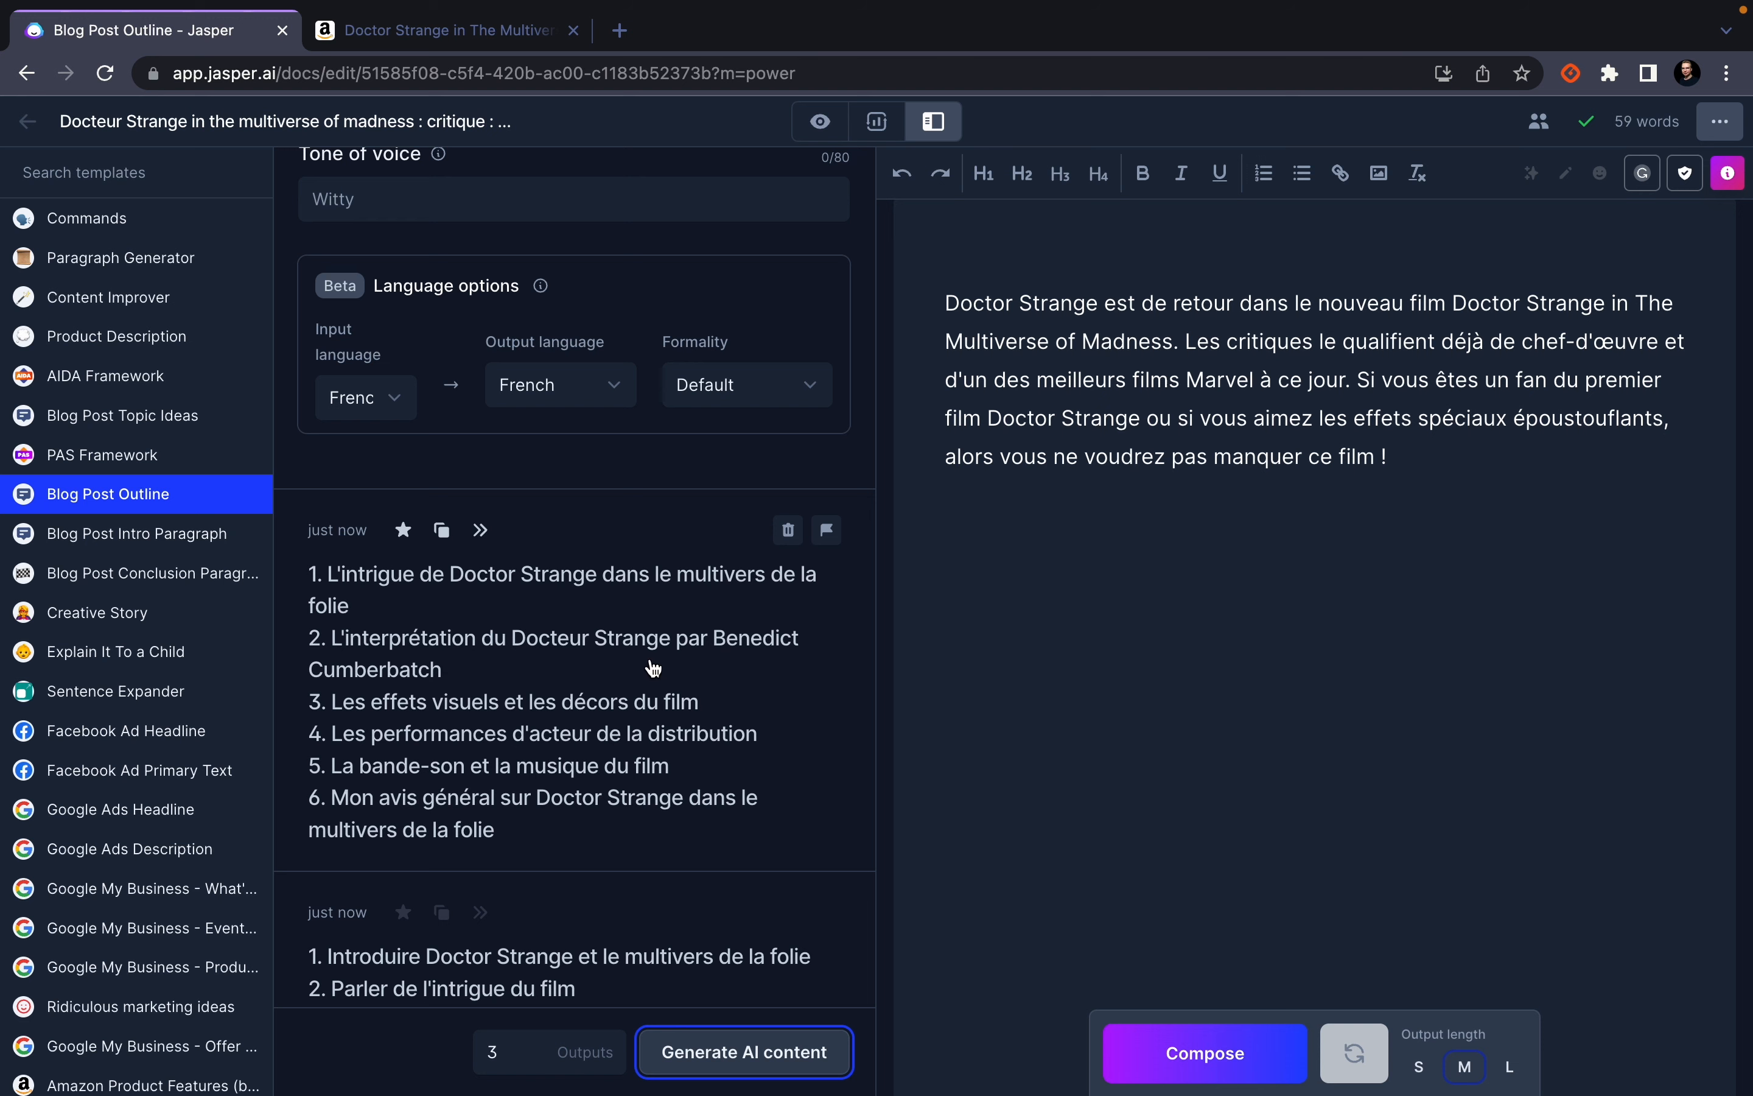
{"action": "scroll", "coordinate": [390, 703], "scroll_direction": "down", "scroll_amount": 1}
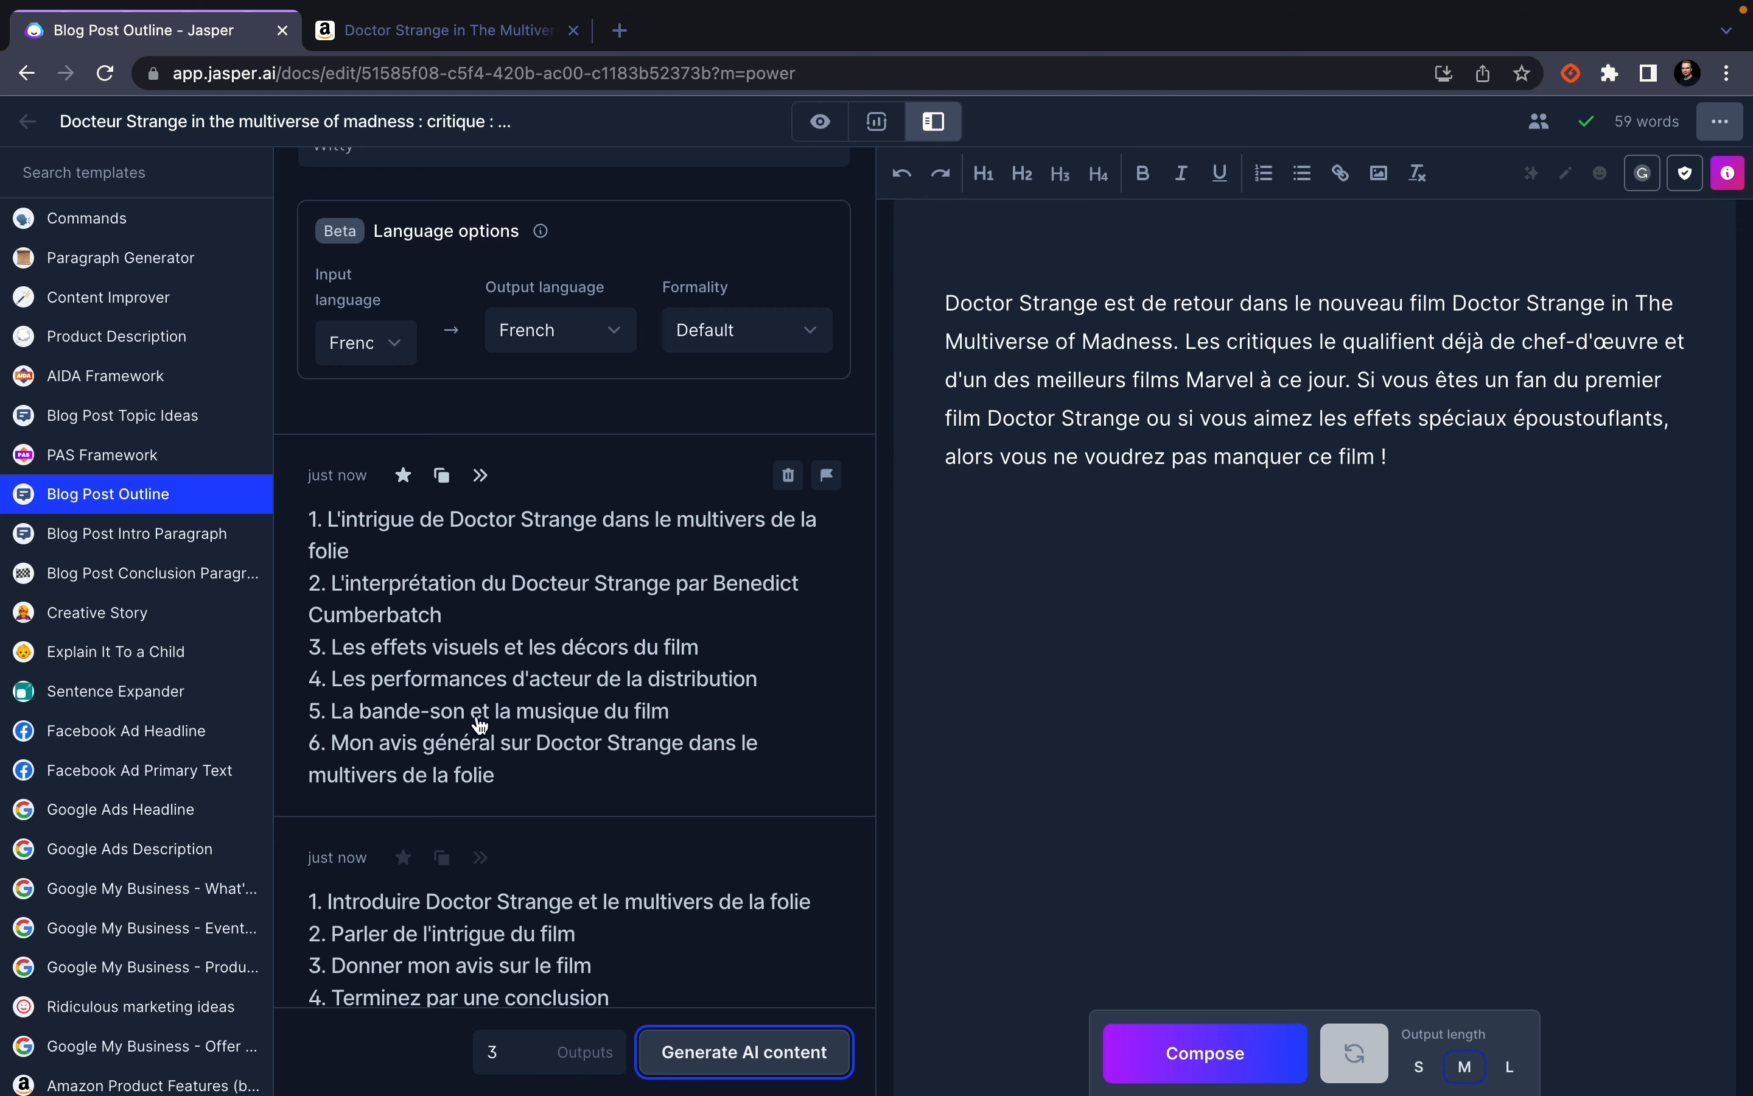
Step: Copy the whole first generated outline into the document below the intro paragraph
{"action": "left_click", "coordinate": [564, 760]}
{"action": "left_click_drag", "start_coordinate": [1115, 478], "coordinate": [438, 168]}
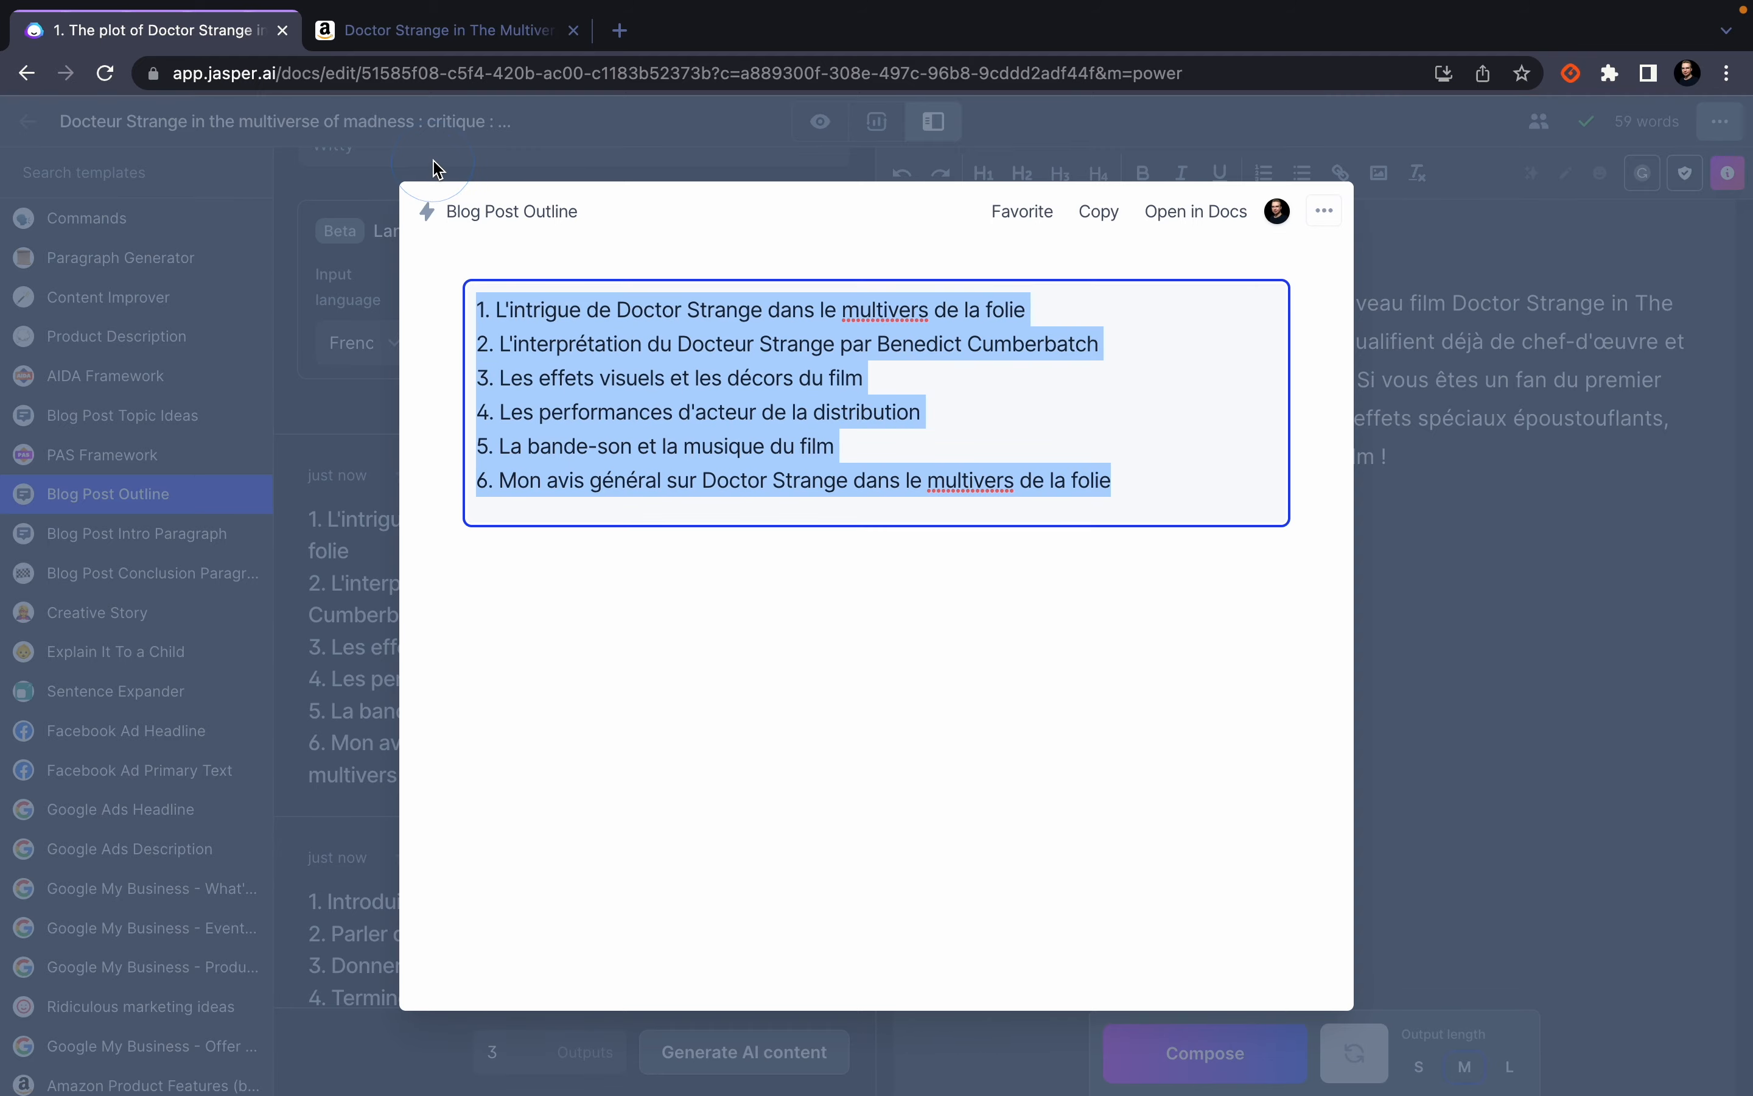
{"action": "key", "text": "ctrl+c"}
{"action": "key", "text": "Escape"}
{"action": "left_click", "coordinate": [1260, 545]}
{"action": "key", "text": "ctrl+v"}
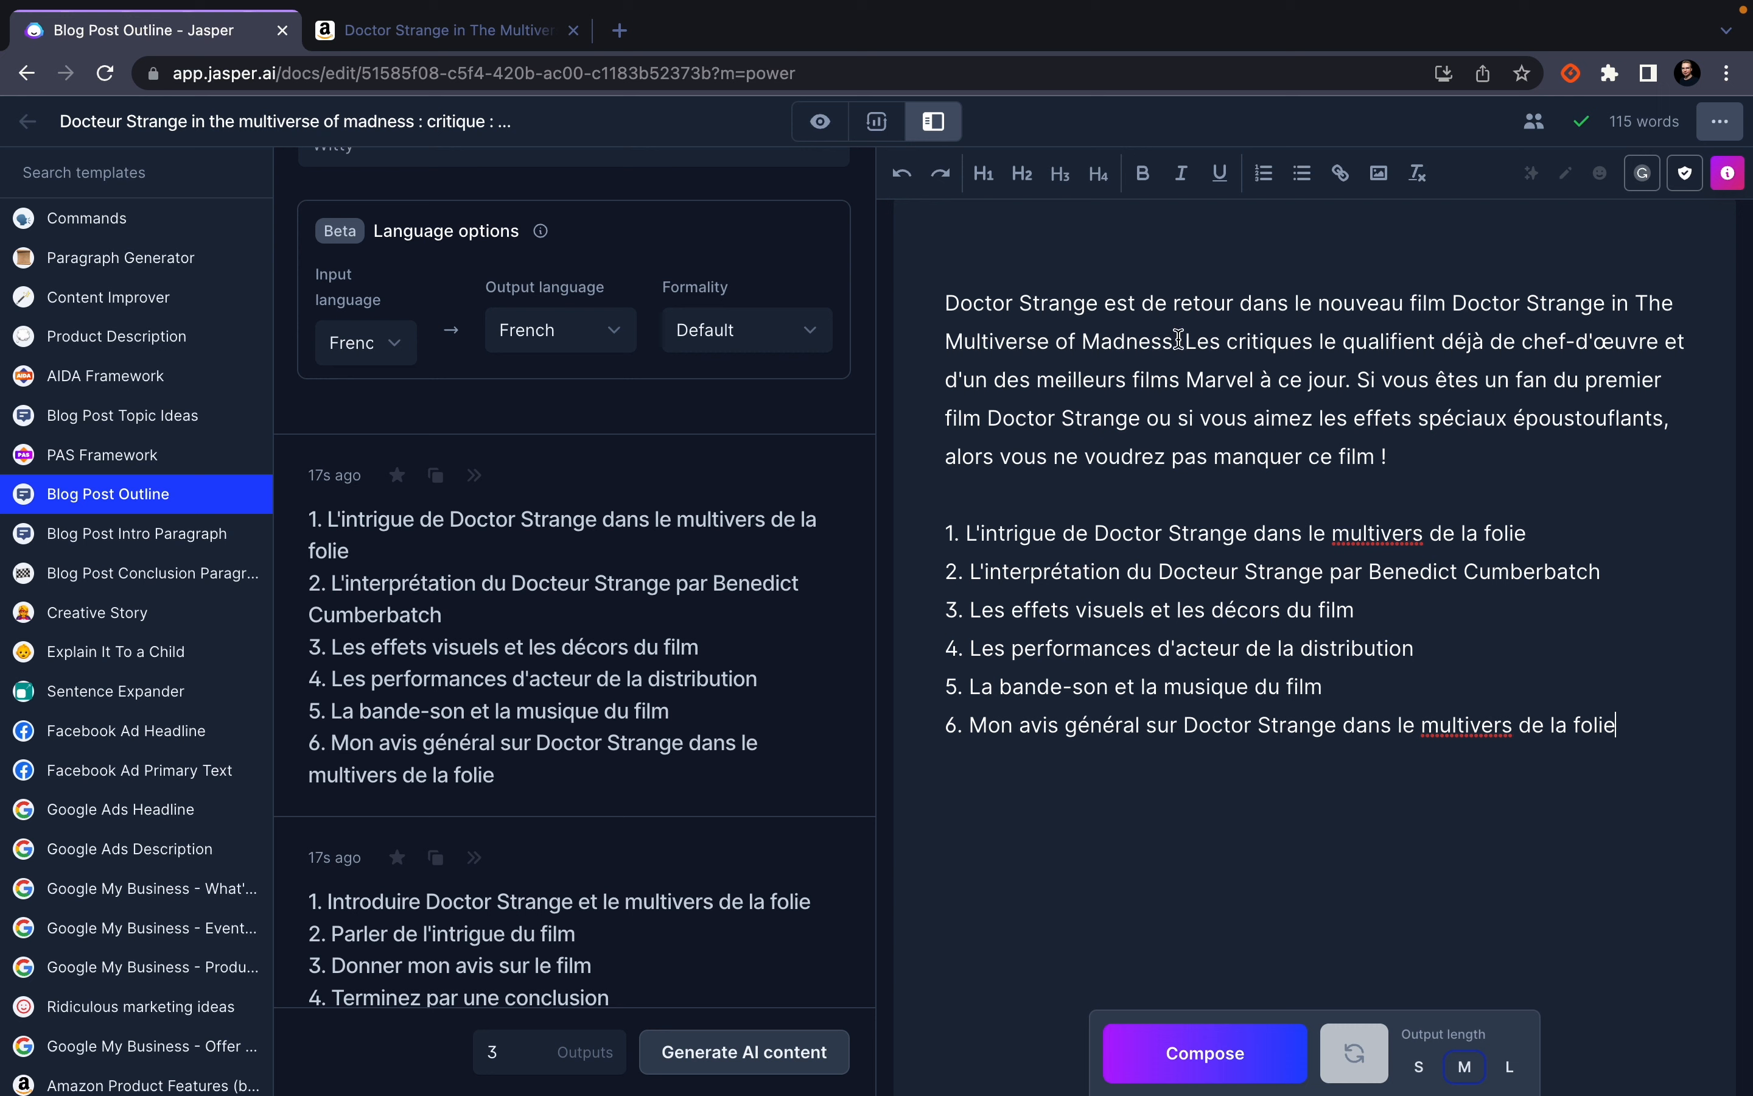
Step: Replace "dans le multivers de la folie" in outline item 1 with "in The Multiverse of Madness" copied from the intro, cleaning up stray characters
{"action": "left_click_drag", "start_coordinate": [1605, 304], "coordinate": [1172, 341]}
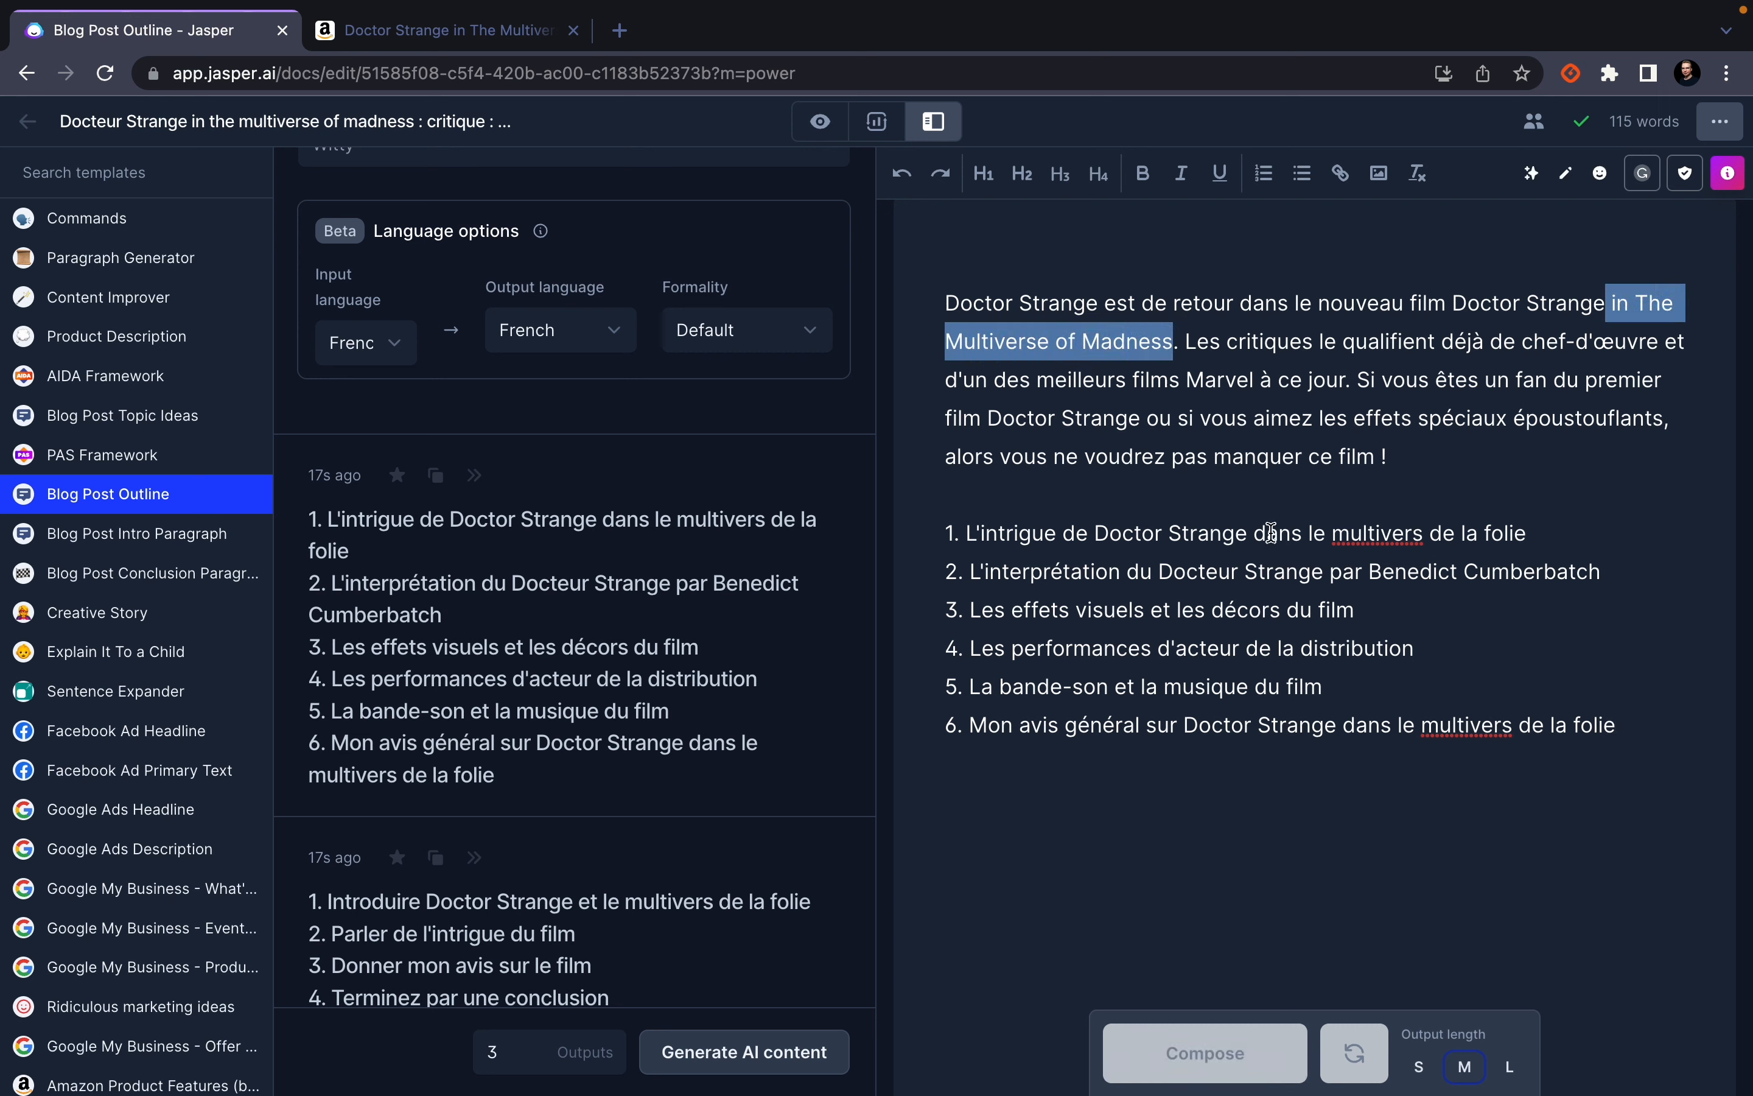
{"action": "left_click_drag", "start_coordinate": [1261, 533], "coordinate": [1518, 529]}
{"action": "key", "text": "super+v"}
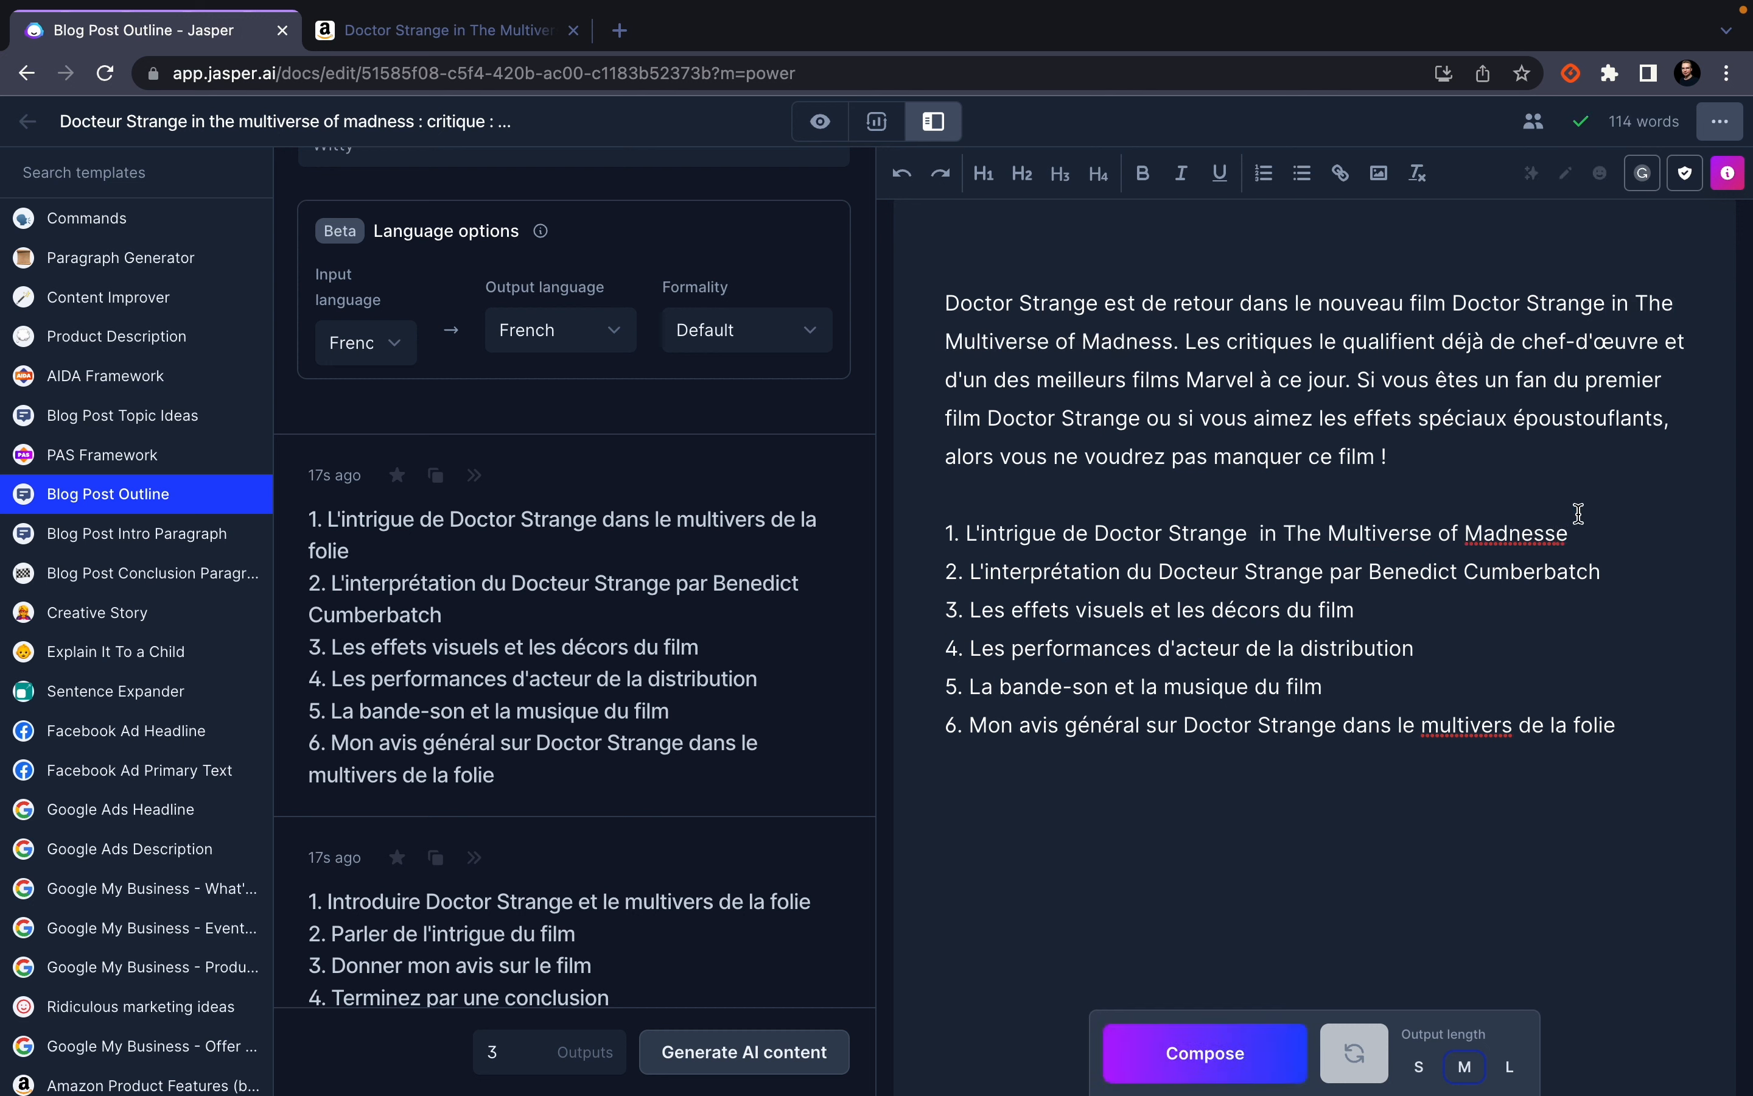
{"action": "key", "text": "BackSpace"}
{"action": "left_click", "coordinate": [1257, 533]}
{"action": "key", "text": "BackSpace"}
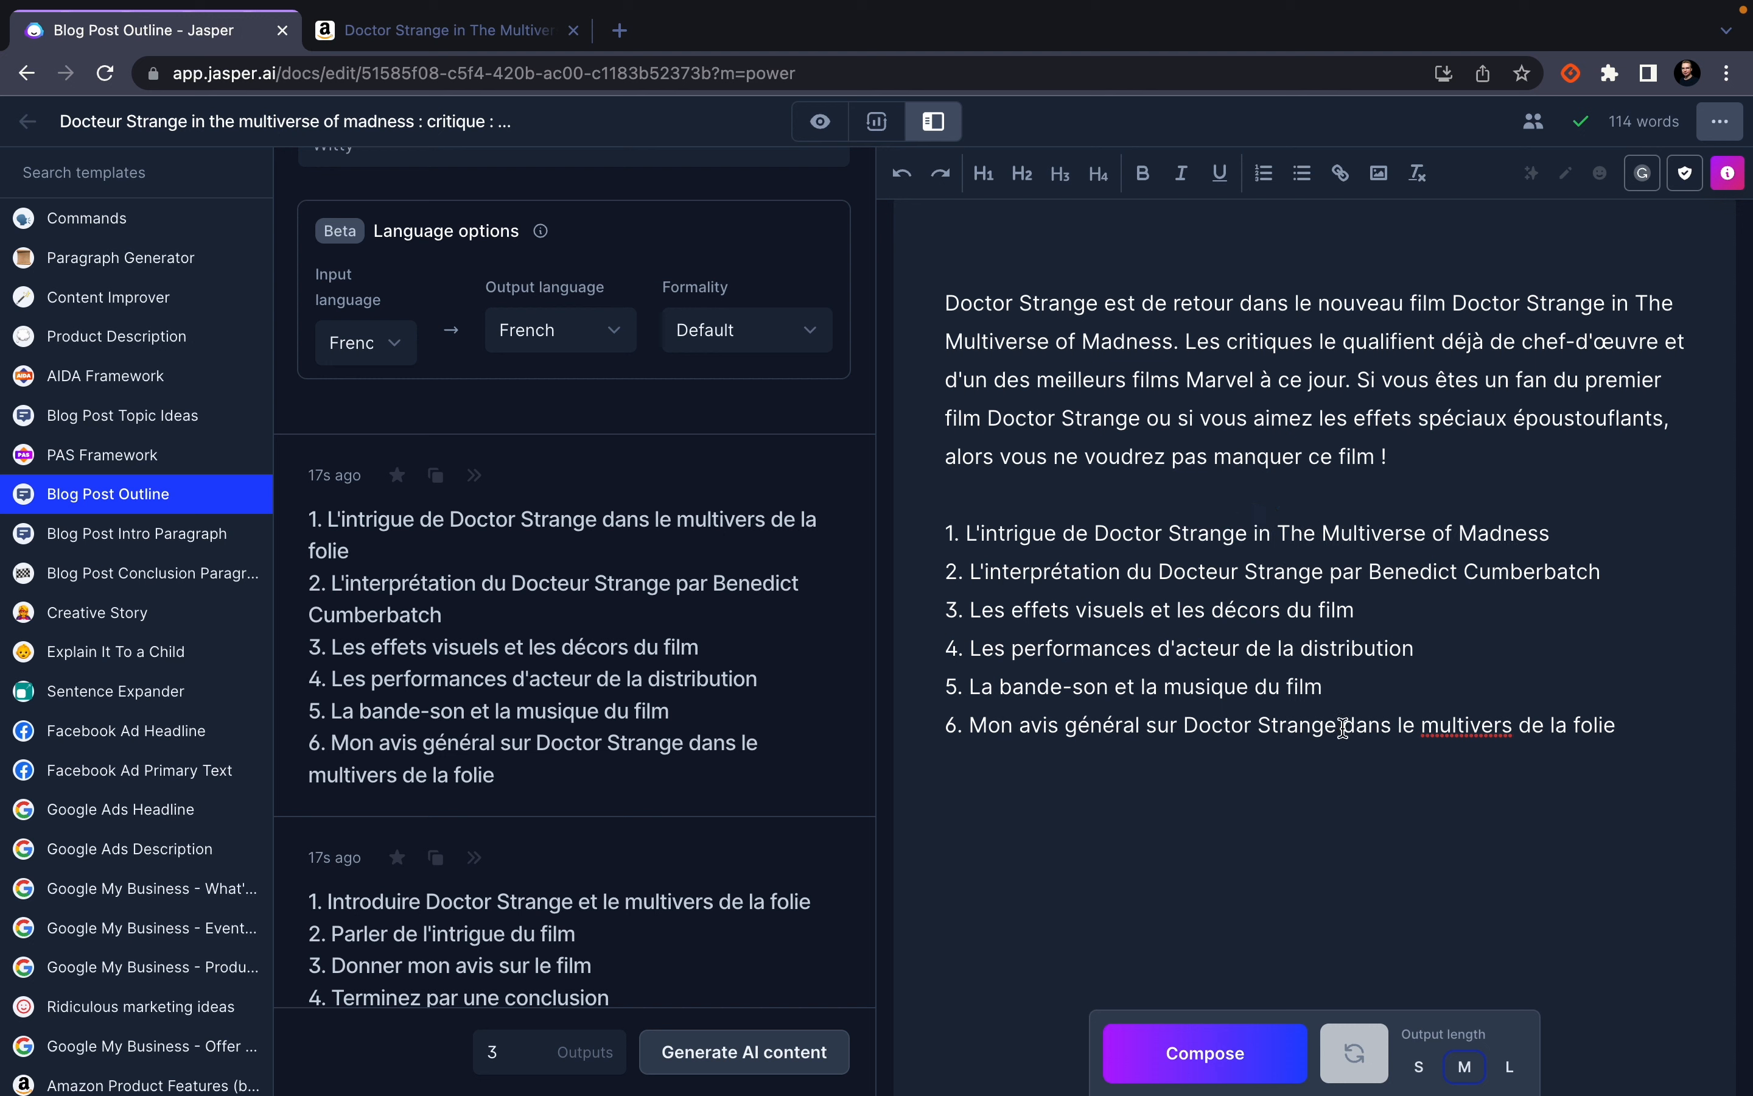
Step: Replace "dans le multivers de la folie" in outline item 6 with "in The Multiverse of Madness" and remove the extra space
{"action": "left_click_drag", "start_coordinate": [1342, 726], "coordinate": [1640, 723]}
{"action": "key", "text": "ctrl+v"}
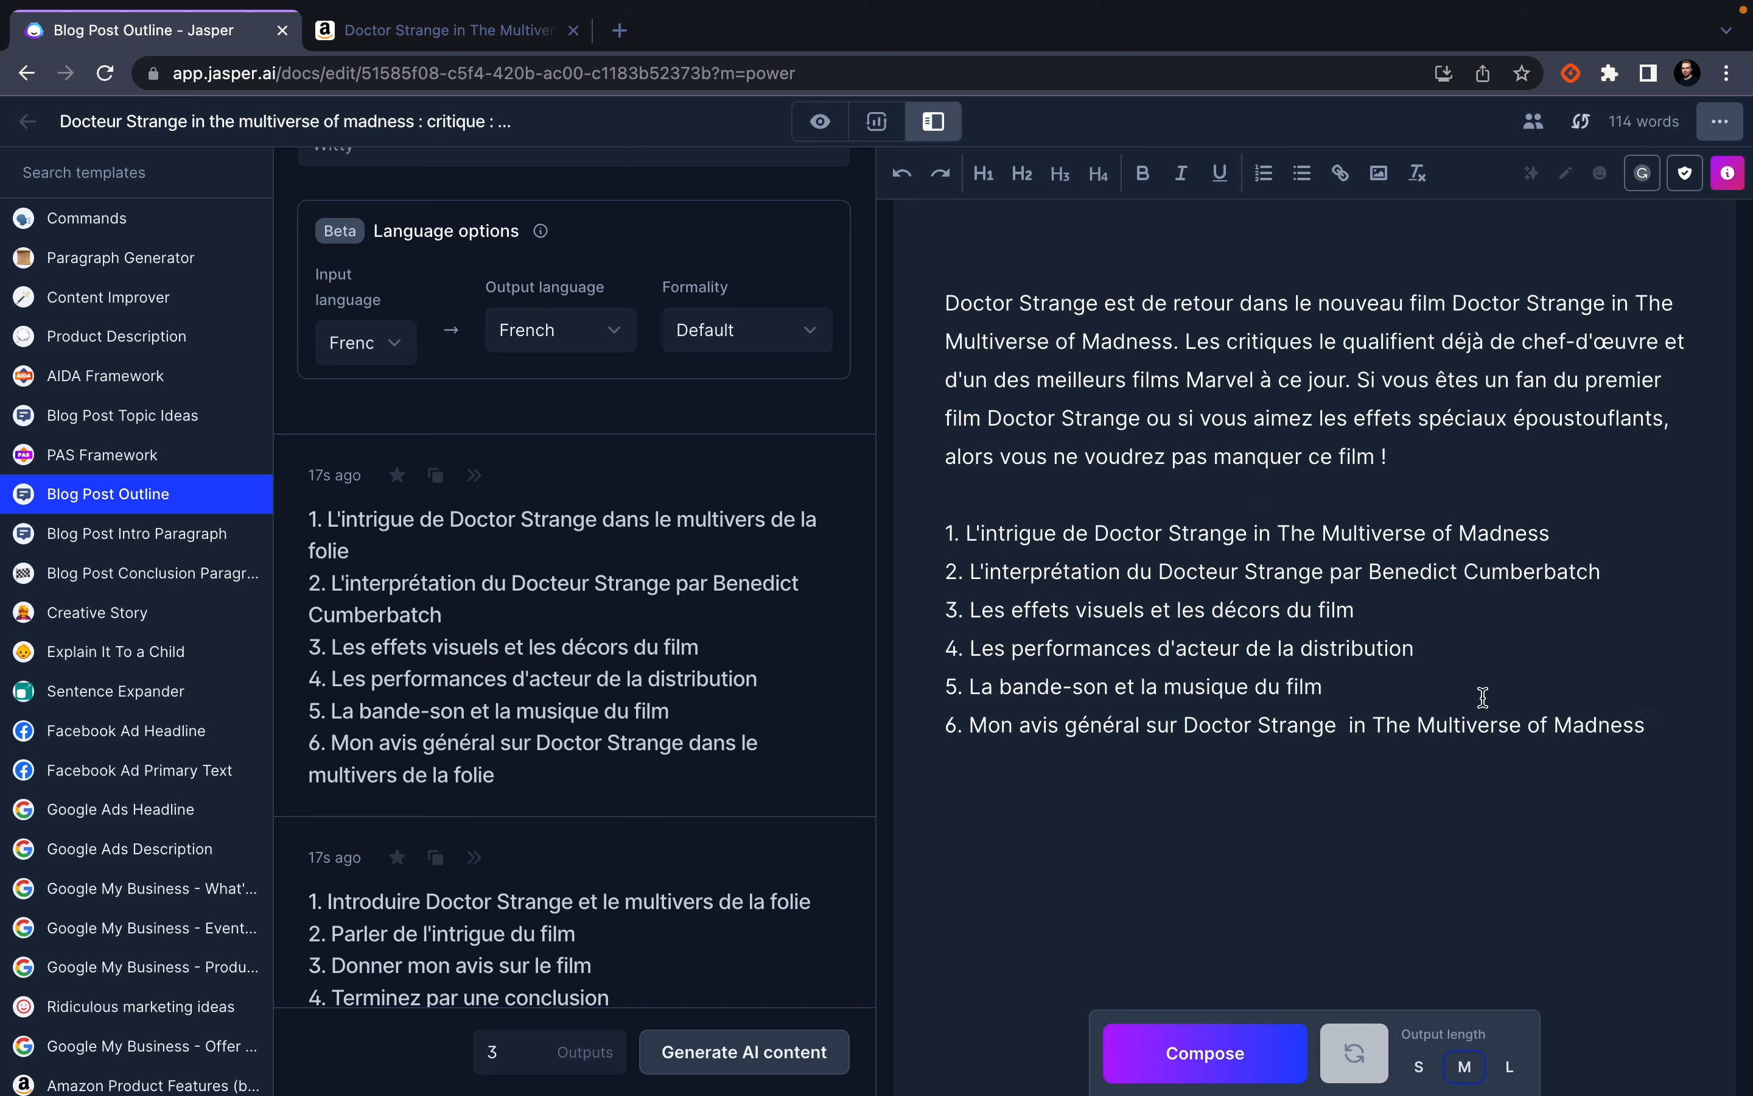
{"action": "left_click", "coordinate": [1350, 726]}
{"action": "key", "text": "BackSpace"}
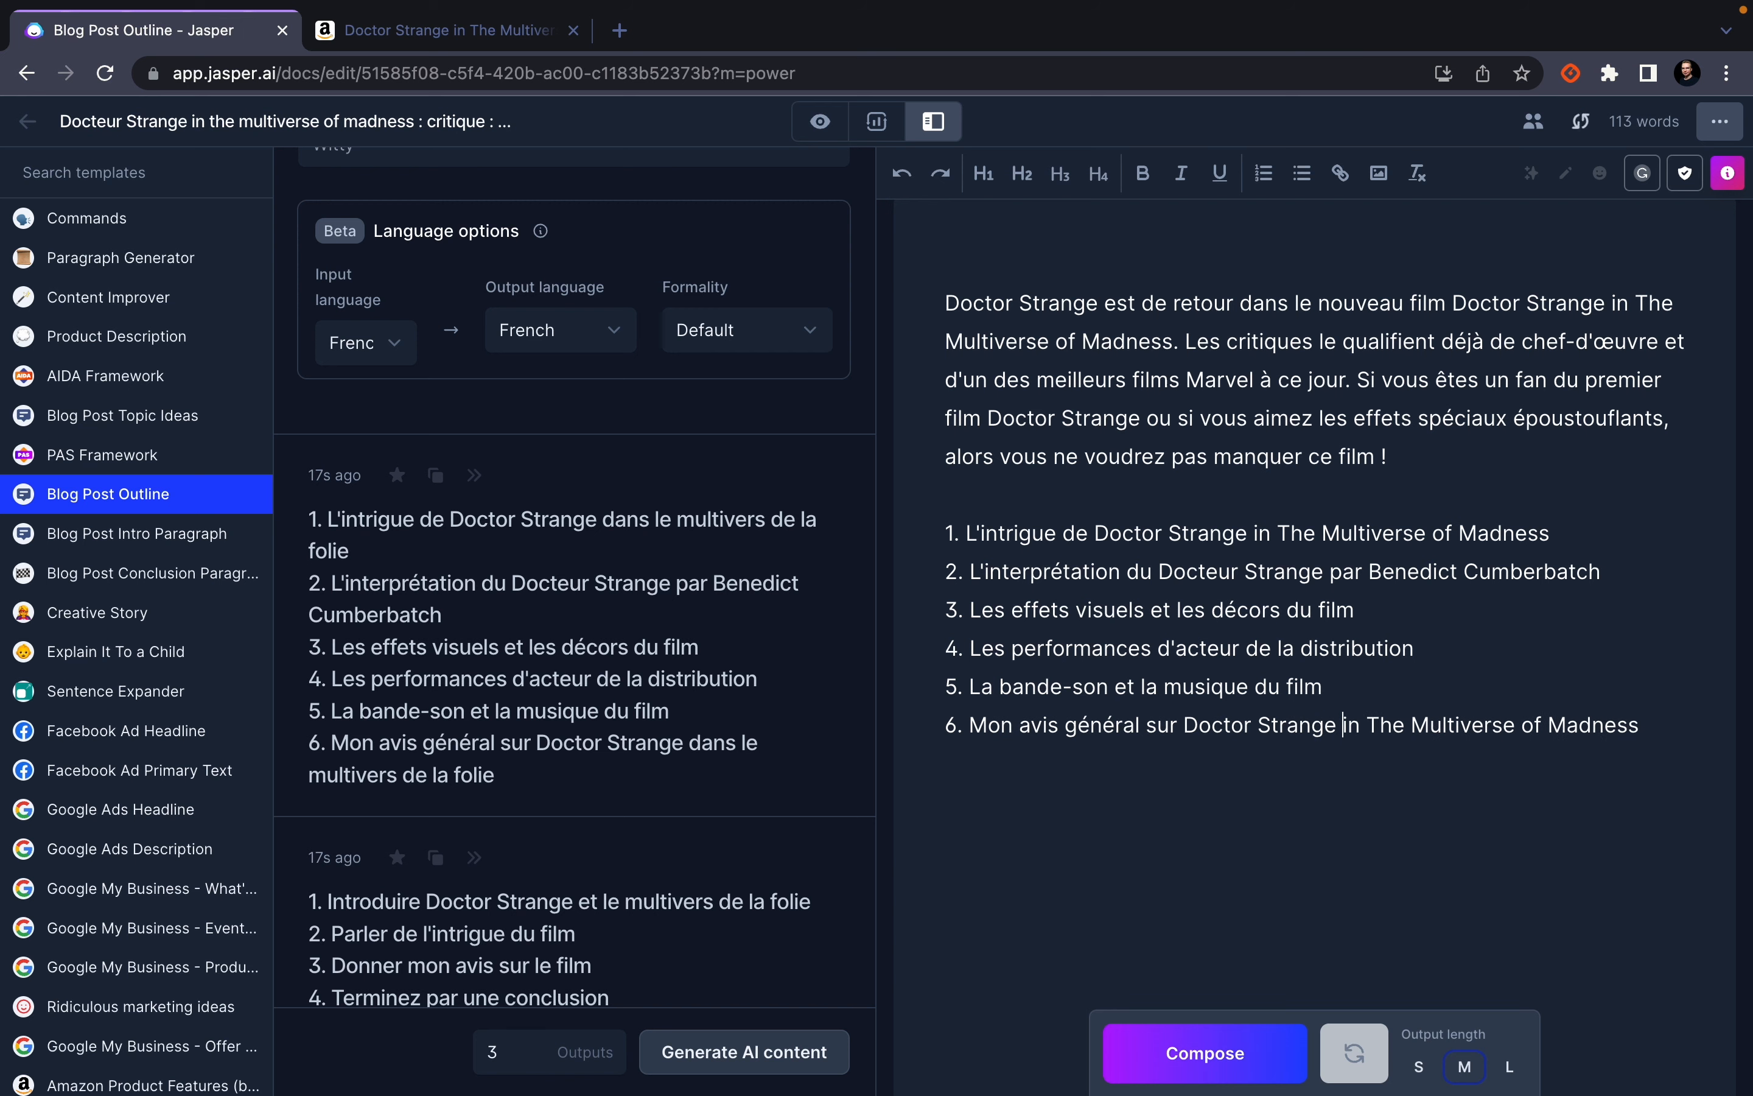
{"action": "left_click", "coordinate": [1401, 853]}
Step: Insert blank lines between outline items 1 and 2 to make room for a paragraph
{"action": "scroll", "coordinate": [1494, 469], "scroll_direction": "down", "scroll_amount": 1}
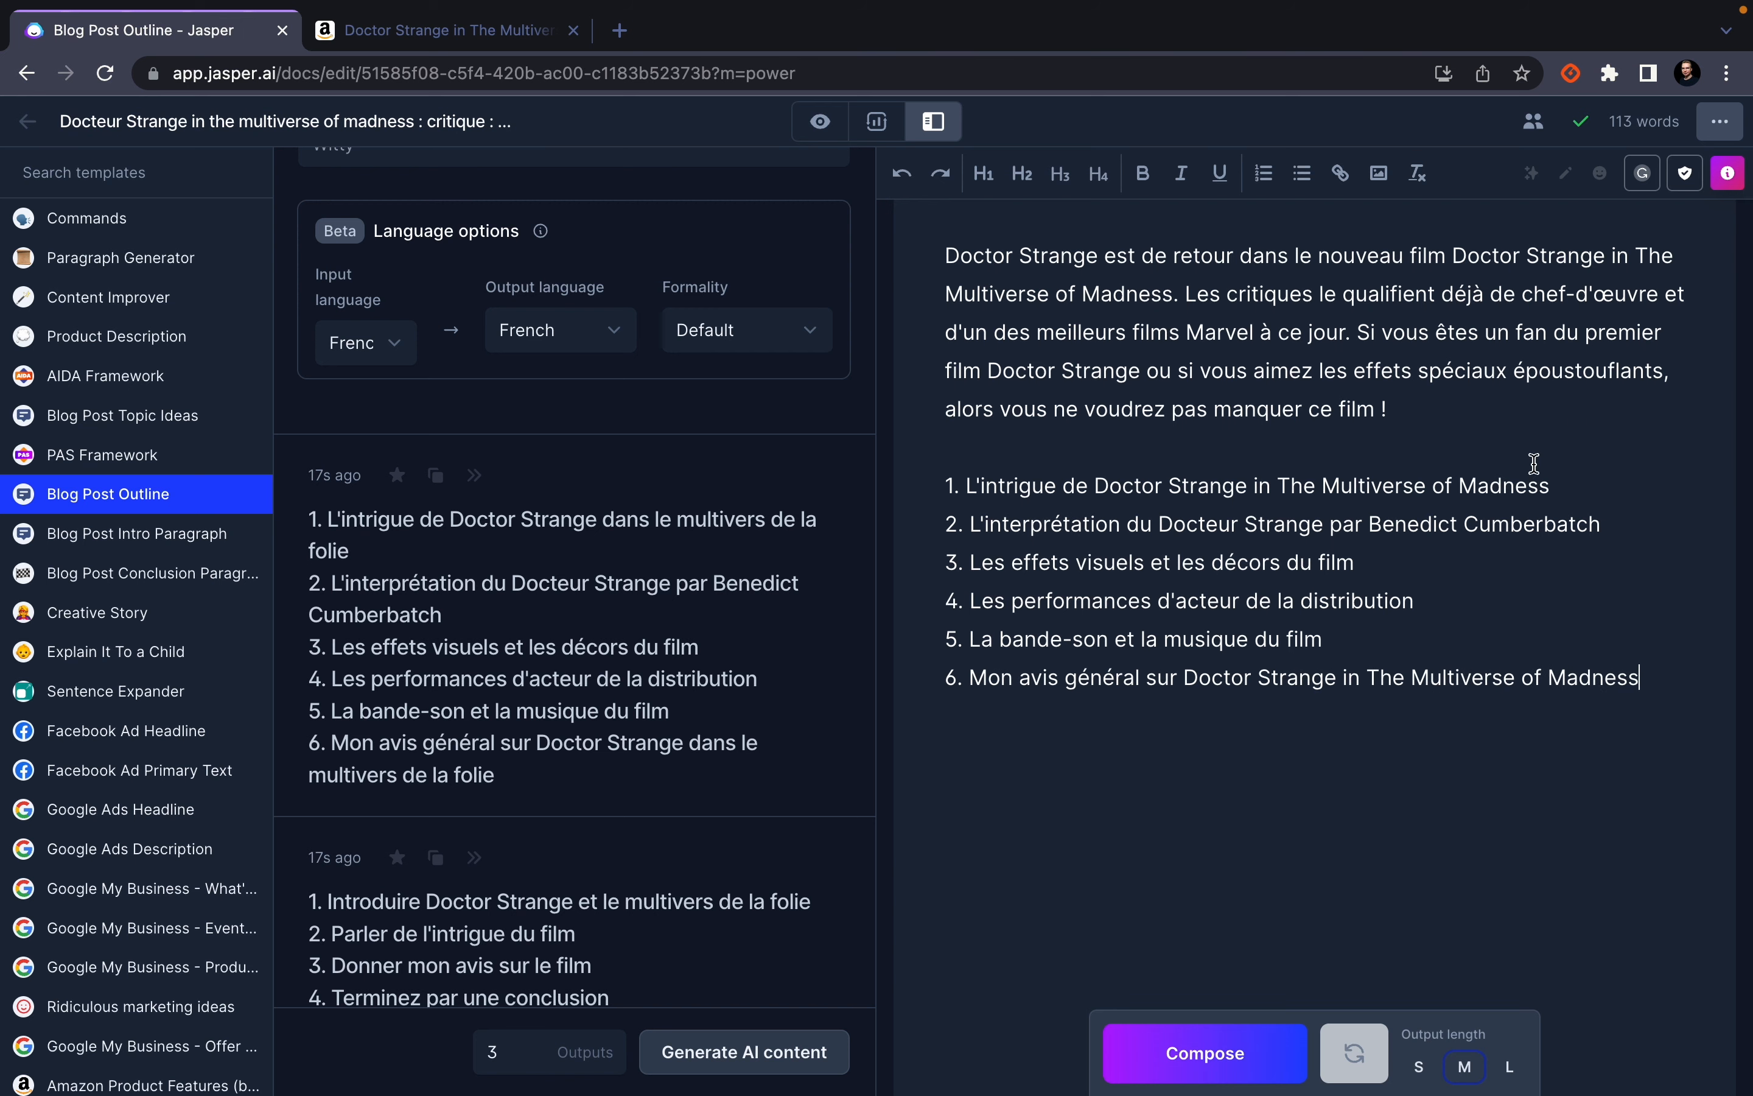
{"action": "left_click", "coordinate": [1578, 485]}
{"action": "key", "text": "Return"}
{"action": "key", "text": "Return"}
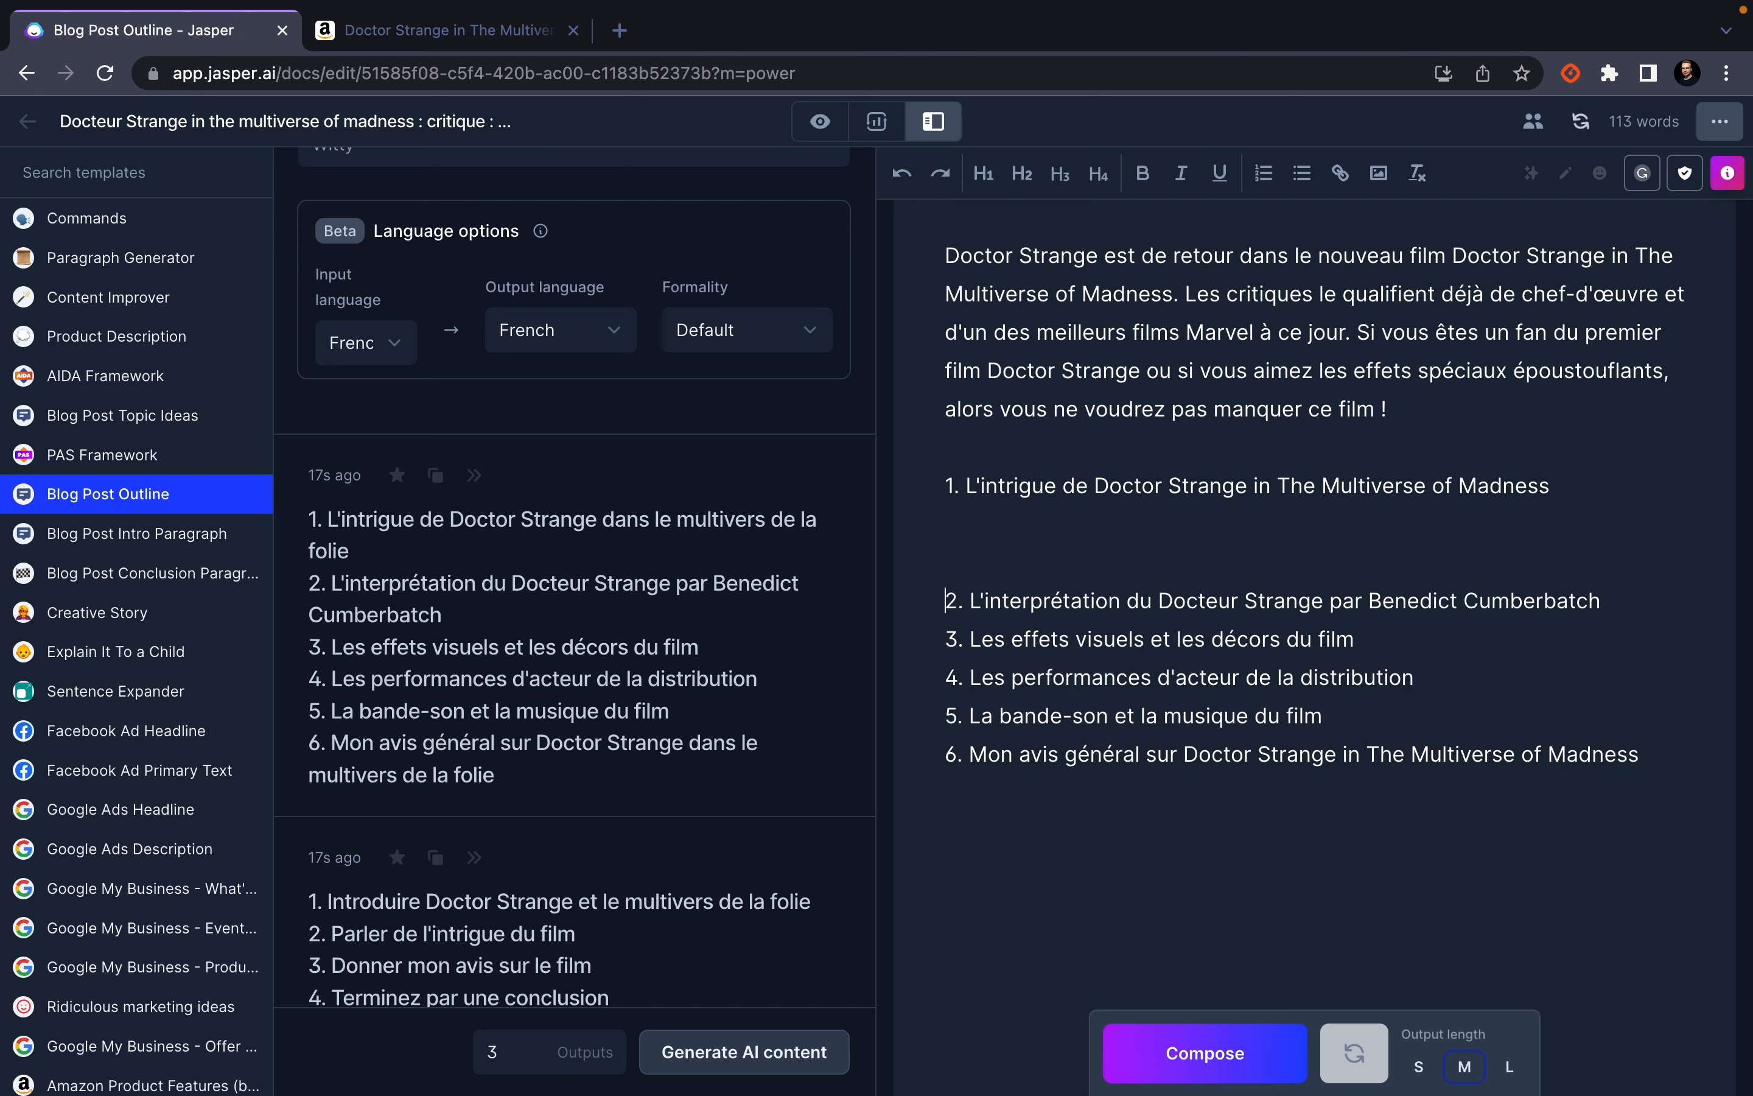
{"action": "key", "text": "Up"}
{"action": "key", "text": "Up"}
Step: Switch the editor to focus mode and compose medium-length text beneath the heading "1. L'intrigue de Doctor Strange in The Multiverse of Madness"
{"action": "left_click", "coordinate": [837, 124]}
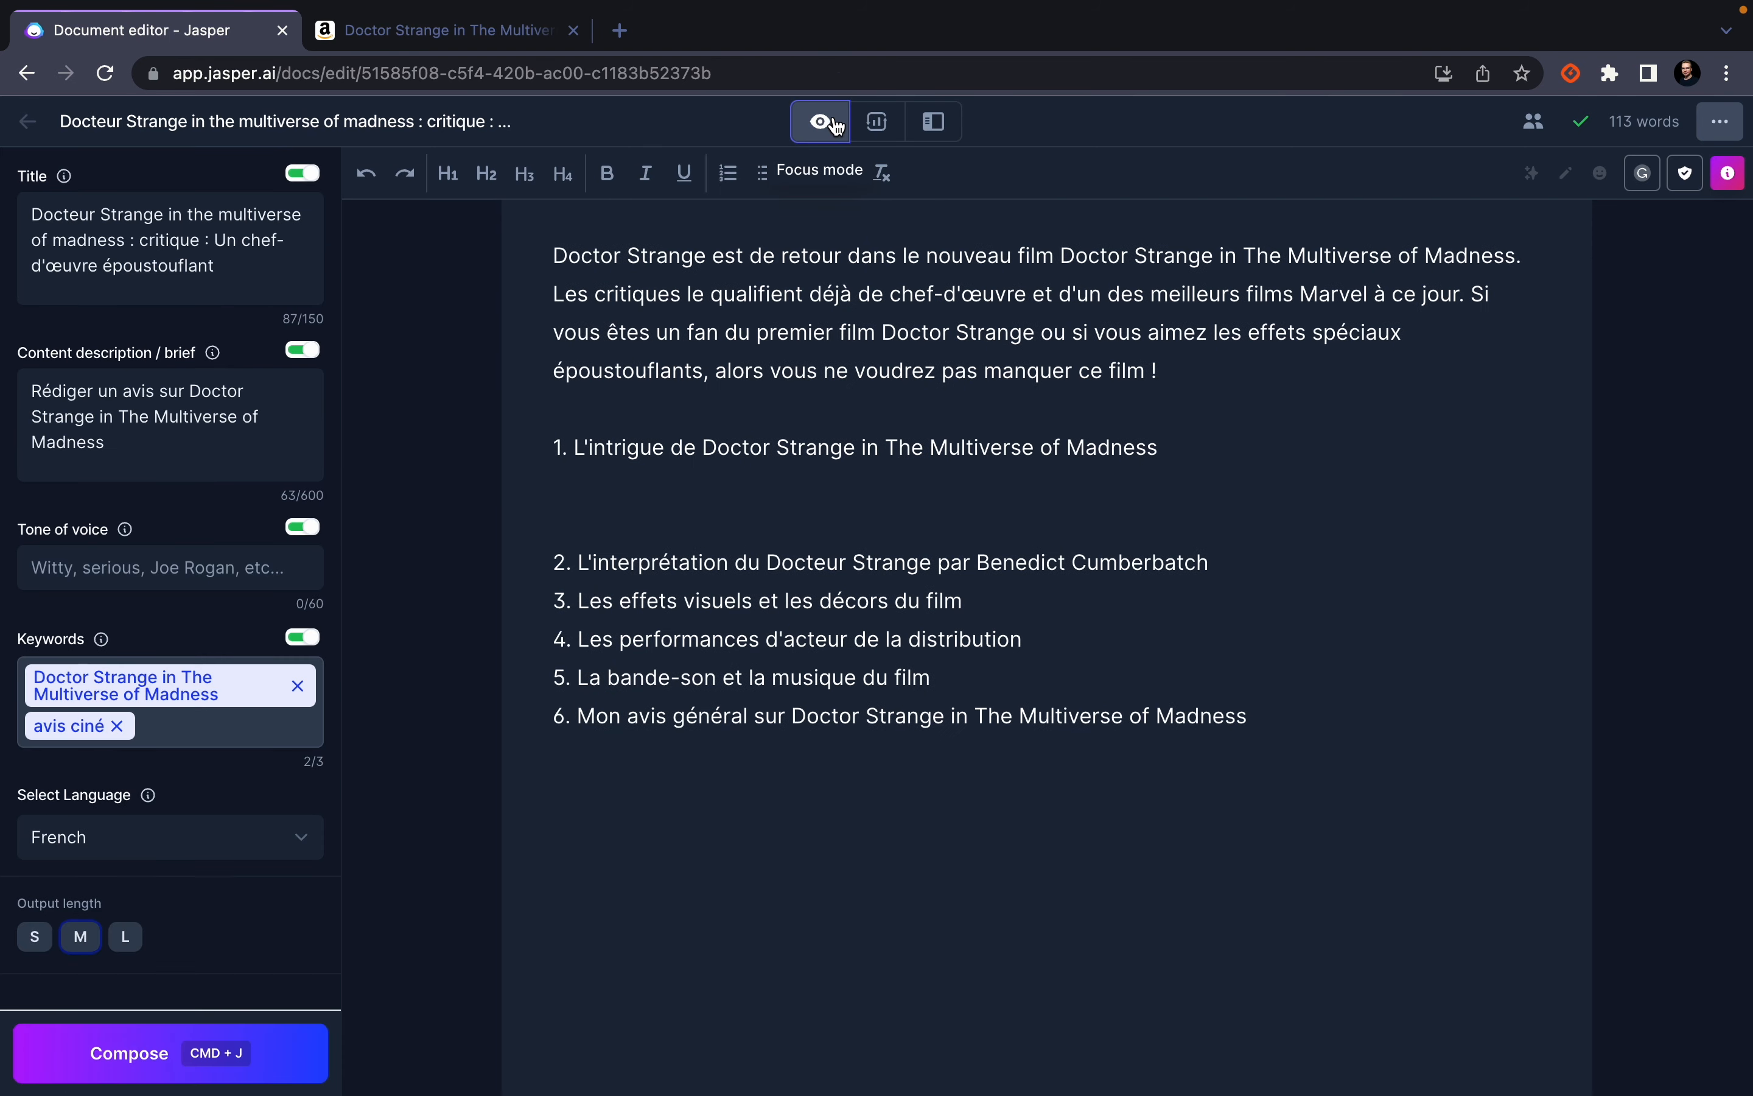
{"action": "left_click", "coordinate": [1249, 717]}
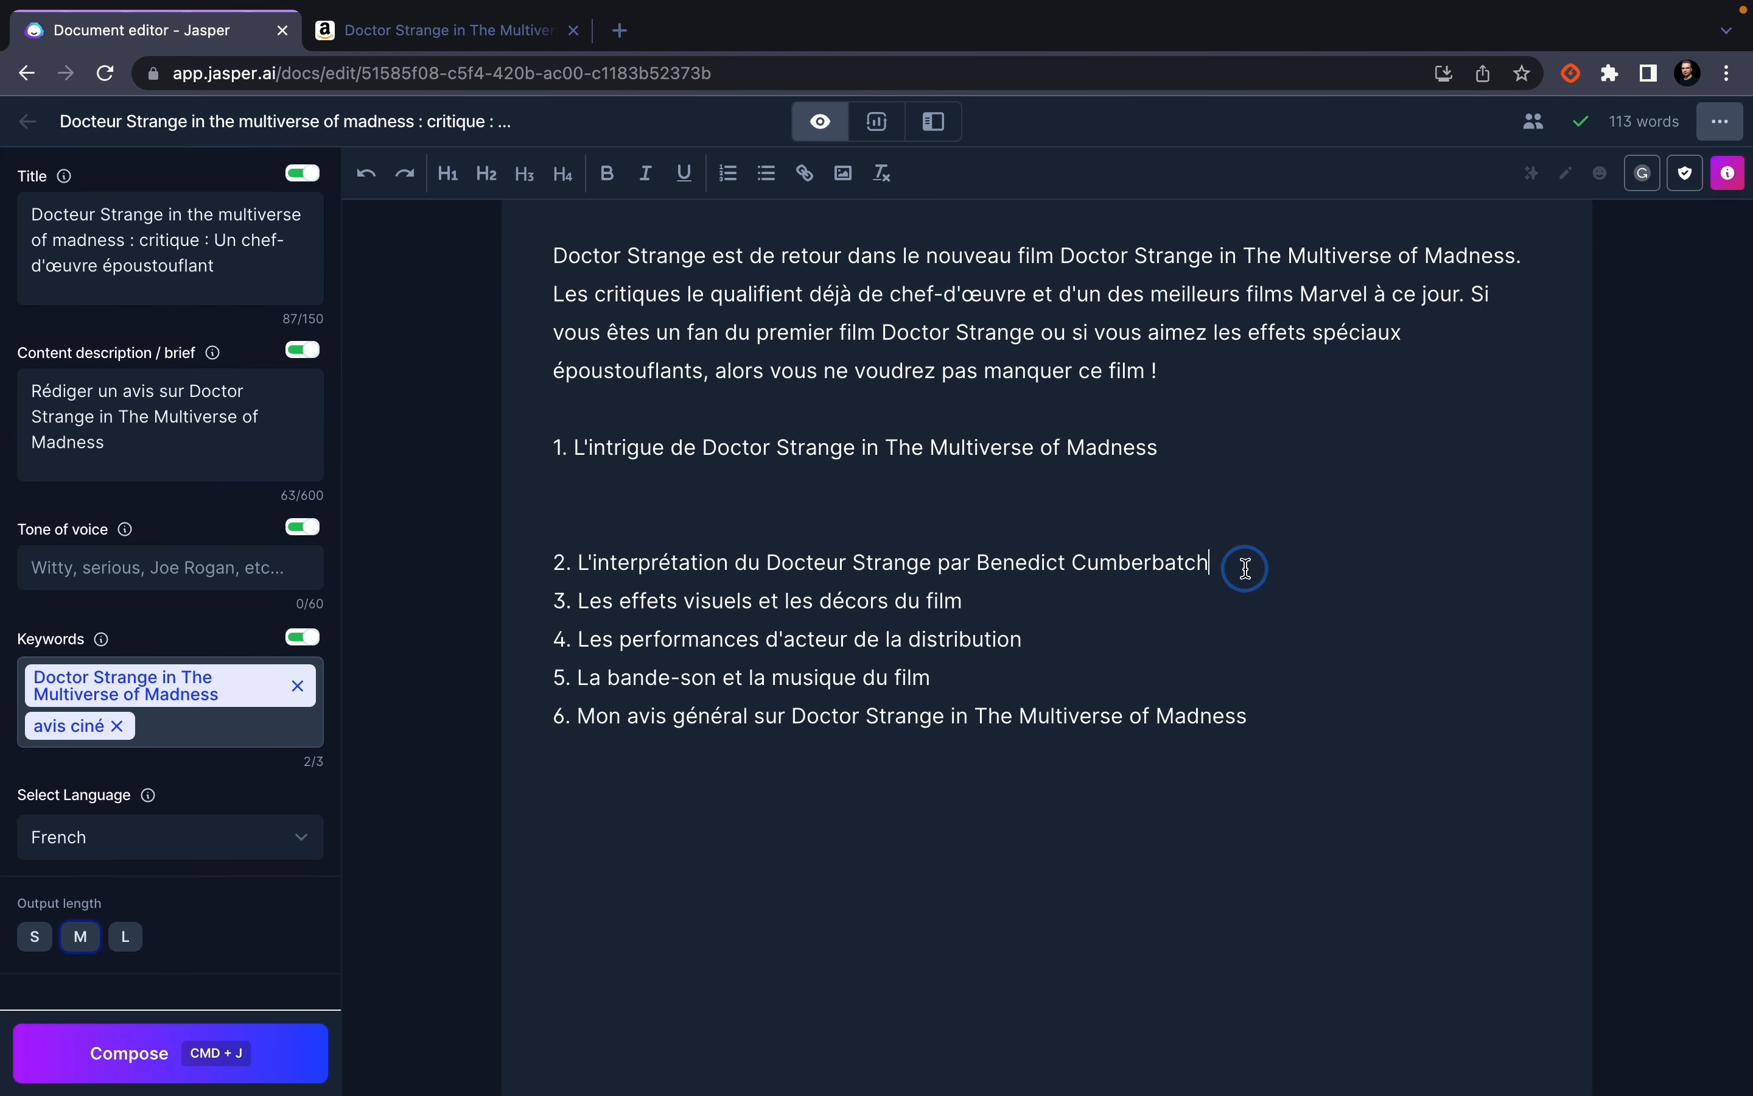
{"action": "left_click", "coordinate": [797, 494]}
{"action": "left_click_drag", "start_coordinate": [19, 904], "coordinate": [118, 911]}
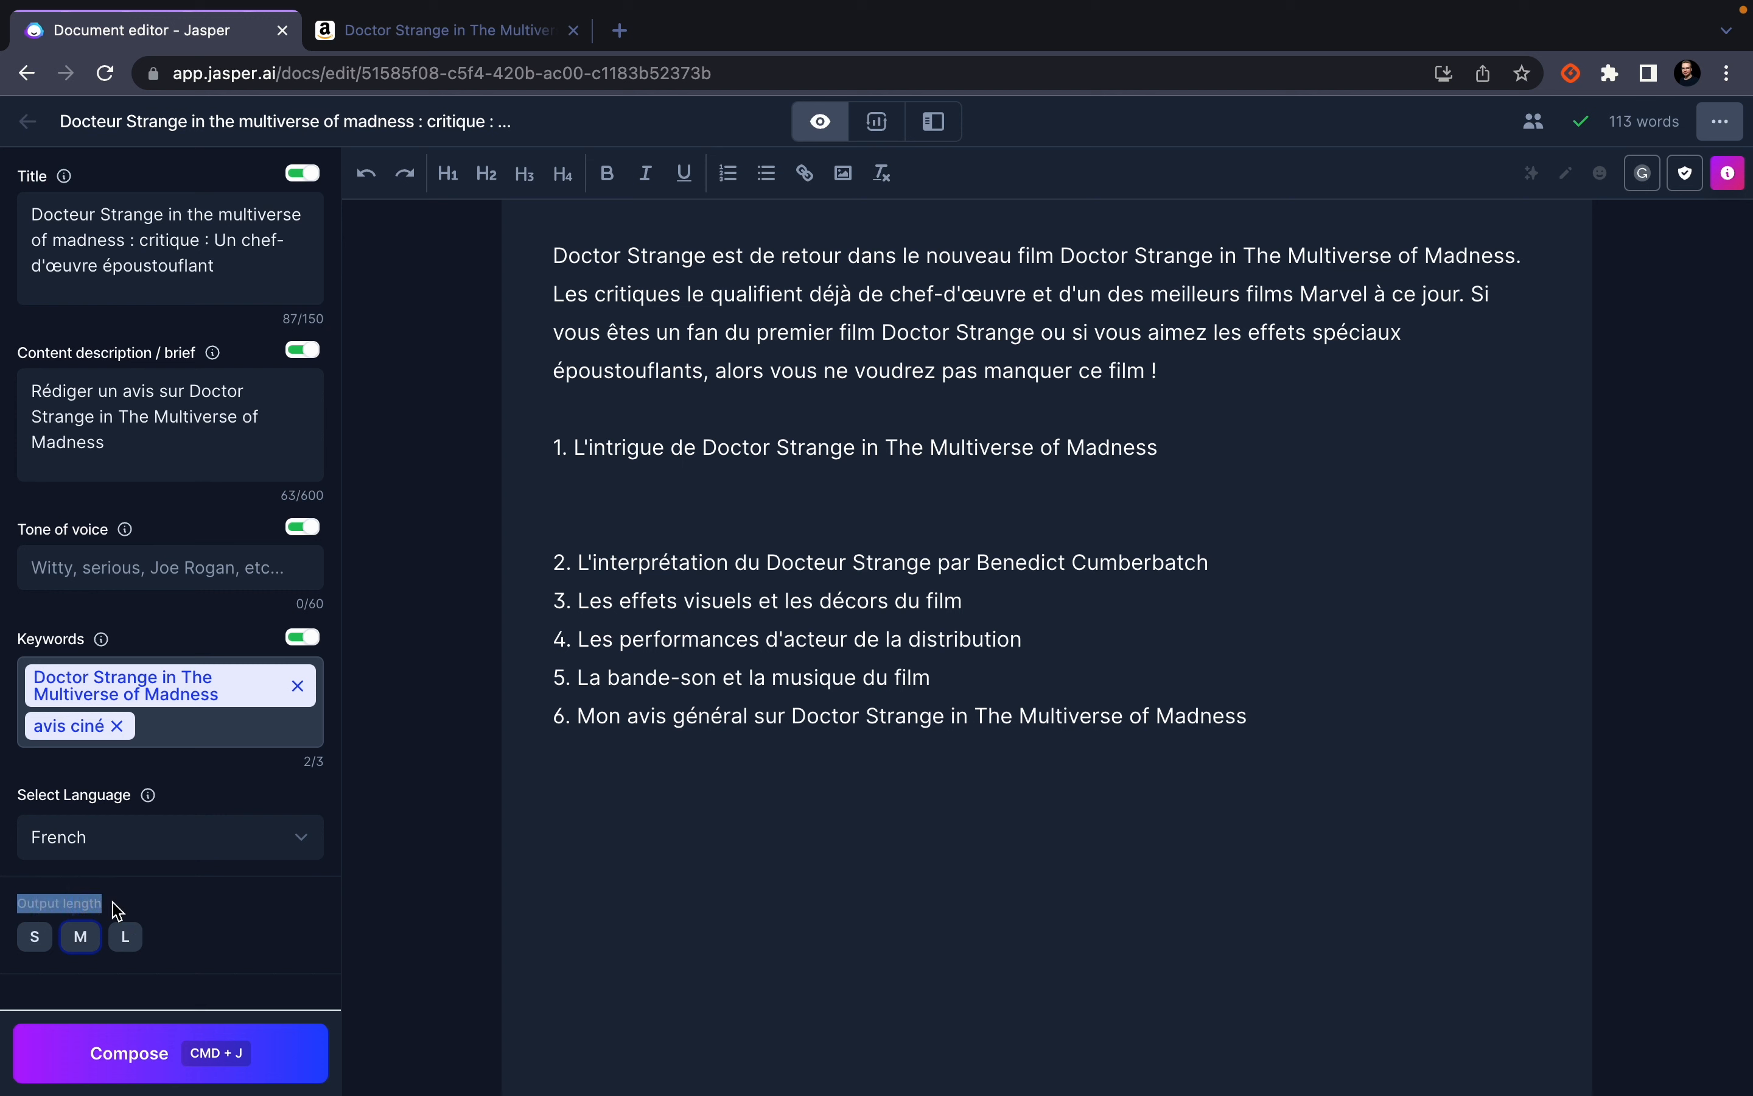
{"action": "left_click", "coordinate": [75, 966]}
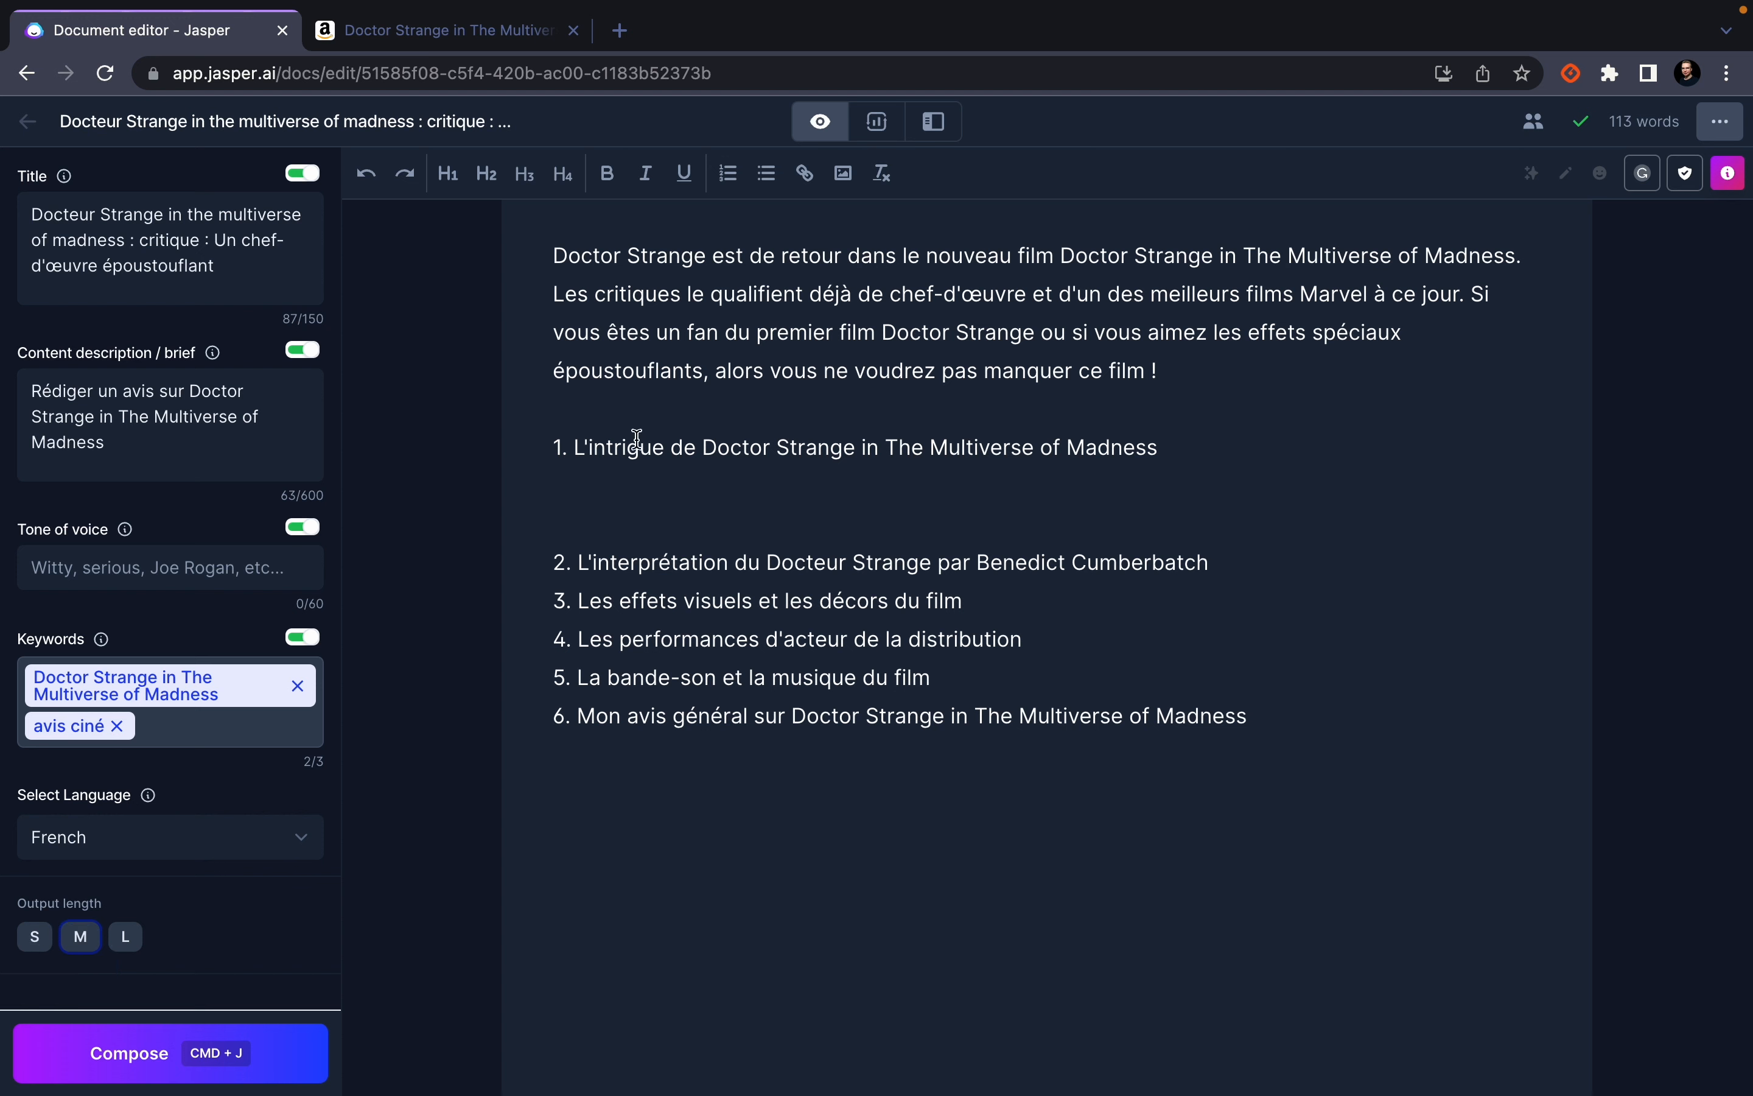
{"action": "left_click", "coordinate": [587, 484]}
{"action": "left_click", "coordinate": [131, 1065]}
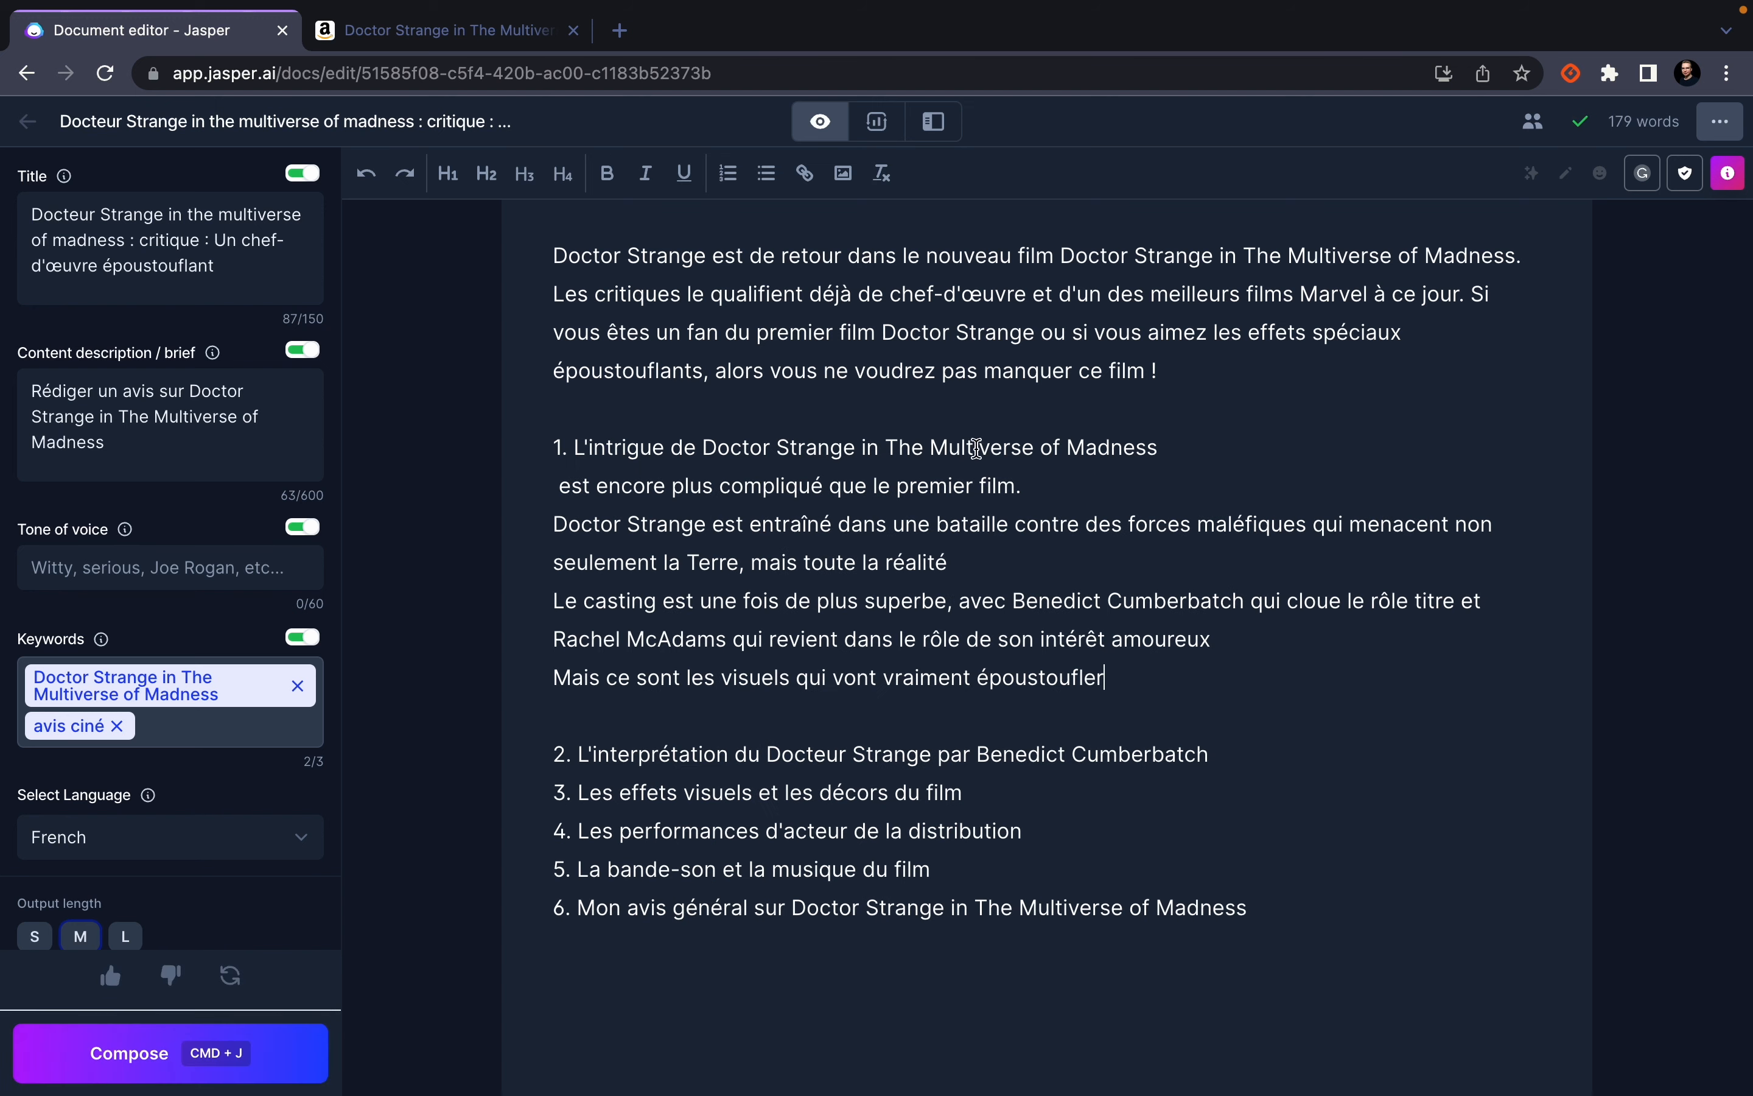
Step: Copy the actress name "Rachel McAdams" from the generated text and search the web for it in a new tab
{"action": "left_click", "coordinate": [552, 487]}
{"action": "left_click_drag", "start_coordinate": [555, 638], "coordinate": [728, 631]}
{"action": "key", "text": "super+c"}
{"action": "left_click", "coordinate": [617, 22]}
{"action": "key", "text": "super+v"}
{"action": "key", "text": "Return"}
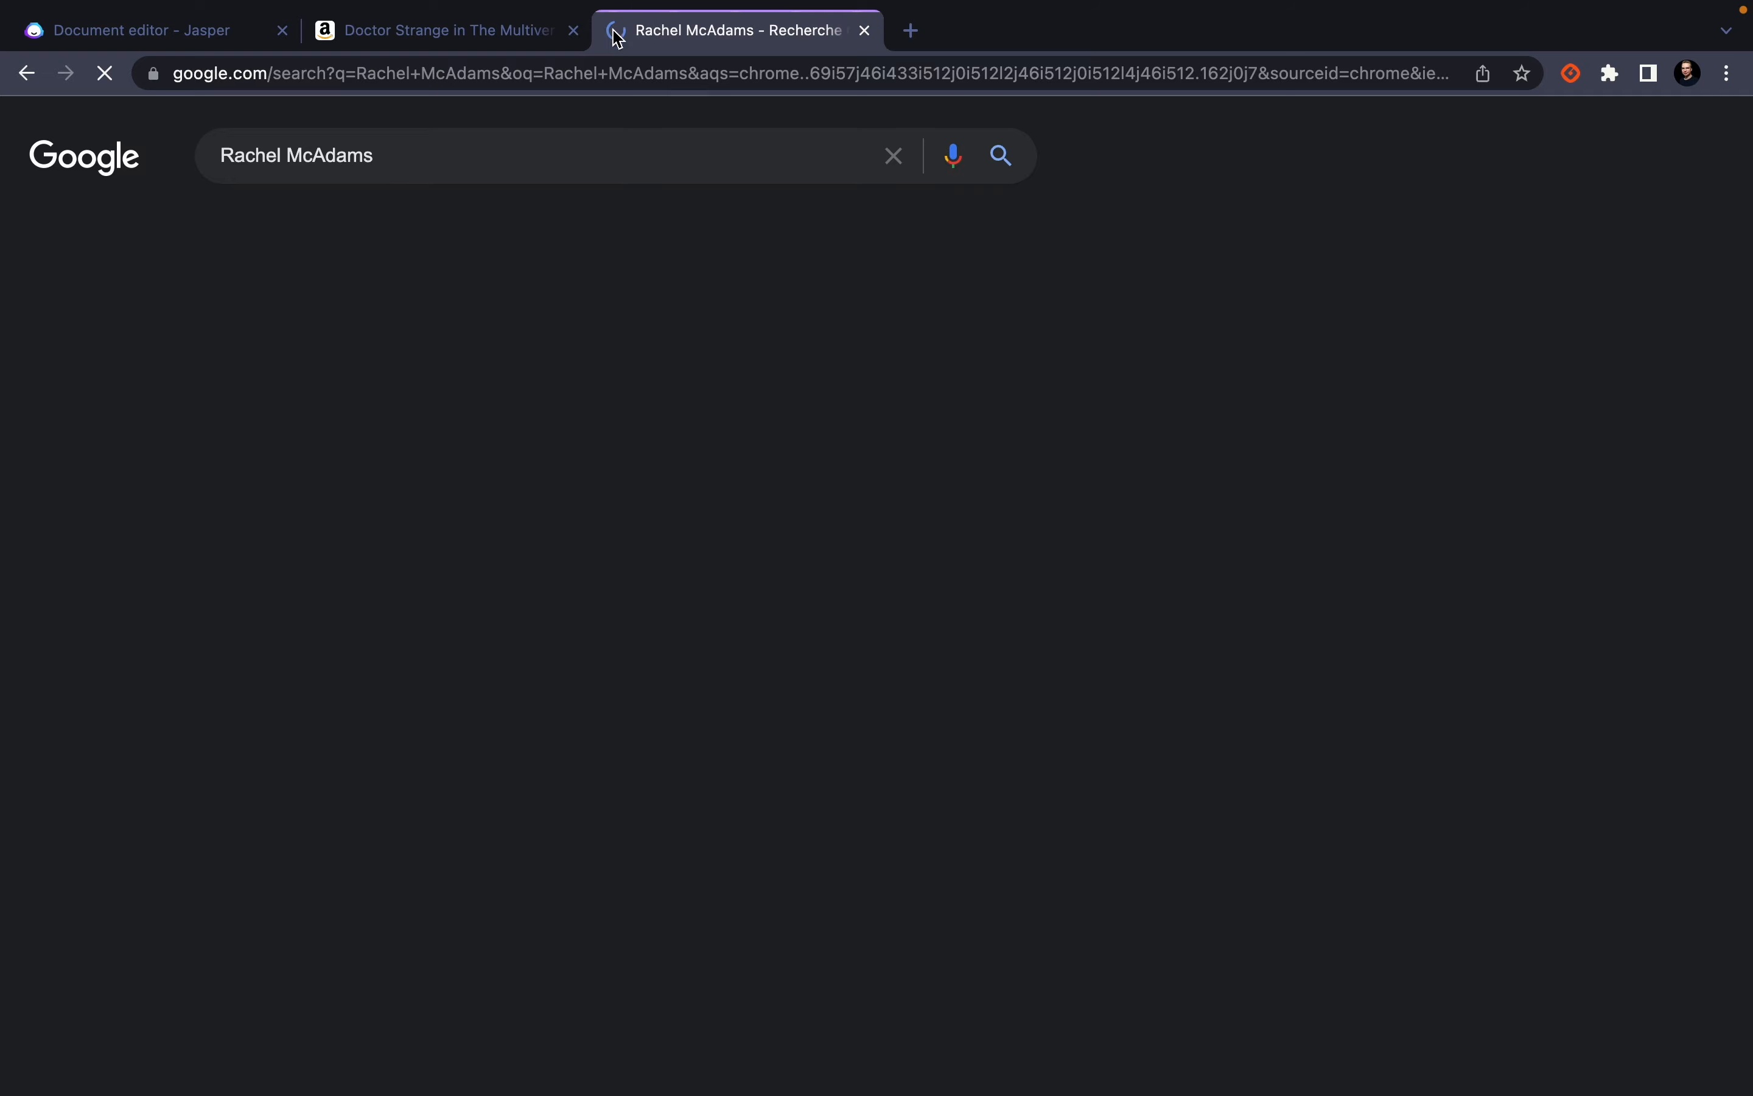
Step: Open the actress's AlloCiné page and check her filmography for the Doctor Strange films
{"action": "scroll", "coordinate": [90, 408], "scroll_direction": "down", "scroll_amount": 5}
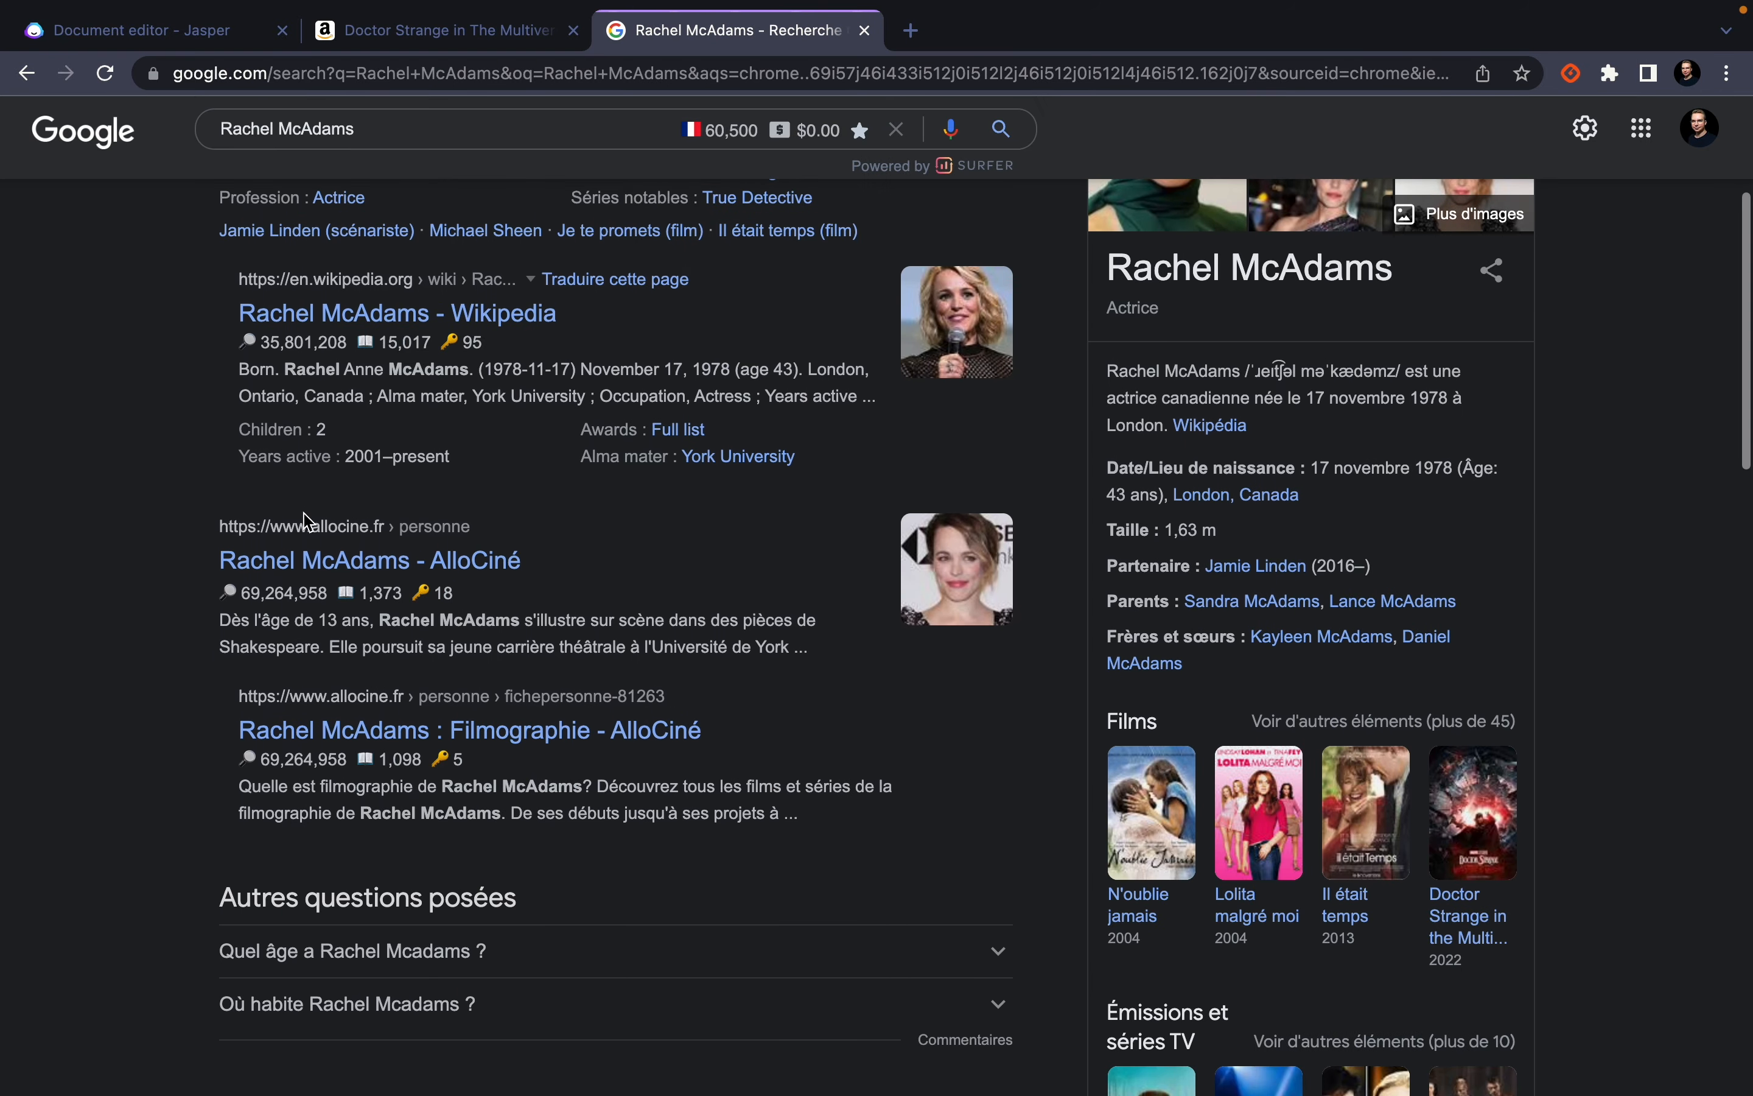
{"action": "left_click", "coordinate": [300, 559]}
{"action": "scroll", "coordinate": [286, 551], "scroll_direction": "down", "scroll_amount": 12}
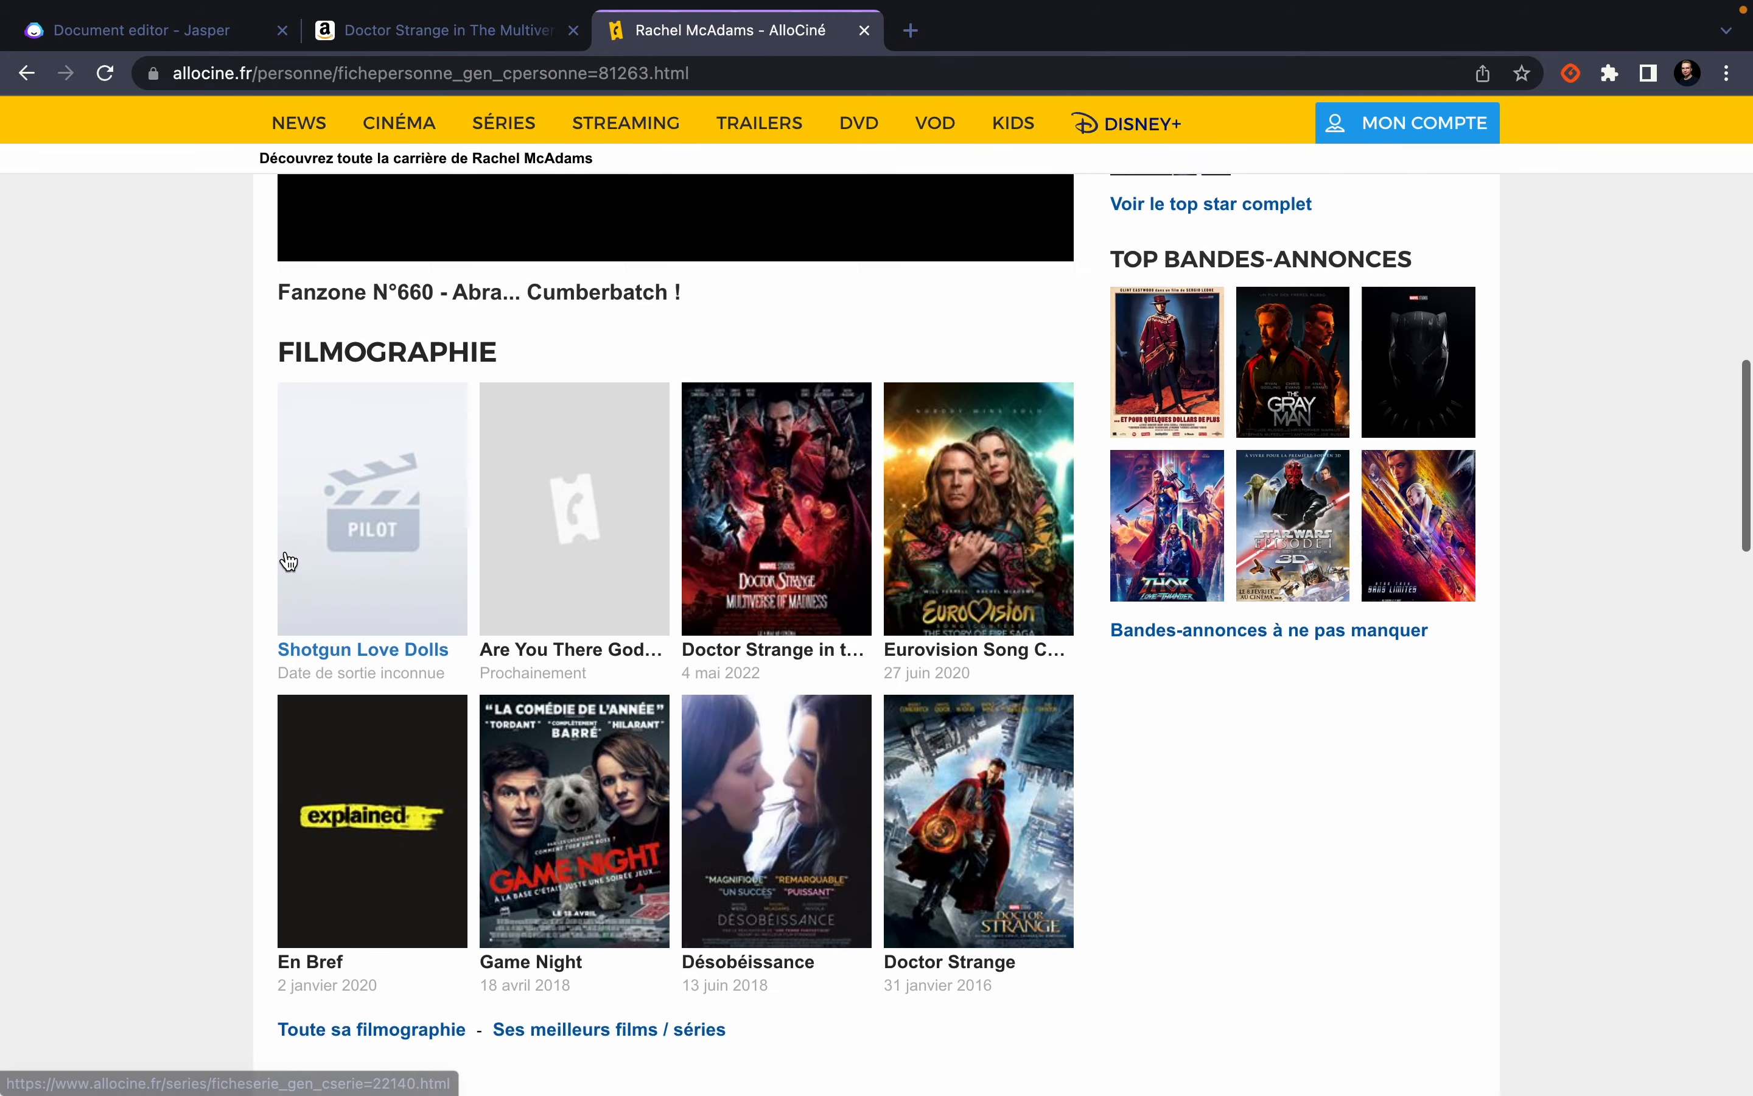
Step: Examine Rachel McAdams's AlloCiné filmography for the Doctor Strange films, and close the AlloCiné page
{"action": "scroll", "coordinate": [289, 561], "scroll_direction": "down", "scroll_amount": 1}
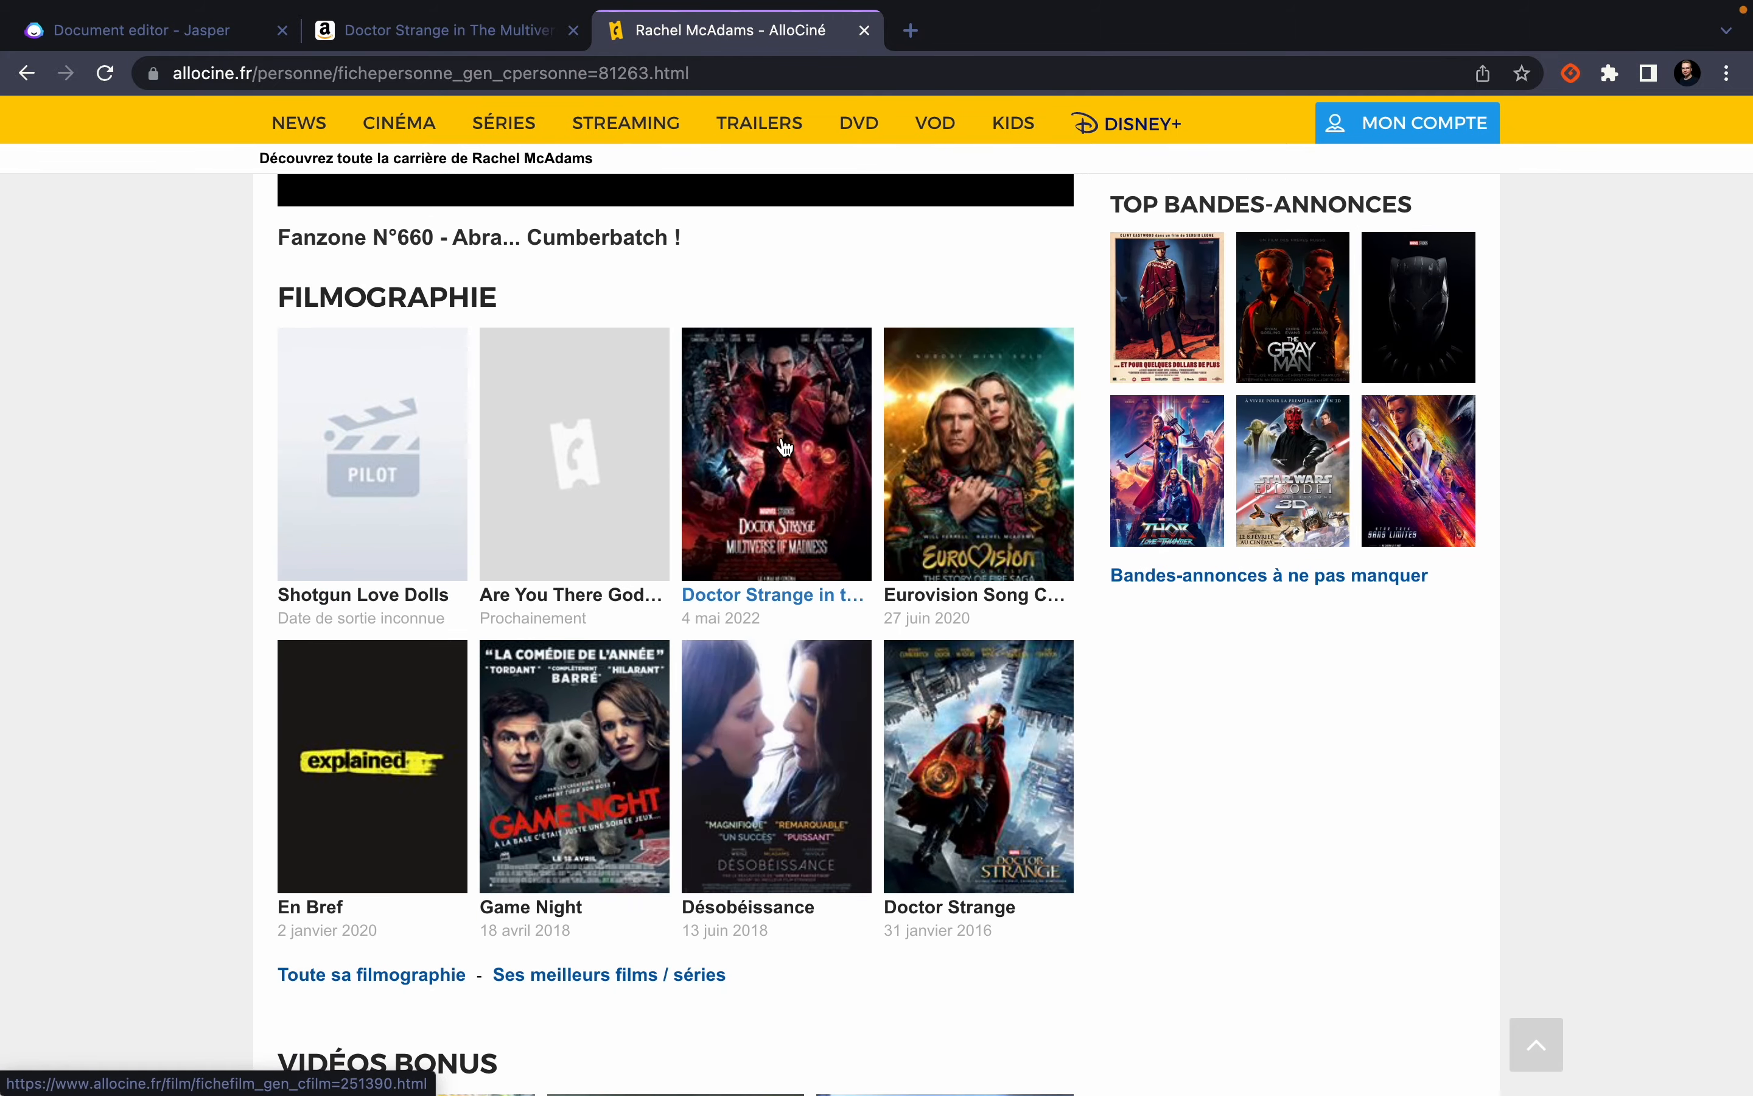
{"action": "scroll", "coordinate": [688, 403], "scroll_direction": "up", "scroll_amount": 15}
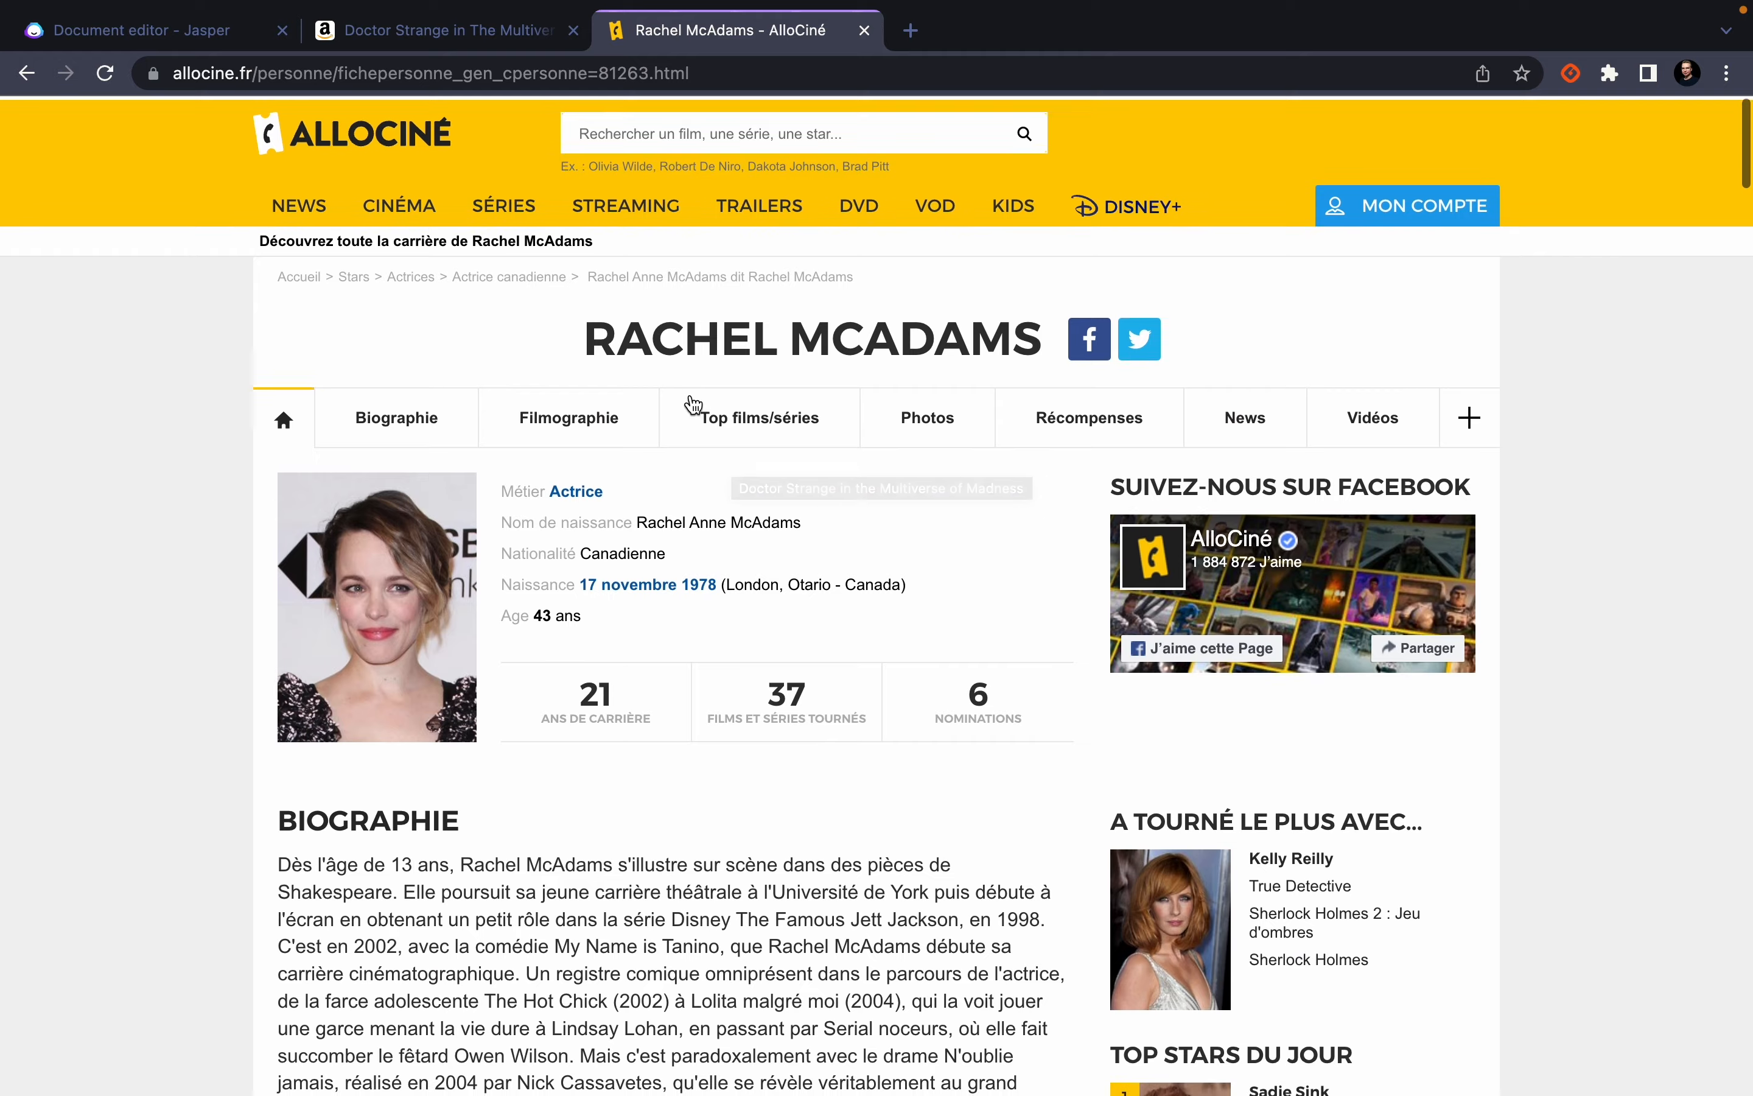
{"action": "scroll", "coordinate": [8, 737], "scroll_direction": "down", "scroll_amount": 15}
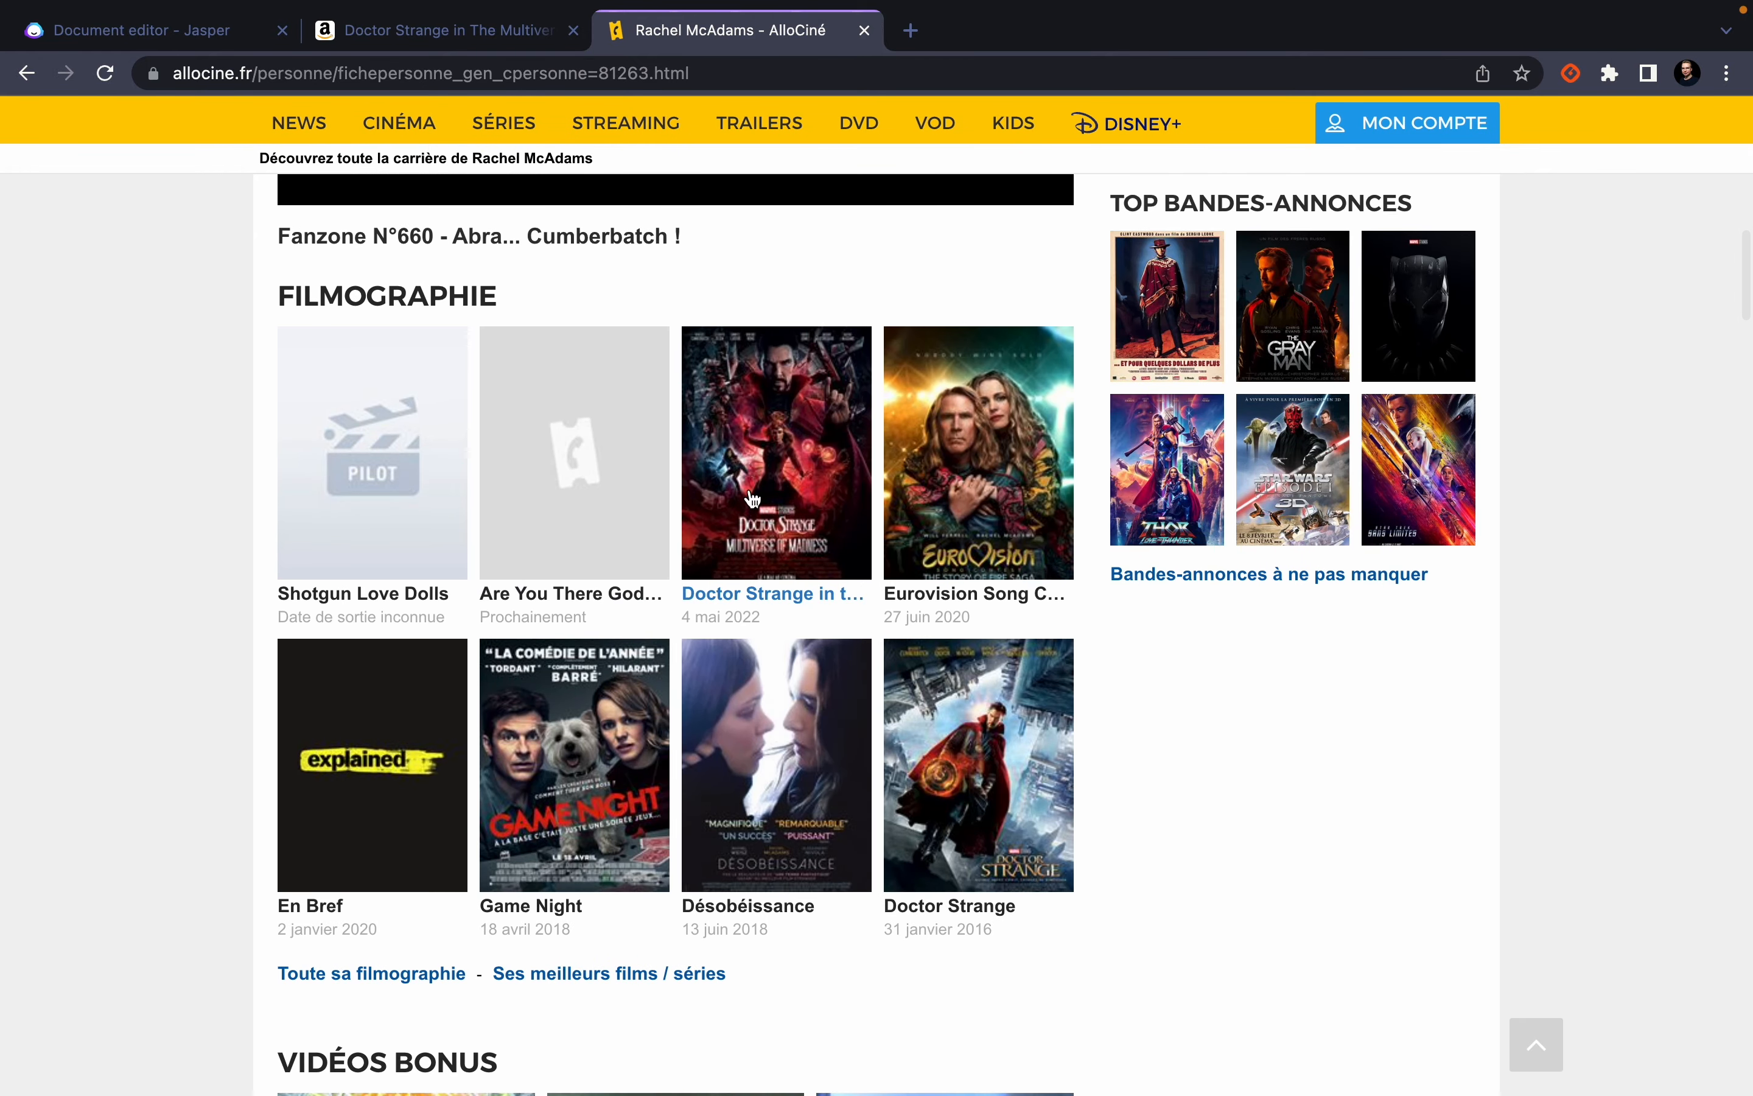
{"action": "scroll", "coordinate": [4, 910], "scroll_direction": "down", "scroll_amount": 15}
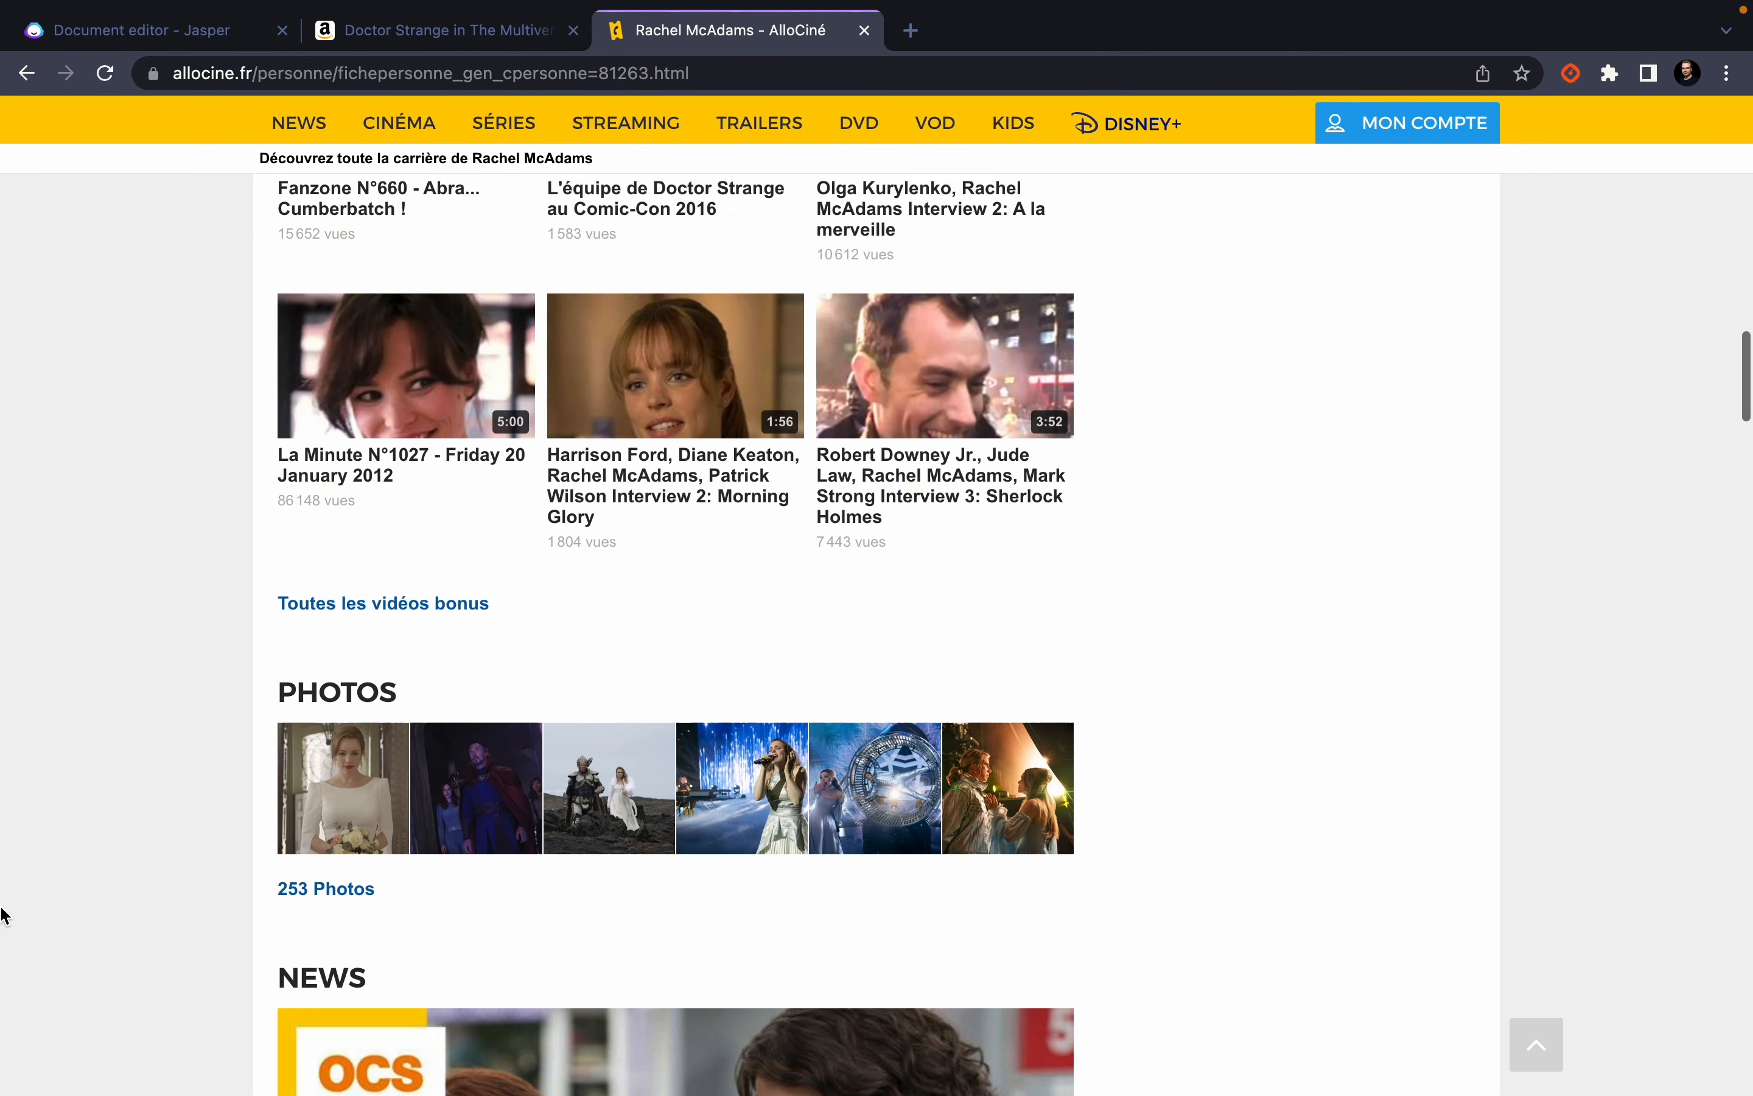
{"action": "scroll", "coordinate": [4, 914], "scroll_direction": "down", "scroll_amount": 5}
{"action": "left_click", "coordinate": [865, 30]}
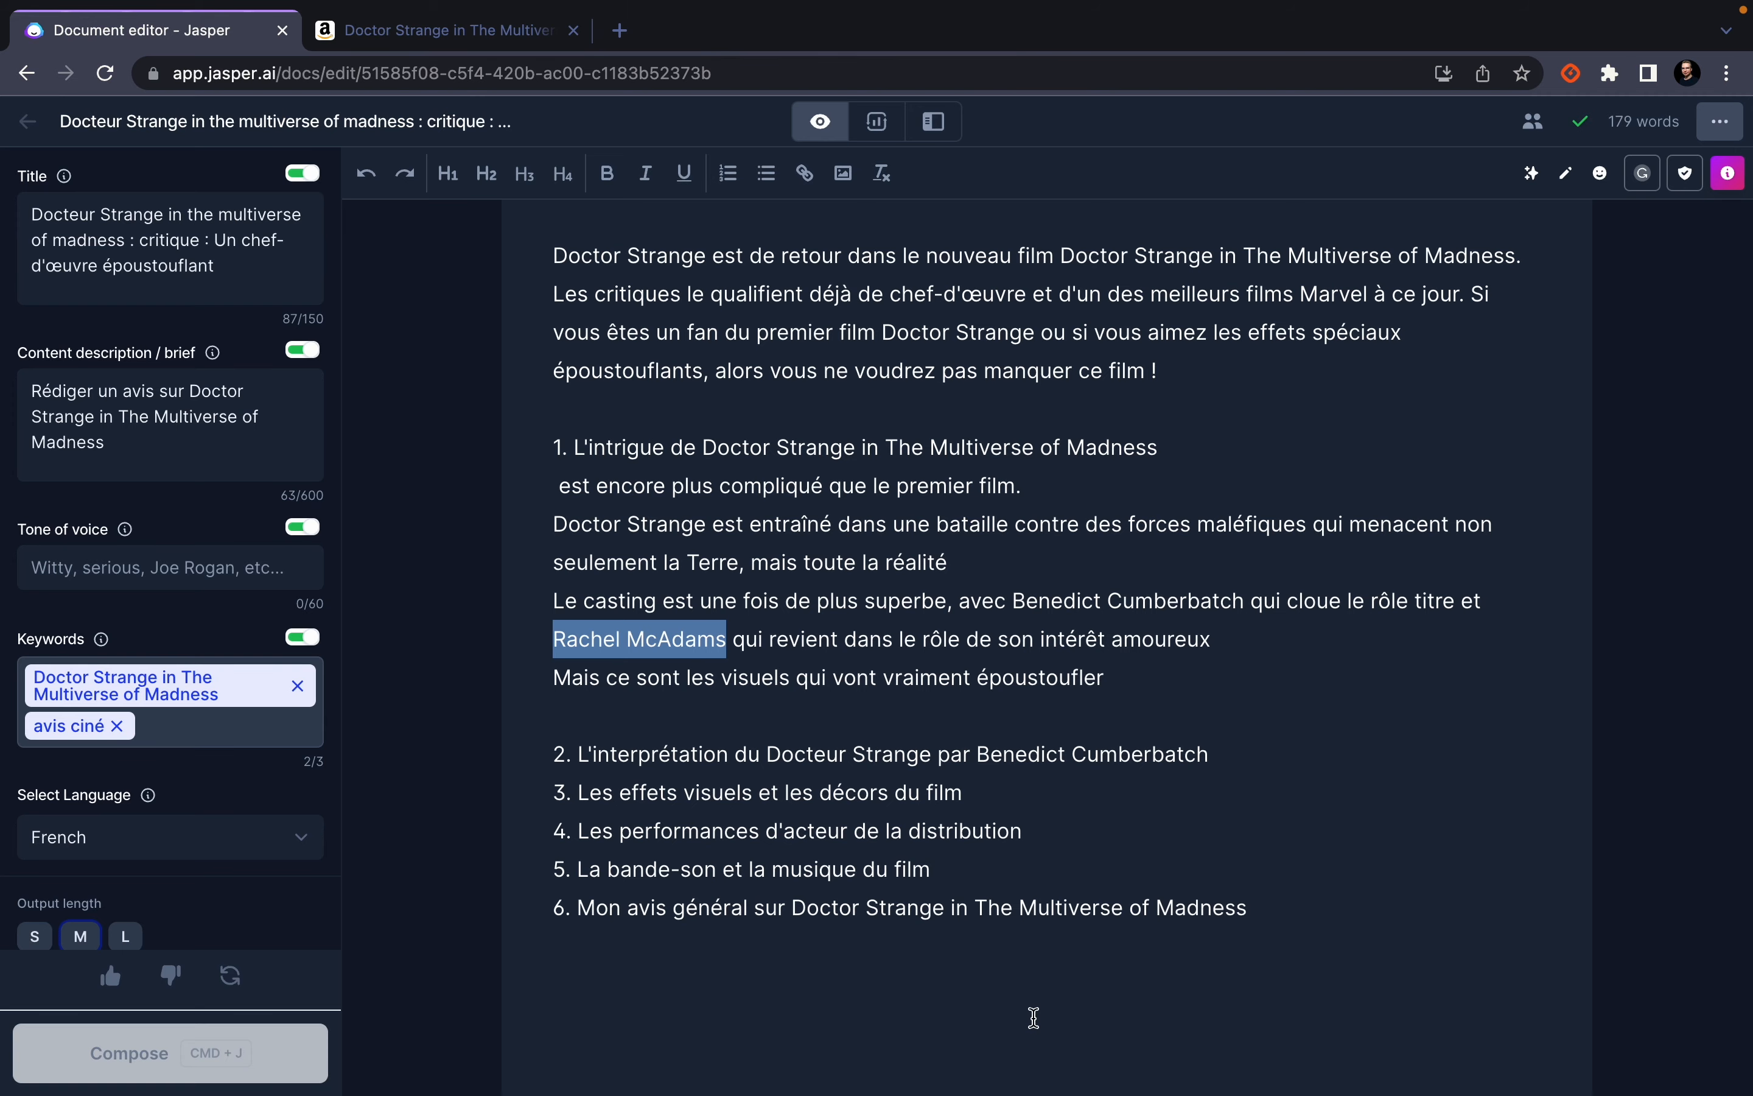
Step: Compose a medium-length continuation after the sentence "Mais ce sont les visuels qui vont vraiment époustoufler"
{"action": "left_click", "coordinate": [1254, 794]}
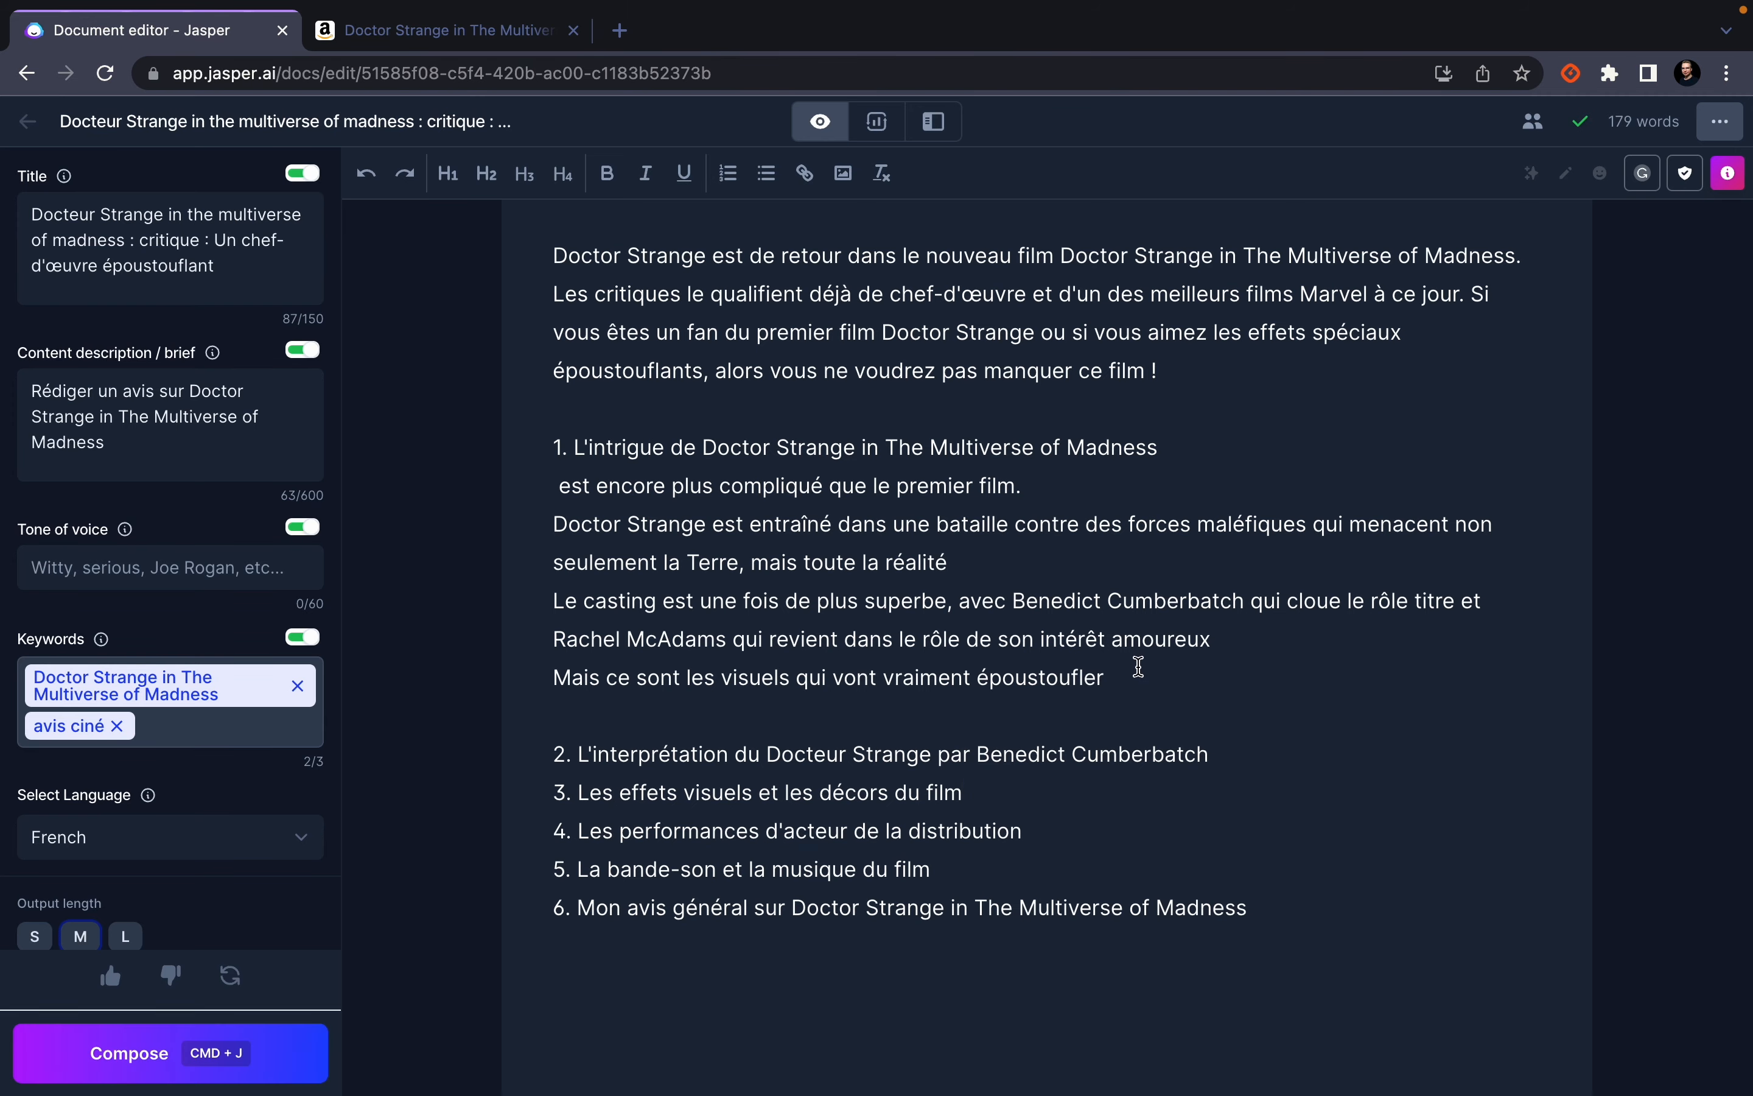
{"action": "left_click", "coordinate": [1140, 666]}
{"action": "left_click", "coordinate": [218, 1053]}
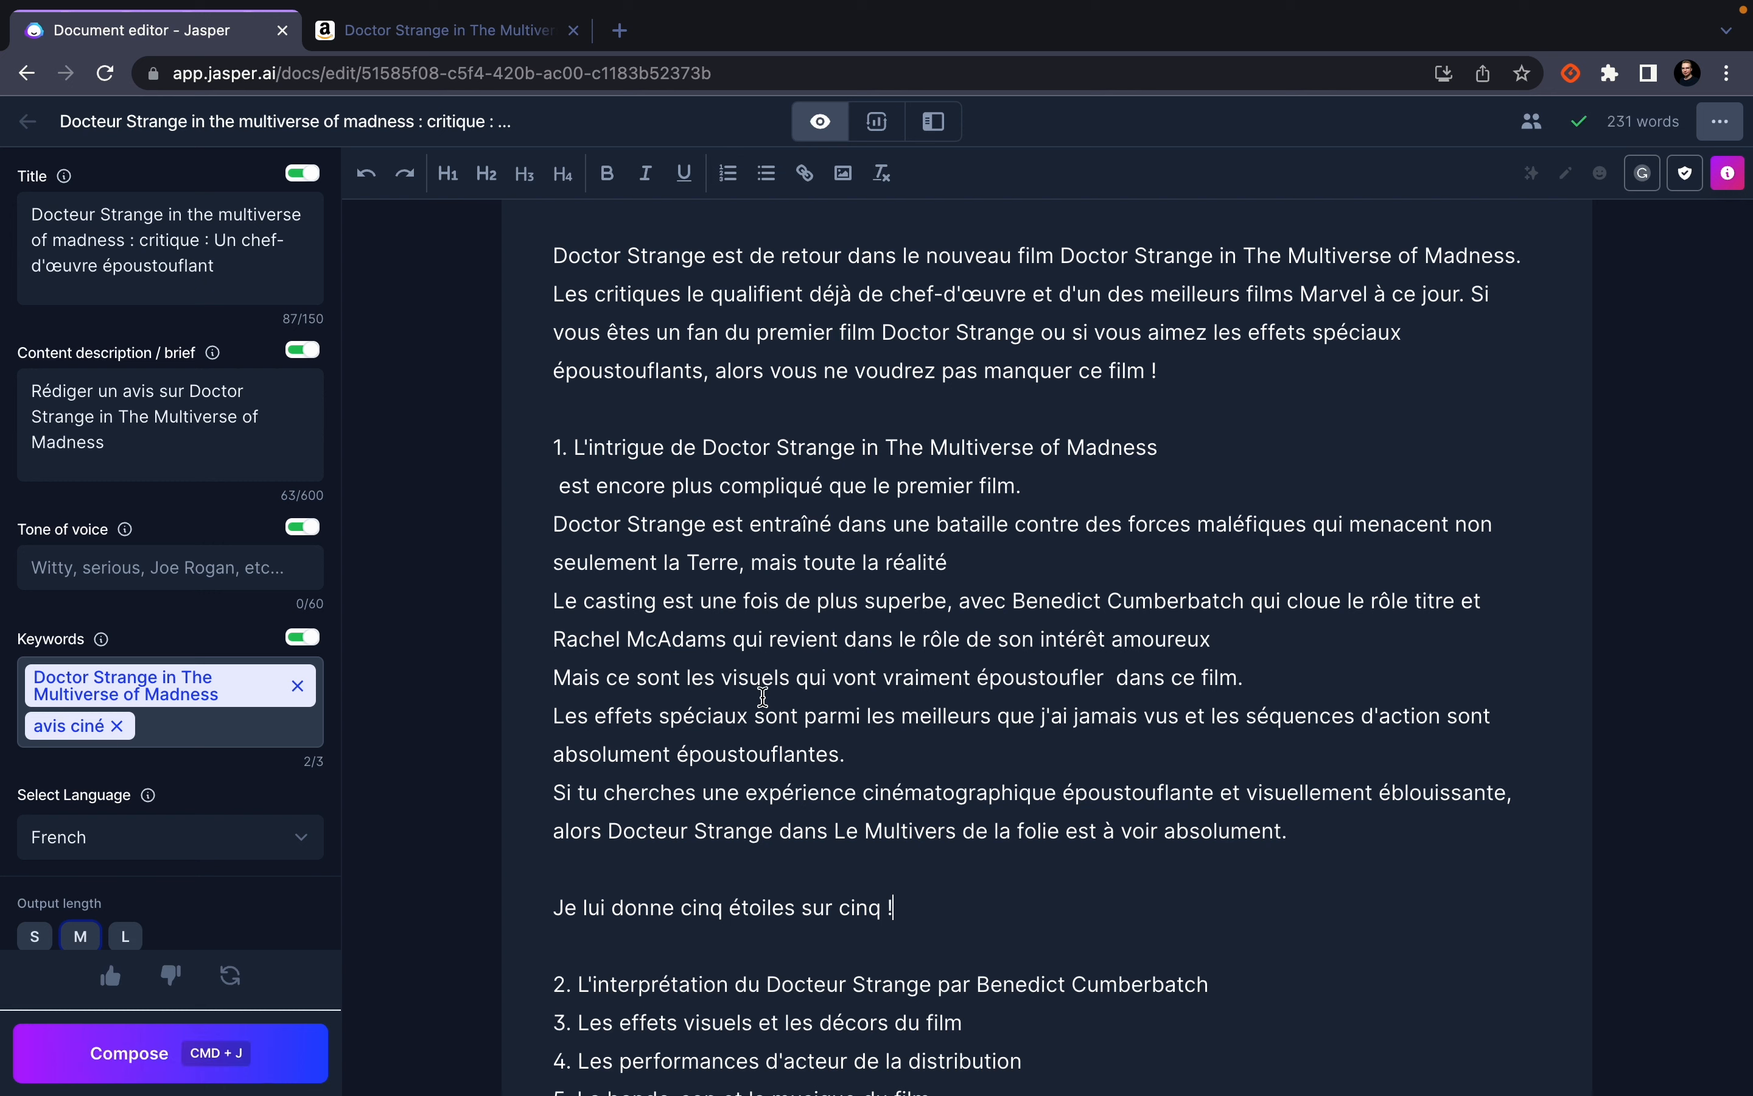
Step: Remove the extra space before "dans ce film" and delete the sentence "Je lui donne cinq étoiles sur cinq !"
{"action": "left_click", "coordinate": [1117, 676]}
{"action": "key", "text": "BackSpace"}
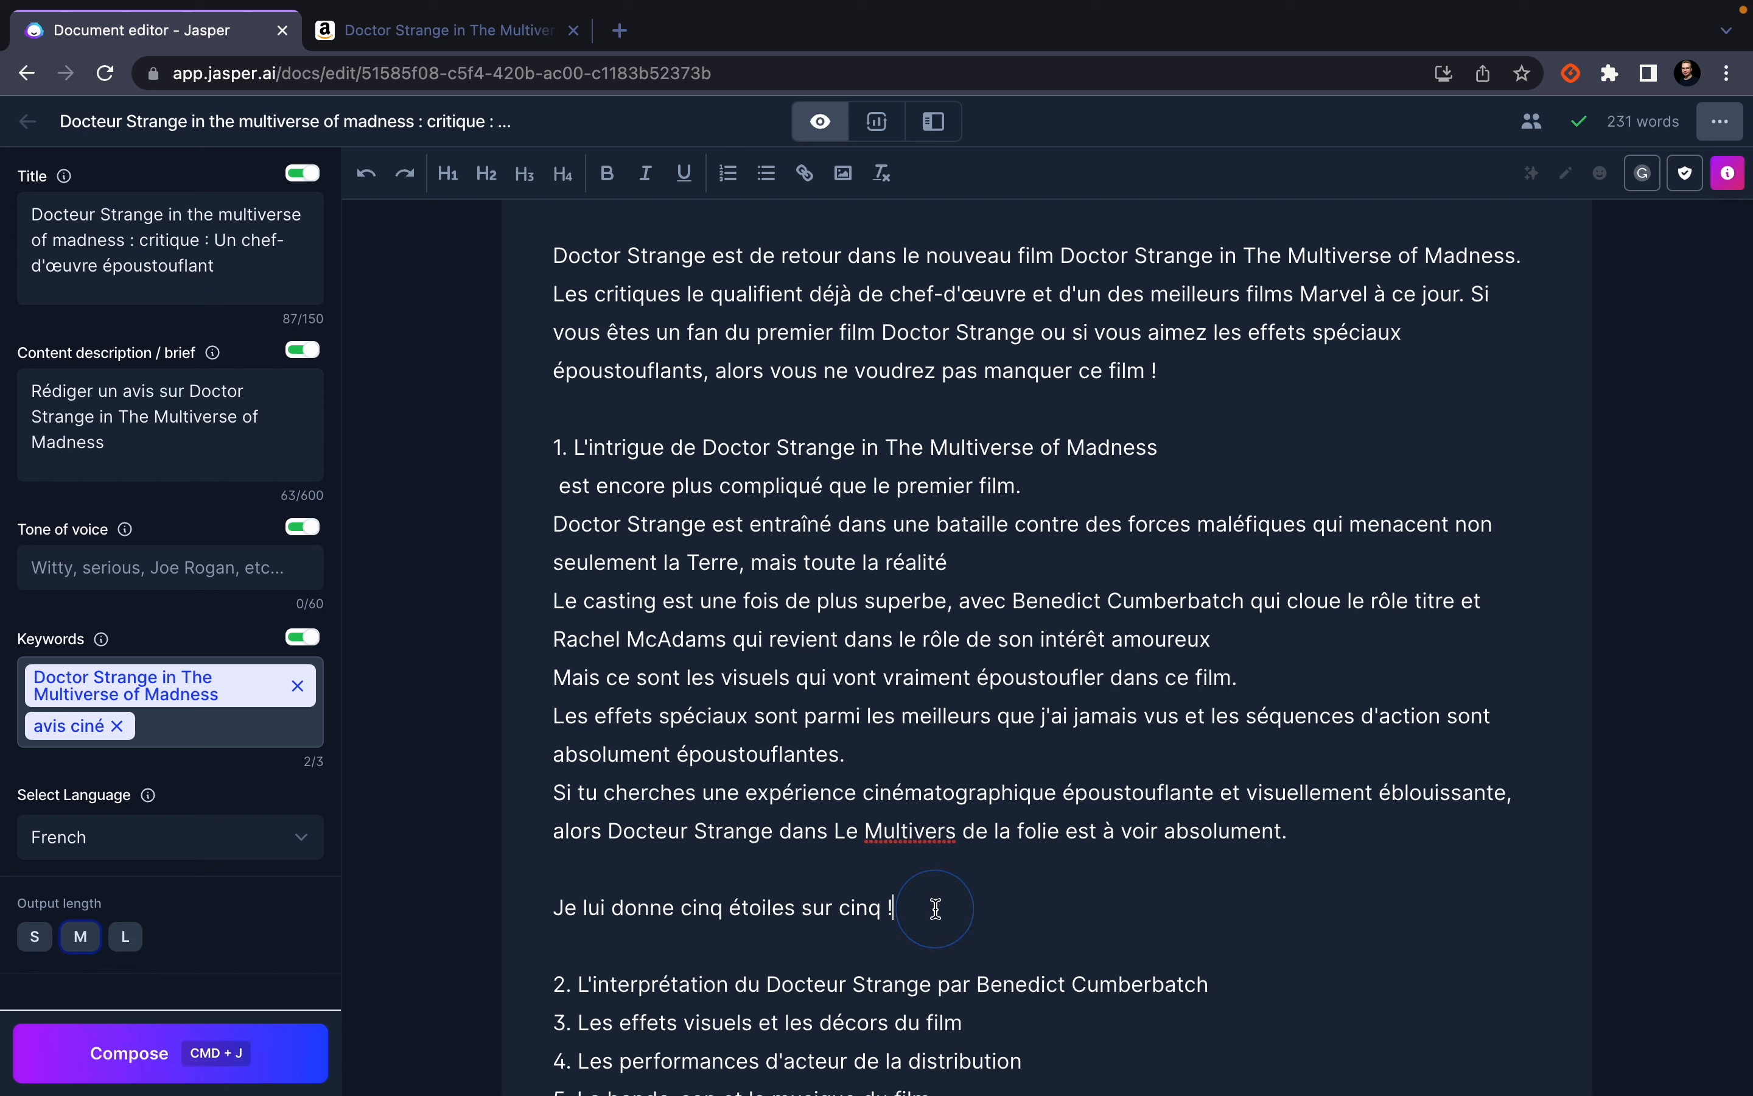
{"action": "left_click_drag", "start_coordinate": [913, 908], "coordinate": [458, 909]}
{"action": "key", "text": "BackSpace"}
{"action": "key", "text": "BackSpace"}
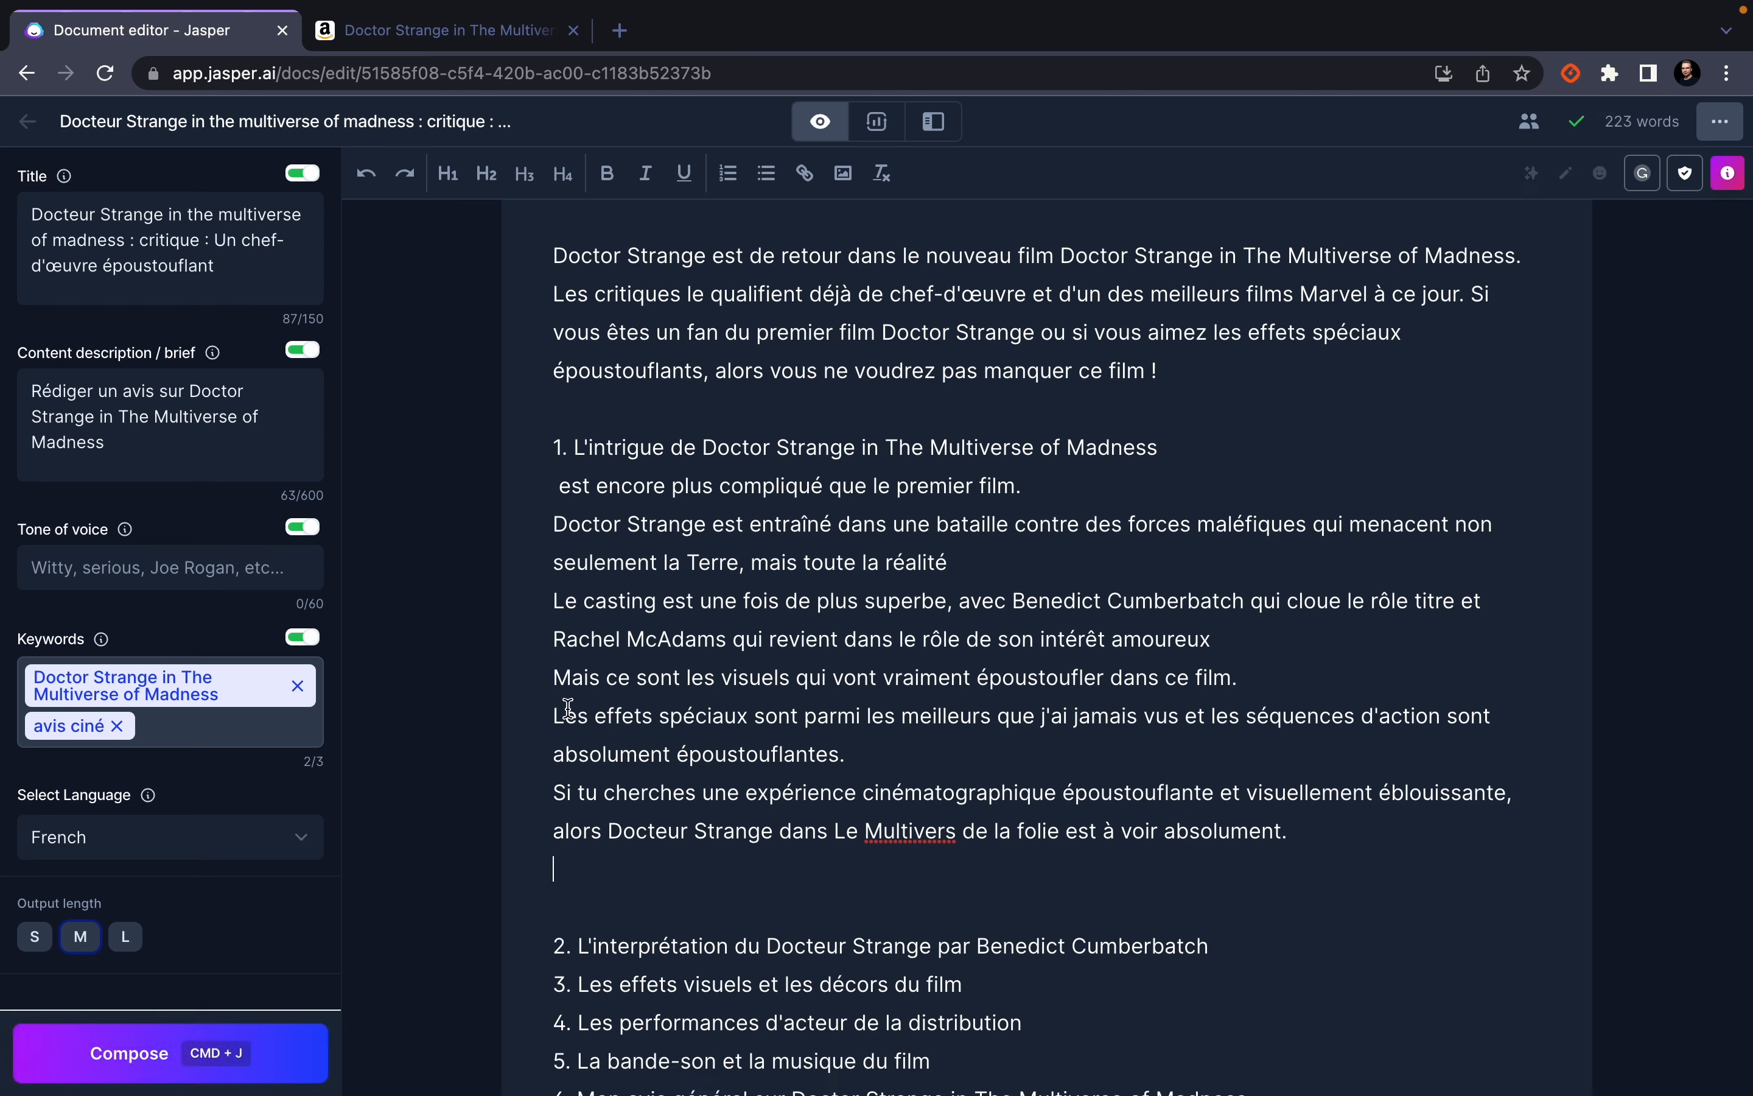
Step: Proofread the generated sentences on the special effects and the closing recommendation, including the translated title "Le Multivers de la folie"
{"action": "left_click_drag", "start_coordinate": [884, 747], "coordinate": [419, 724]}
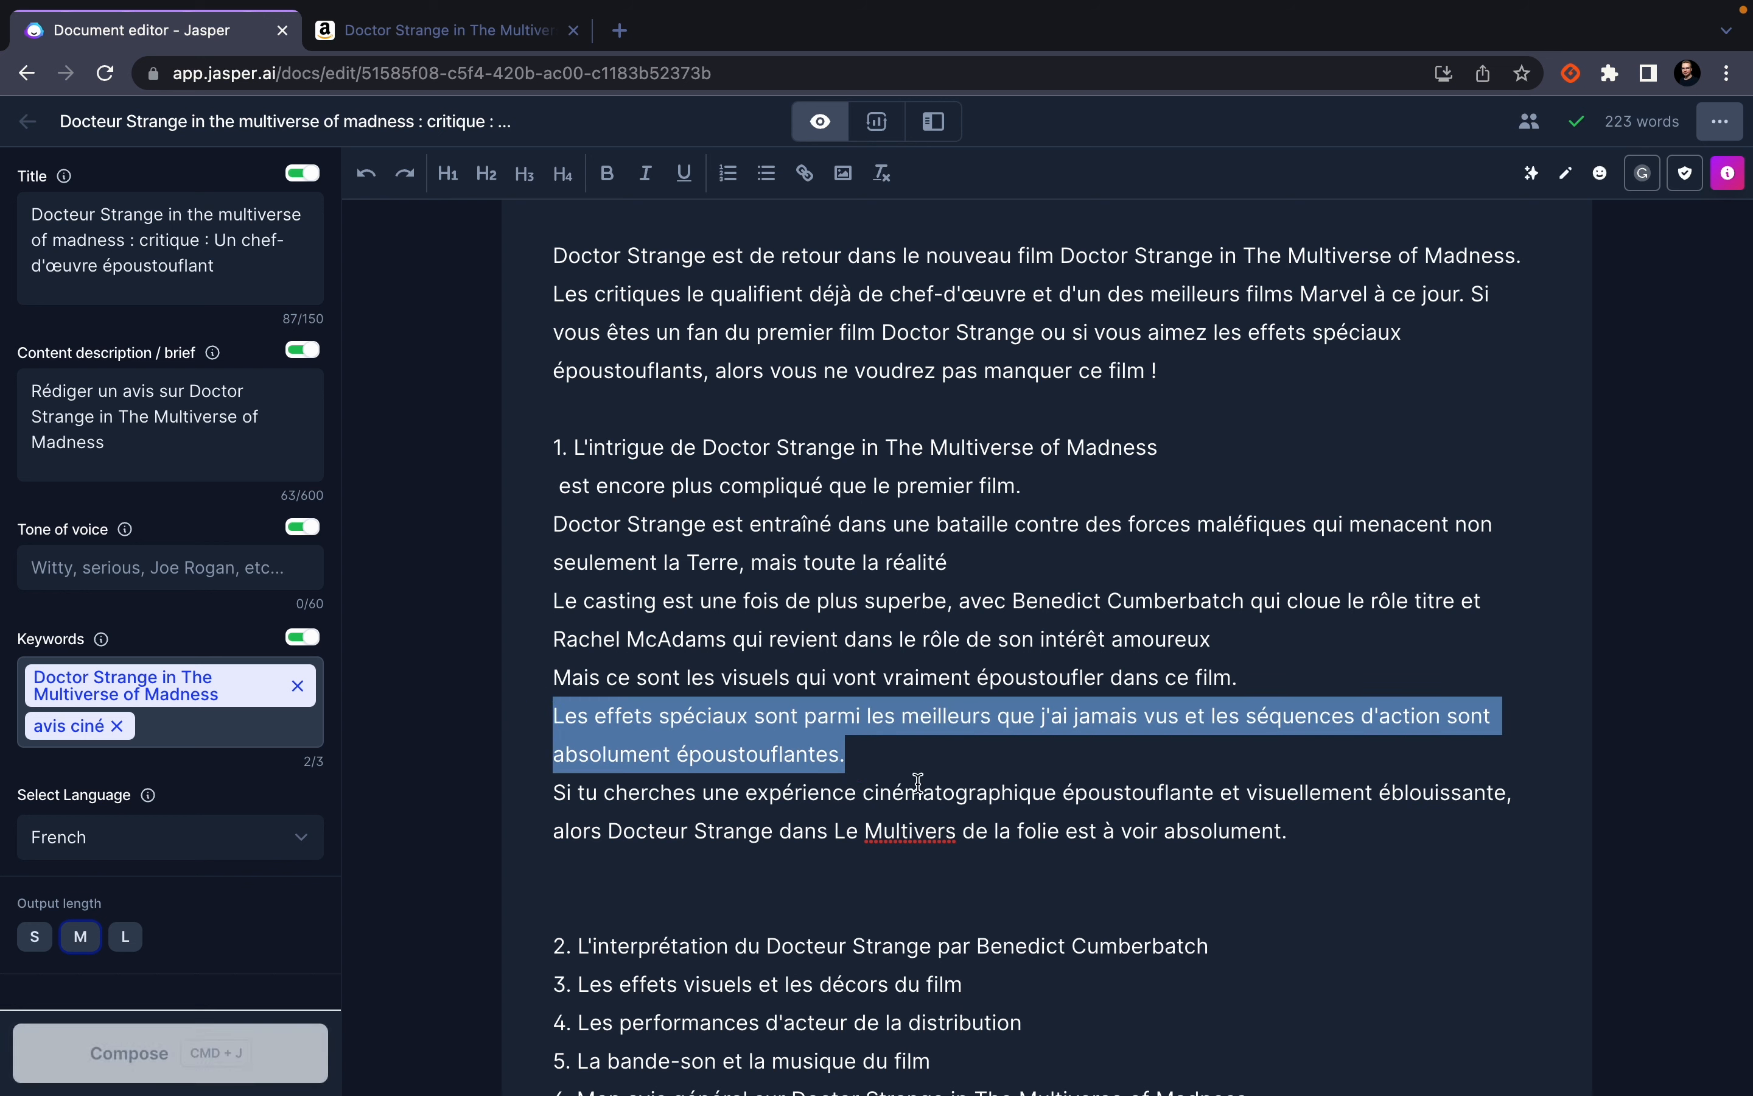
{"action": "left_click", "coordinate": [866, 761]}
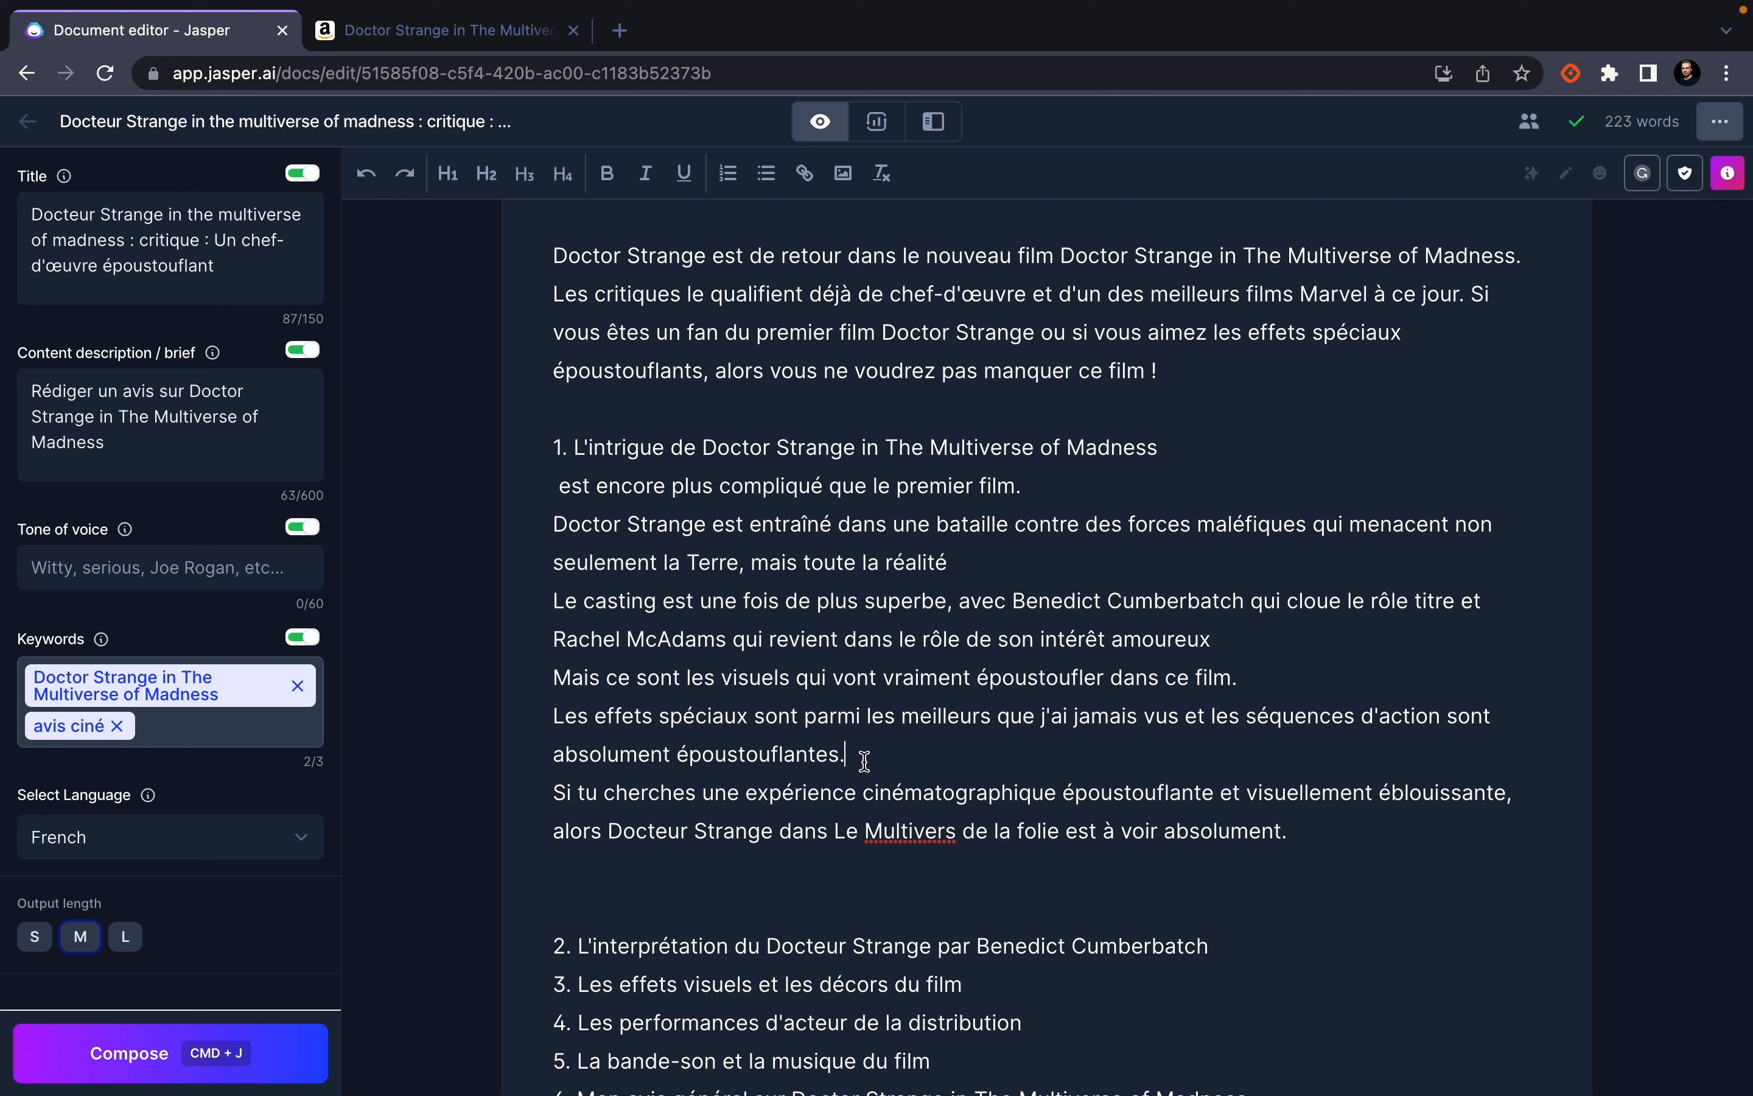
{"action": "left_click", "coordinate": [923, 794]}
{"action": "left_click", "coordinate": [1435, 788]}
{"action": "left_click", "coordinate": [609, 846]}
{"action": "left_click", "coordinate": [720, 845]}
{"action": "left_click", "coordinate": [938, 846]}
{"action": "left_click", "coordinate": [1064, 833]}
{"action": "left_click", "coordinate": [1183, 834]}
{"action": "left_click", "coordinate": [1235, 833]}
{"action": "left_click_drag", "start_coordinate": [1060, 833], "coordinate": [829, 833]}
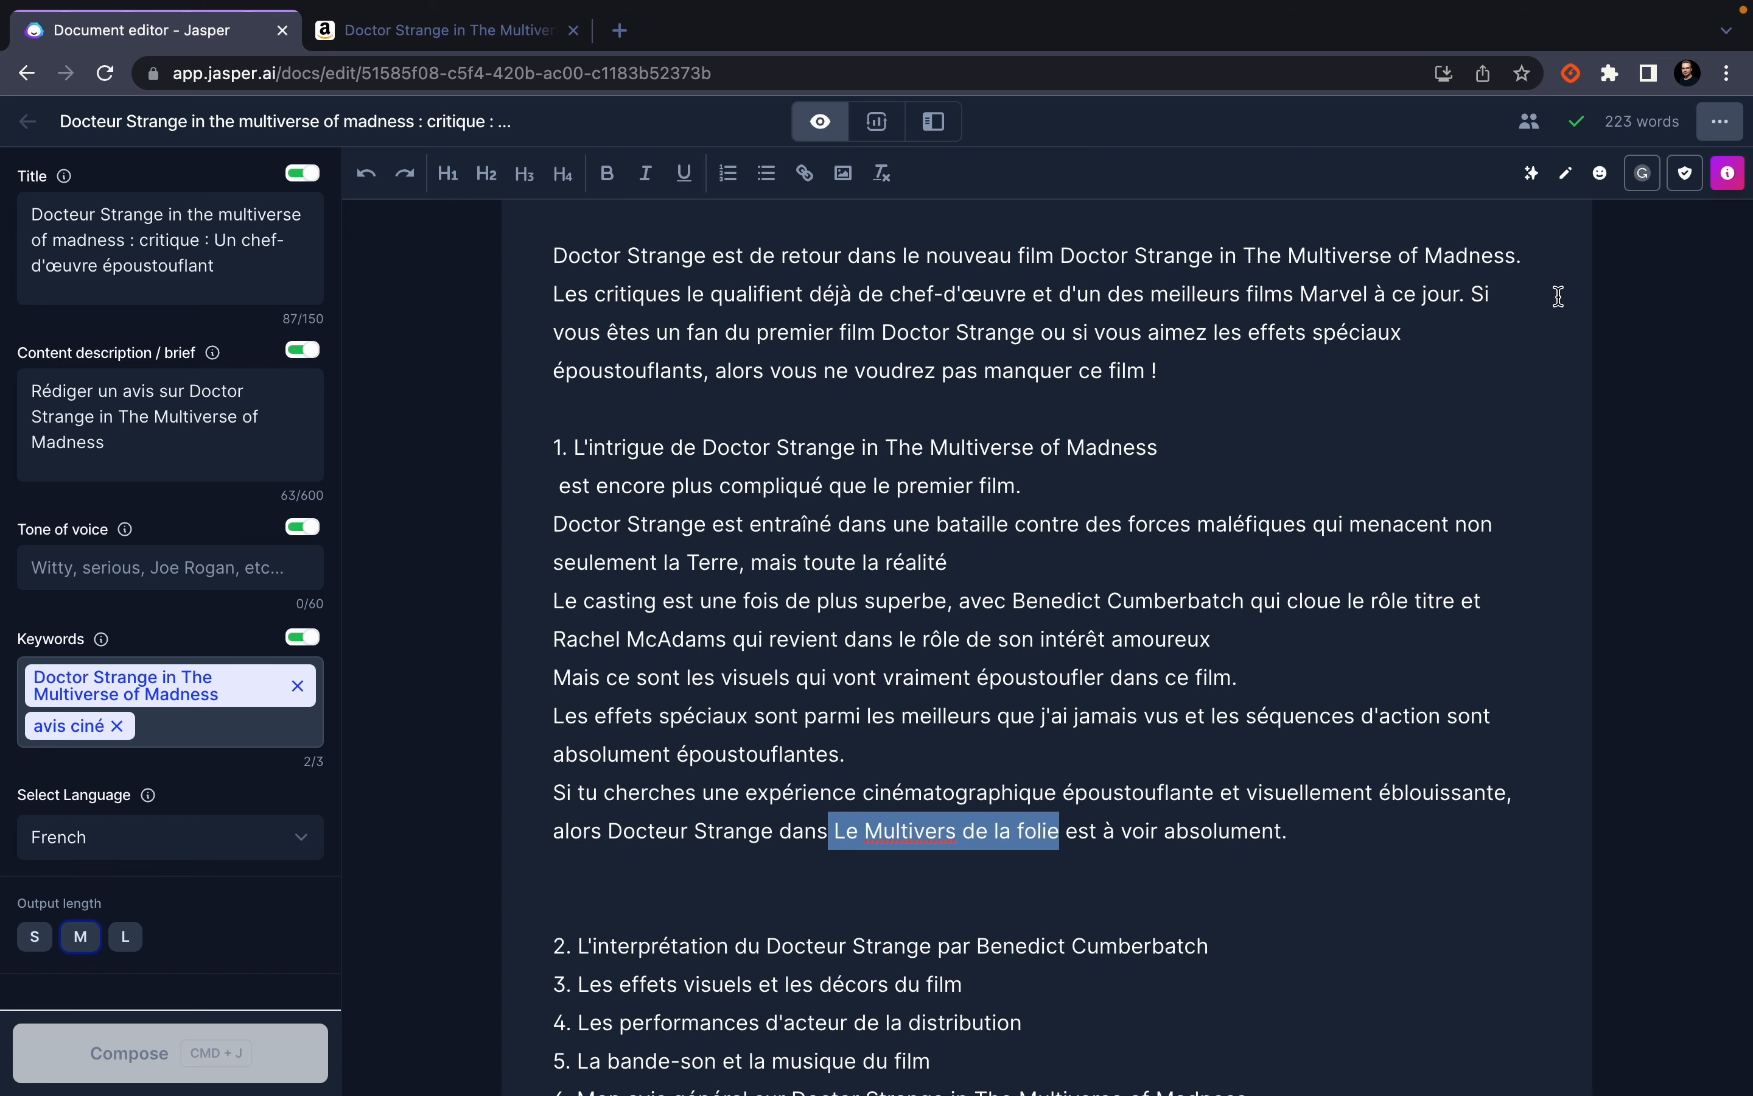
{"action": "scroll", "coordinate": [1067, 734], "scroll_direction": "down", "scroll_amount": 3}
{"action": "left_click", "coordinate": [1283, 614]}
{"action": "scroll", "coordinate": [1283, 613], "scroll_direction": "up", "scroll_amount": 3}
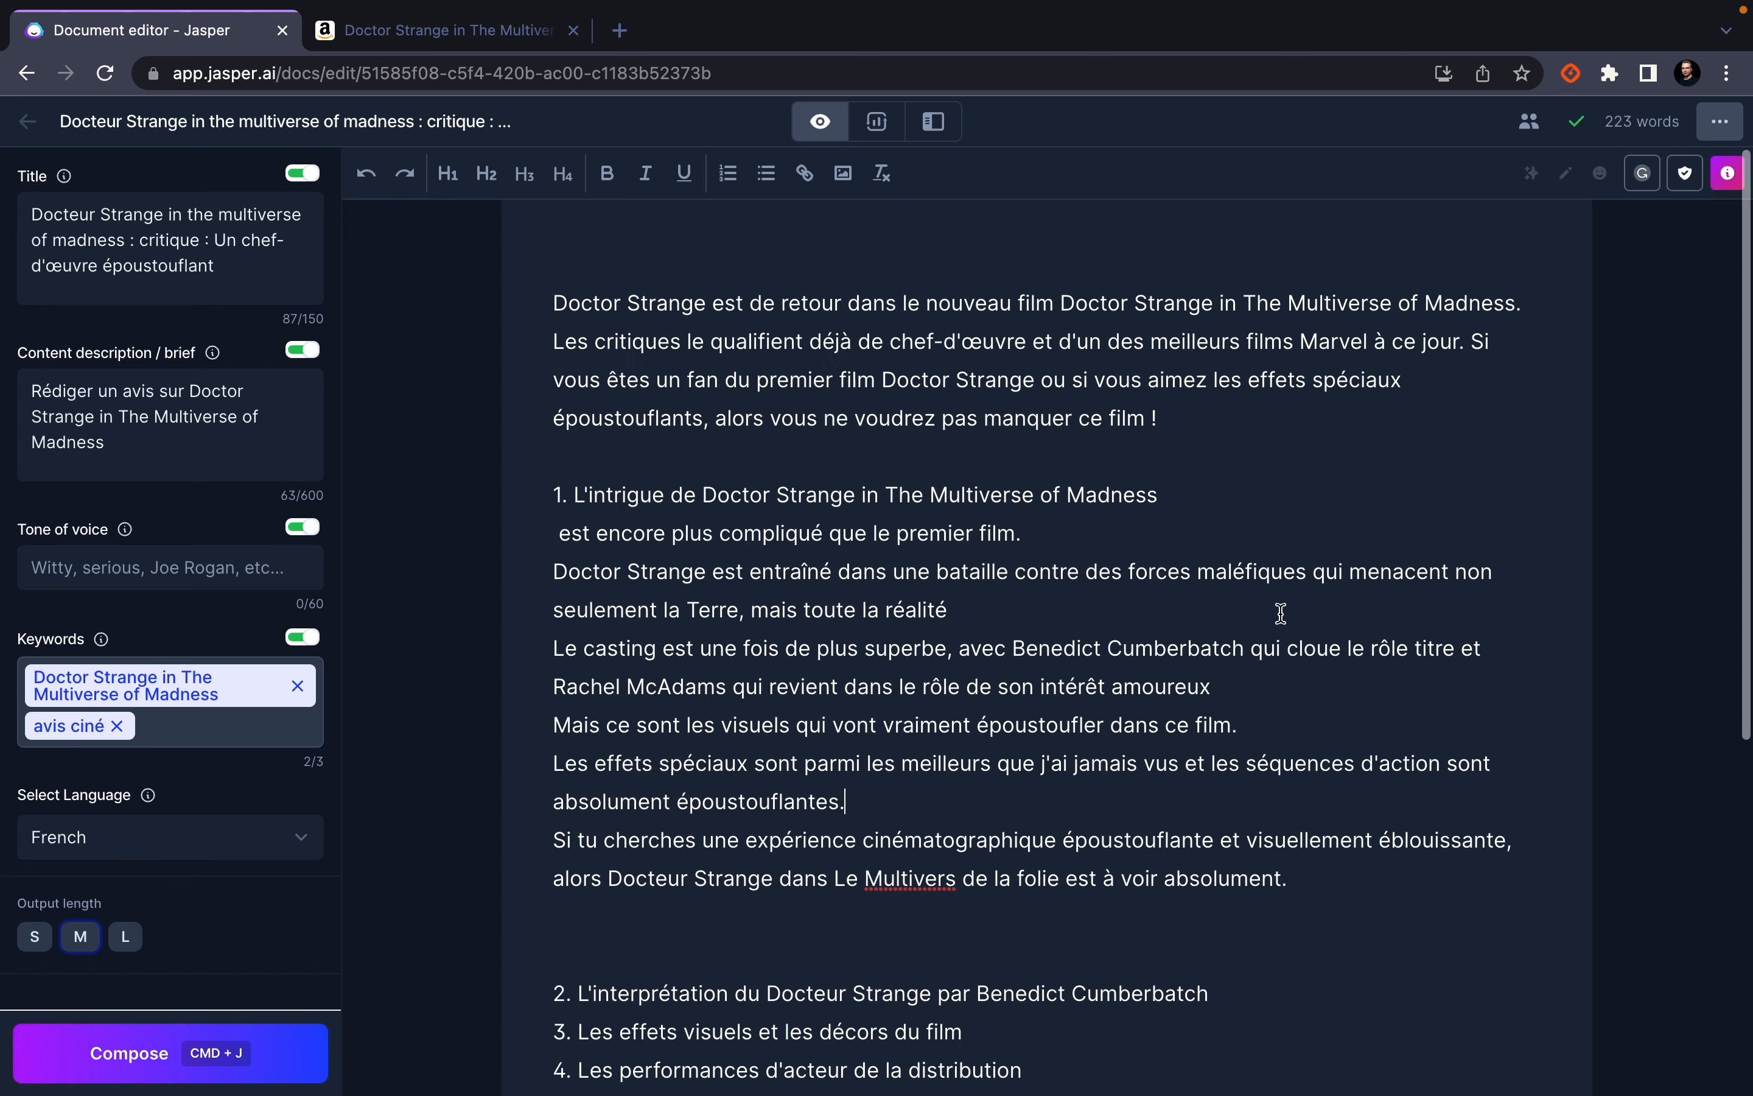
{"action": "scroll", "coordinate": [1282, 614], "scroll_direction": "down", "scroll_amount": 5}
{"action": "scroll", "coordinate": [1230, 934], "scroll_direction": "up", "scroll_amount": 4}
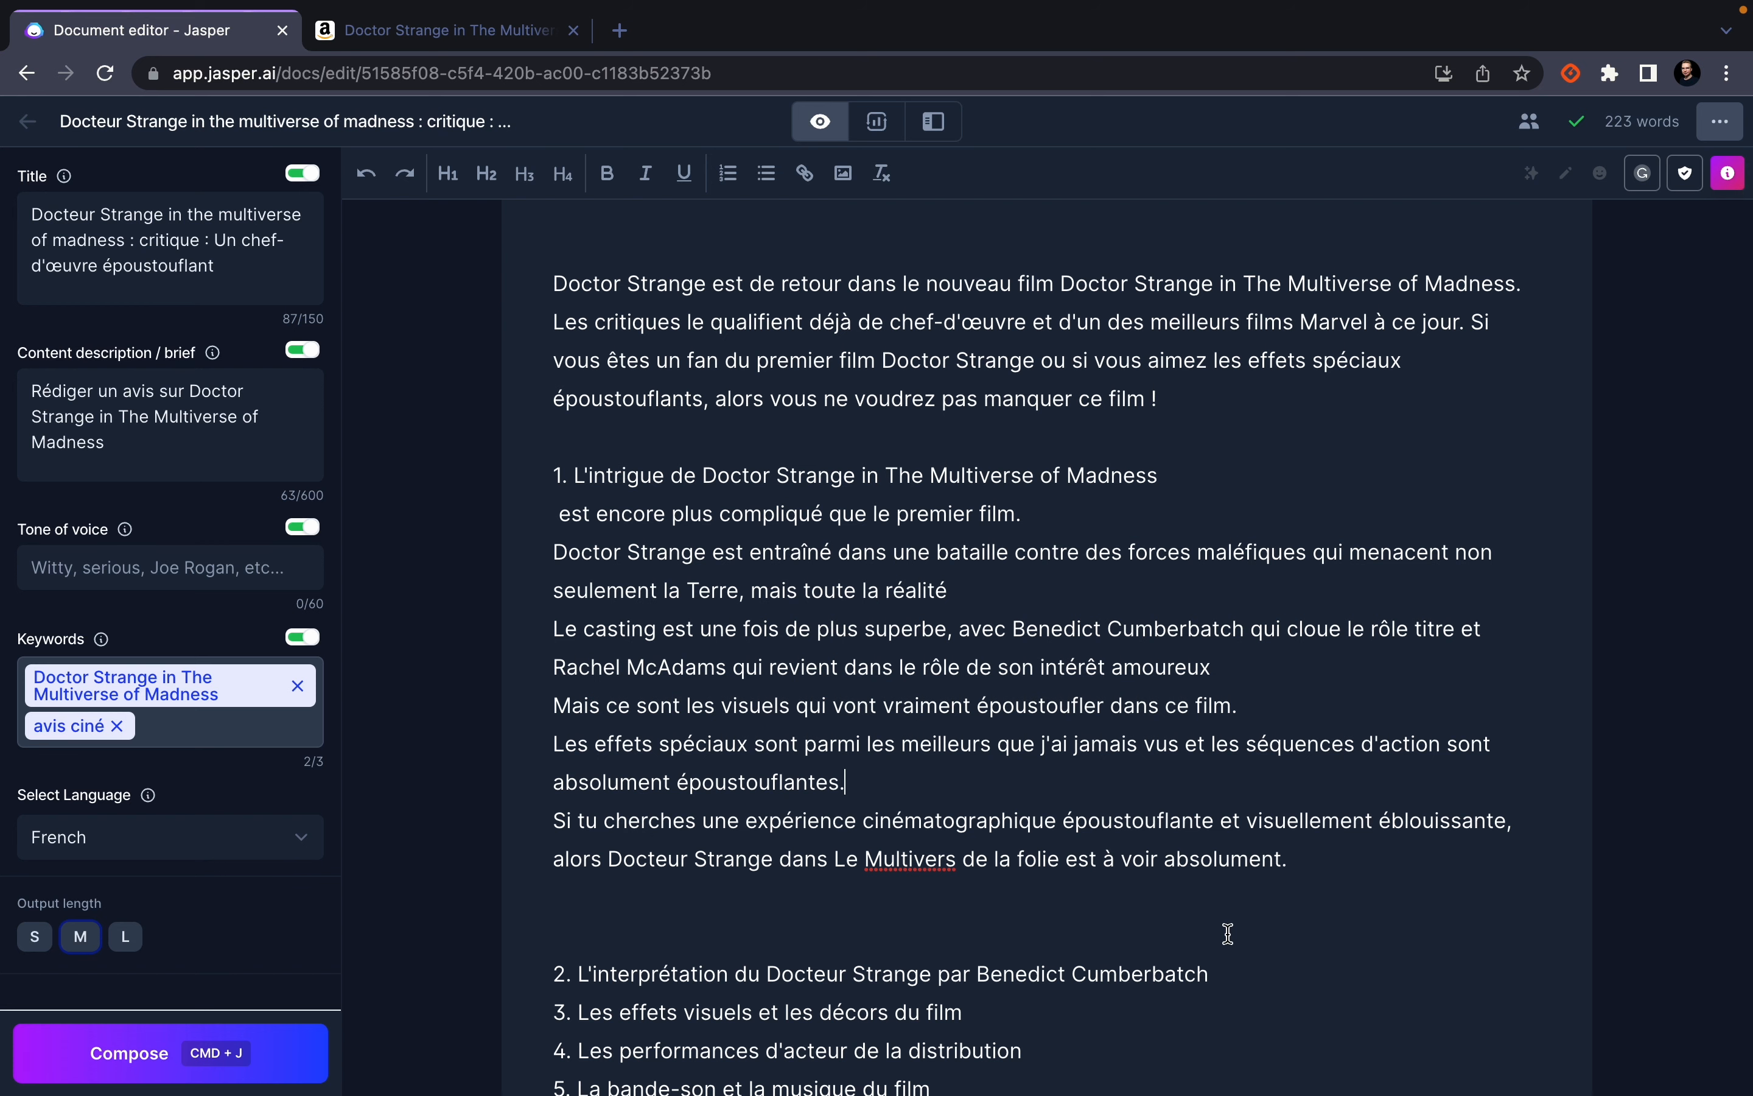
{"action": "scroll", "coordinate": [1229, 935], "scroll_direction": "down", "scroll_amount": 1}
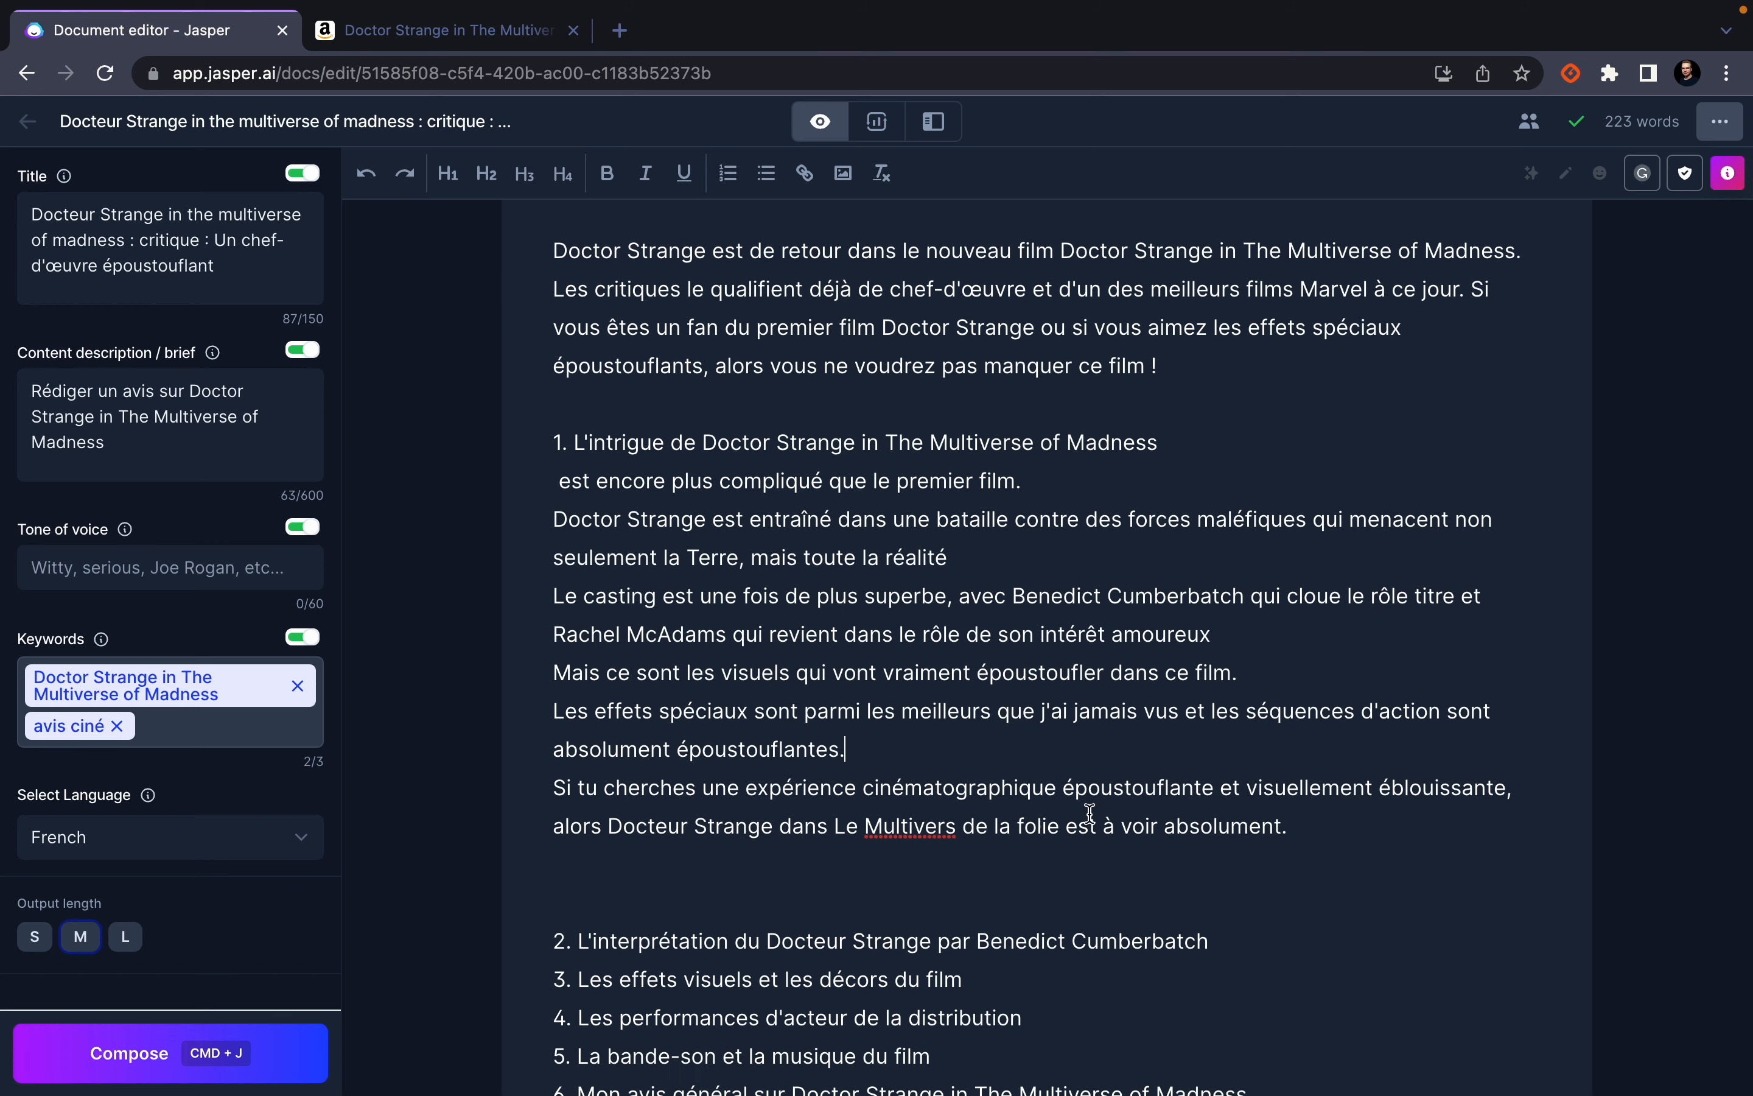
Step: Switch to the Amazon page of the Doctor Strange Blu-ray and generate a short affiliate text link for it
{"action": "left_click", "coordinate": [416, 36]}
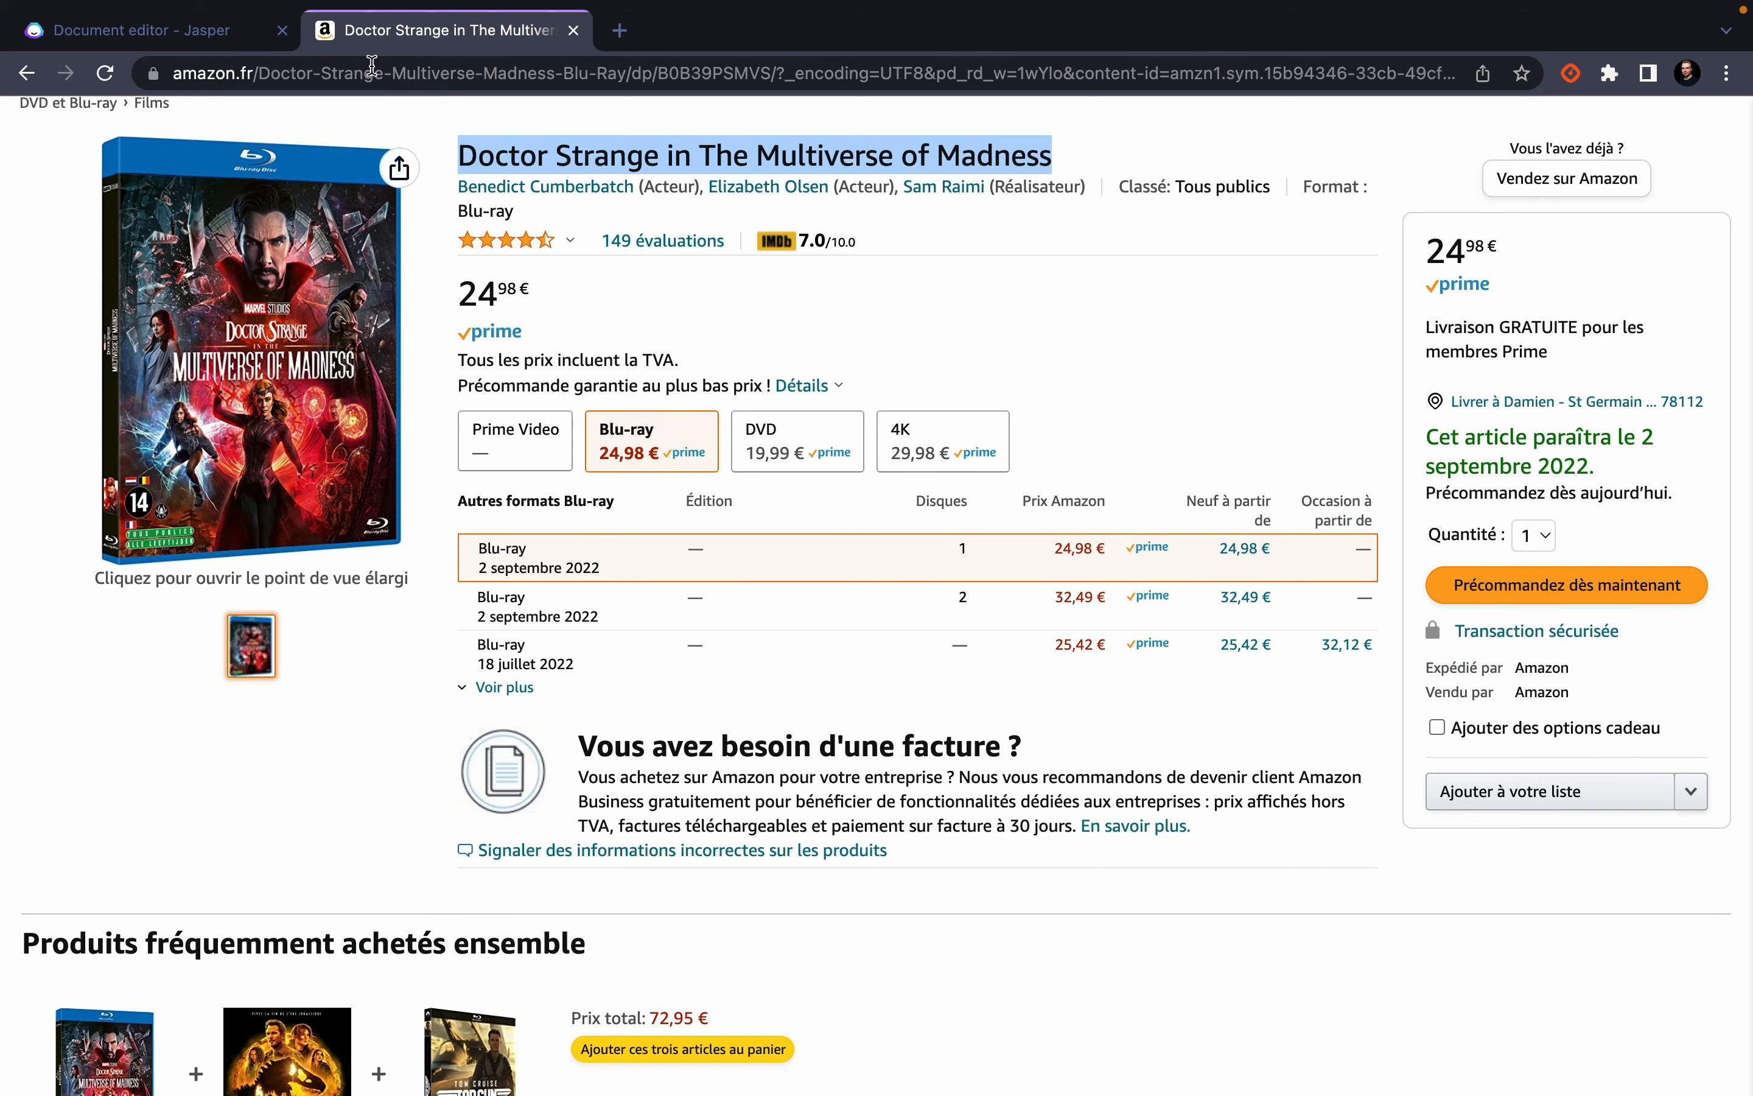
{"action": "scroll", "coordinate": [300, 151], "scroll_direction": "up", "scroll_amount": 5}
{"action": "left_click", "coordinate": [310, 128]}
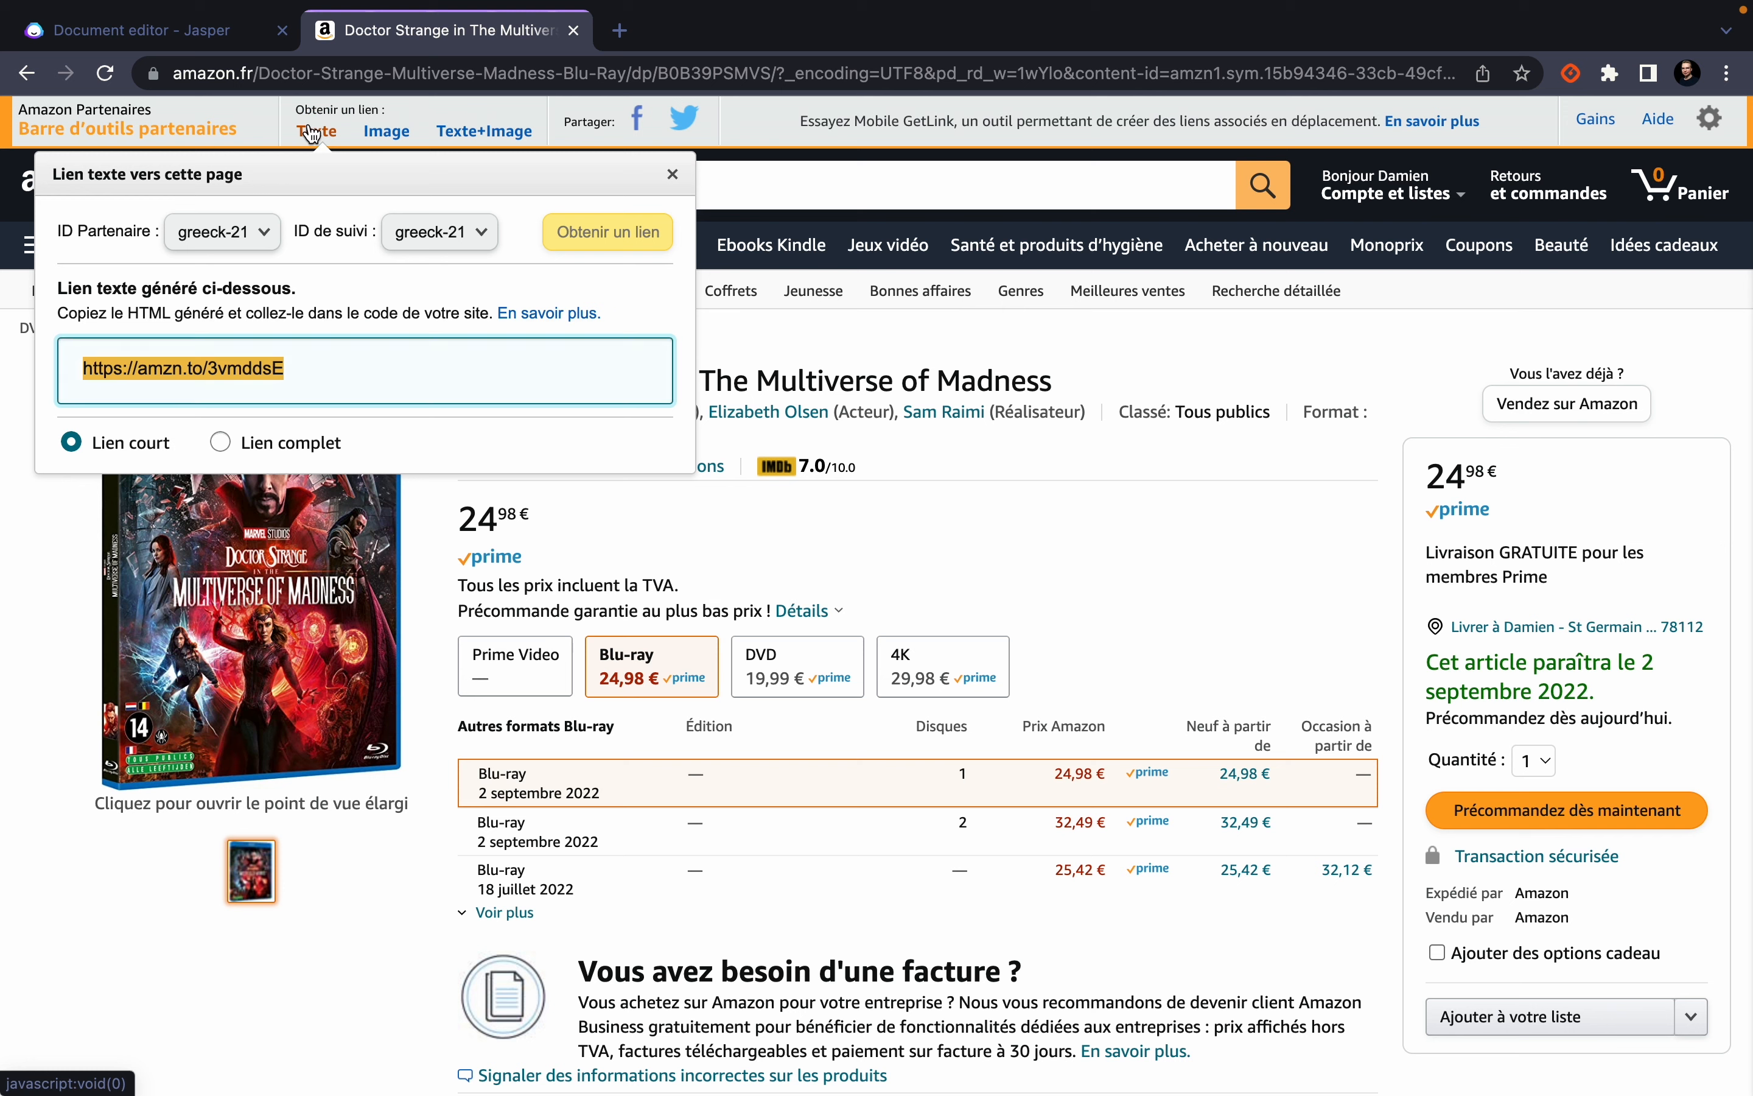
{"action": "left_click", "coordinate": [287, 364]}
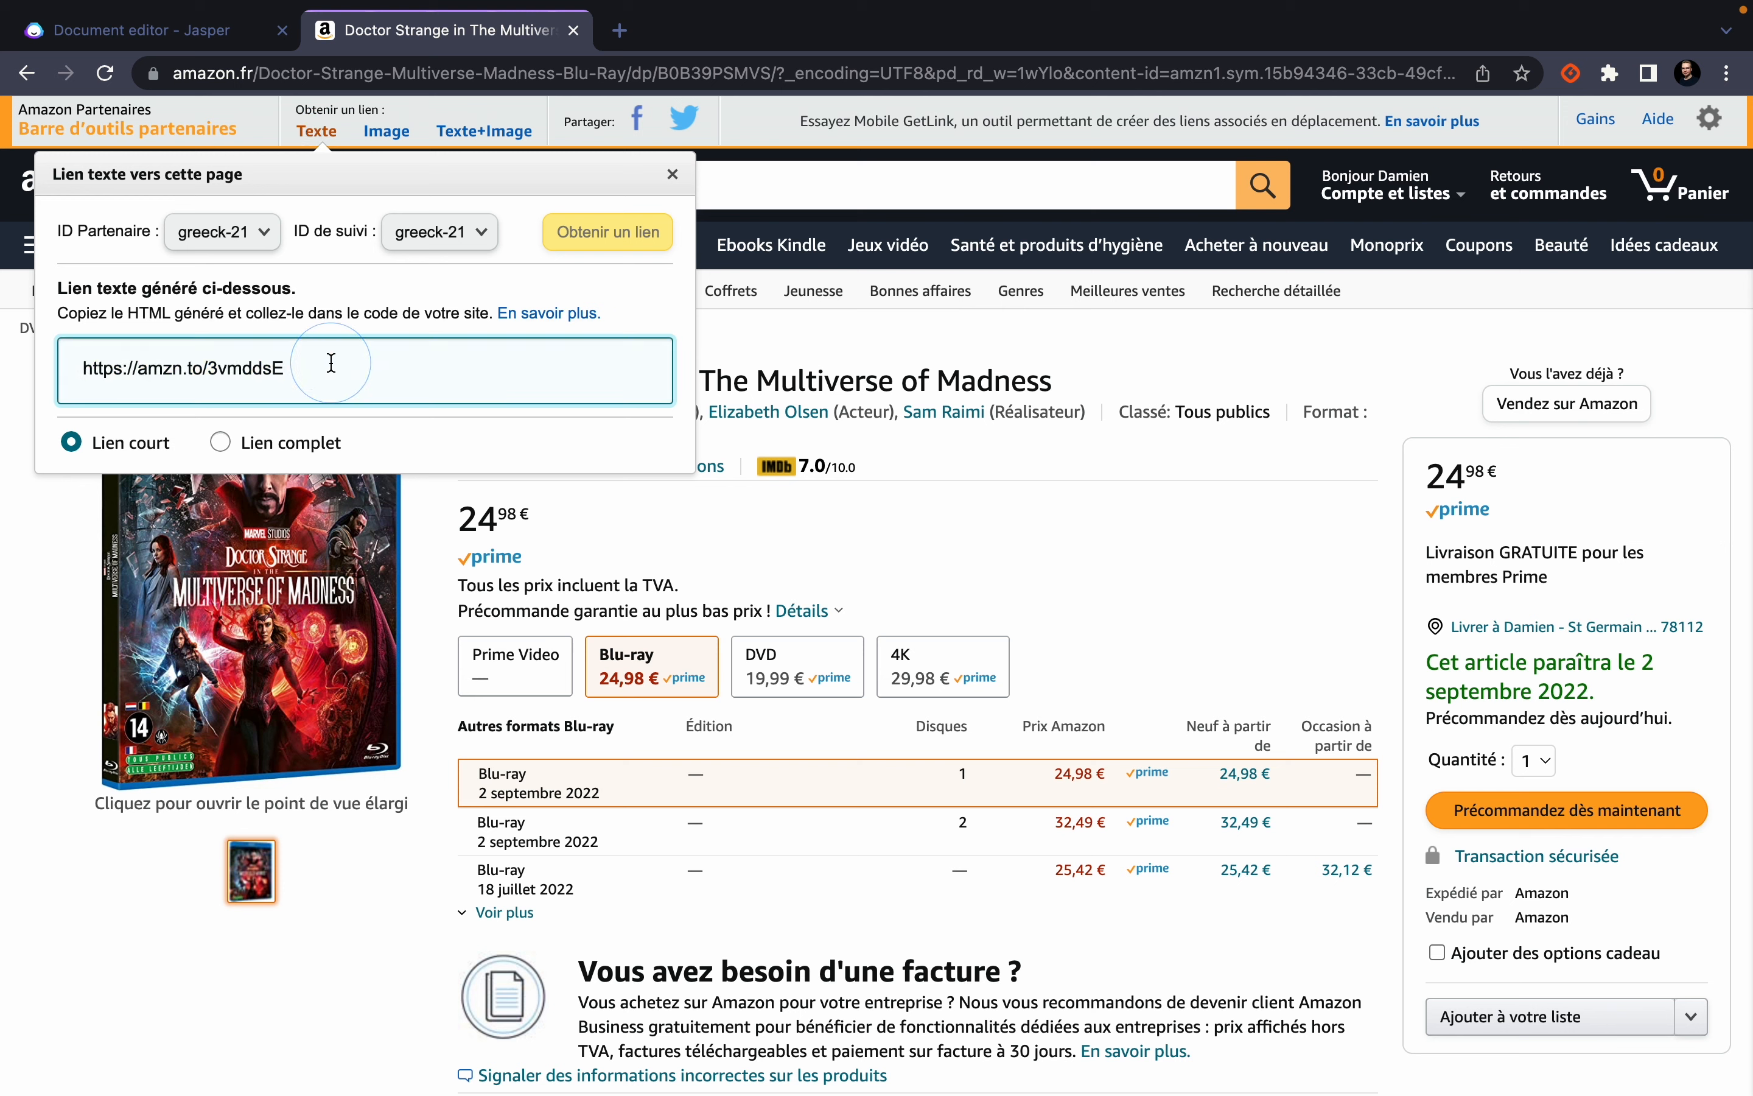
{"action": "left_click_drag", "start_coordinate": [288, 364], "coordinate": [3, 375]}
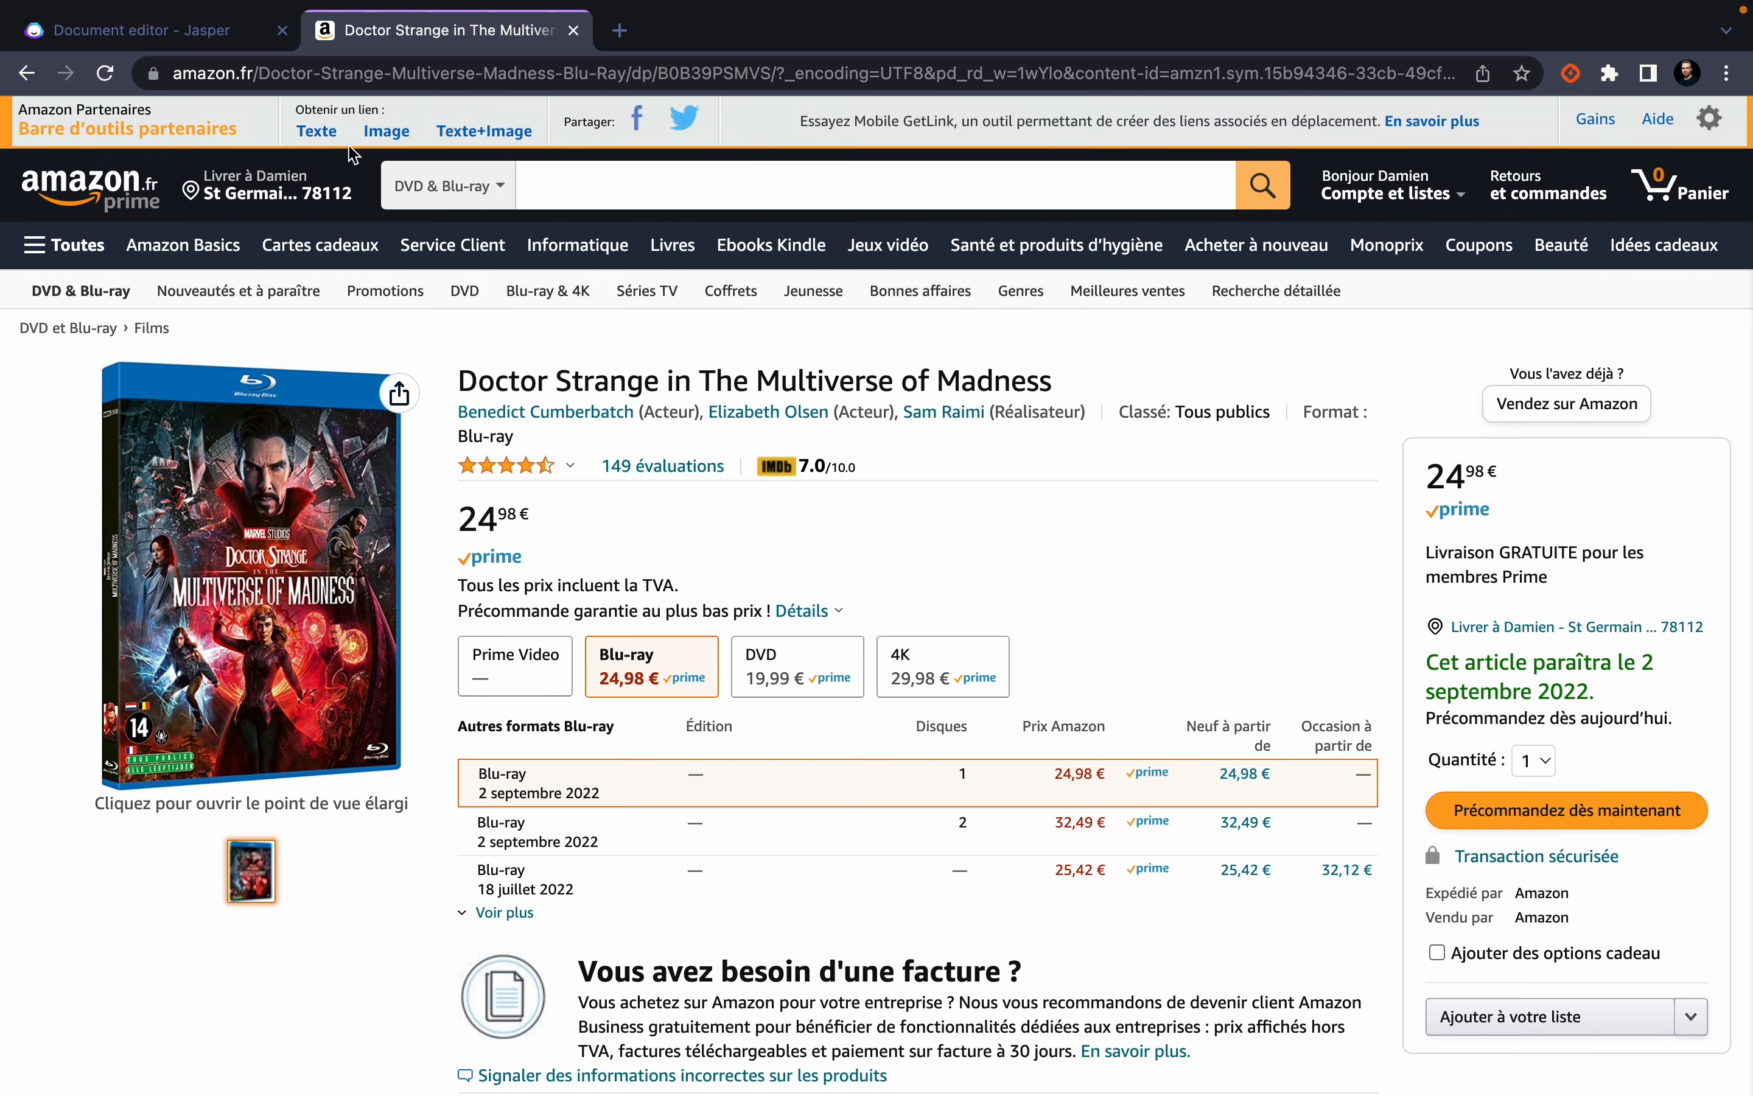
{"action": "left_click", "coordinate": [317, 140]}
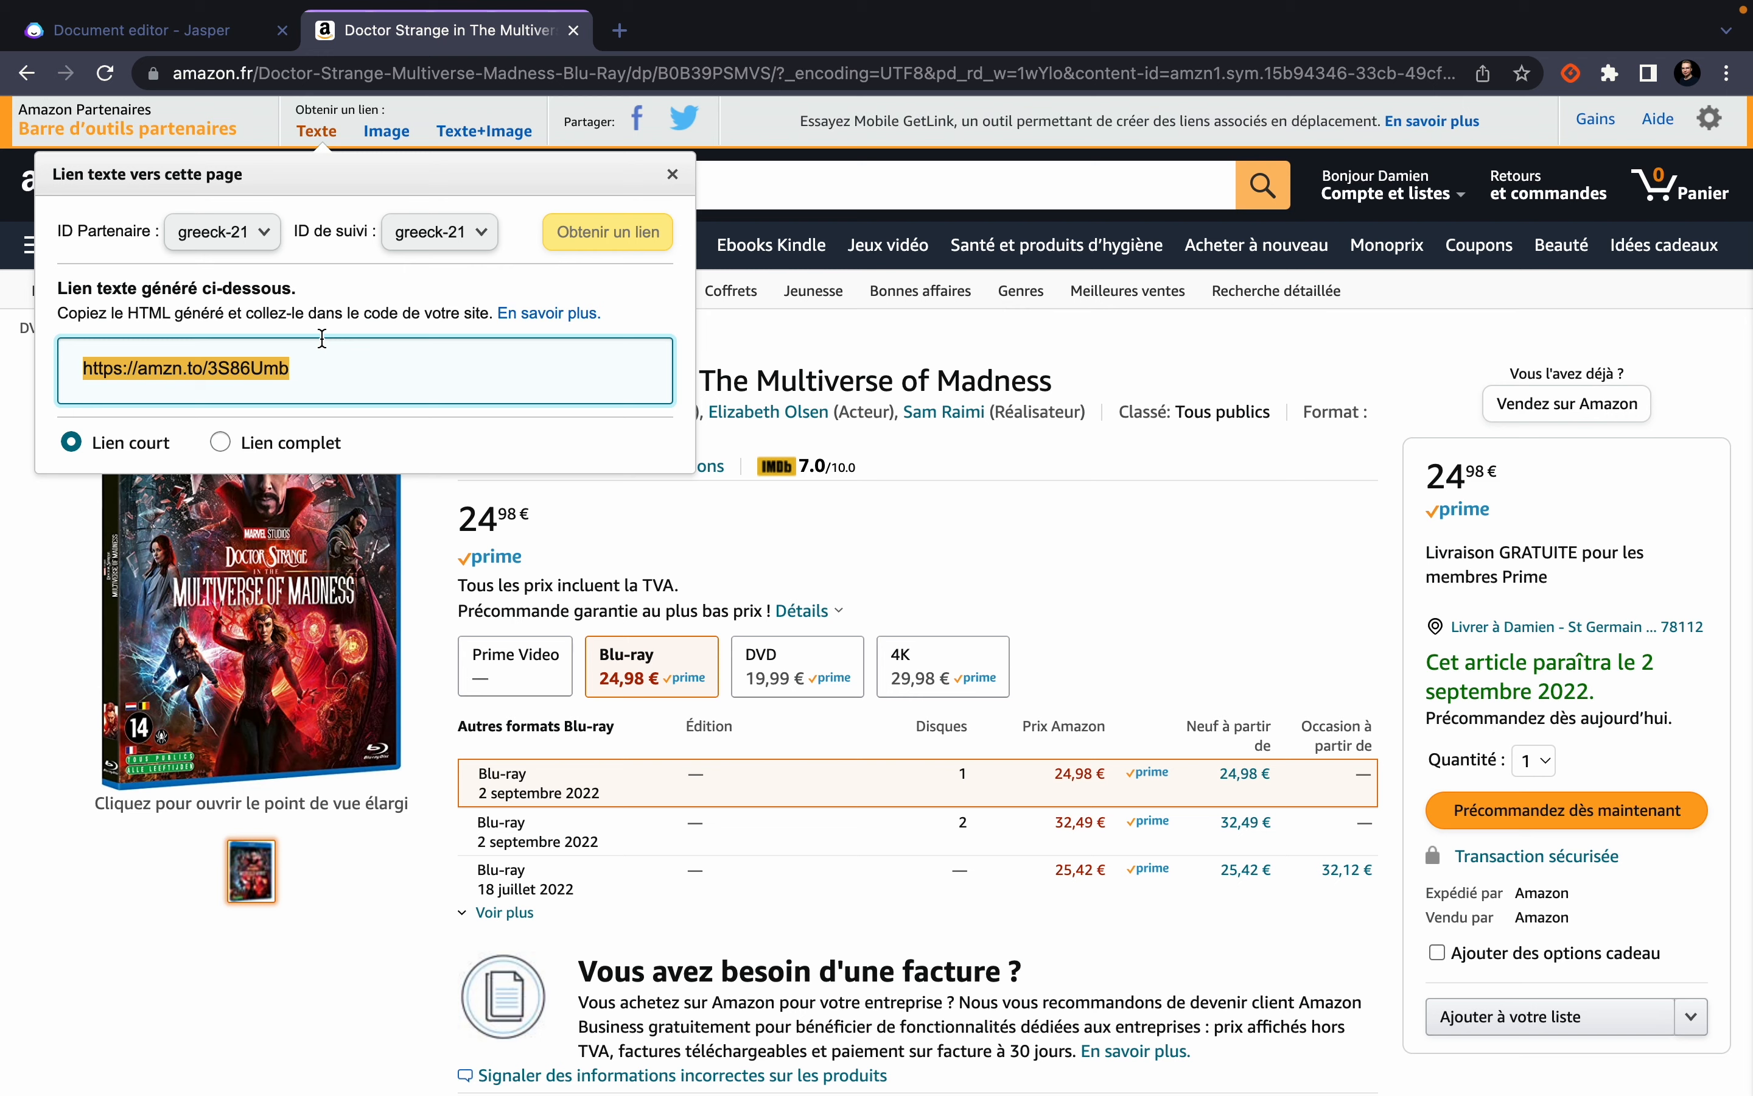
Step: Return to the Jasper document and add the line "Le blu-ray bientôt" between section 1 and outline item 2
{"action": "left_click", "coordinate": [218, 30]}
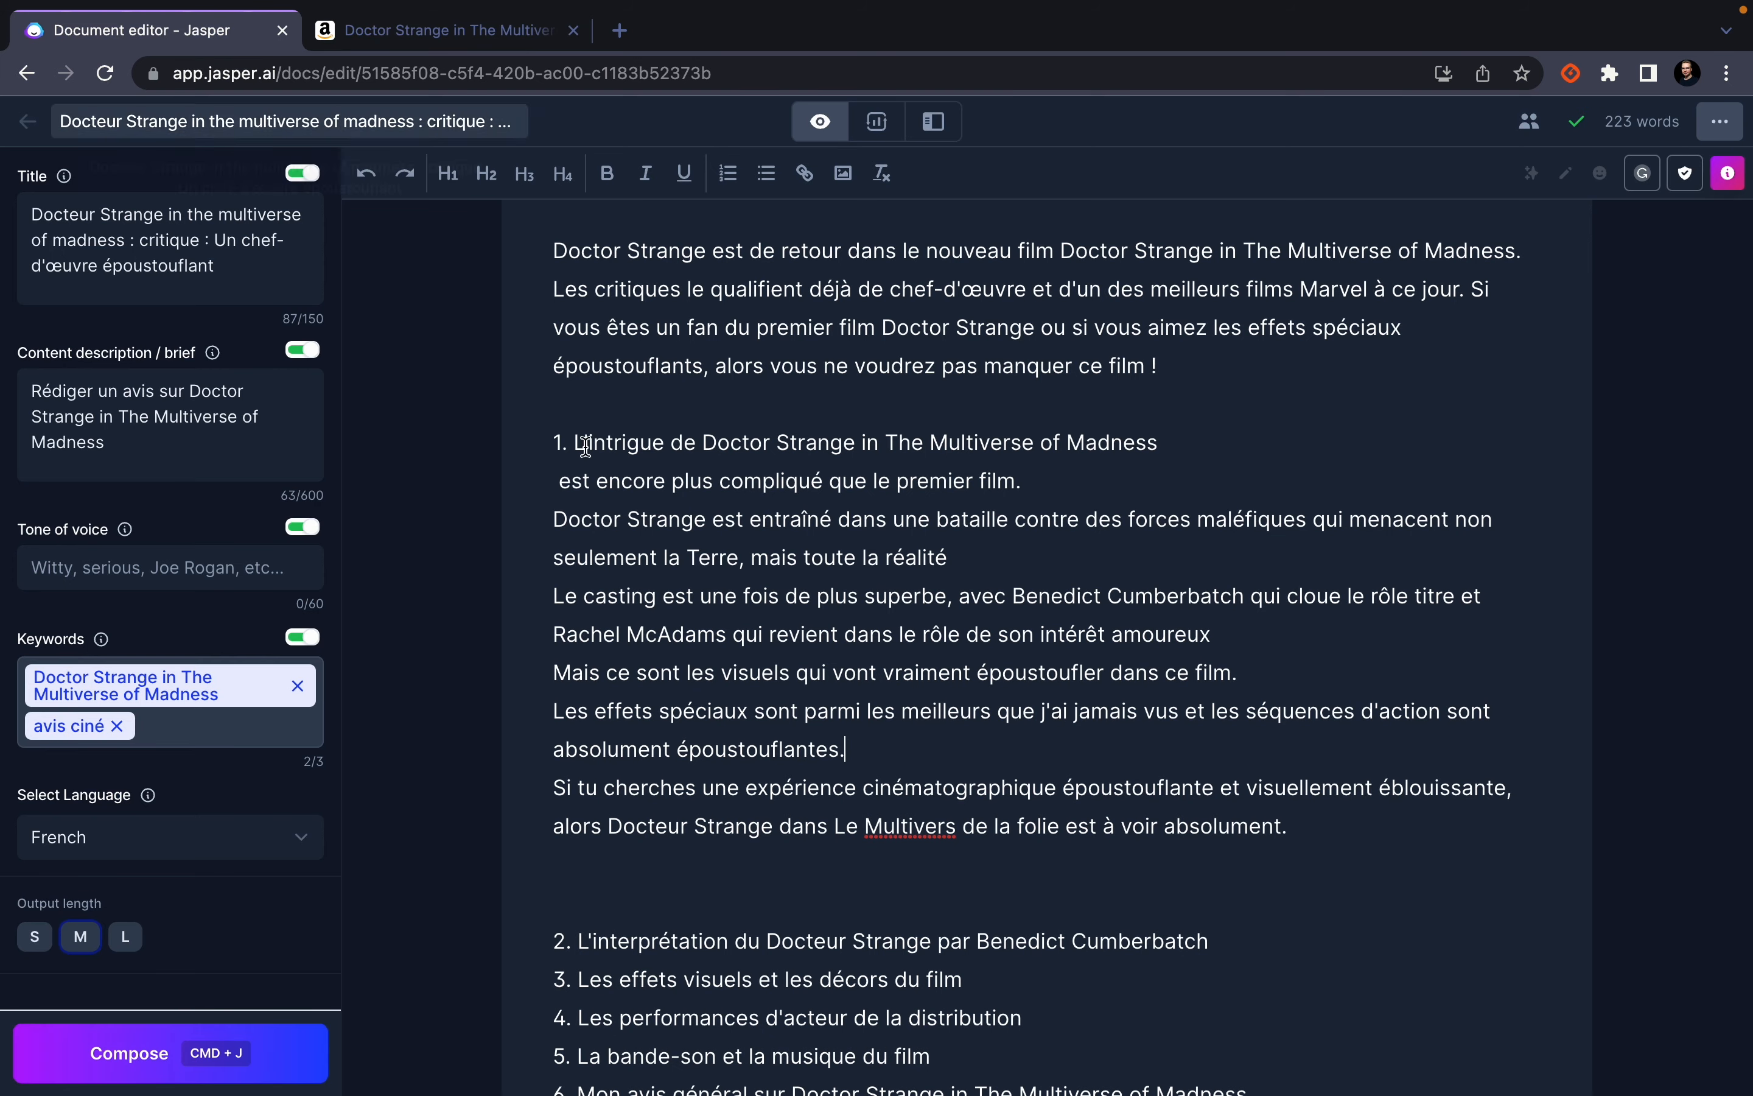
{"action": "left_click", "coordinate": [1328, 847]}
{"action": "key", "text": "Return"}
{"action": "type", "text": "Le blu)"}
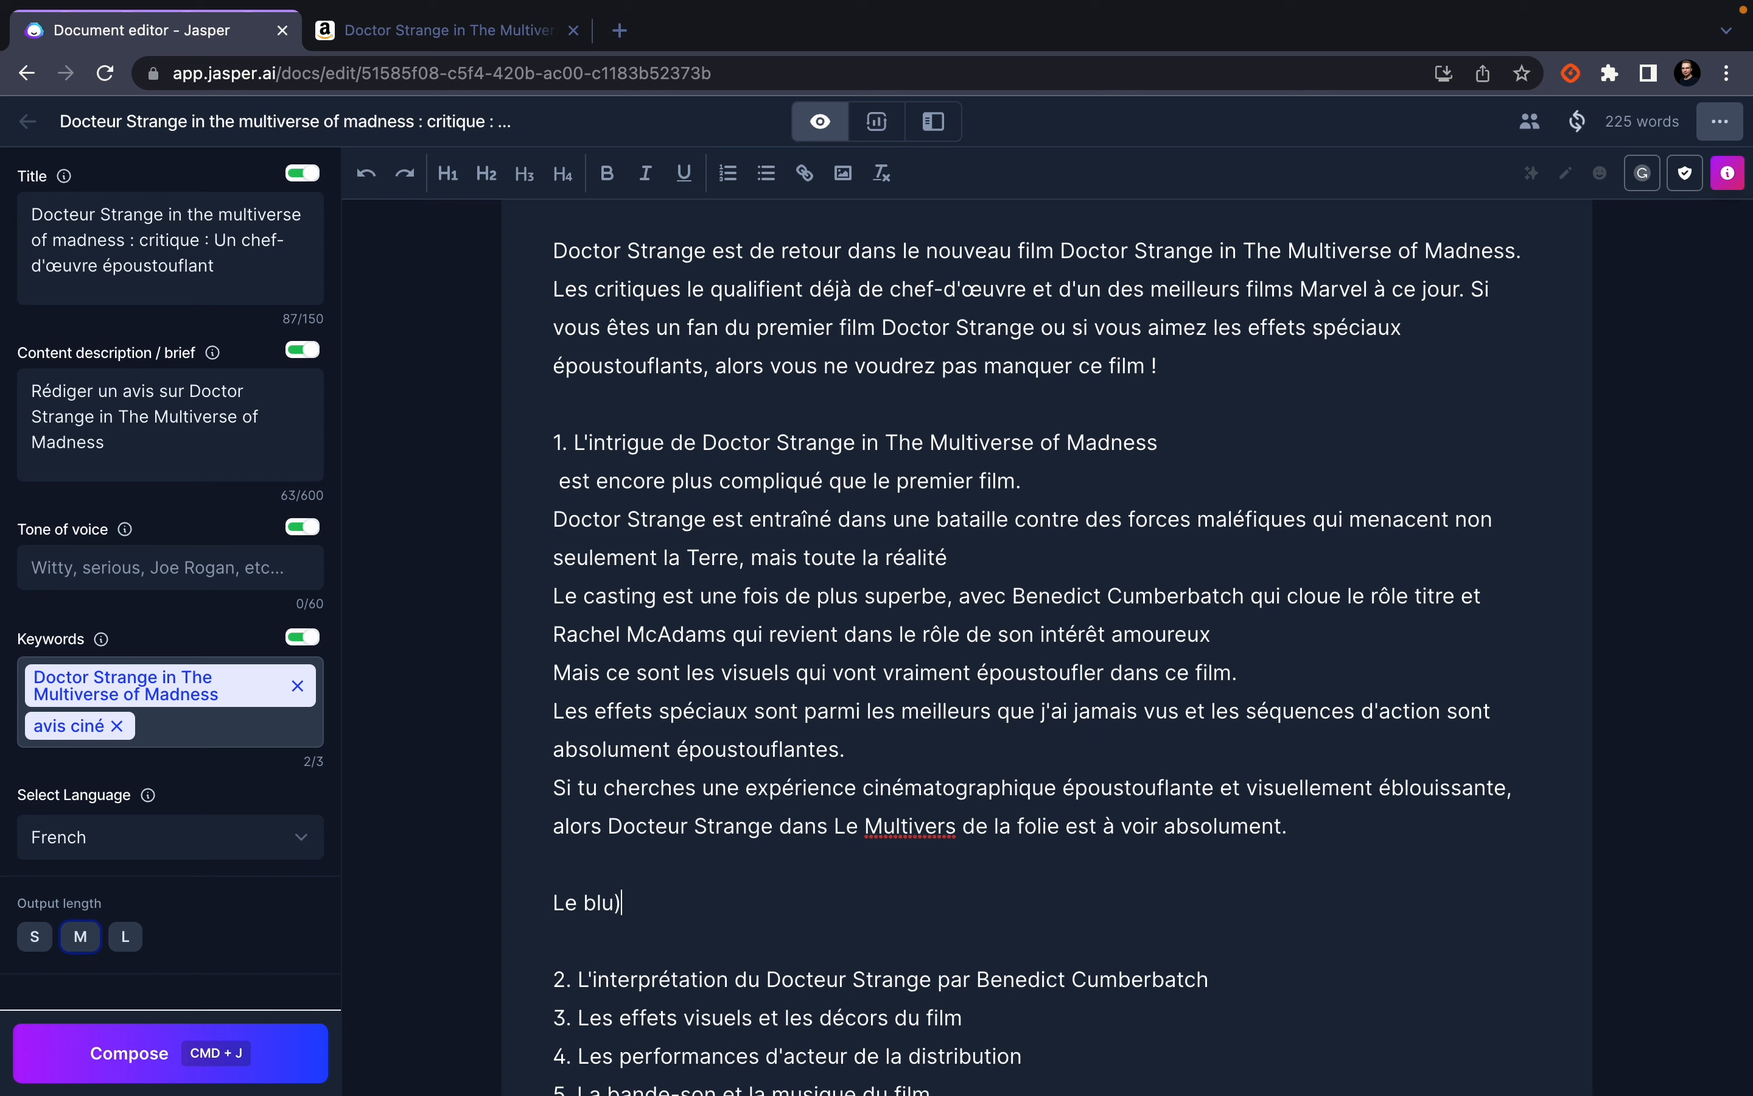
{"action": "key", "text": "BackSpace"}
{"action": "type", "text": "-rayd"}
{"action": "key", "text": "BackSpace"}
{"action": "type", "text": "bient^"}
{"action": "type", "text": "to"}
{"action": "key", "text": "BackSpace"}
{"action": "key", "text": "BackSpace"}
{"action": "type", "text": "ôt"}
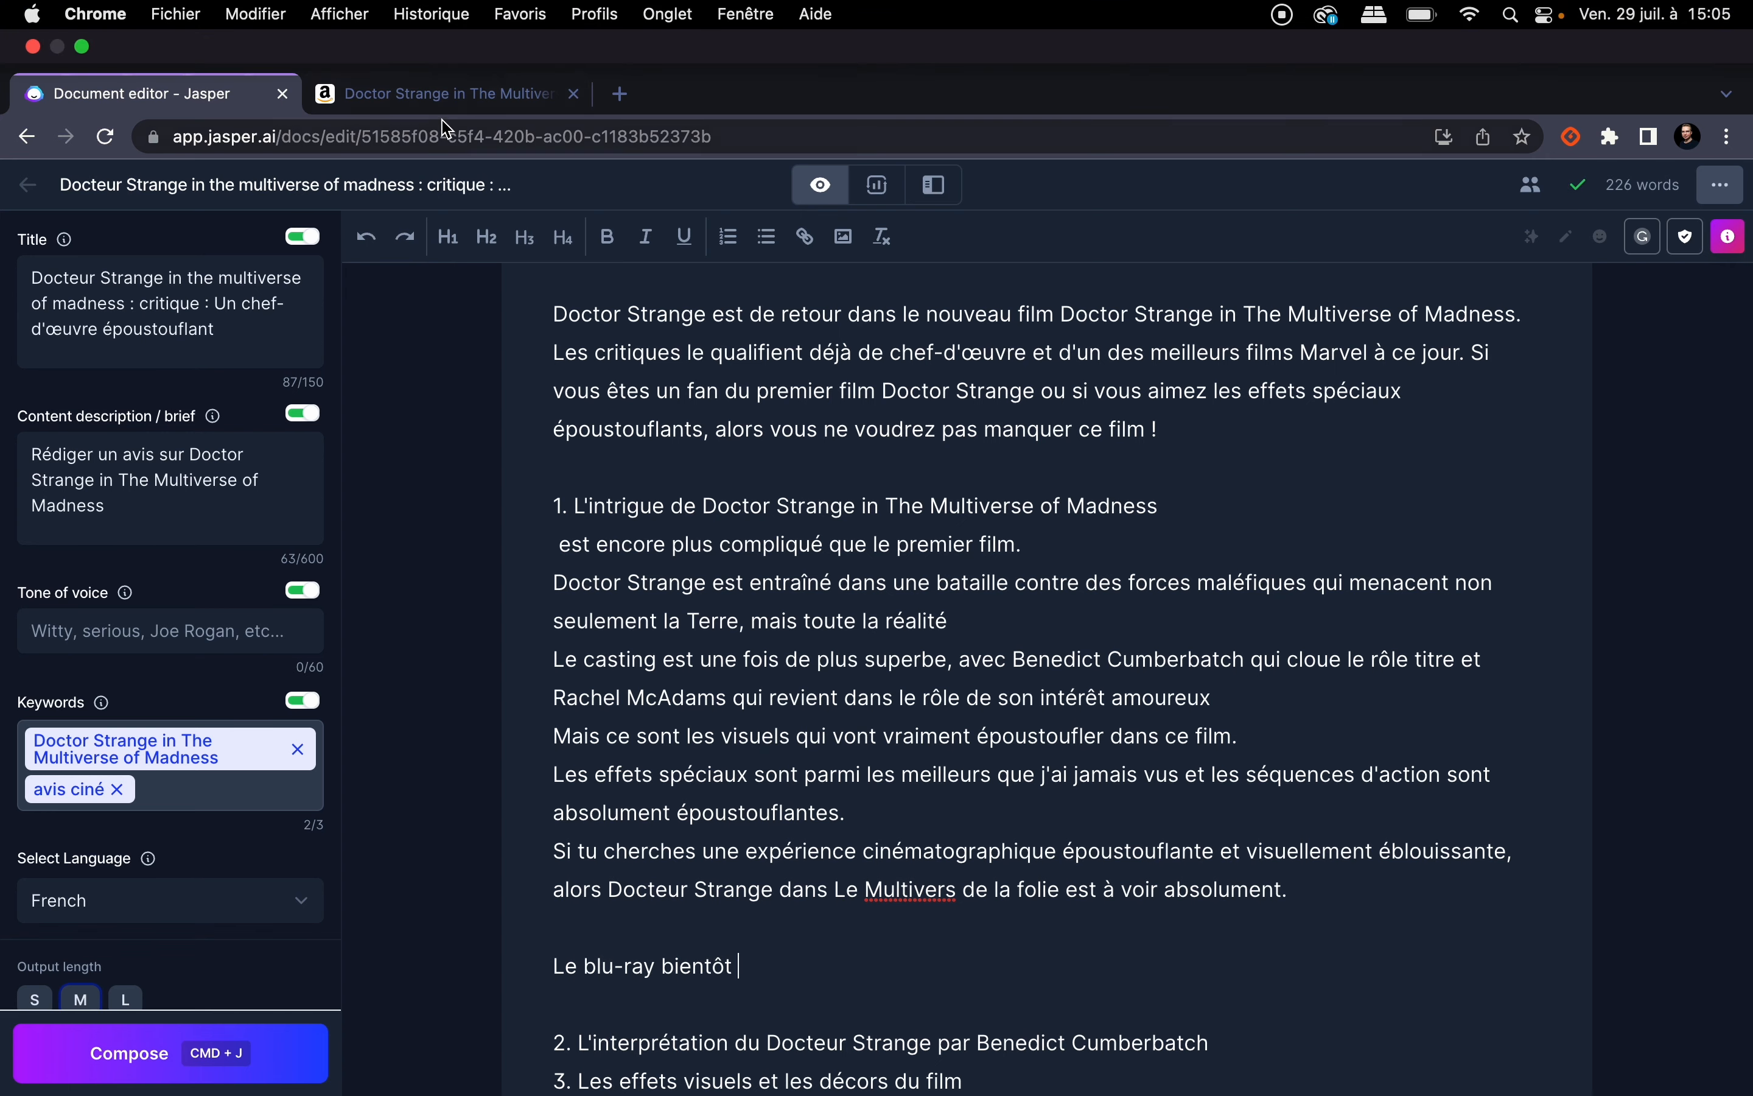
Step: Check the Blu-ray's Amazon page again, and return to the review in Jasper
{"action": "left_click", "coordinate": [443, 93]}
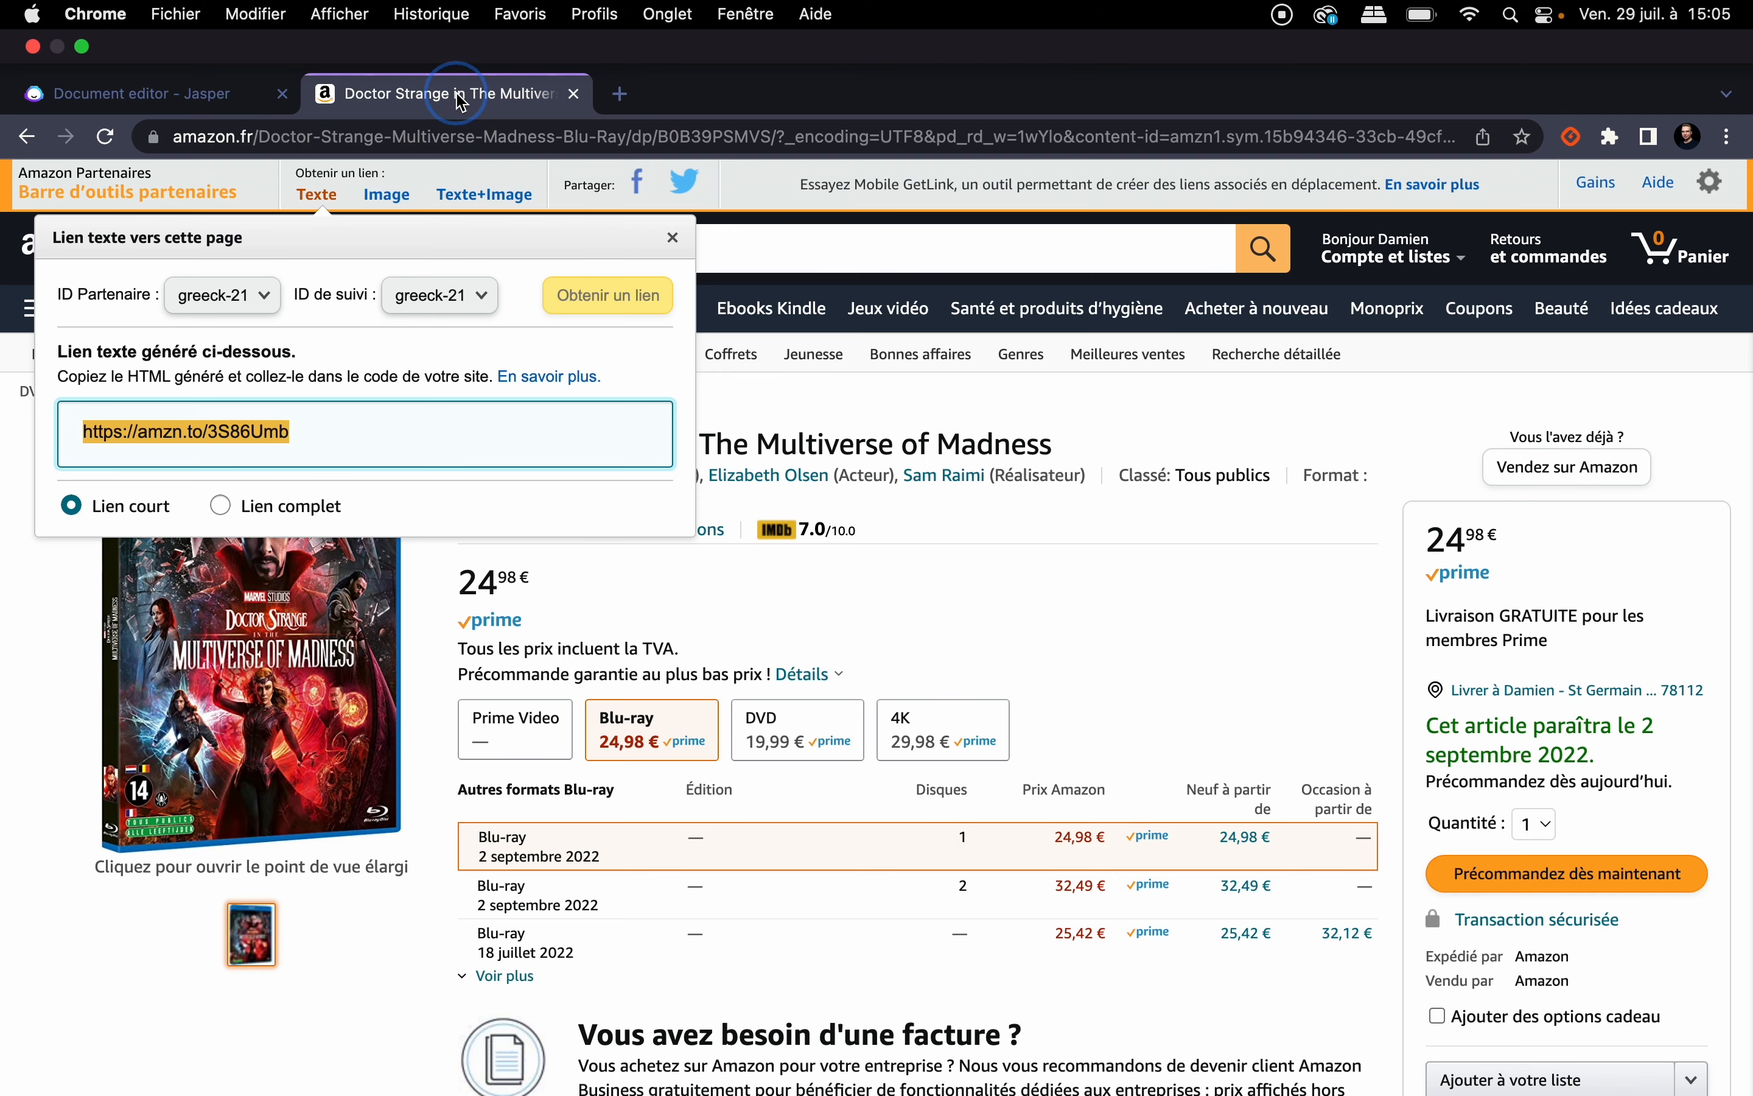
{"action": "left_click", "coordinate": [160, 104]}
{"action": "scroll", "coordinate": [958, 618], "scroll_direction": "down", "scroll_amount": 5}
{"action": "scroll", "coordinate": [853, 731], "scroll_direction": "up", "scroll_amount": 5}
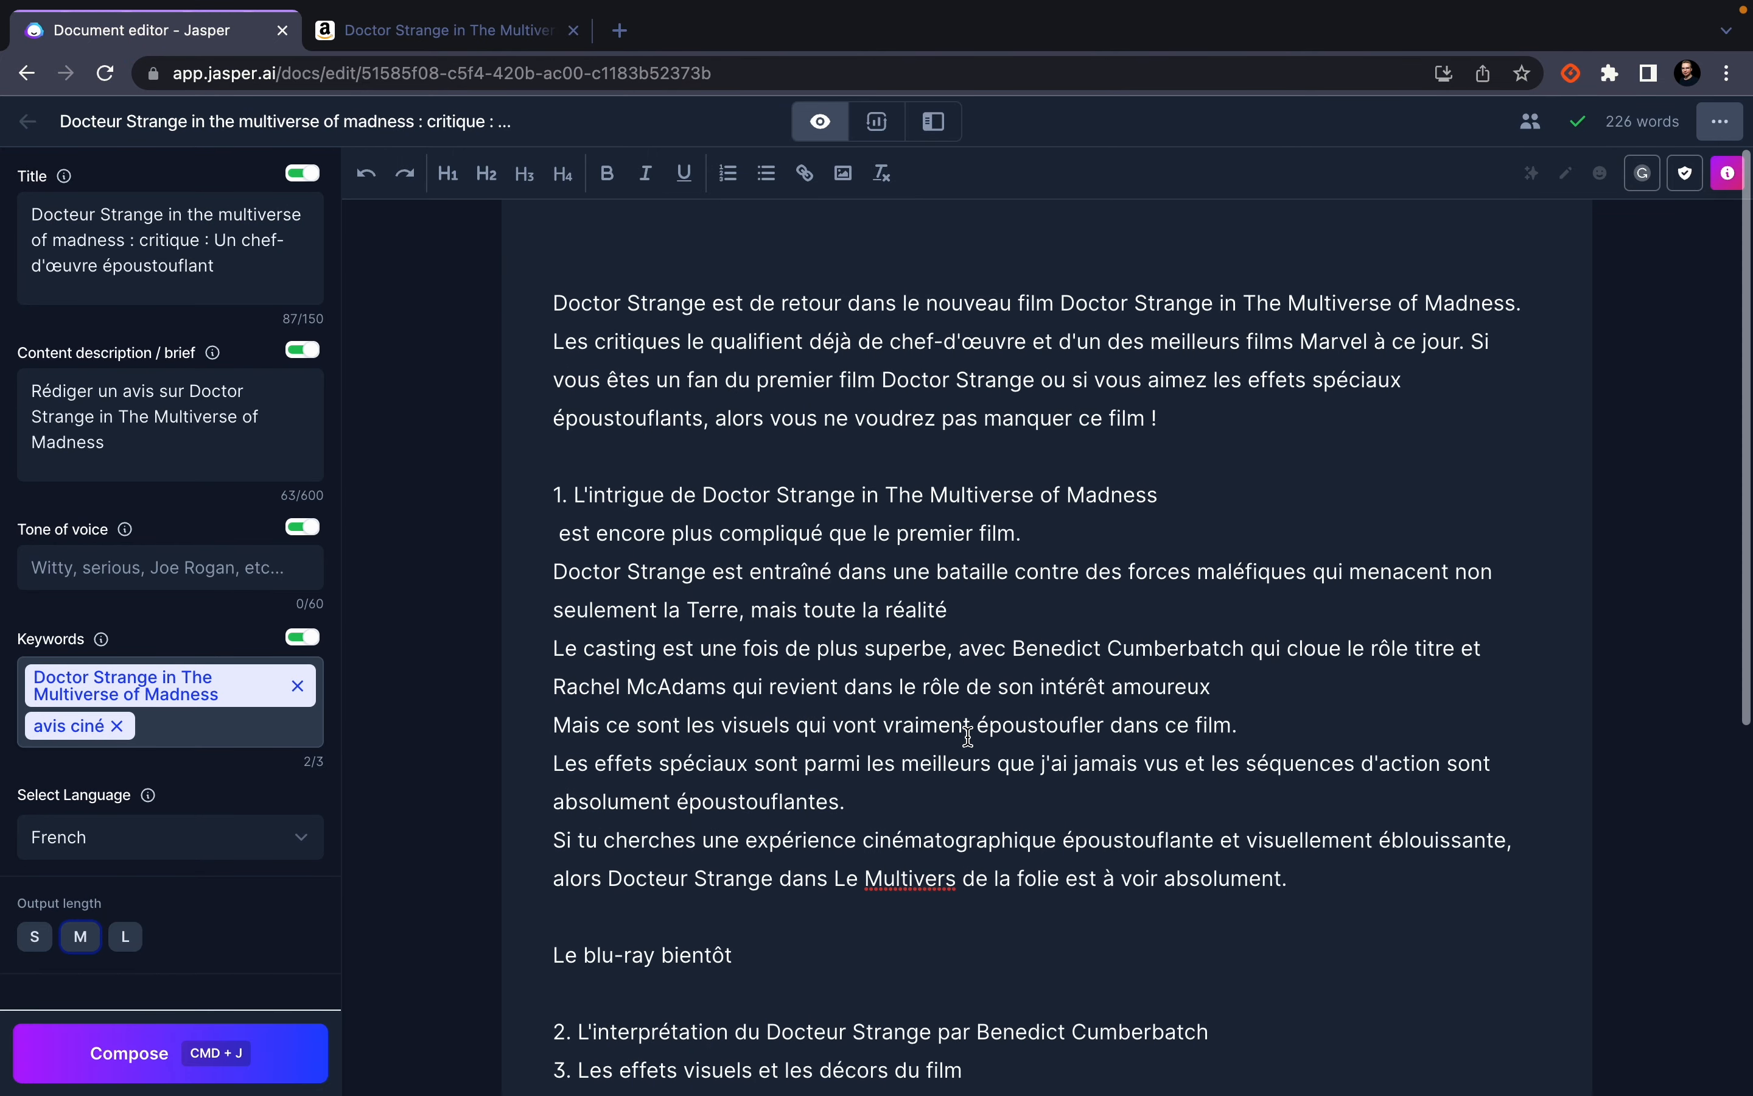